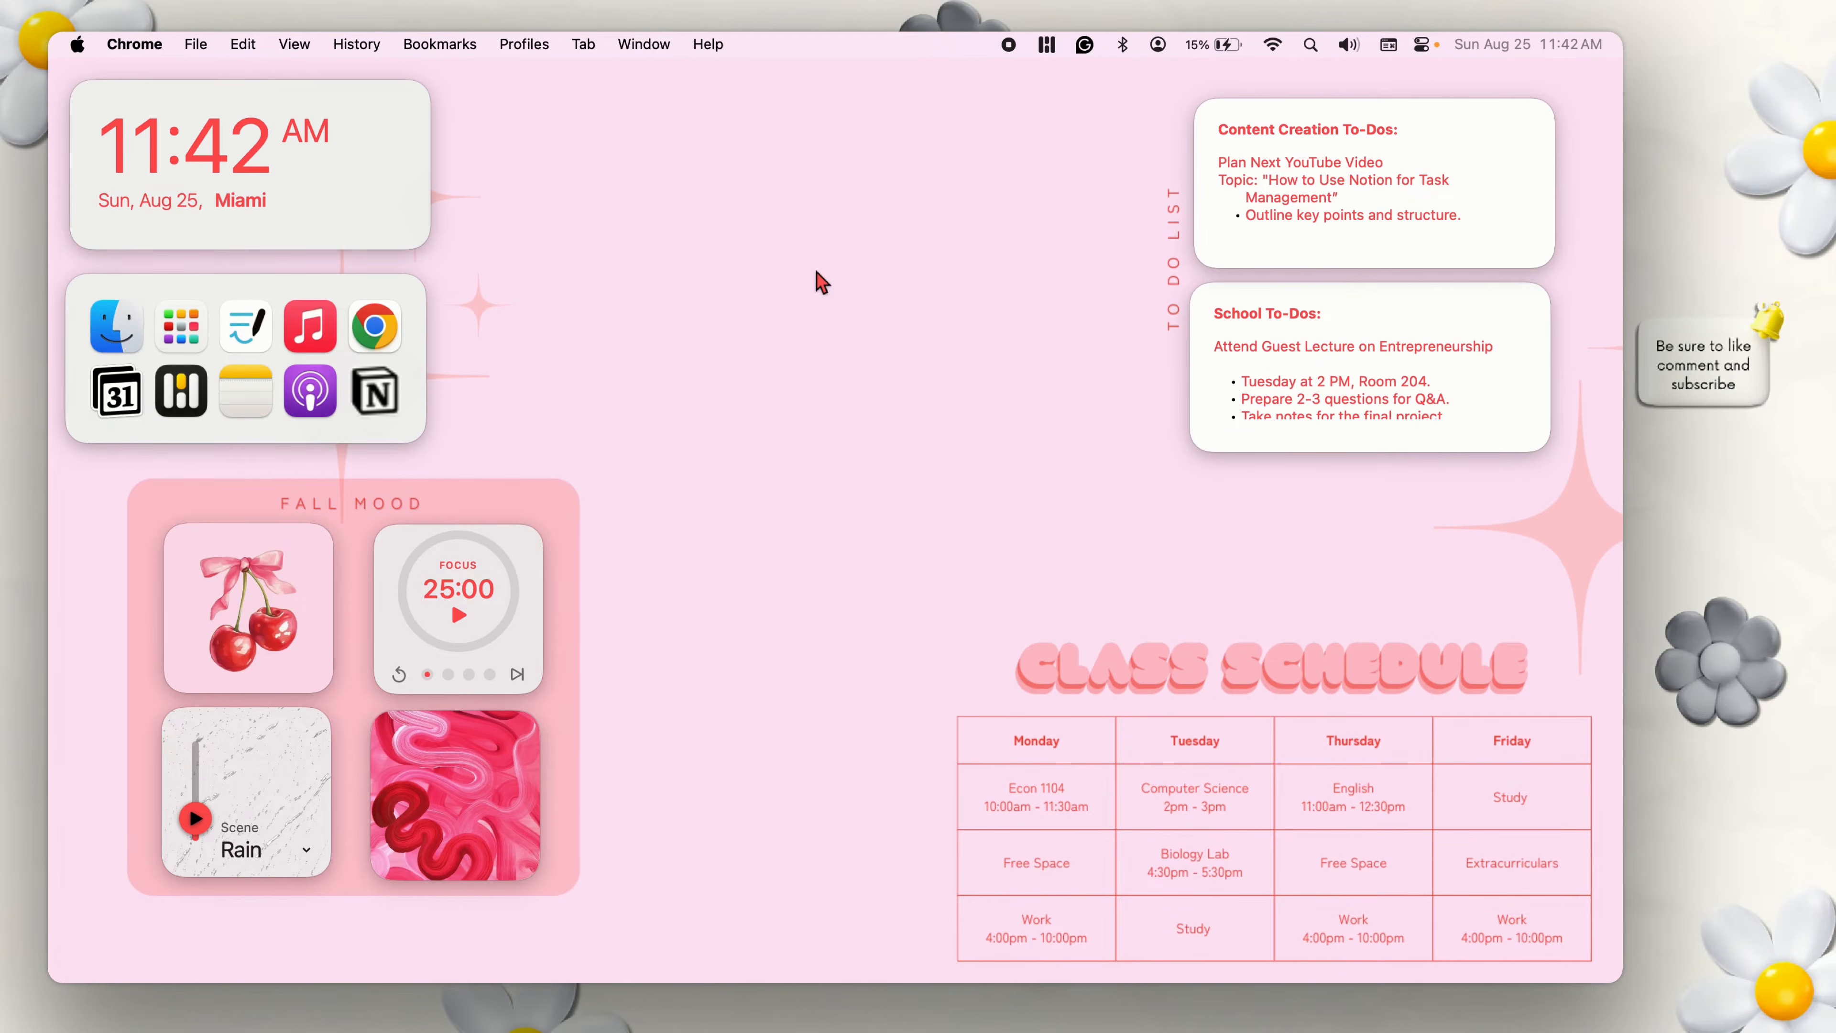
Read through the School To-Dos note on the desktop.
click(1312, 322)
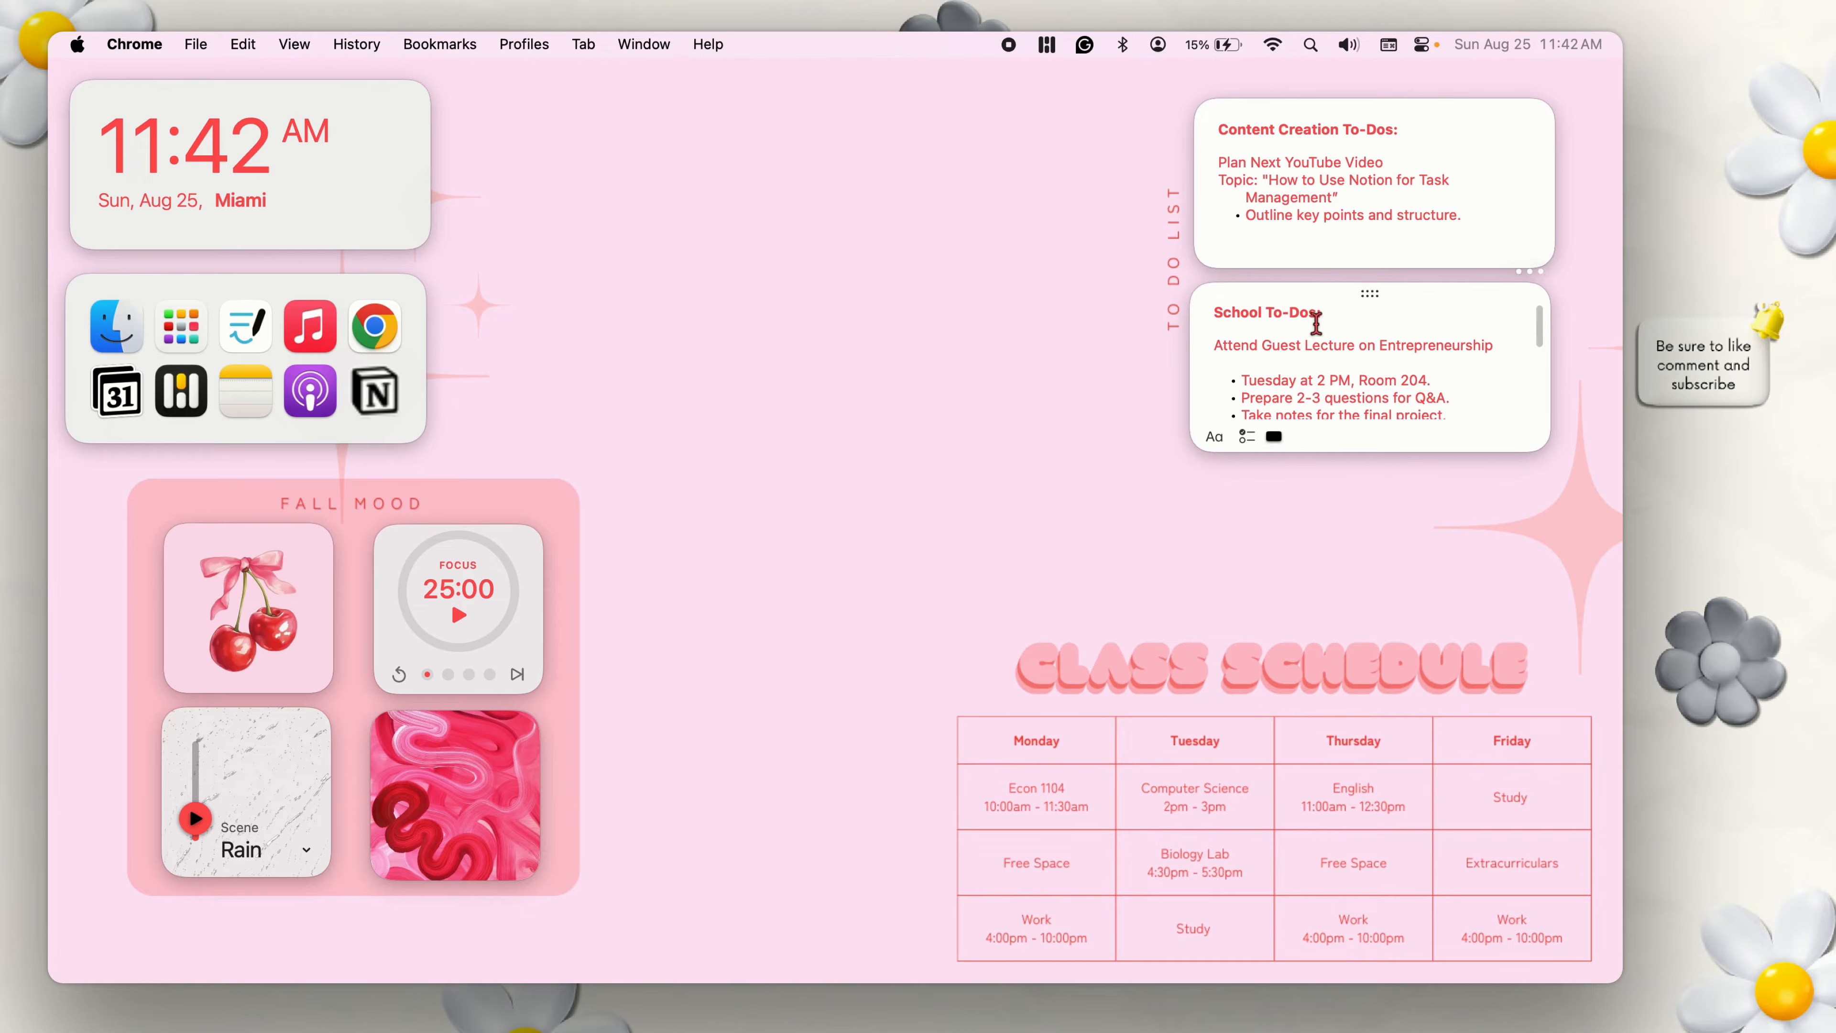
scroll(1316, 324, down, 1)
scroll(1316, 323, down, 1)
scroll(1315, 324, up, 1)
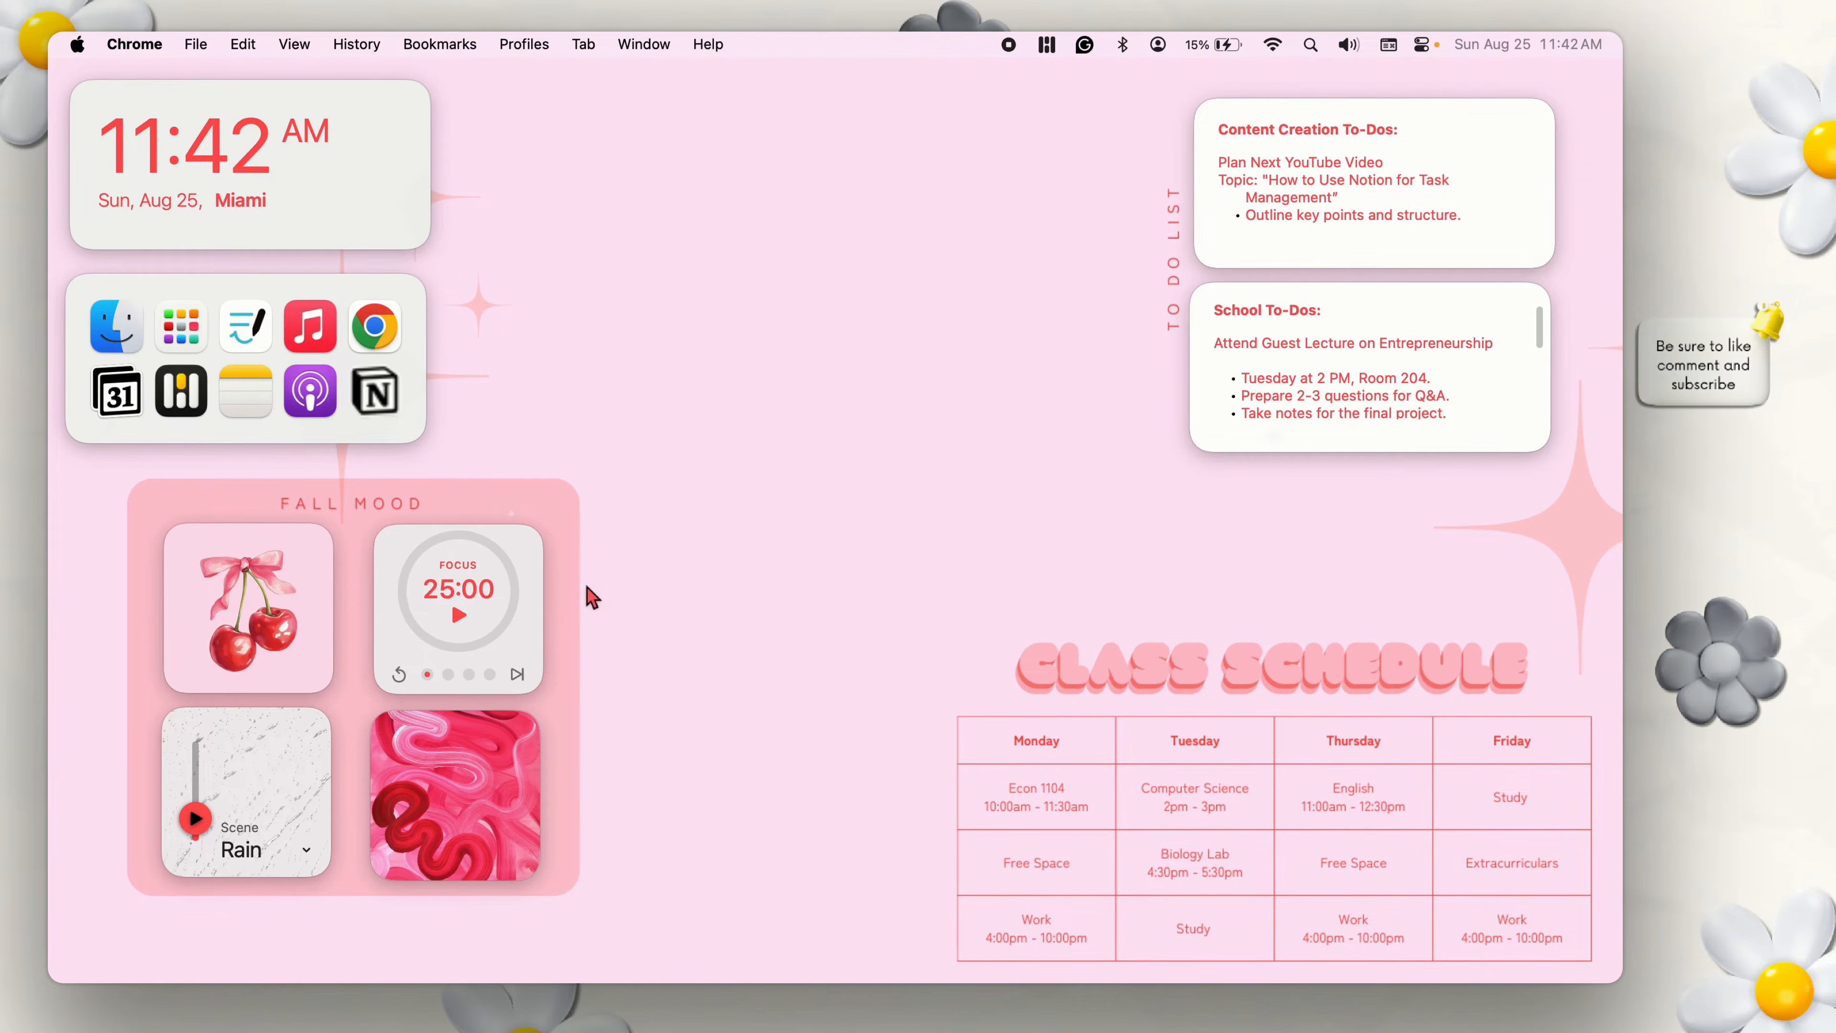
click(727, 501)
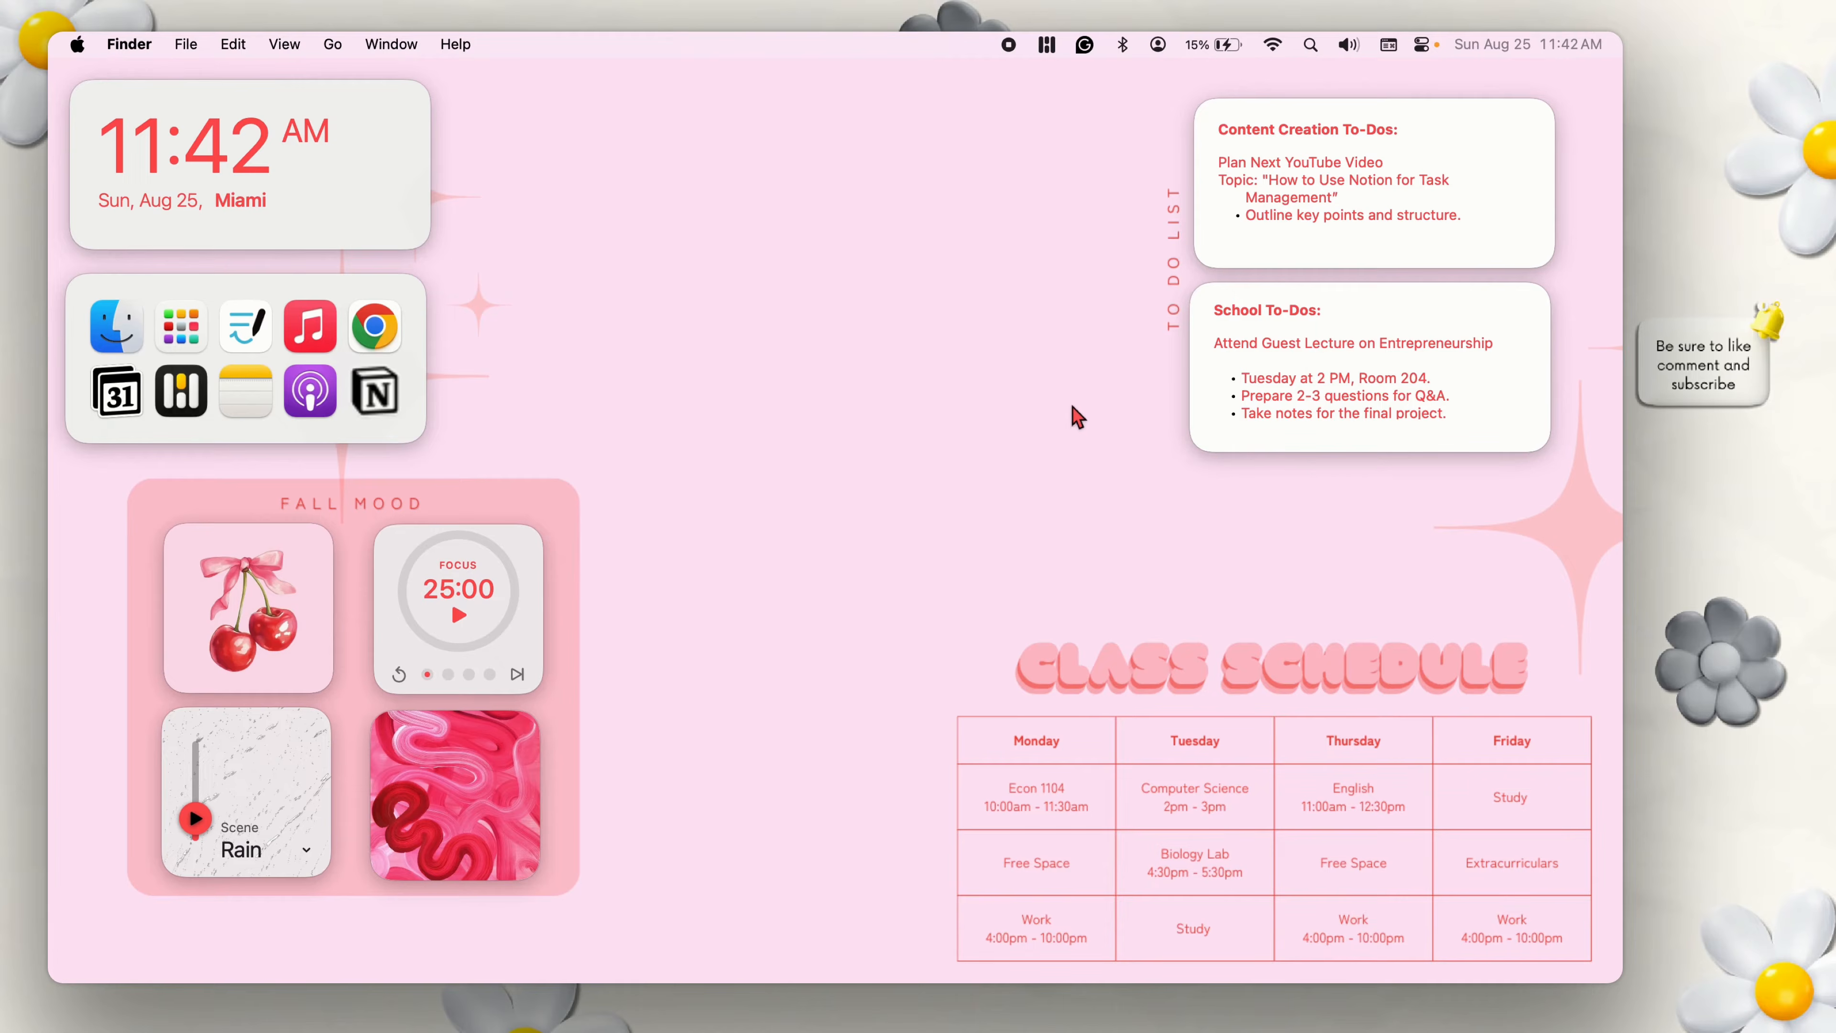
Switch to the Desktop Wallpaper design in Chrome and look over the text options and the main menu with recent designs.
click(392, 337)
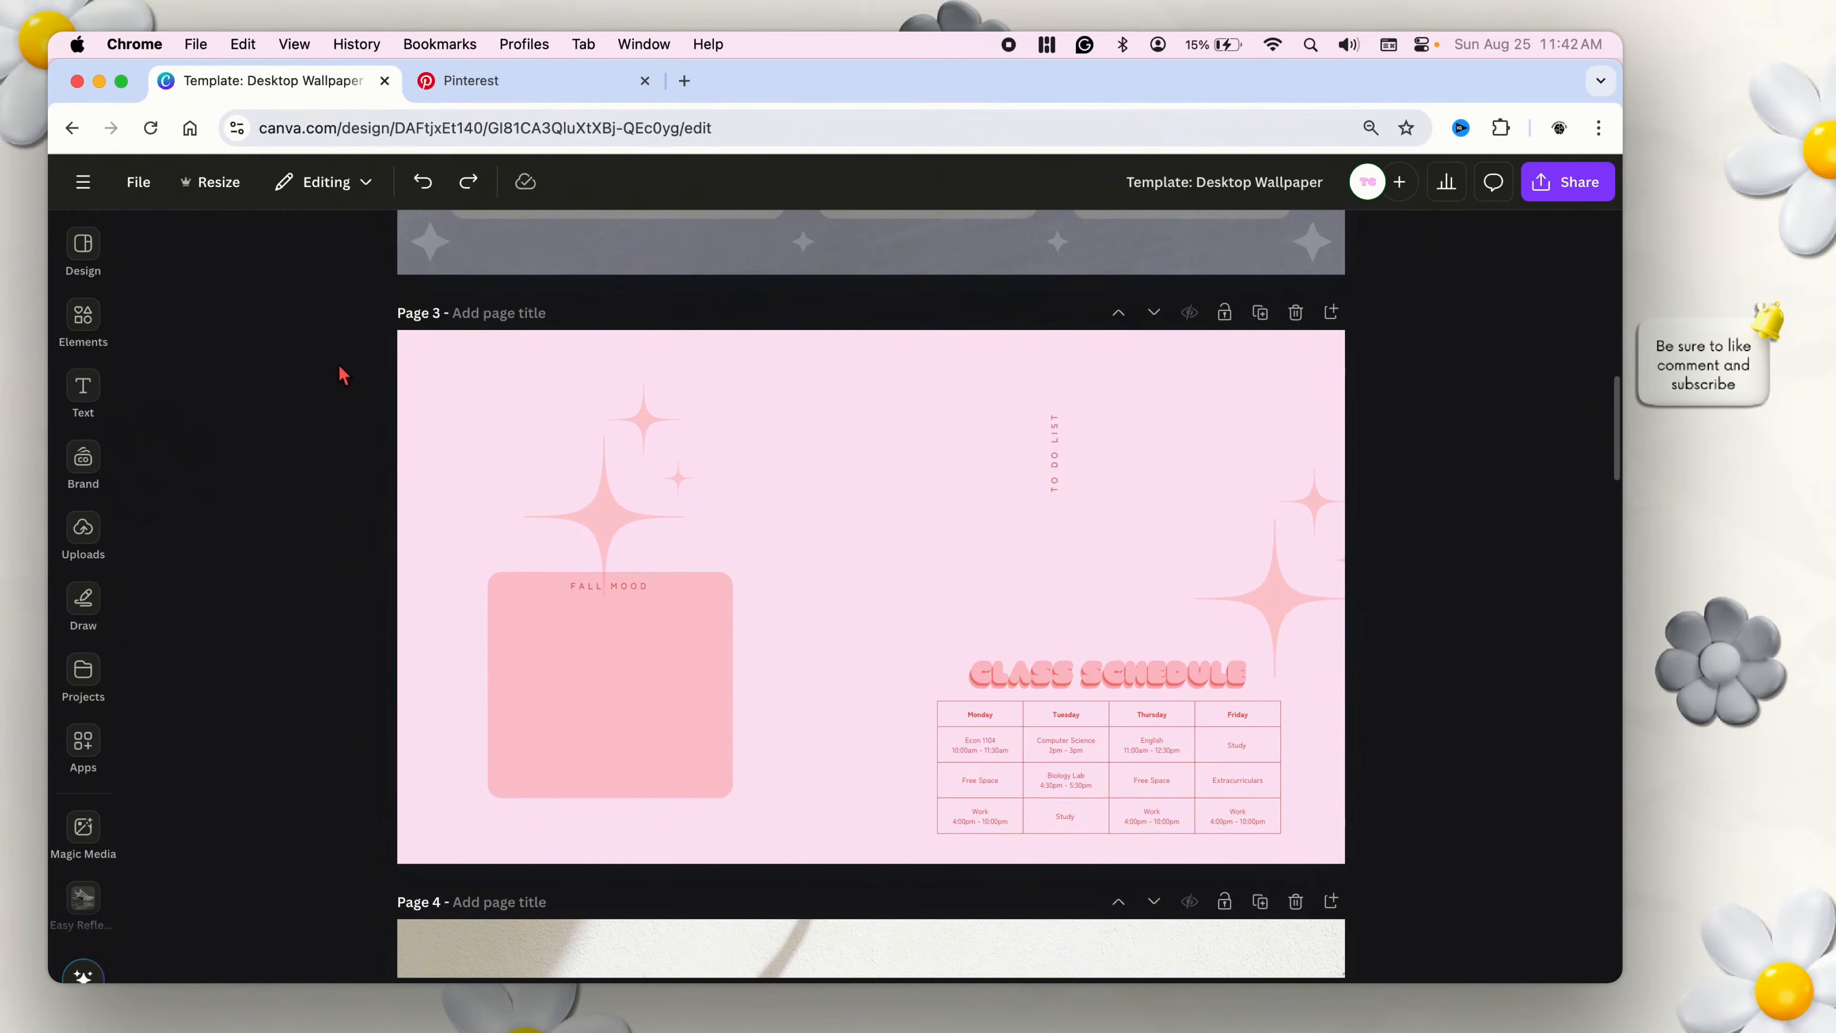
click(83, 394)
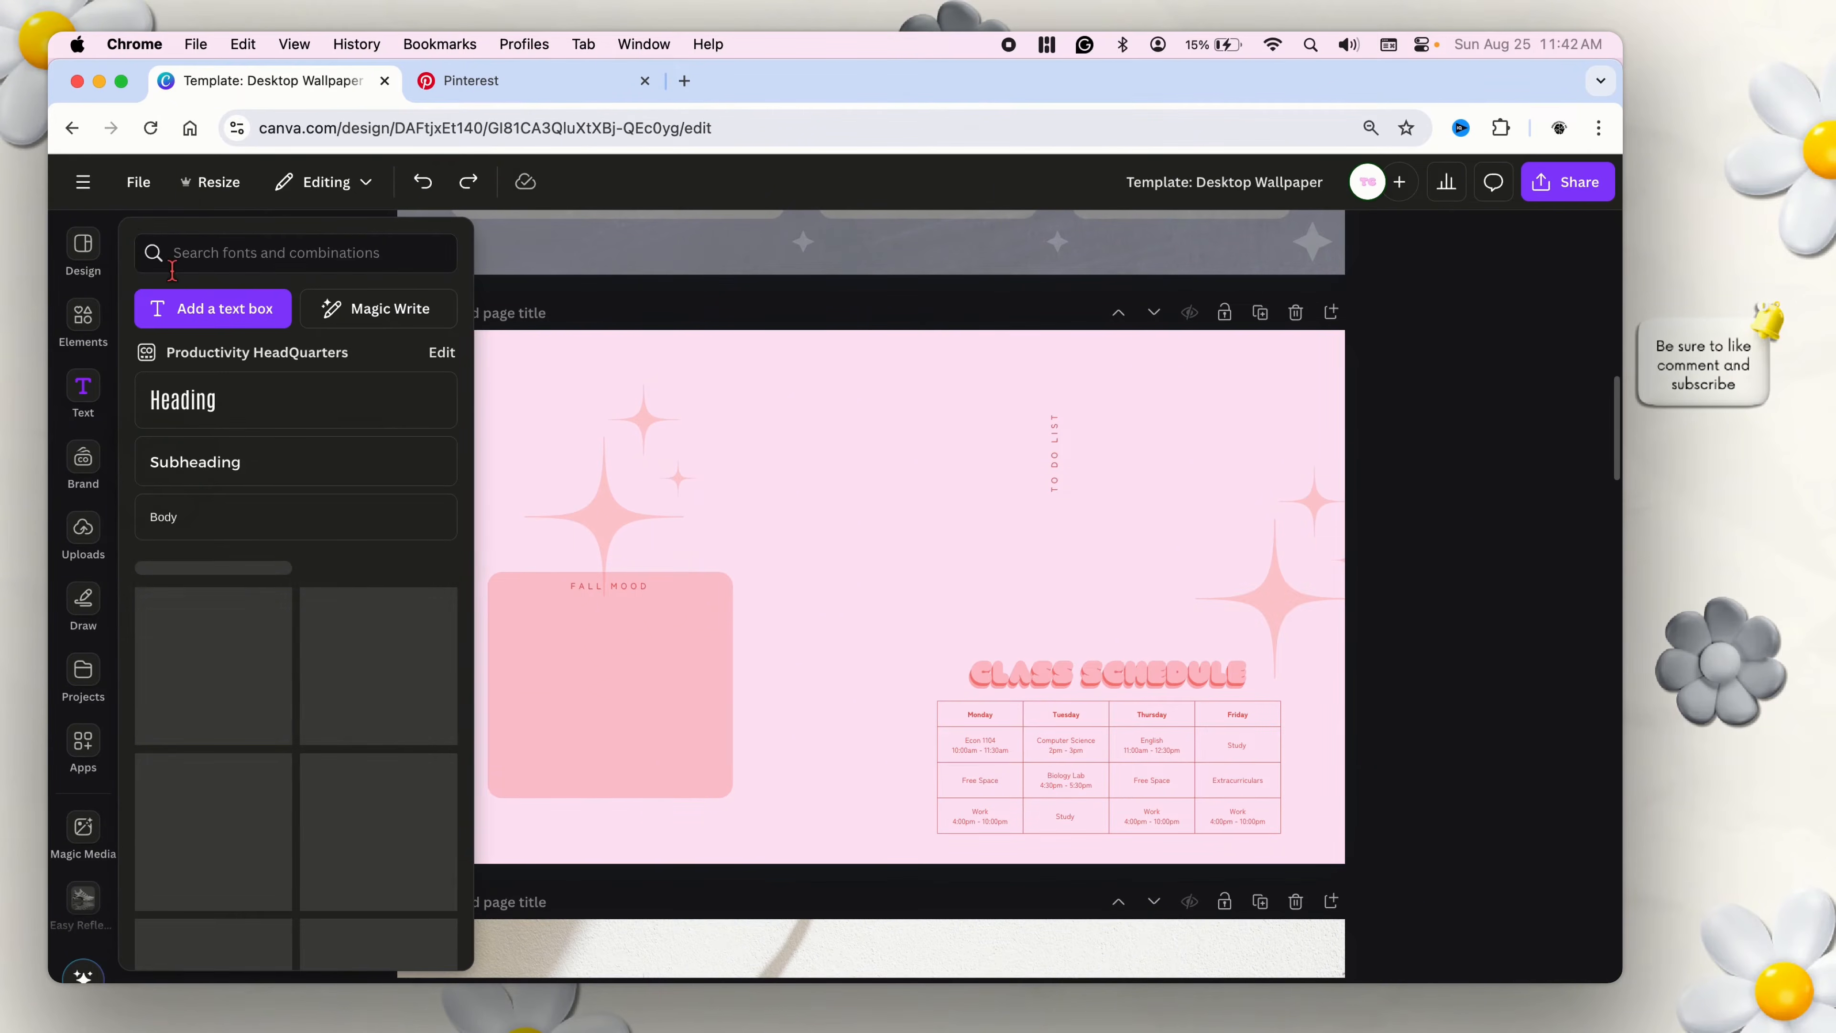
click(85, 189)
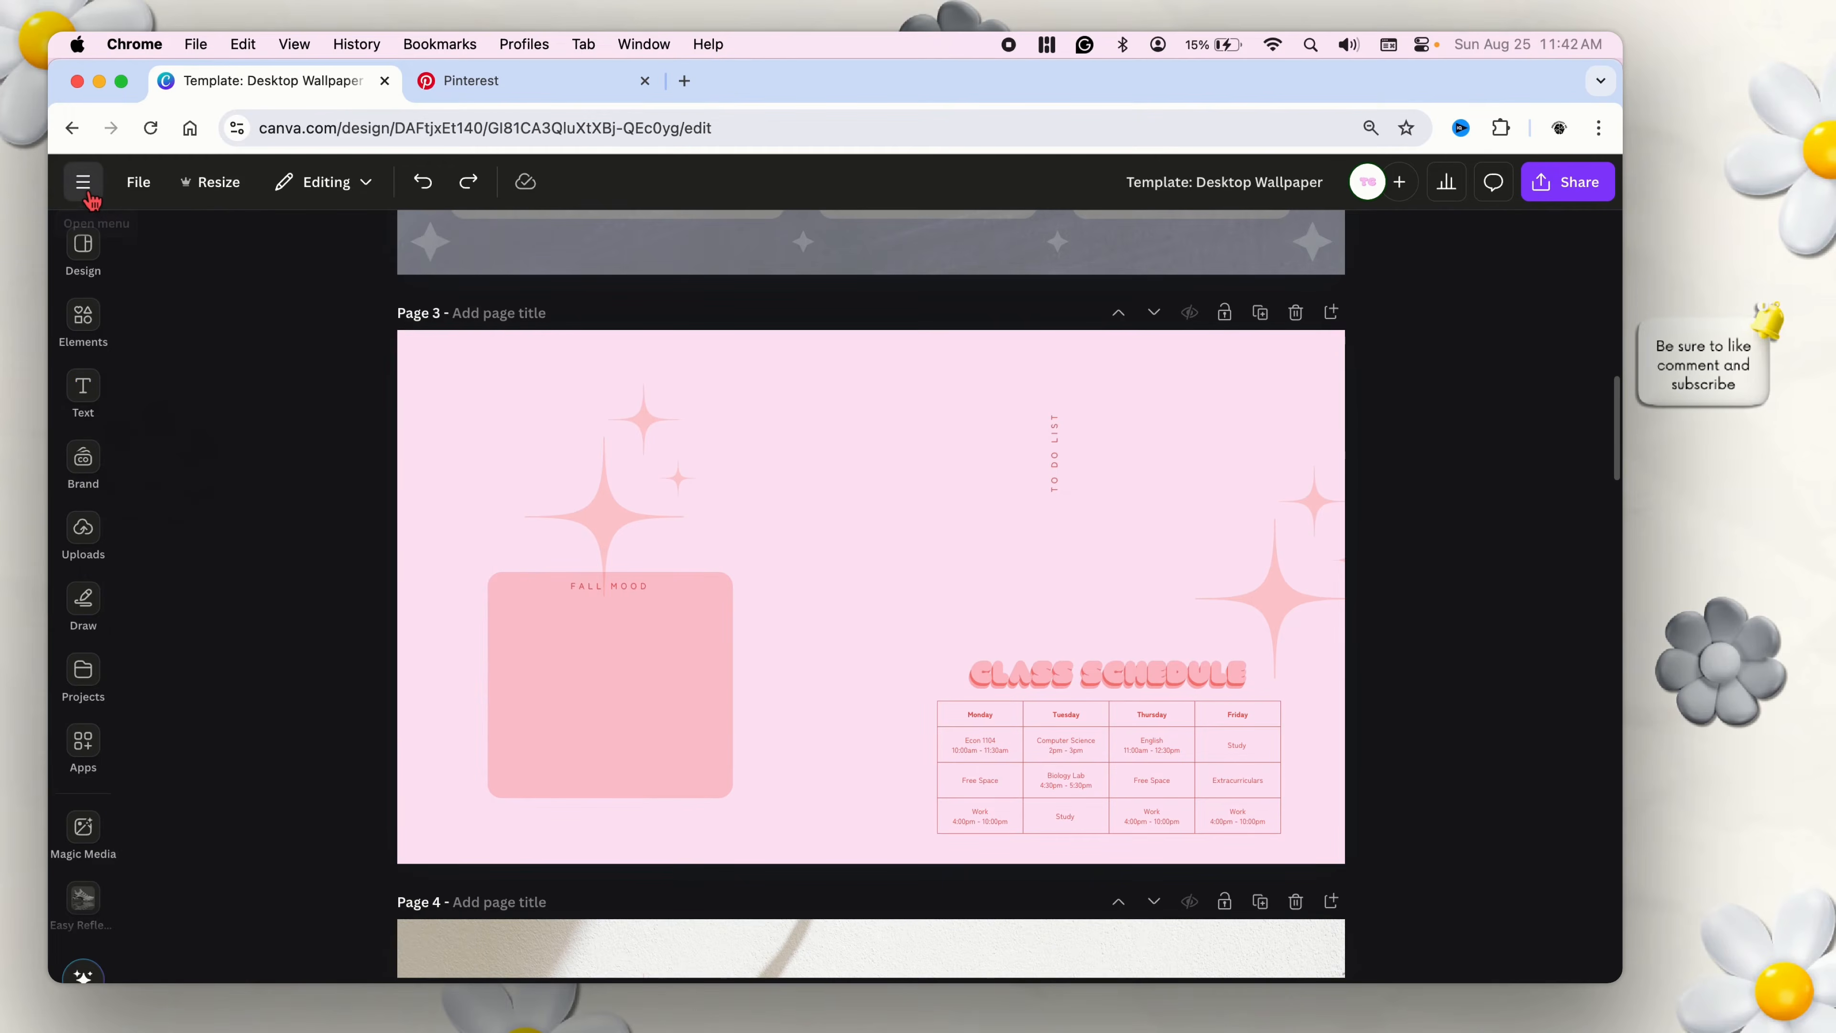
click(85, 187)
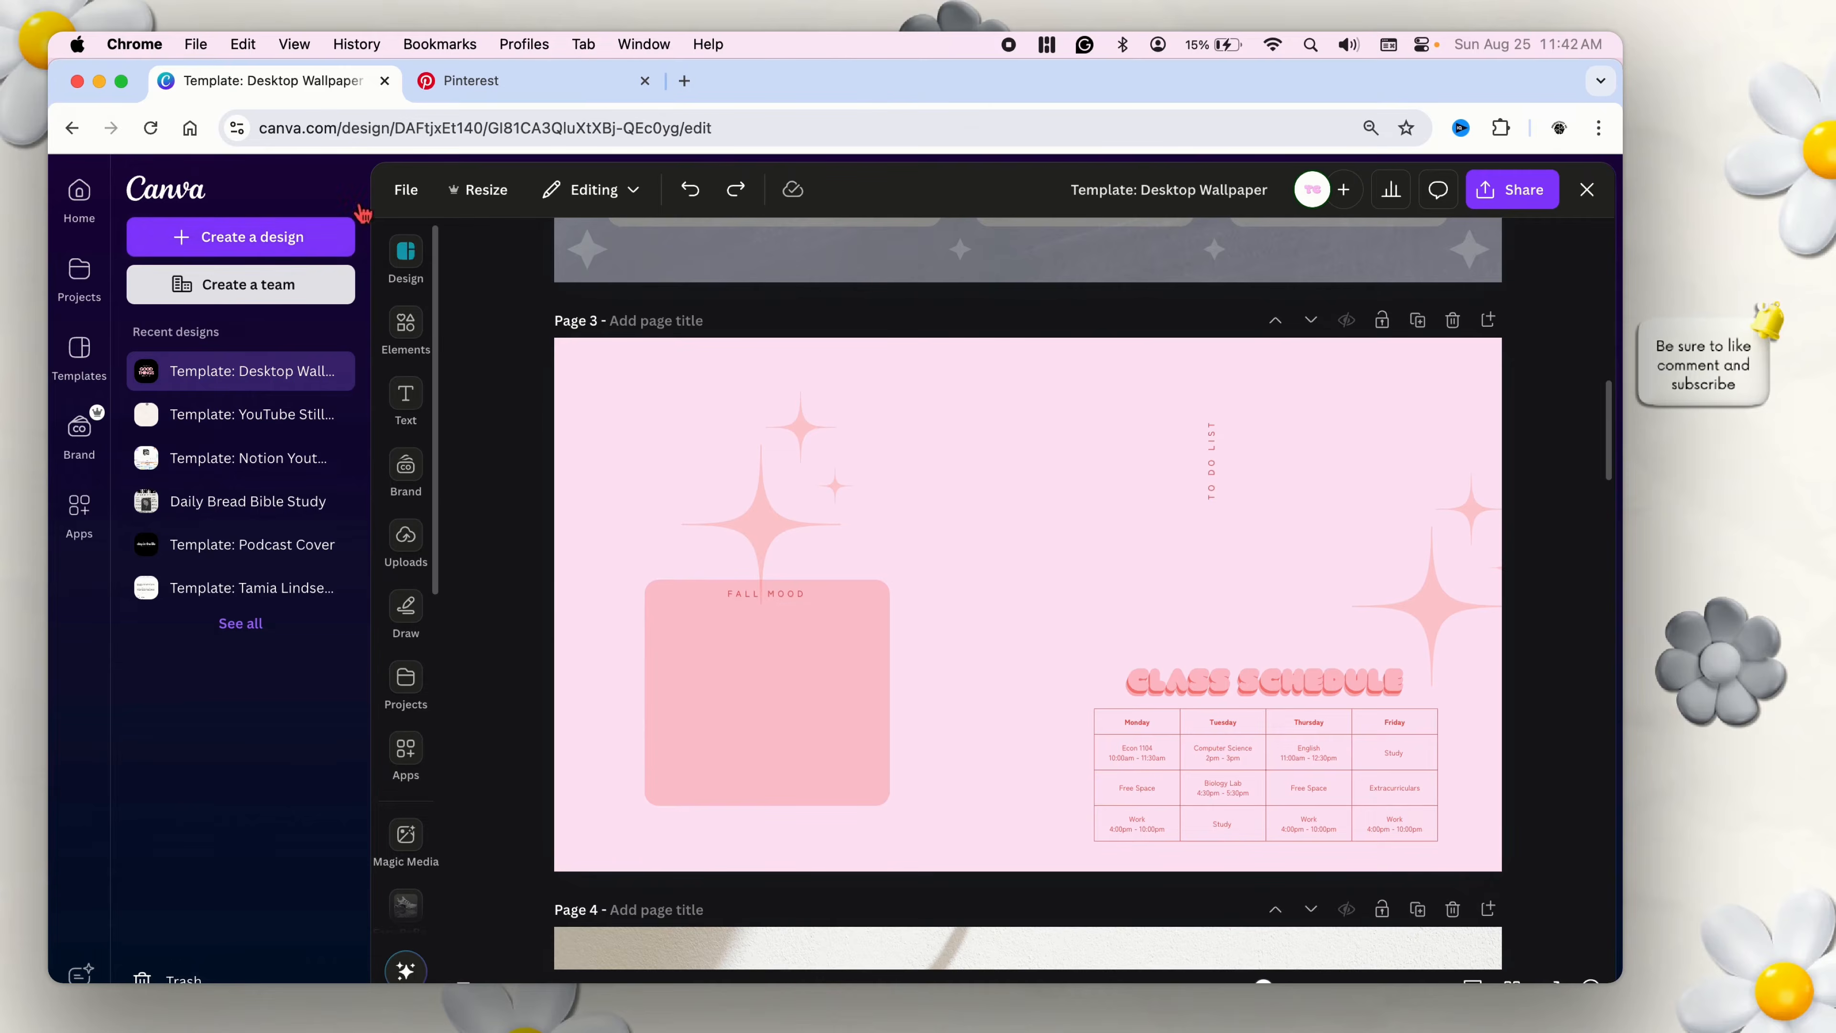
click(343, 189)
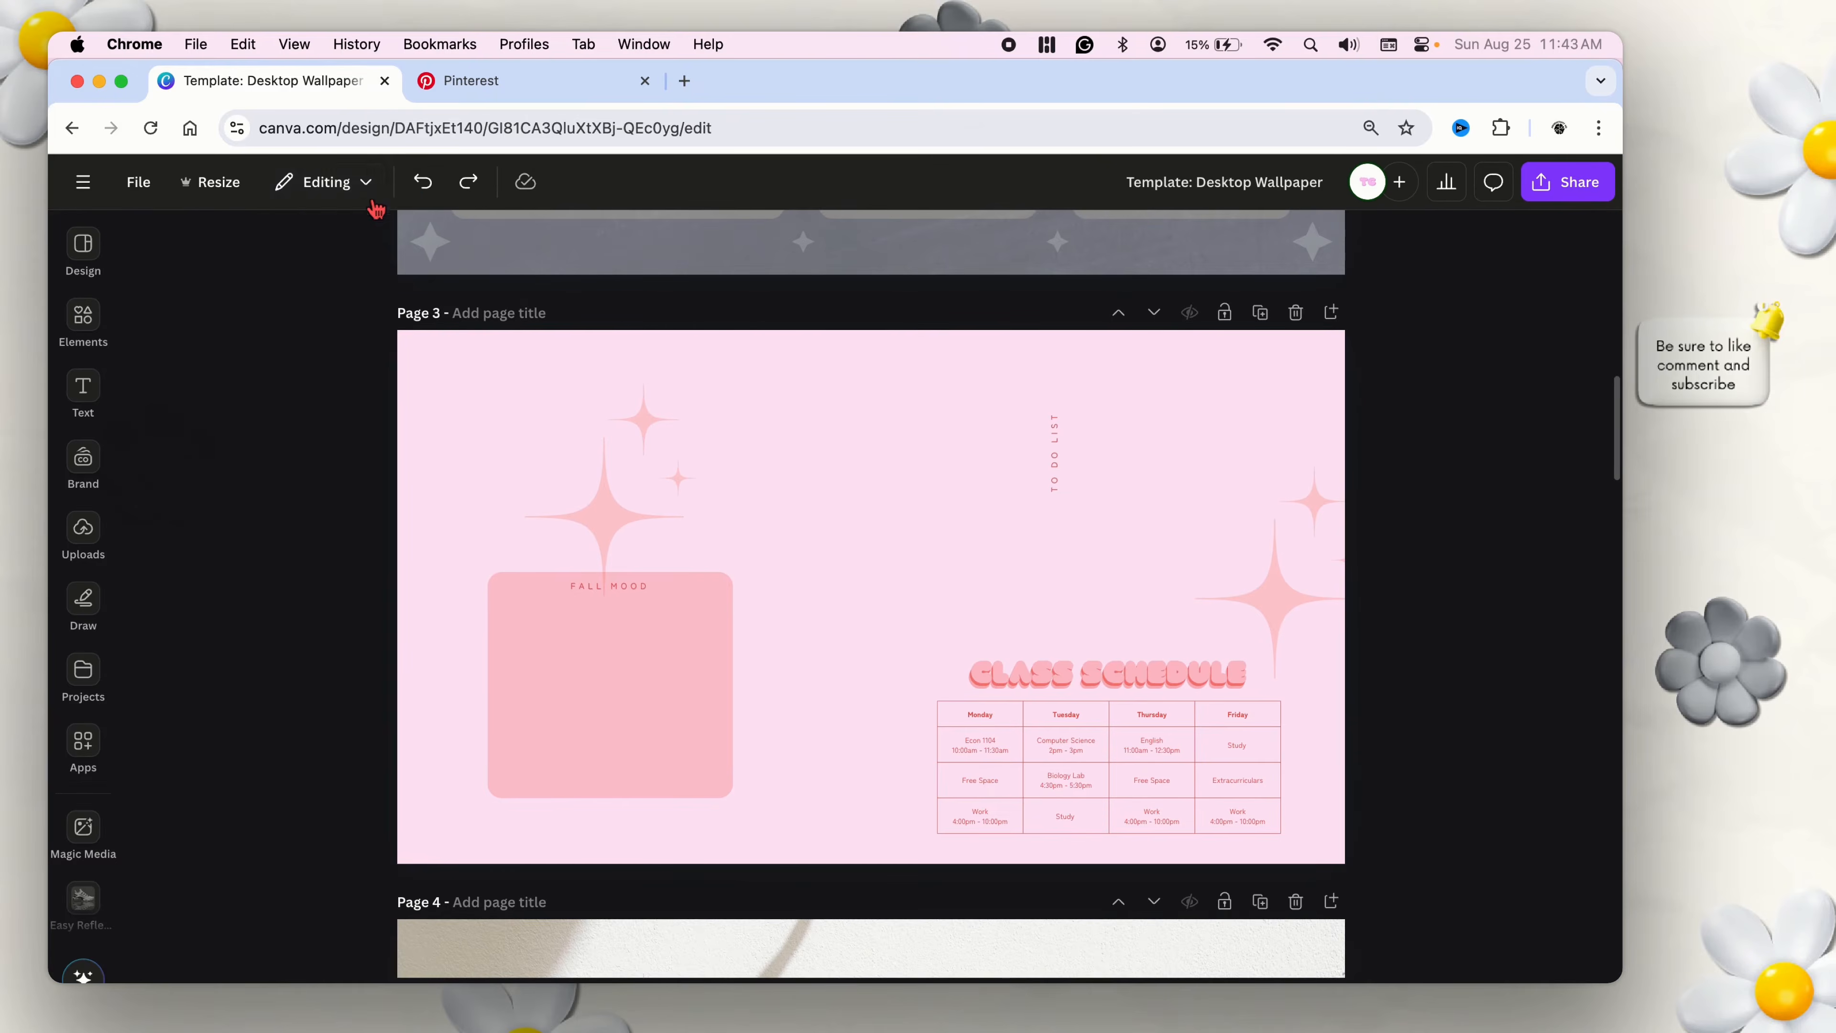
Browse the ready-made Desktop Wallpaper templates for layout ideas.
click(141, 183)
click(83, 250)
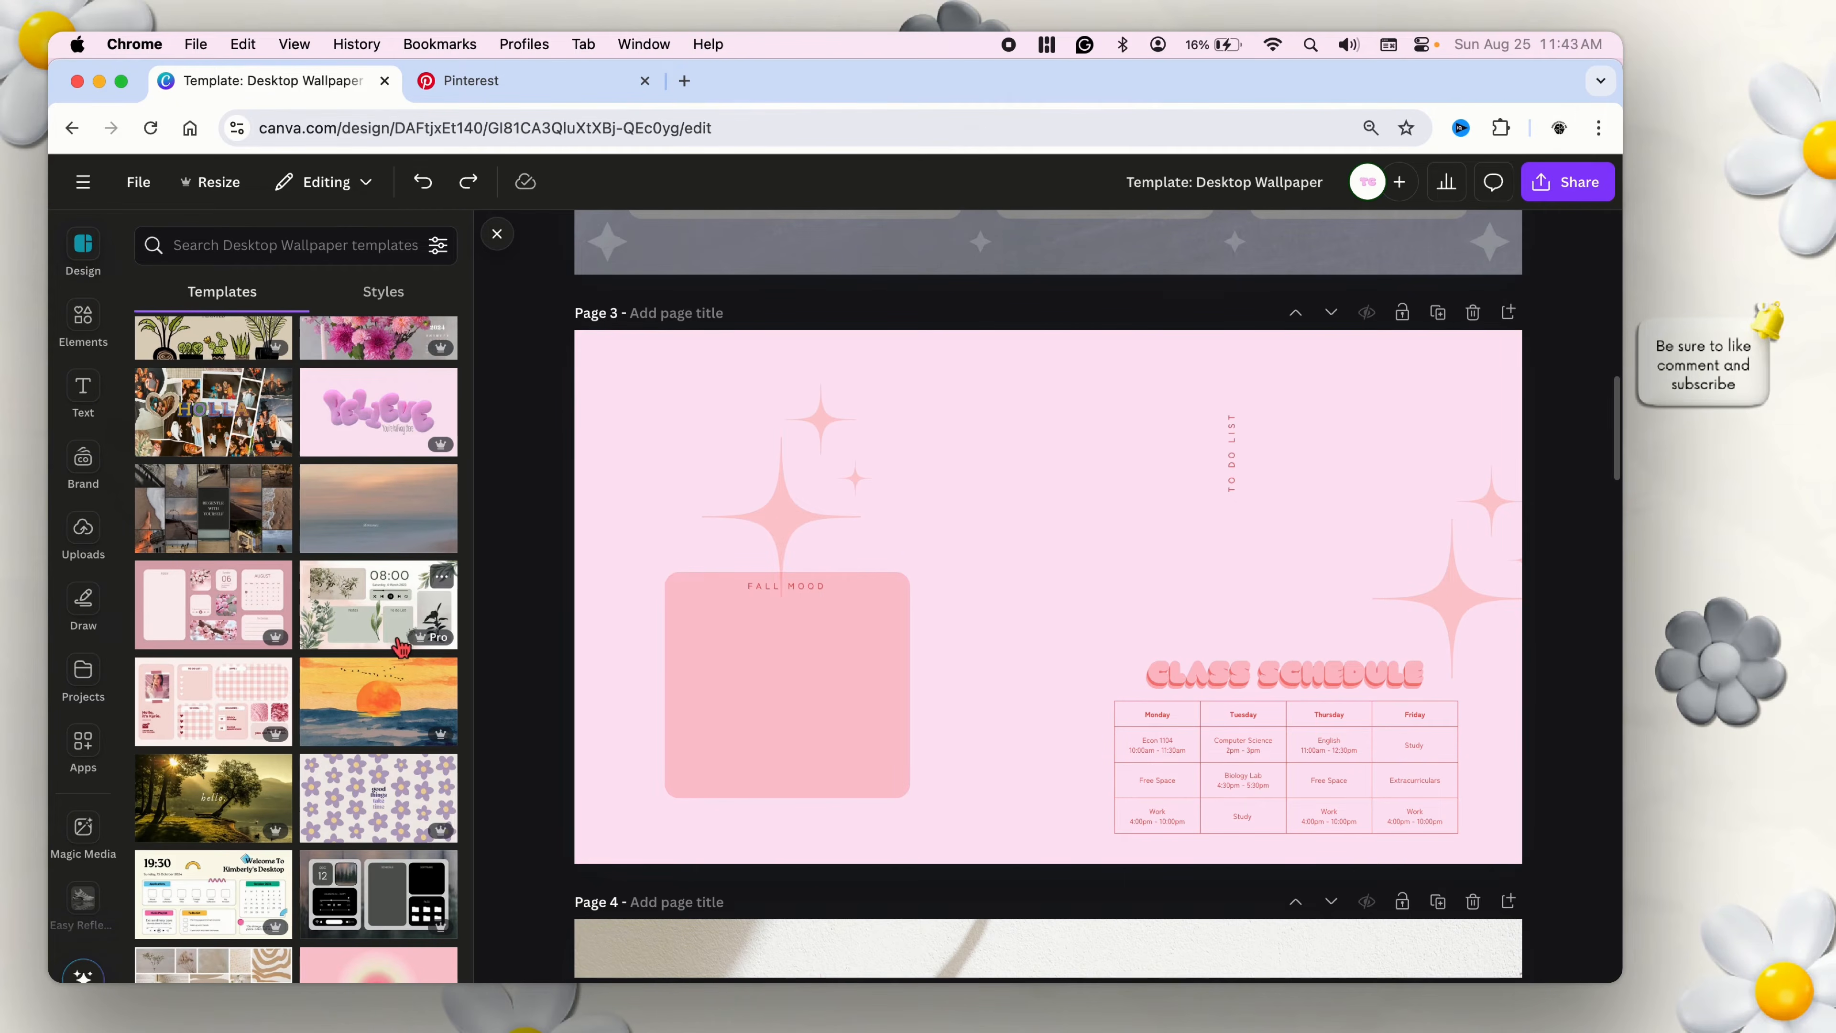
scroll(402, 646, up, 5)
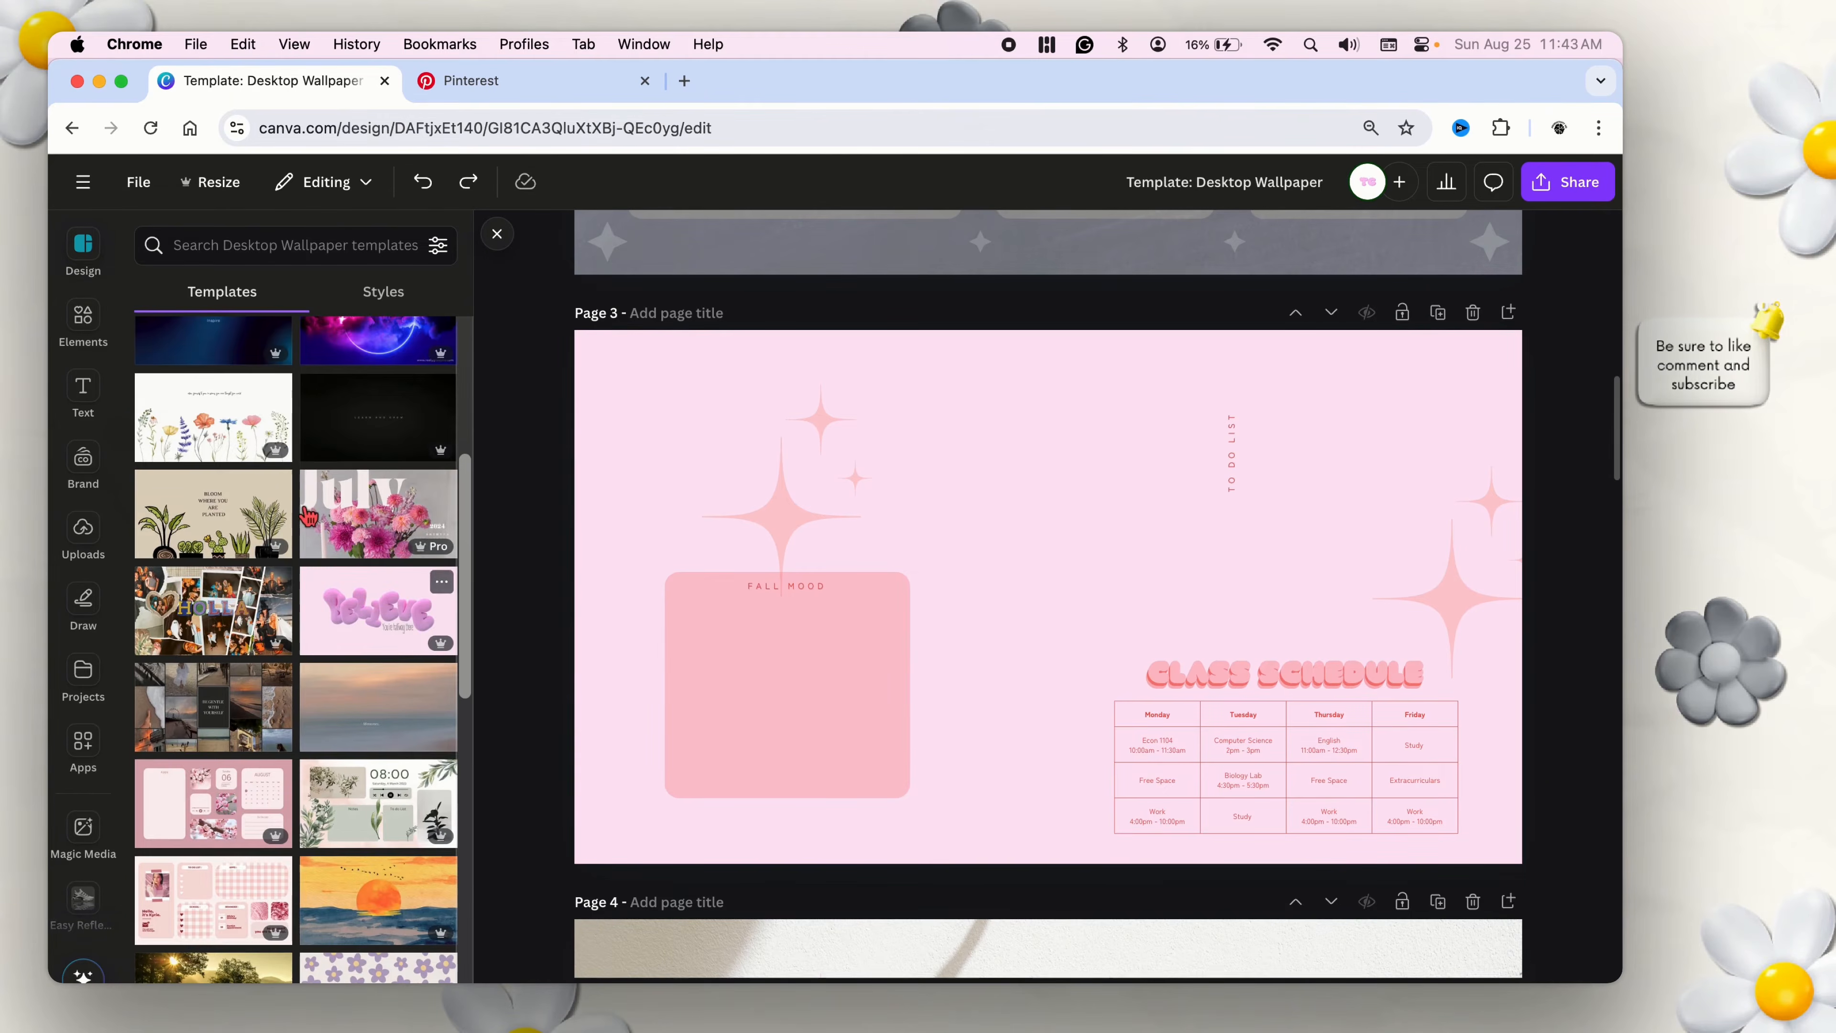
scroll(296, 520, down, 10)
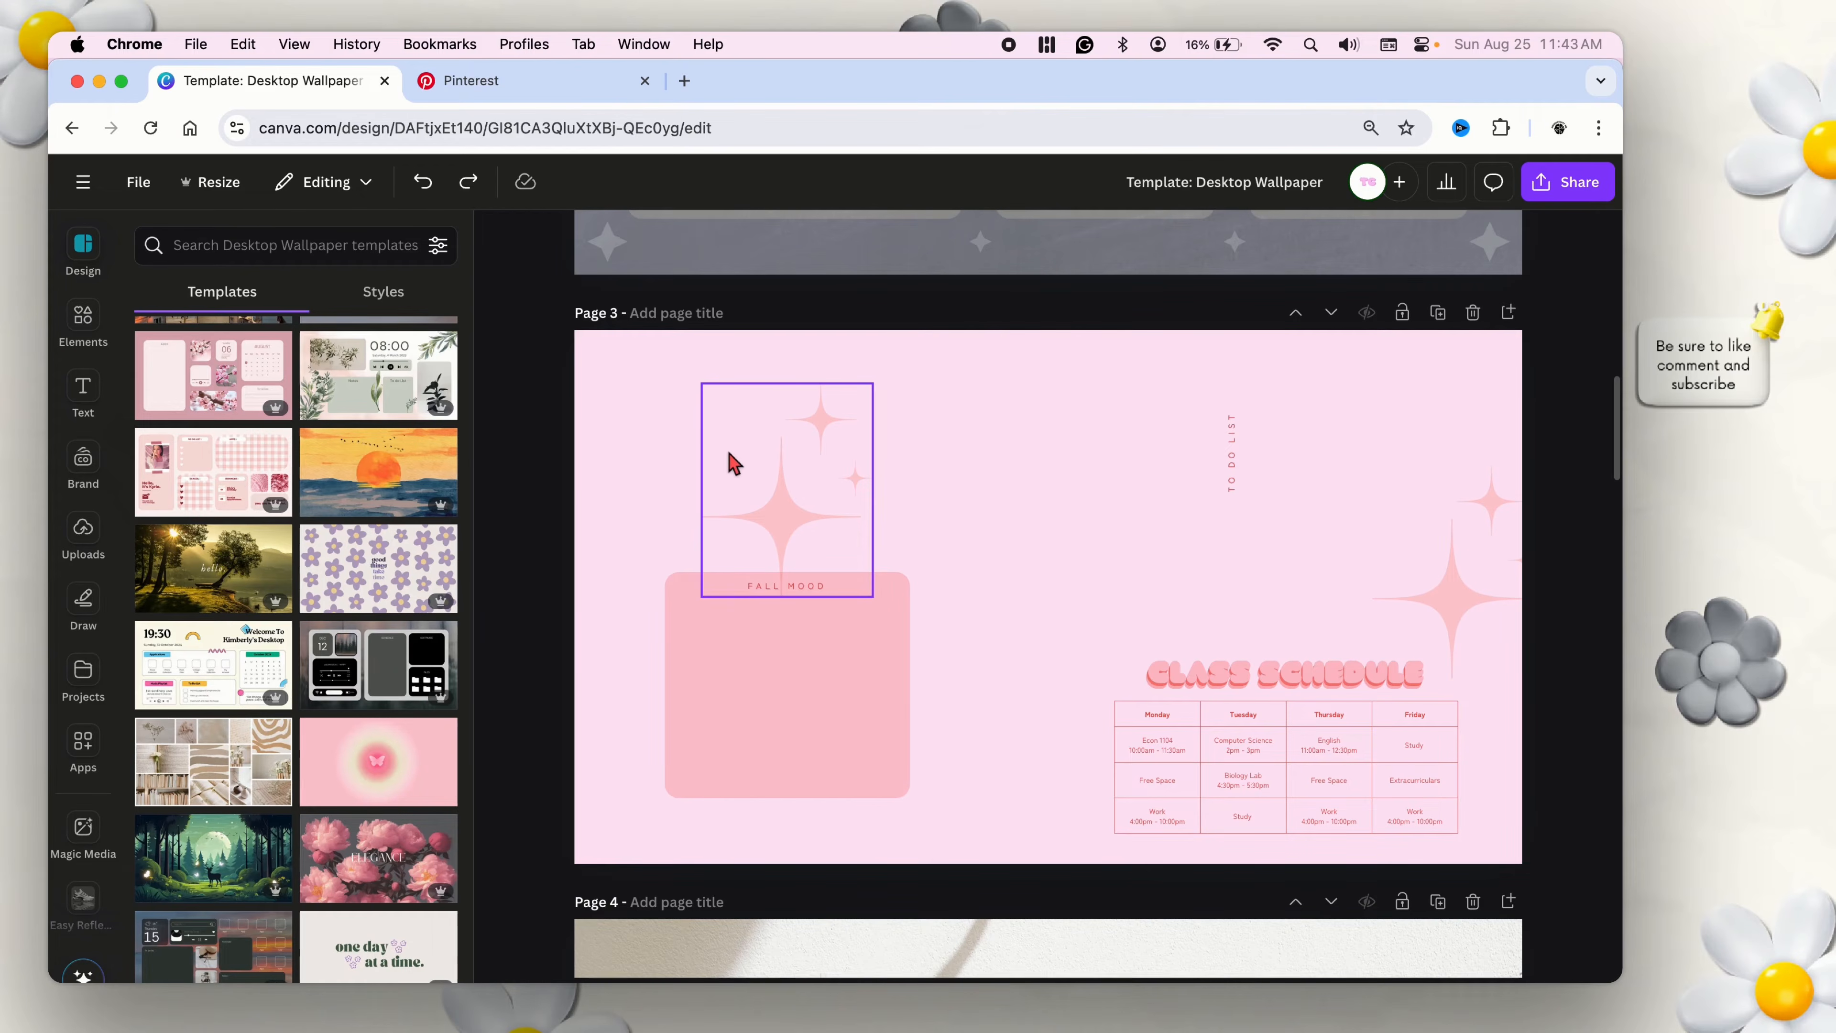
Examine the wallpaper layout on page 2 and select its Applications box.
scroll(997, 535, up, 5)
scroll(1532, 558, up, 3)
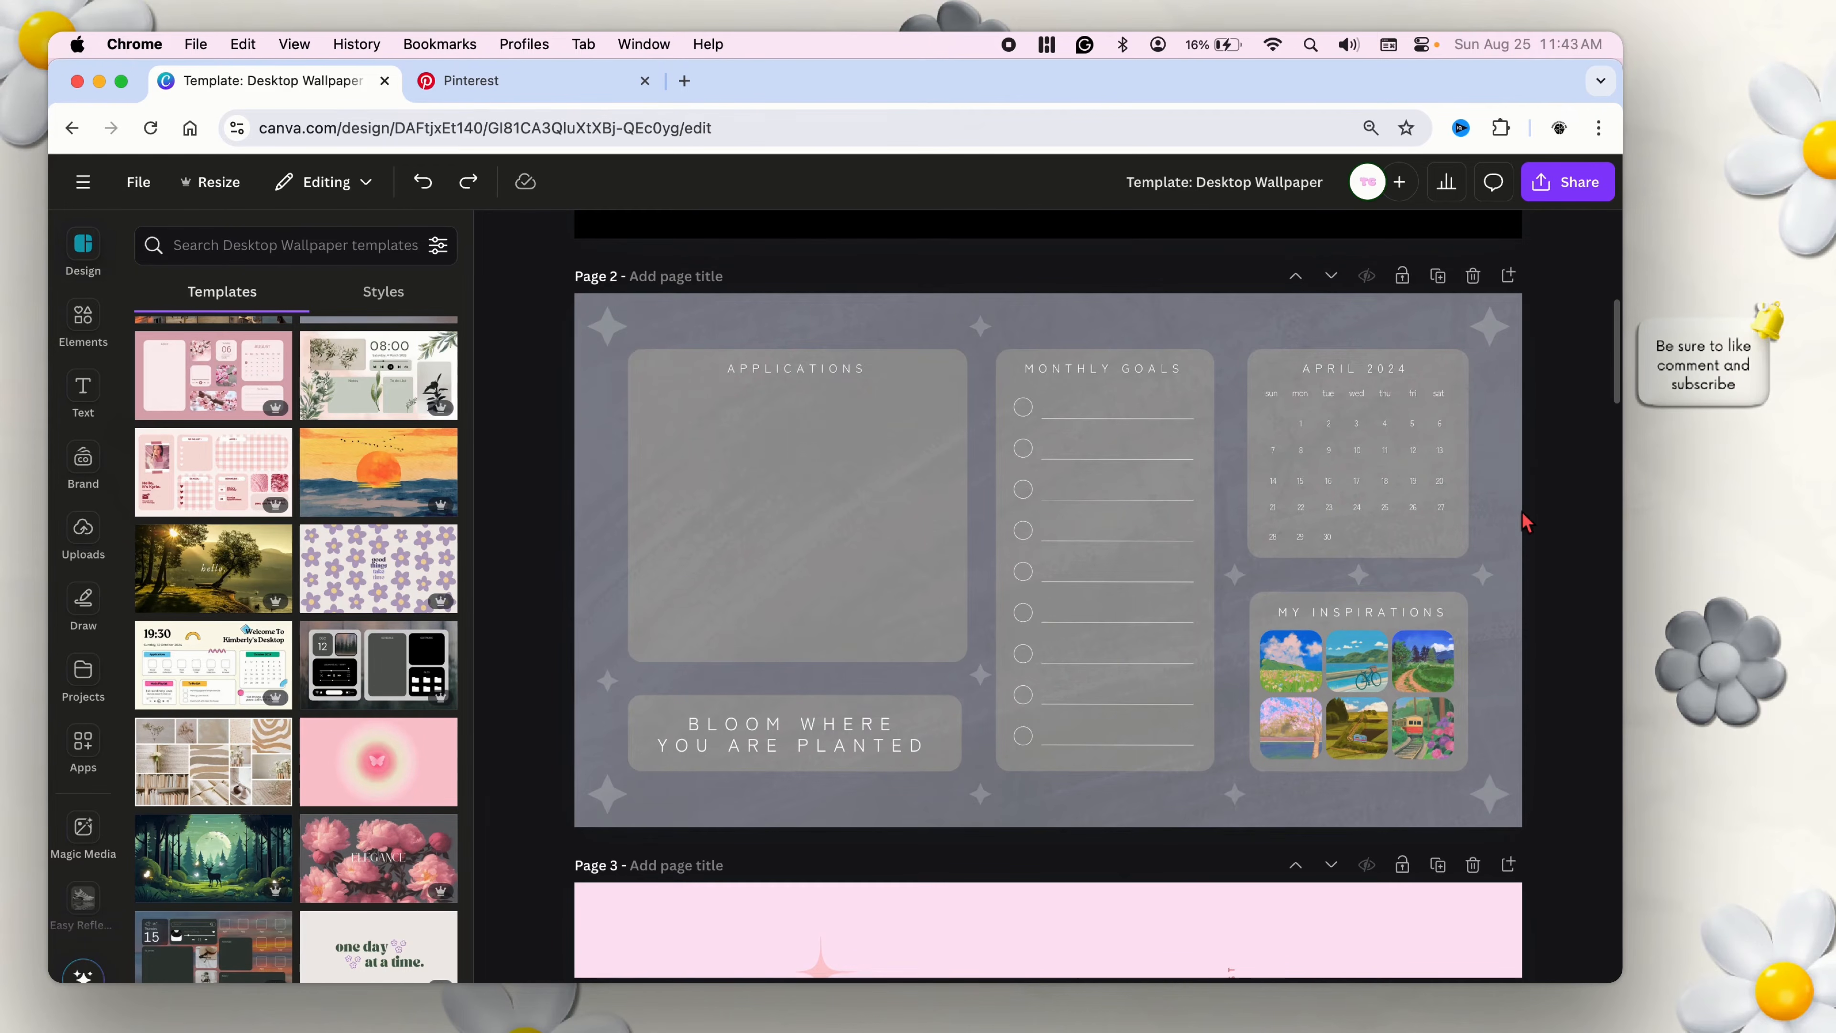
scroll(1525, 521, down, 3)
scroll(851, 562, up, 5)
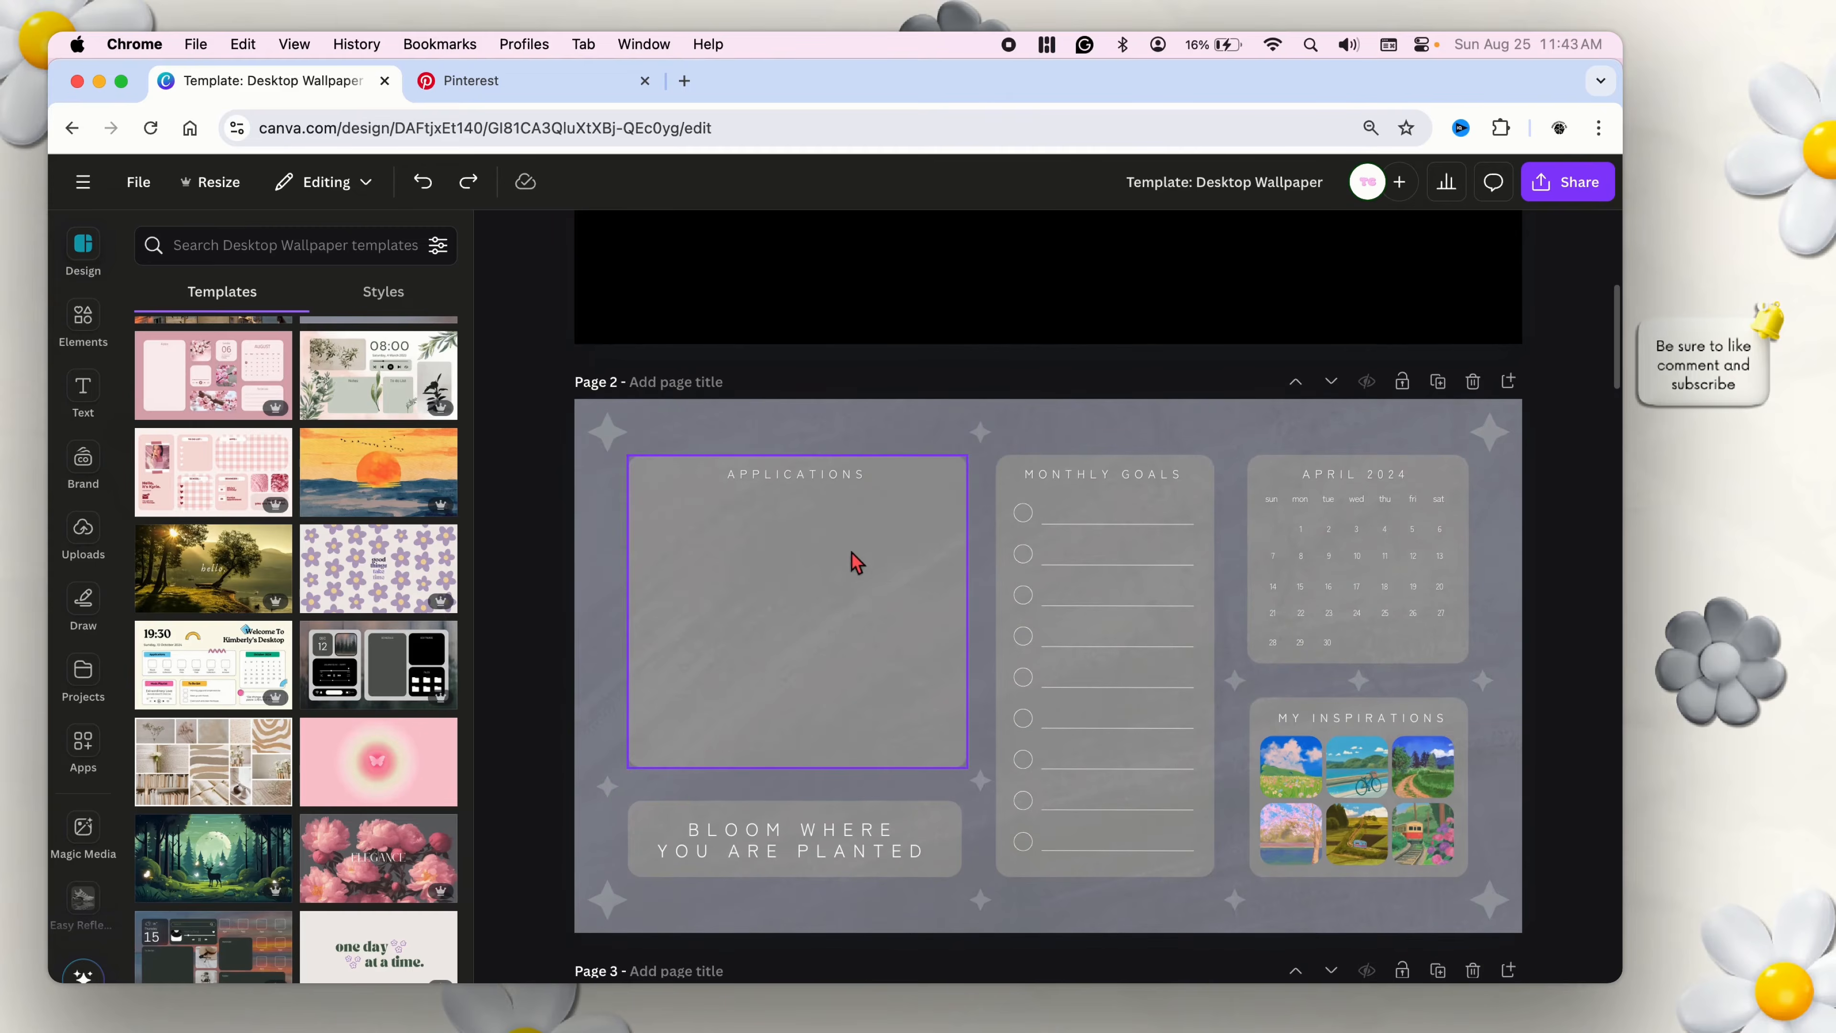
click(877, 571)
scroll(806, 590, down, 8)
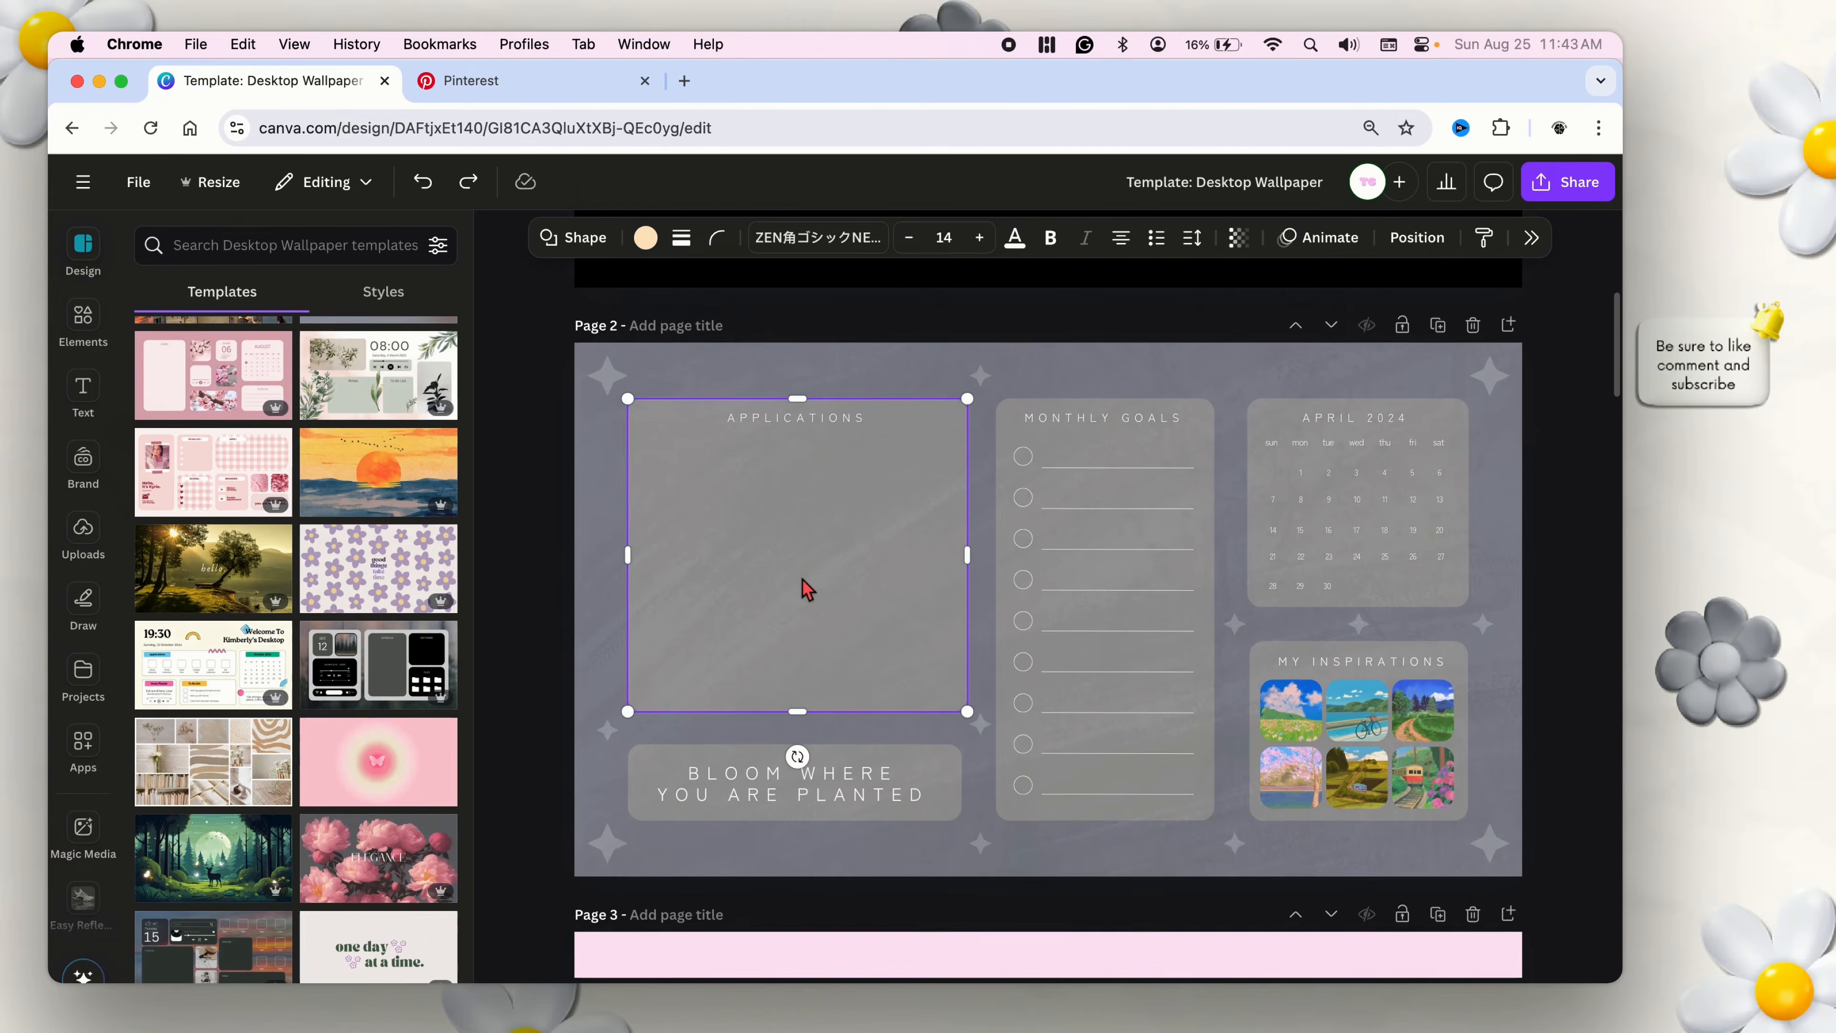
Check the transparency setting of the Fall Mood box on page 3.
click(780, 786)
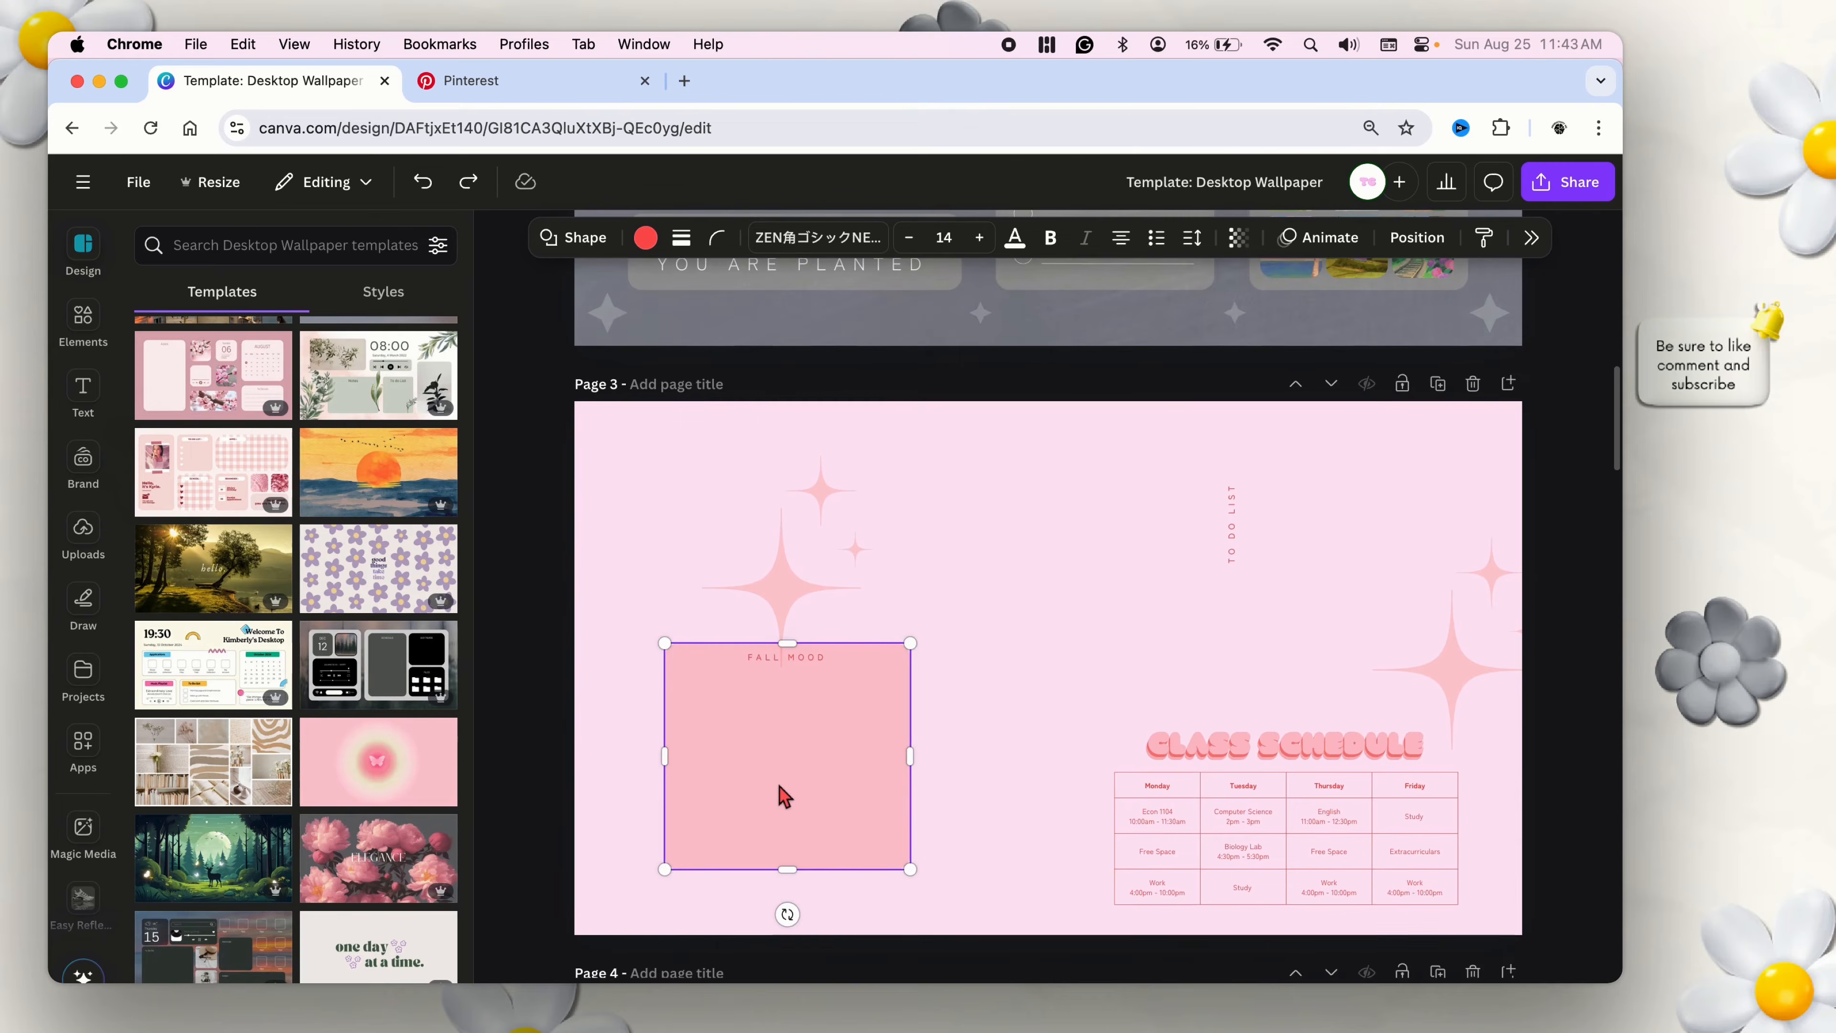
click(1238, 237)
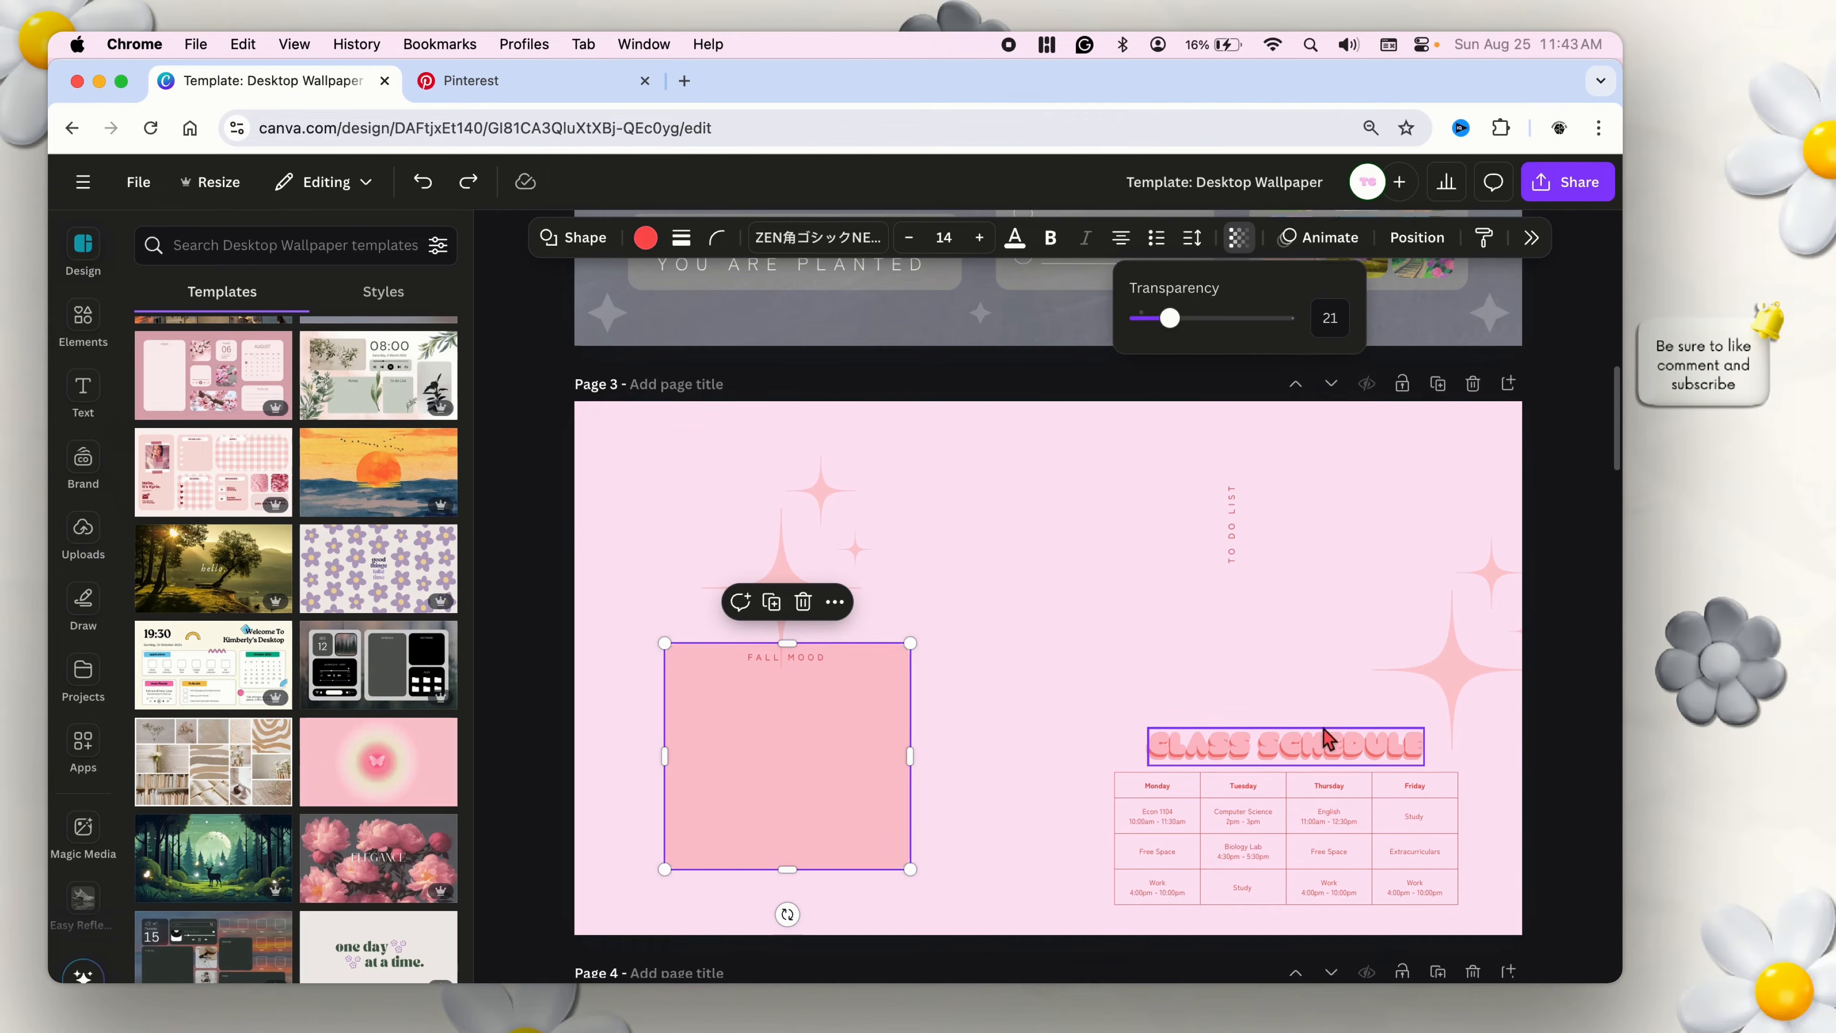
click(1550, 758)
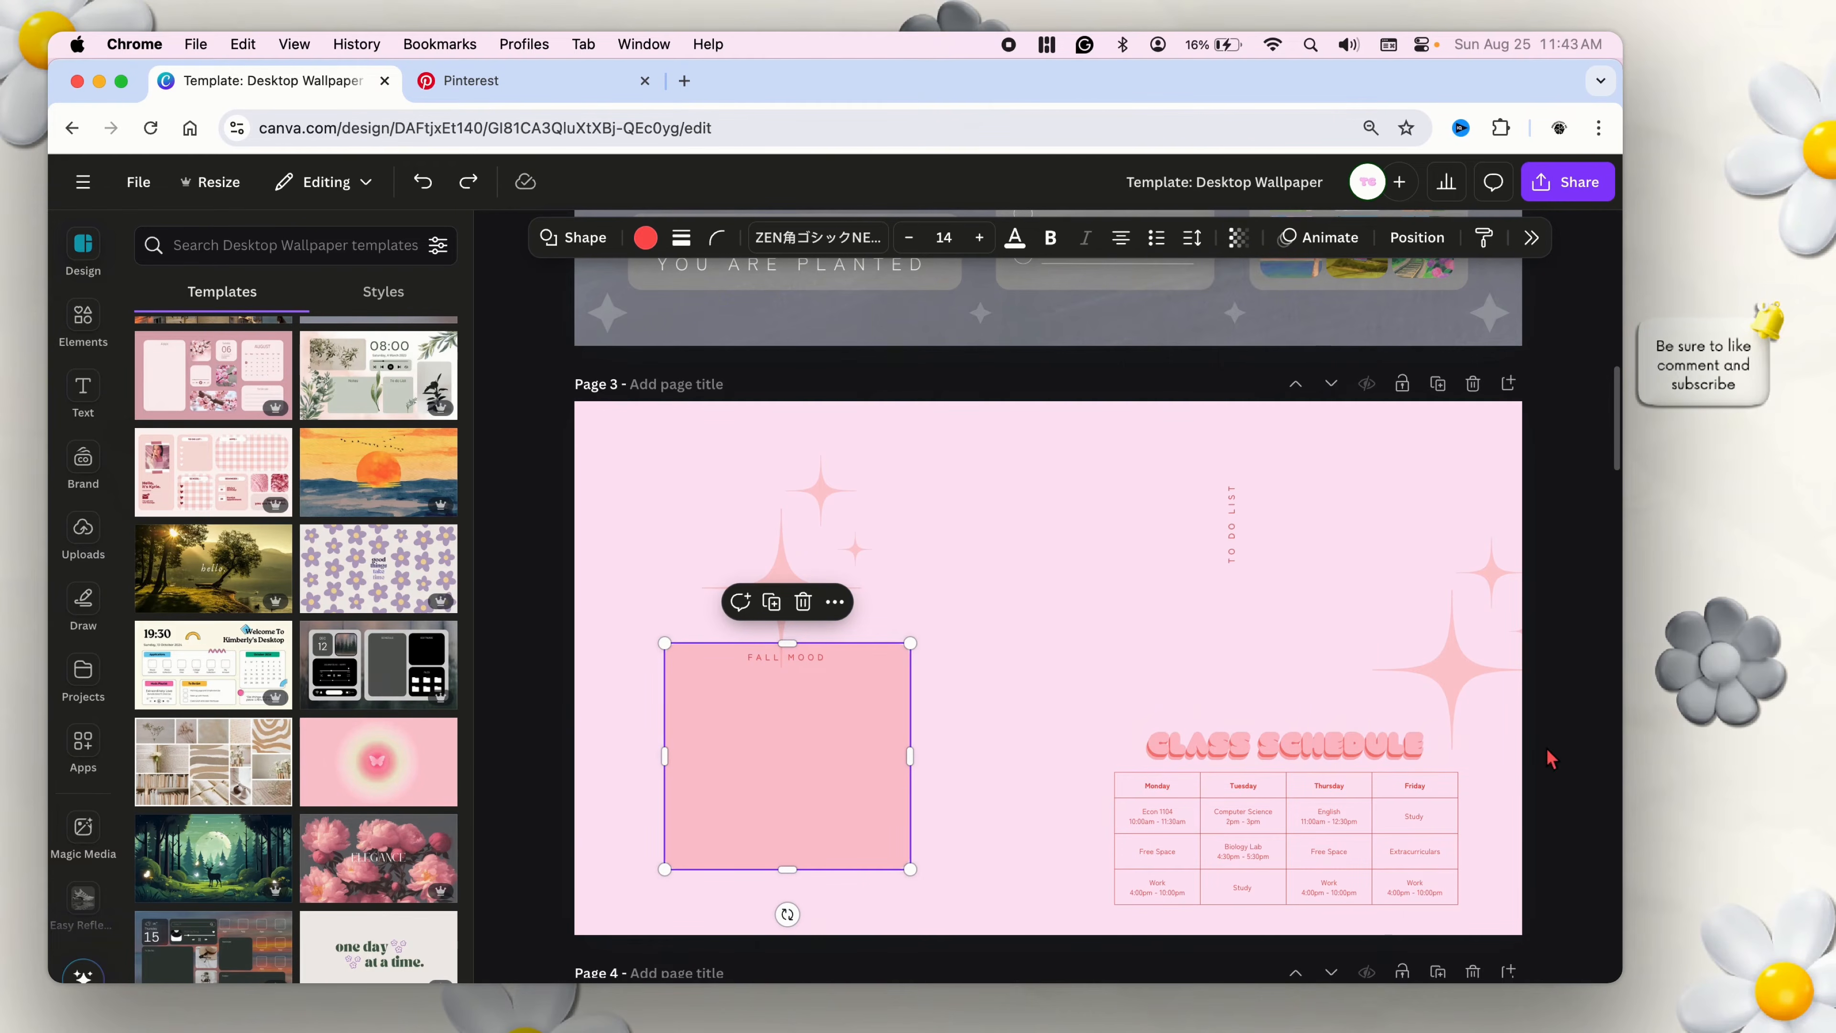
Select the class schedule table on page 3 and show all available table styles in the elements library.
click(1309, 821)
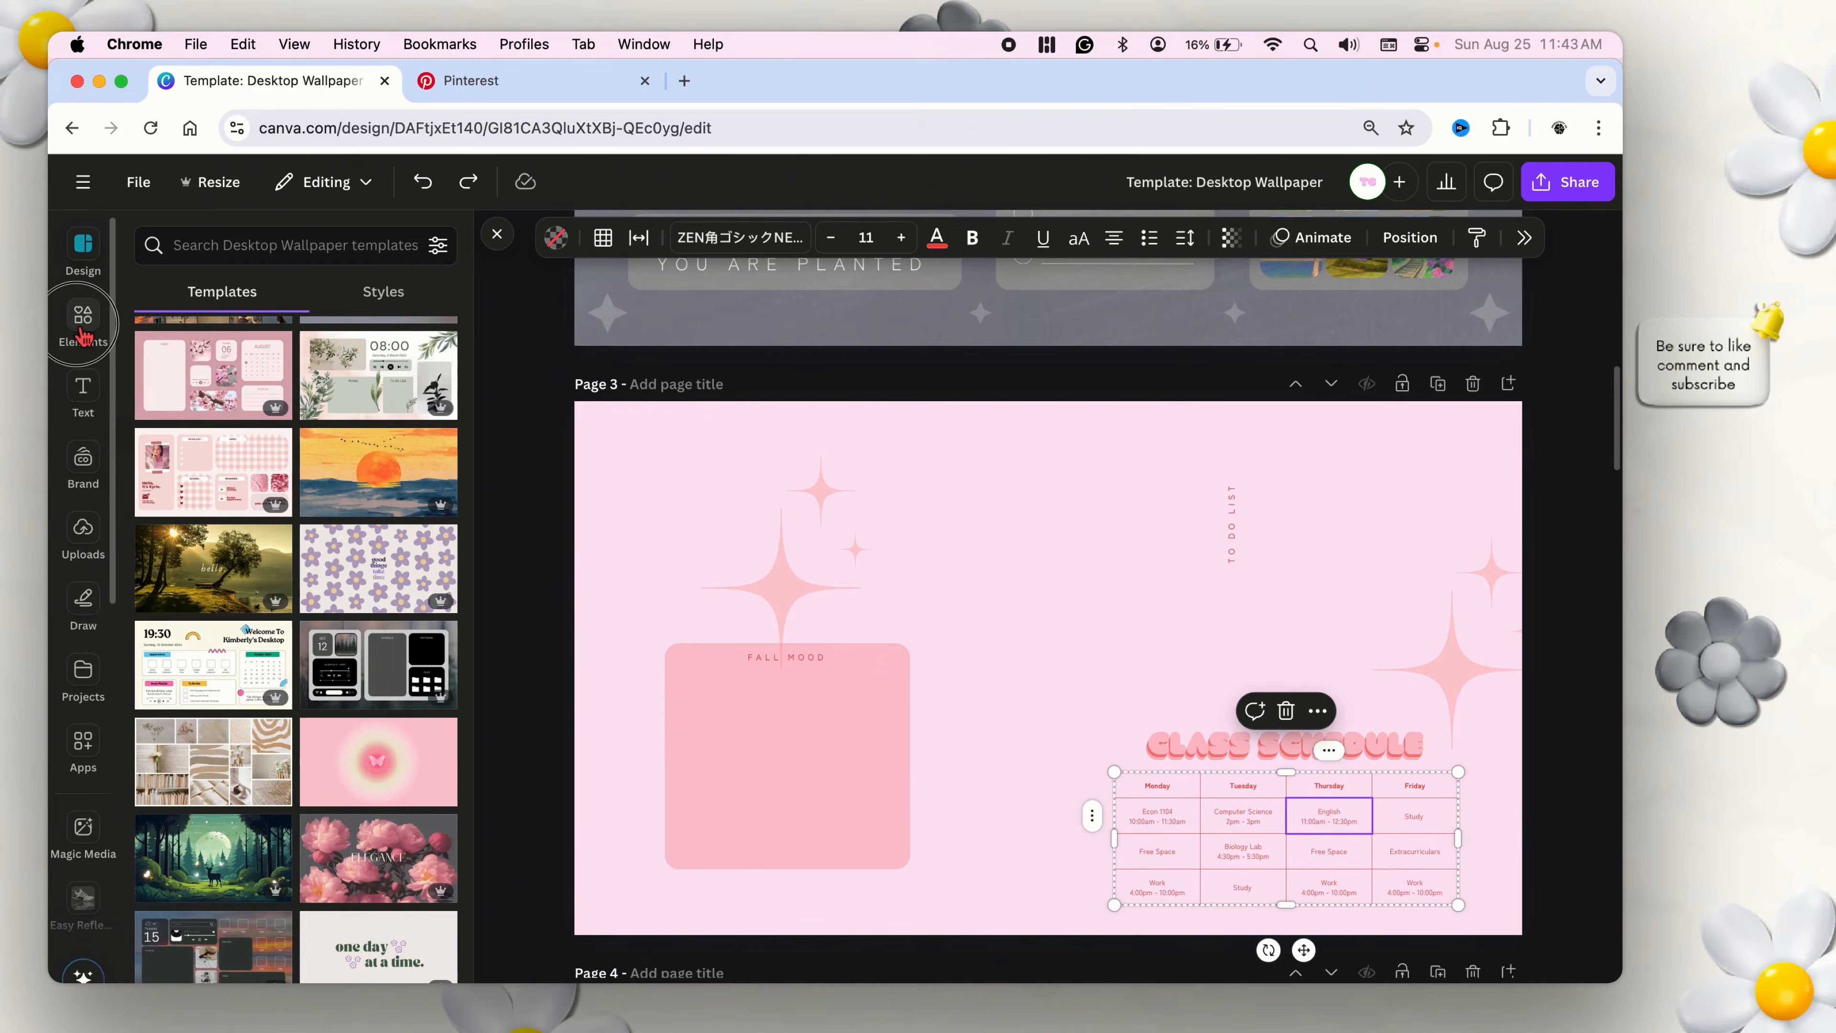
click(105, 336)
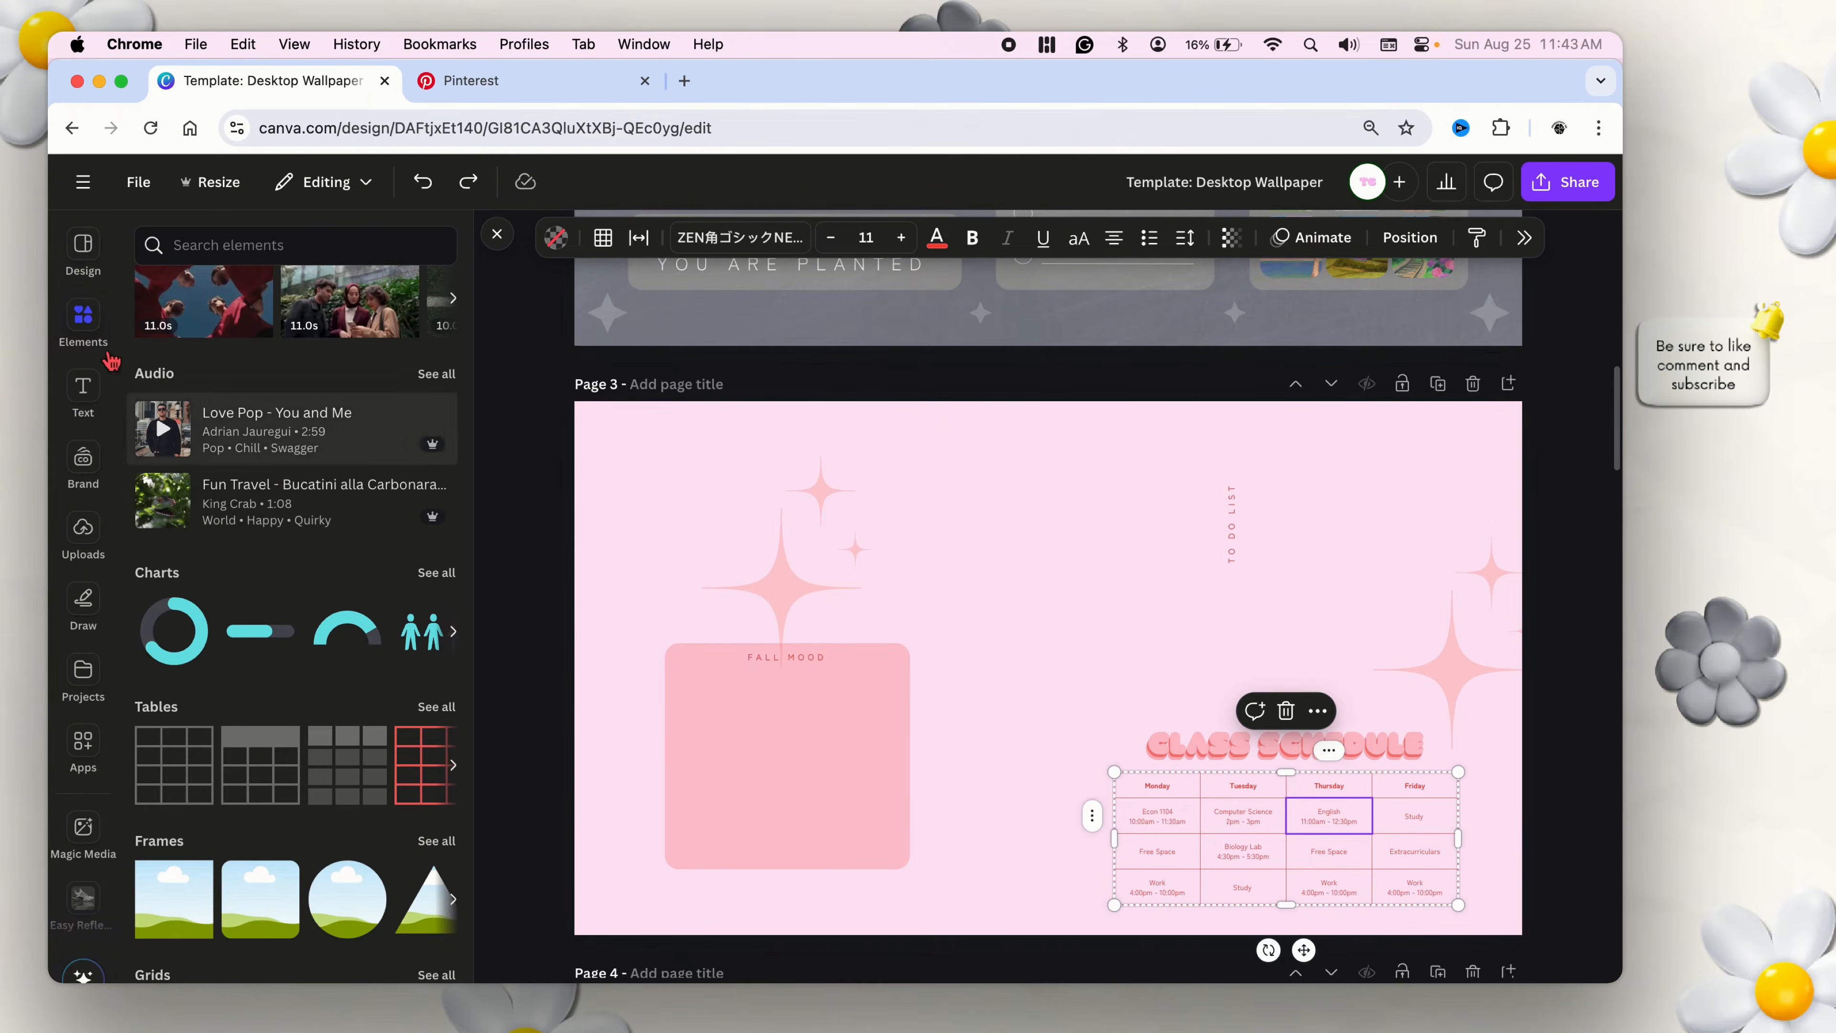
scroll(282, 477, down, 1)
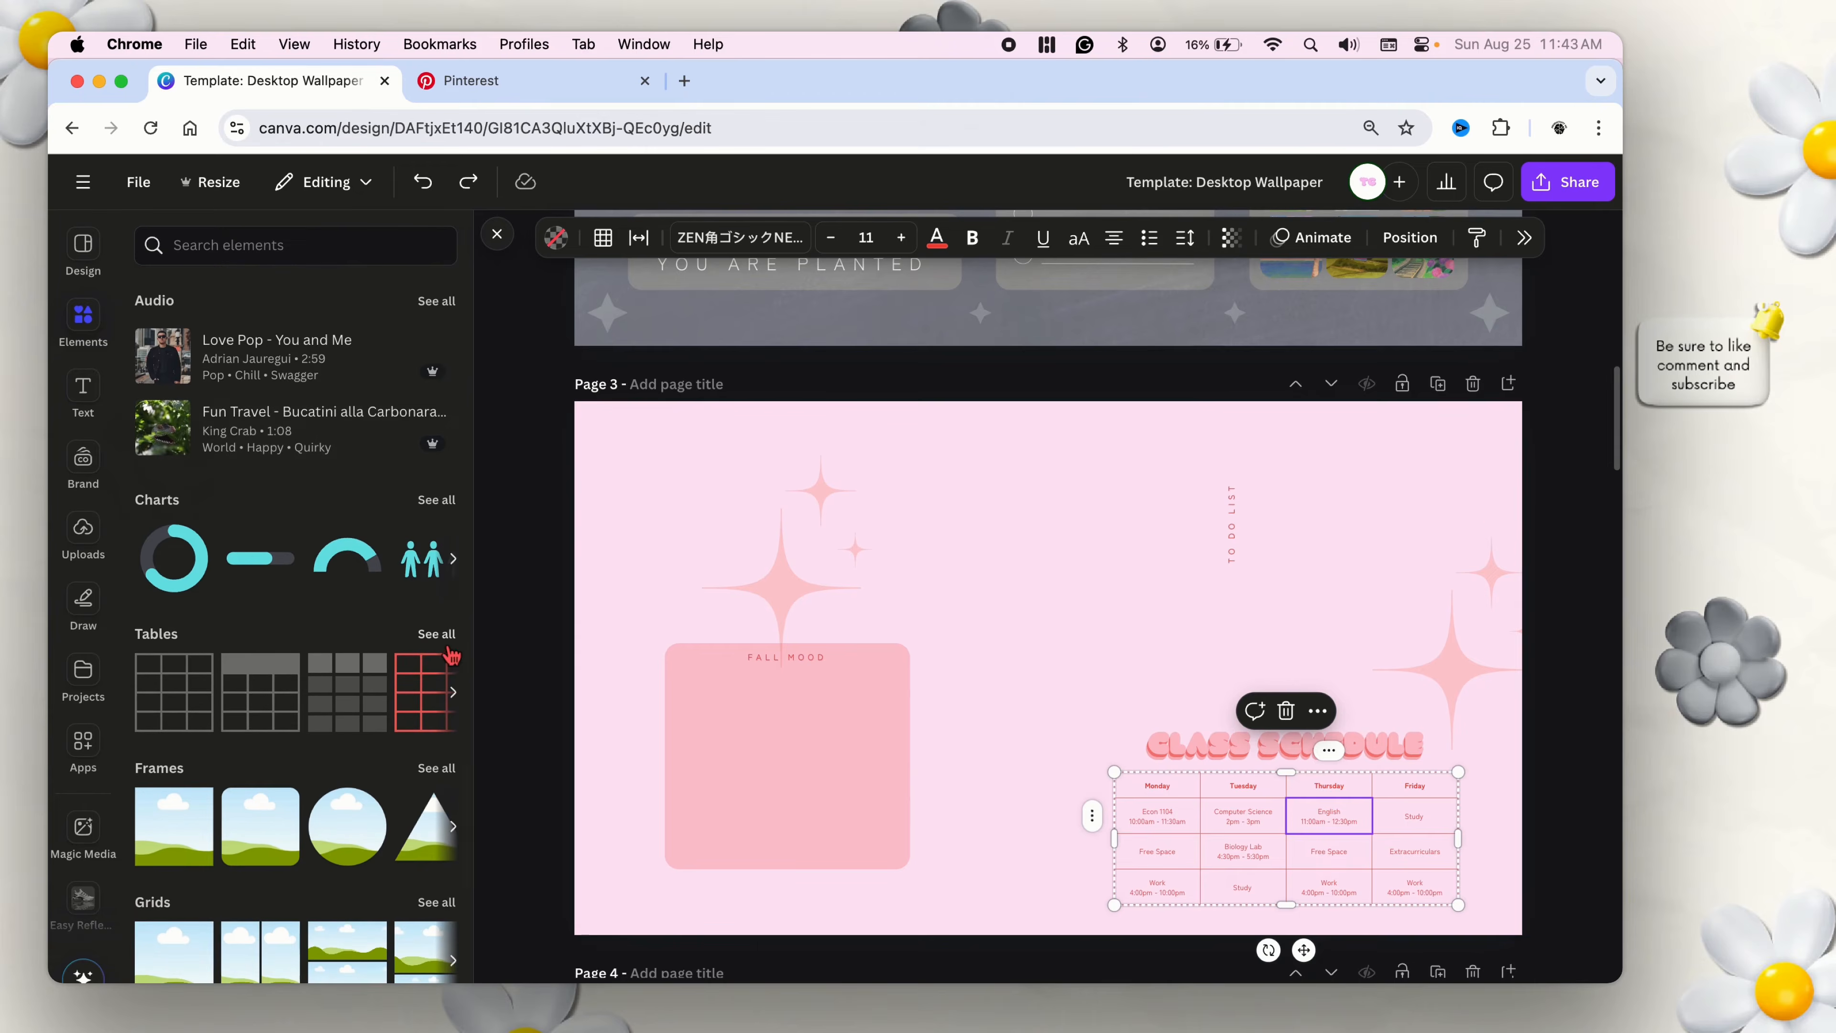
click(441, 642)
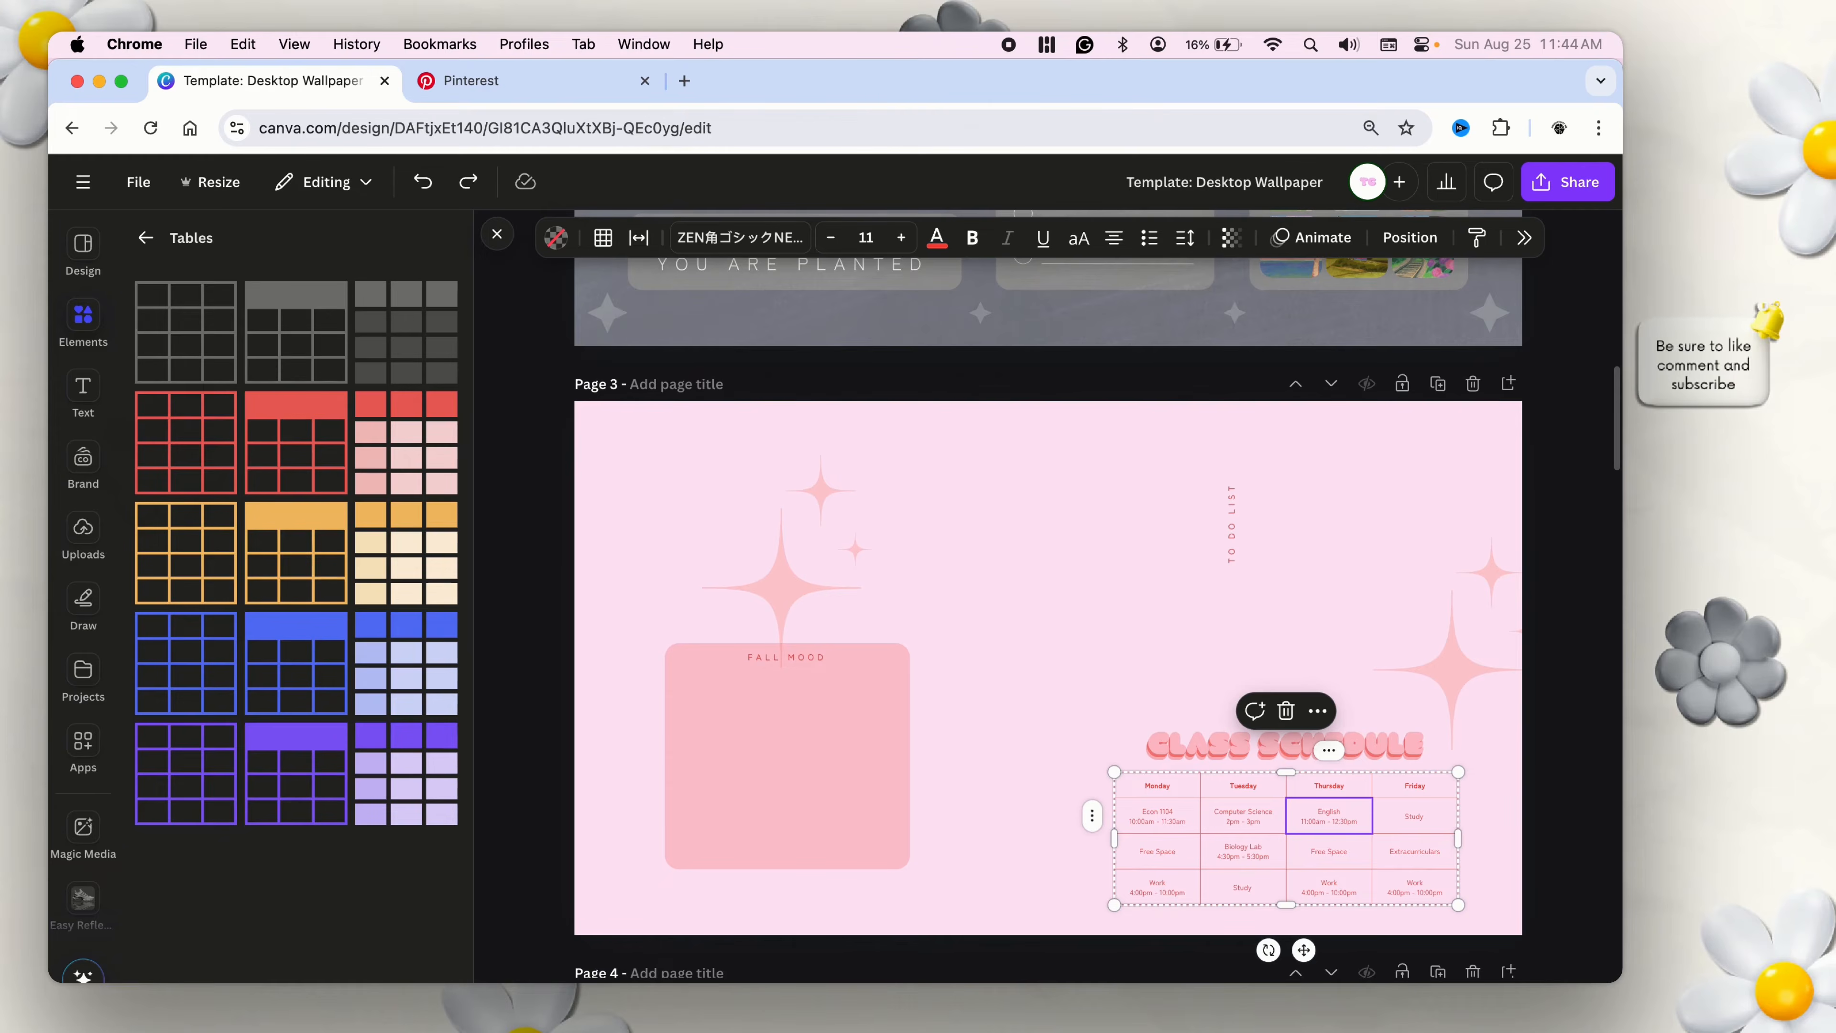
Examine the class schedule table up close, selecting the Monday and Tuesday headers and the Econ 1104 entry.
scroll(1048, 596, up, 5)
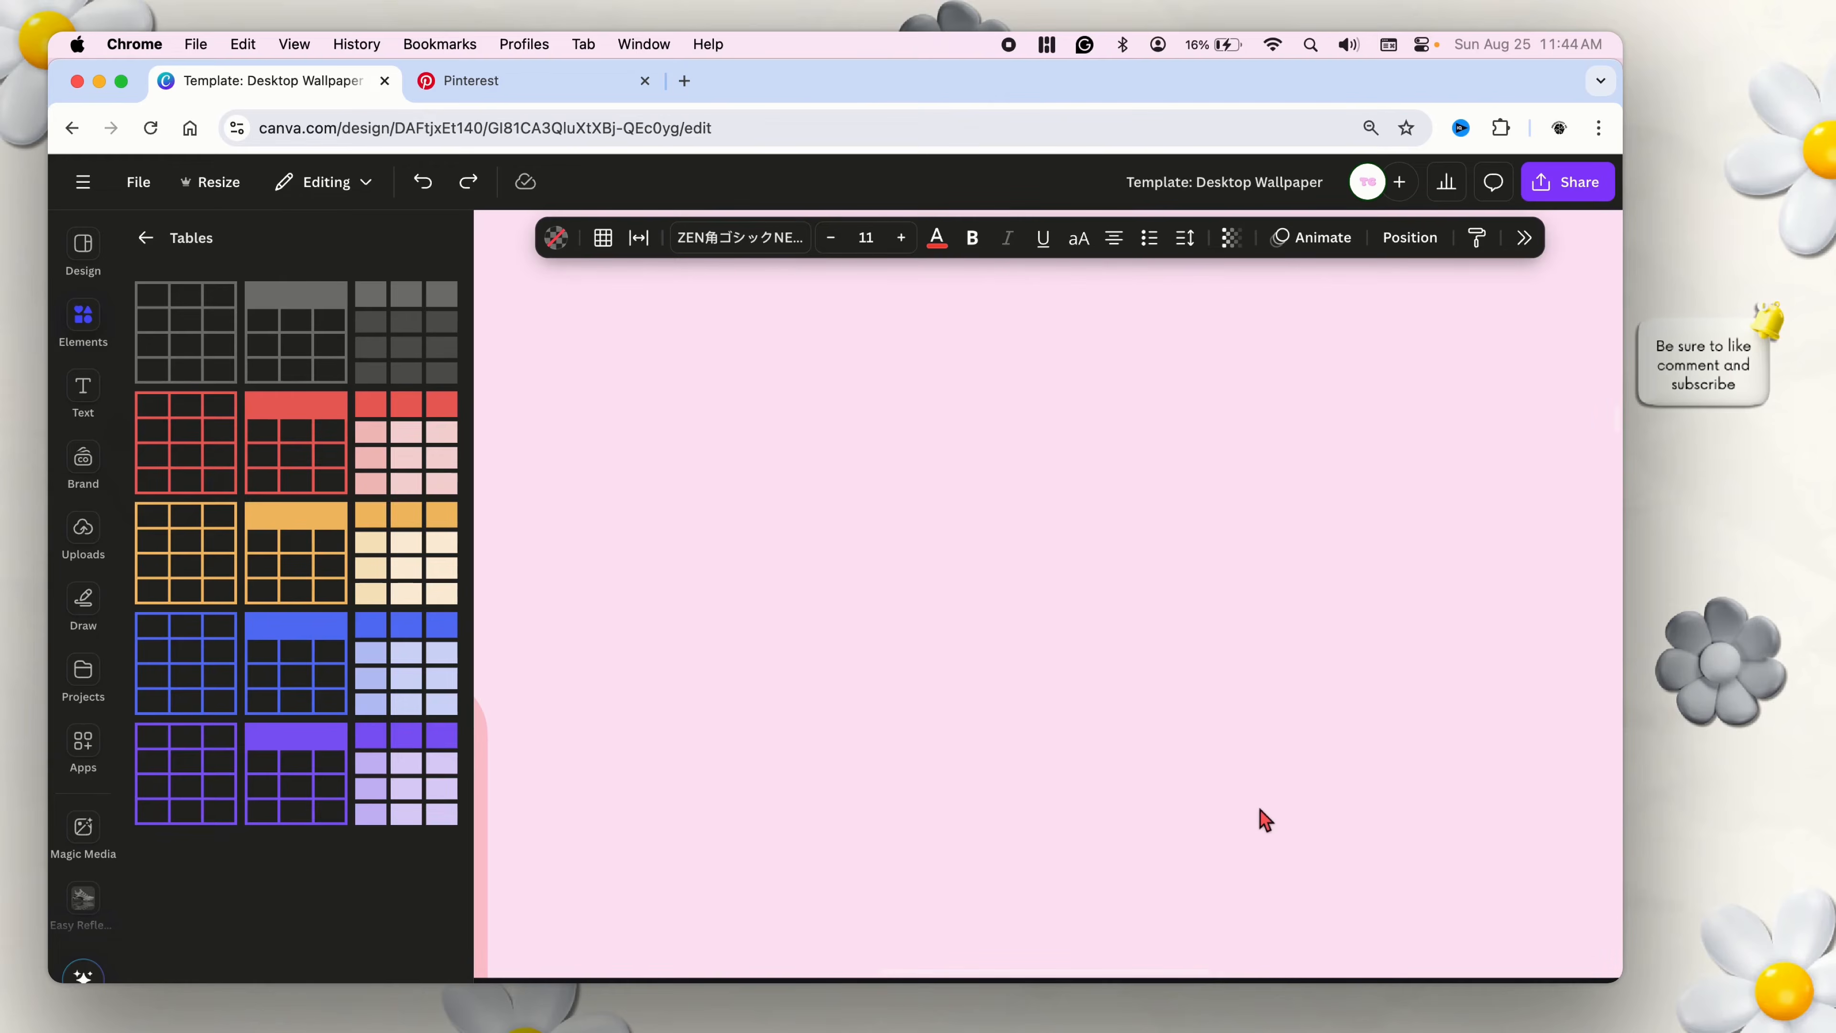
scroll(1227, 726, down, 8)
click(1001, 820)
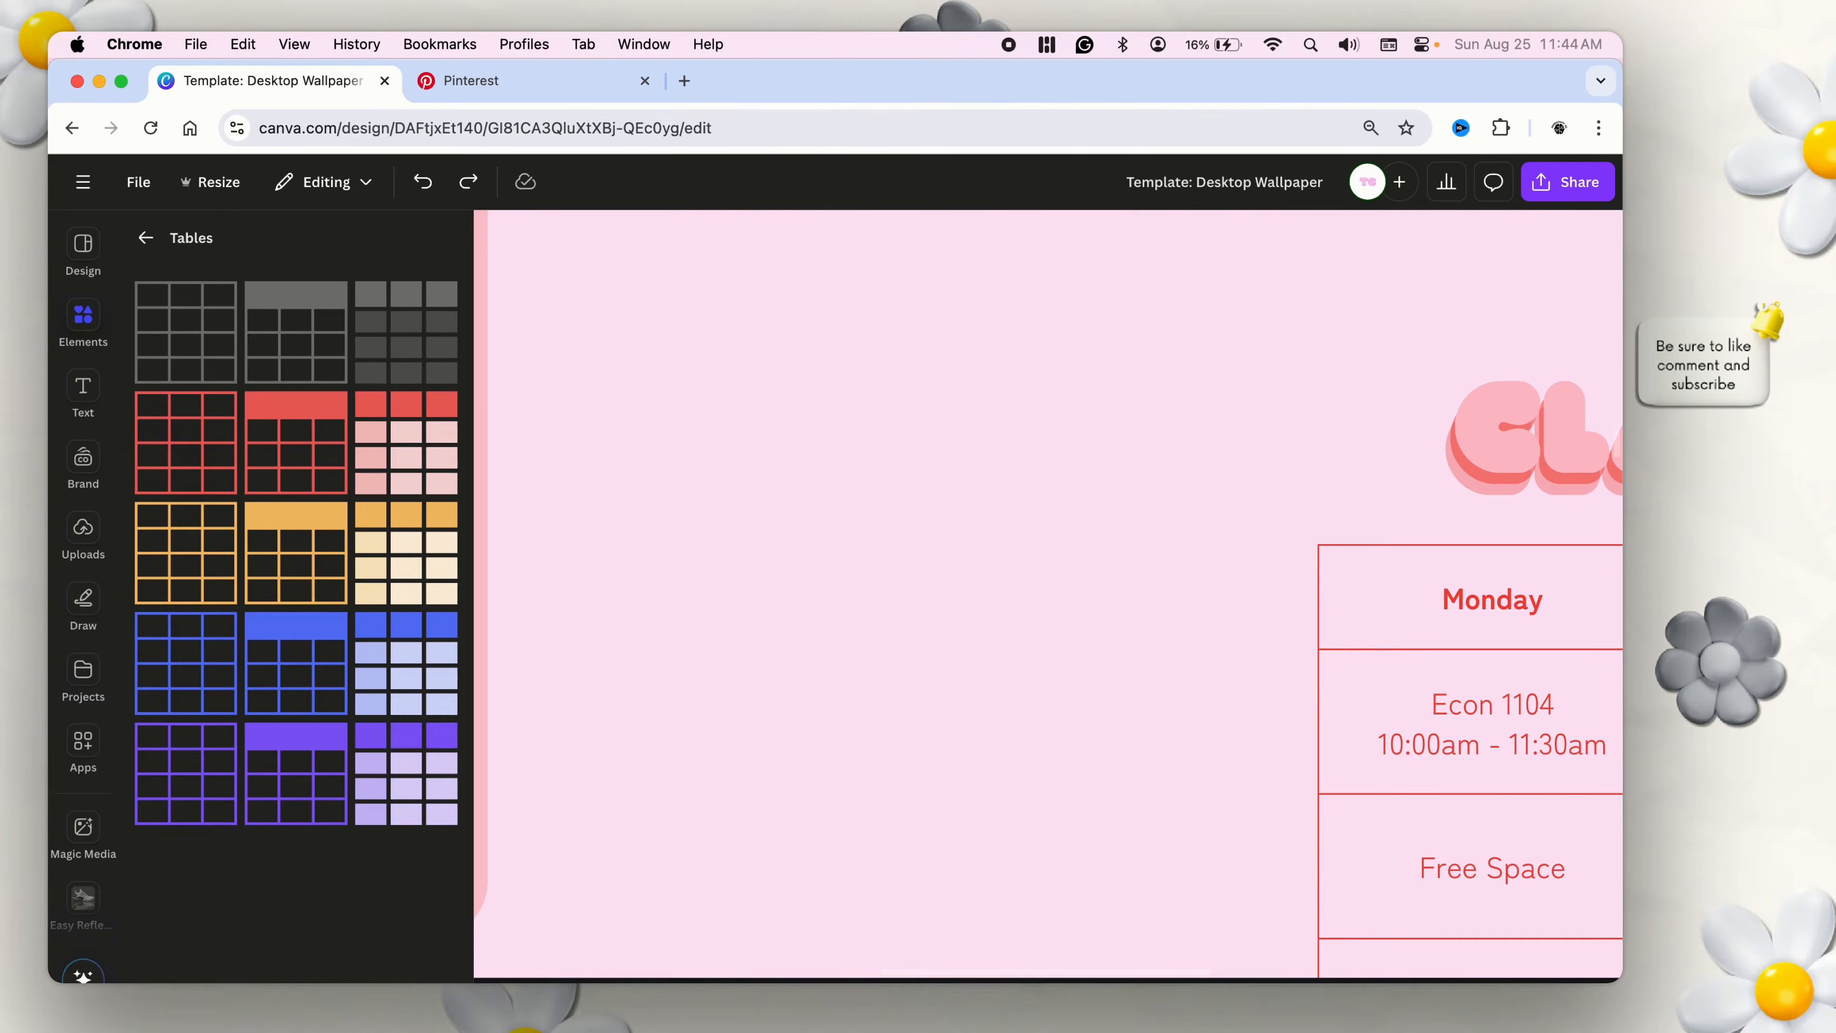
scroll(1272, 636, down, 5)
click(1223, 606)
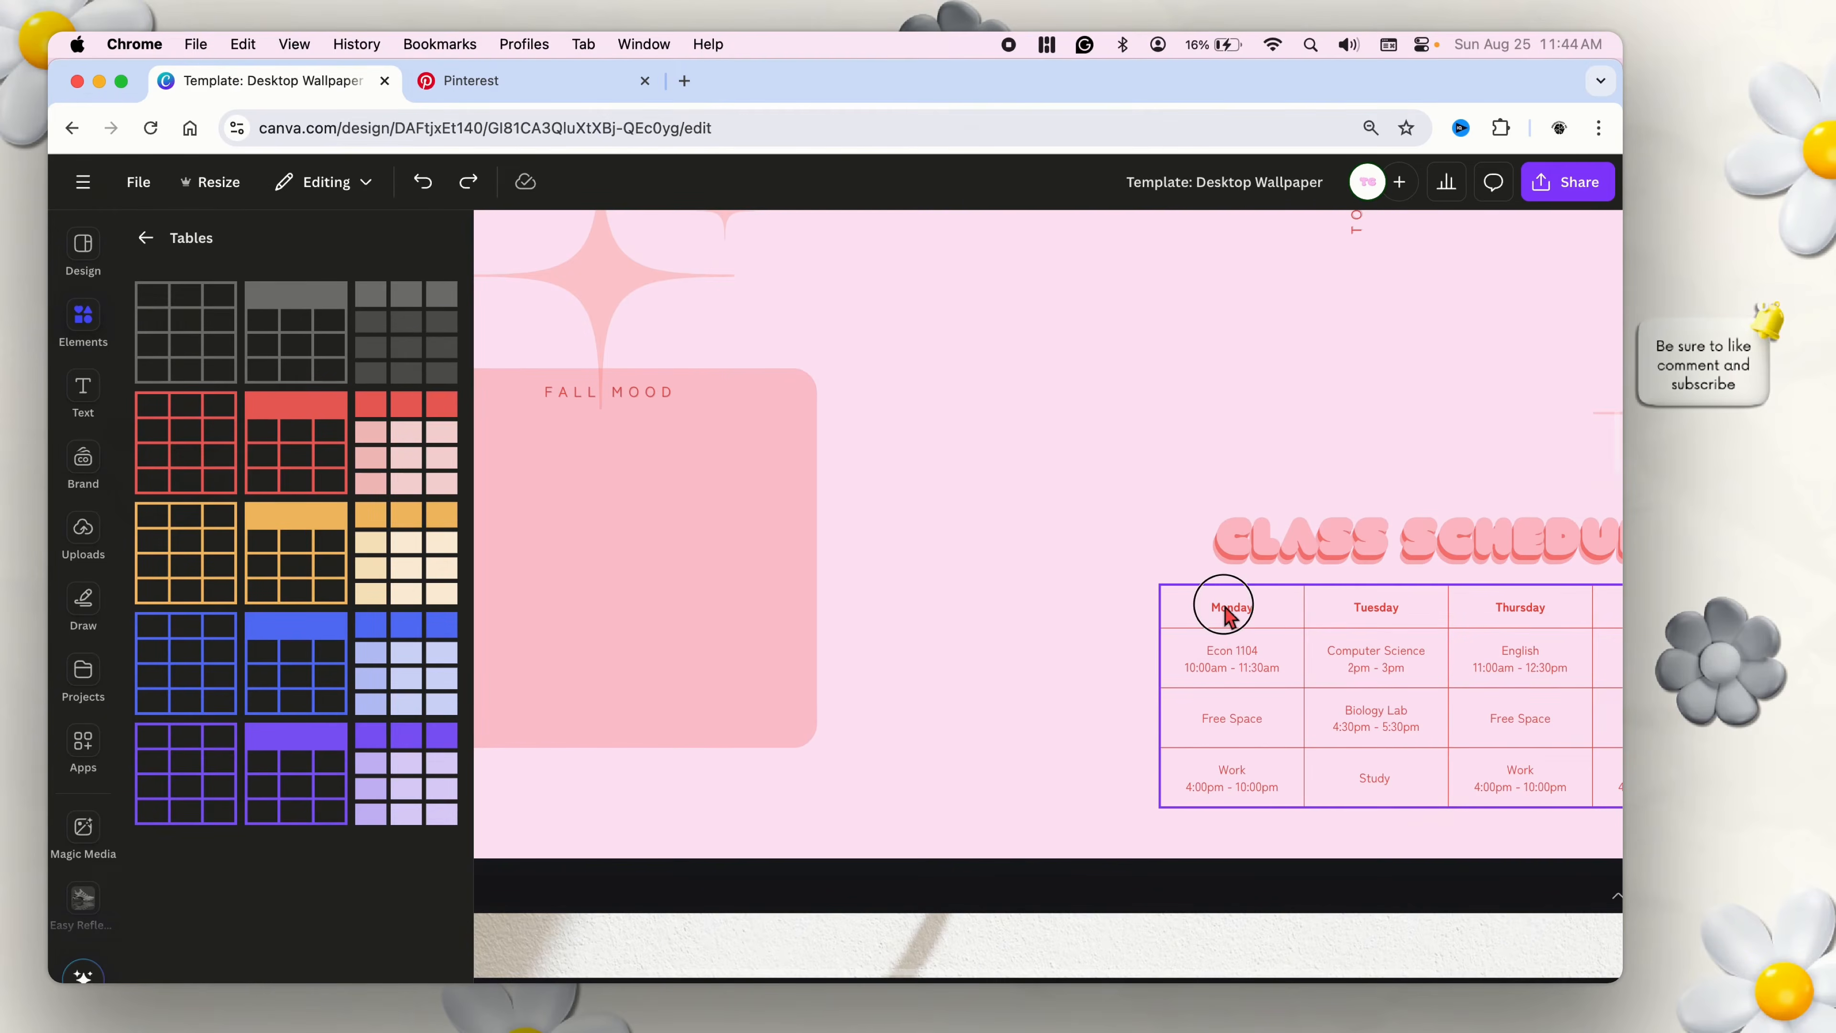
click(1257, 618)
click(1256, 619)
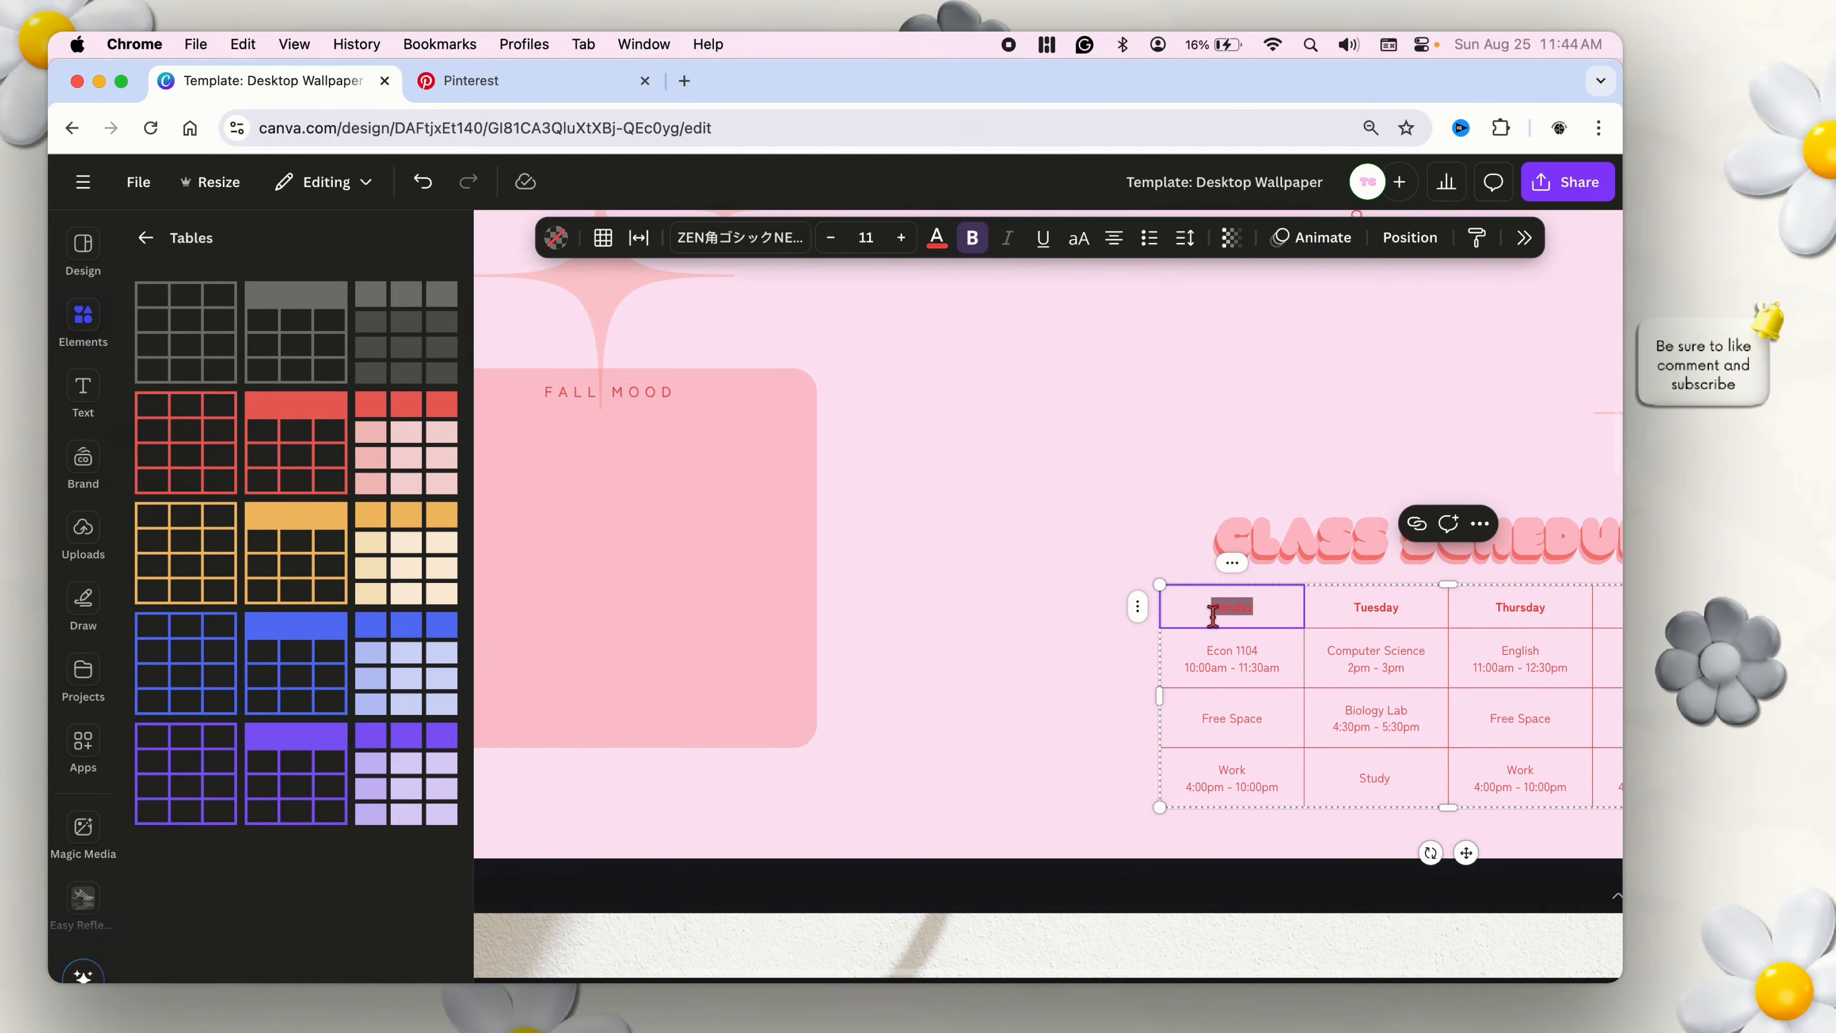
triple_click(1262, 667)
click(1256, 608)
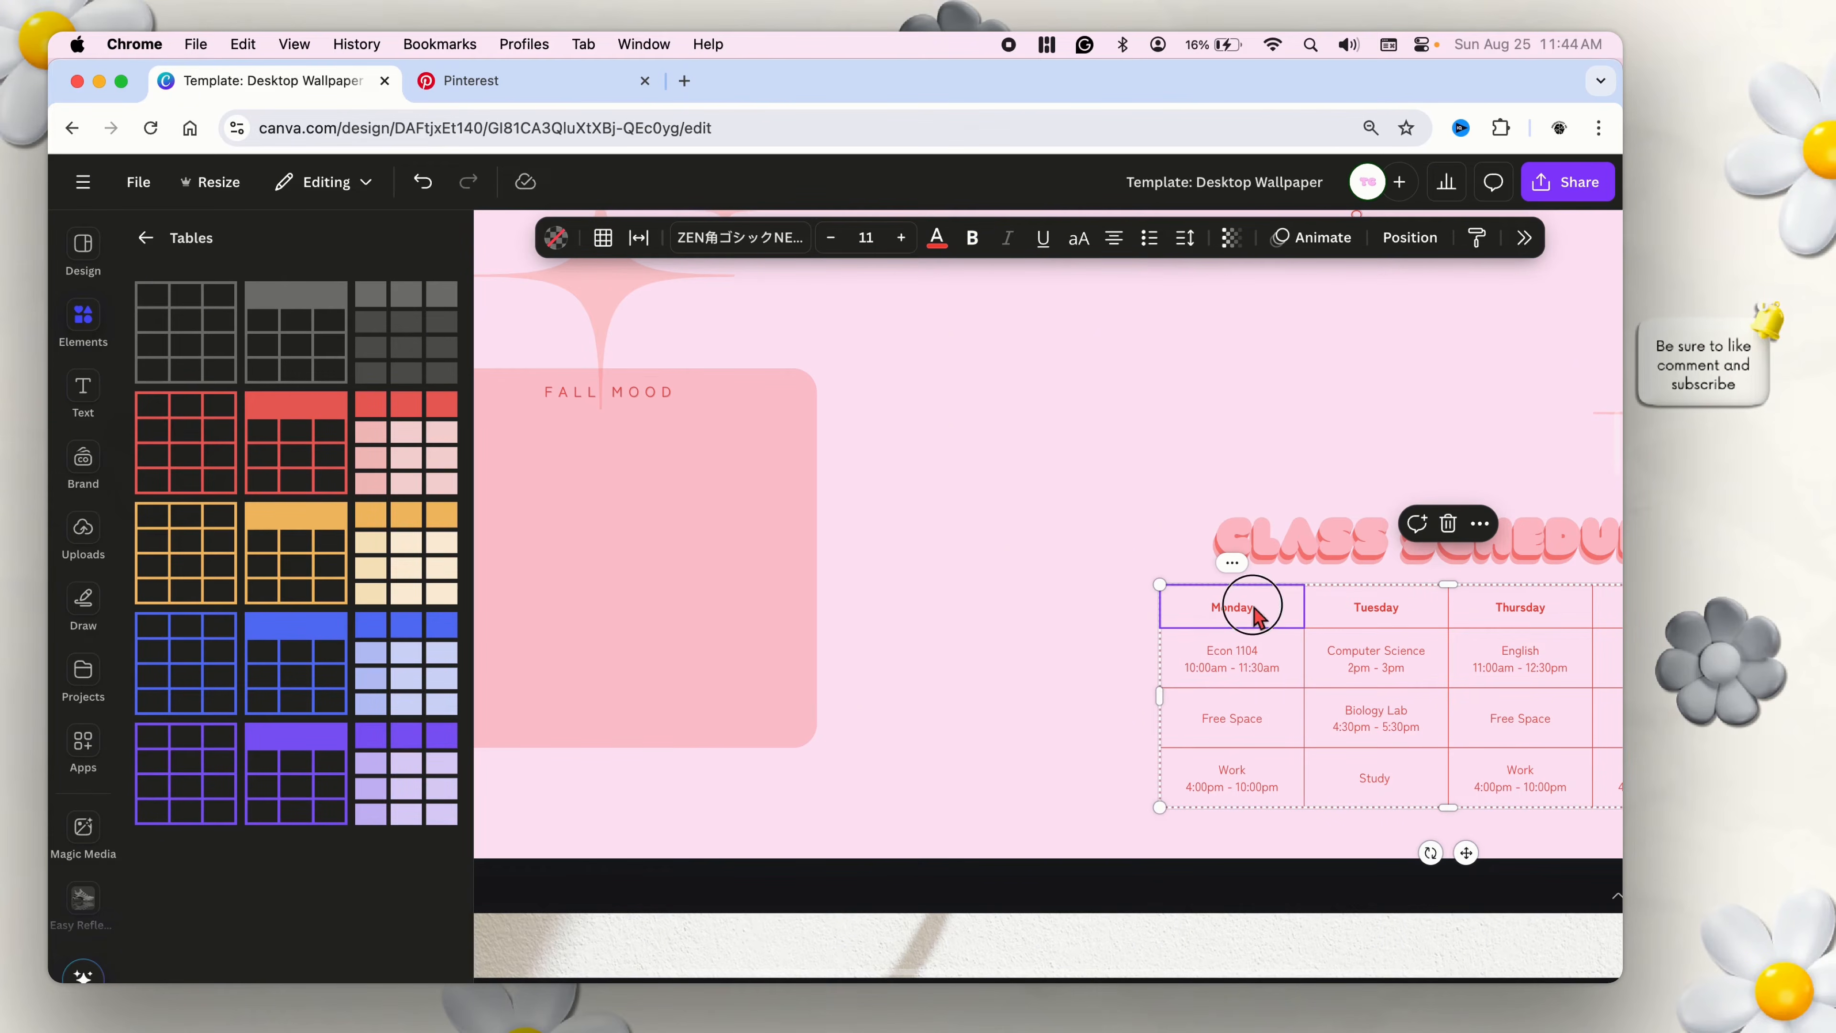
double_click(1374, 620)
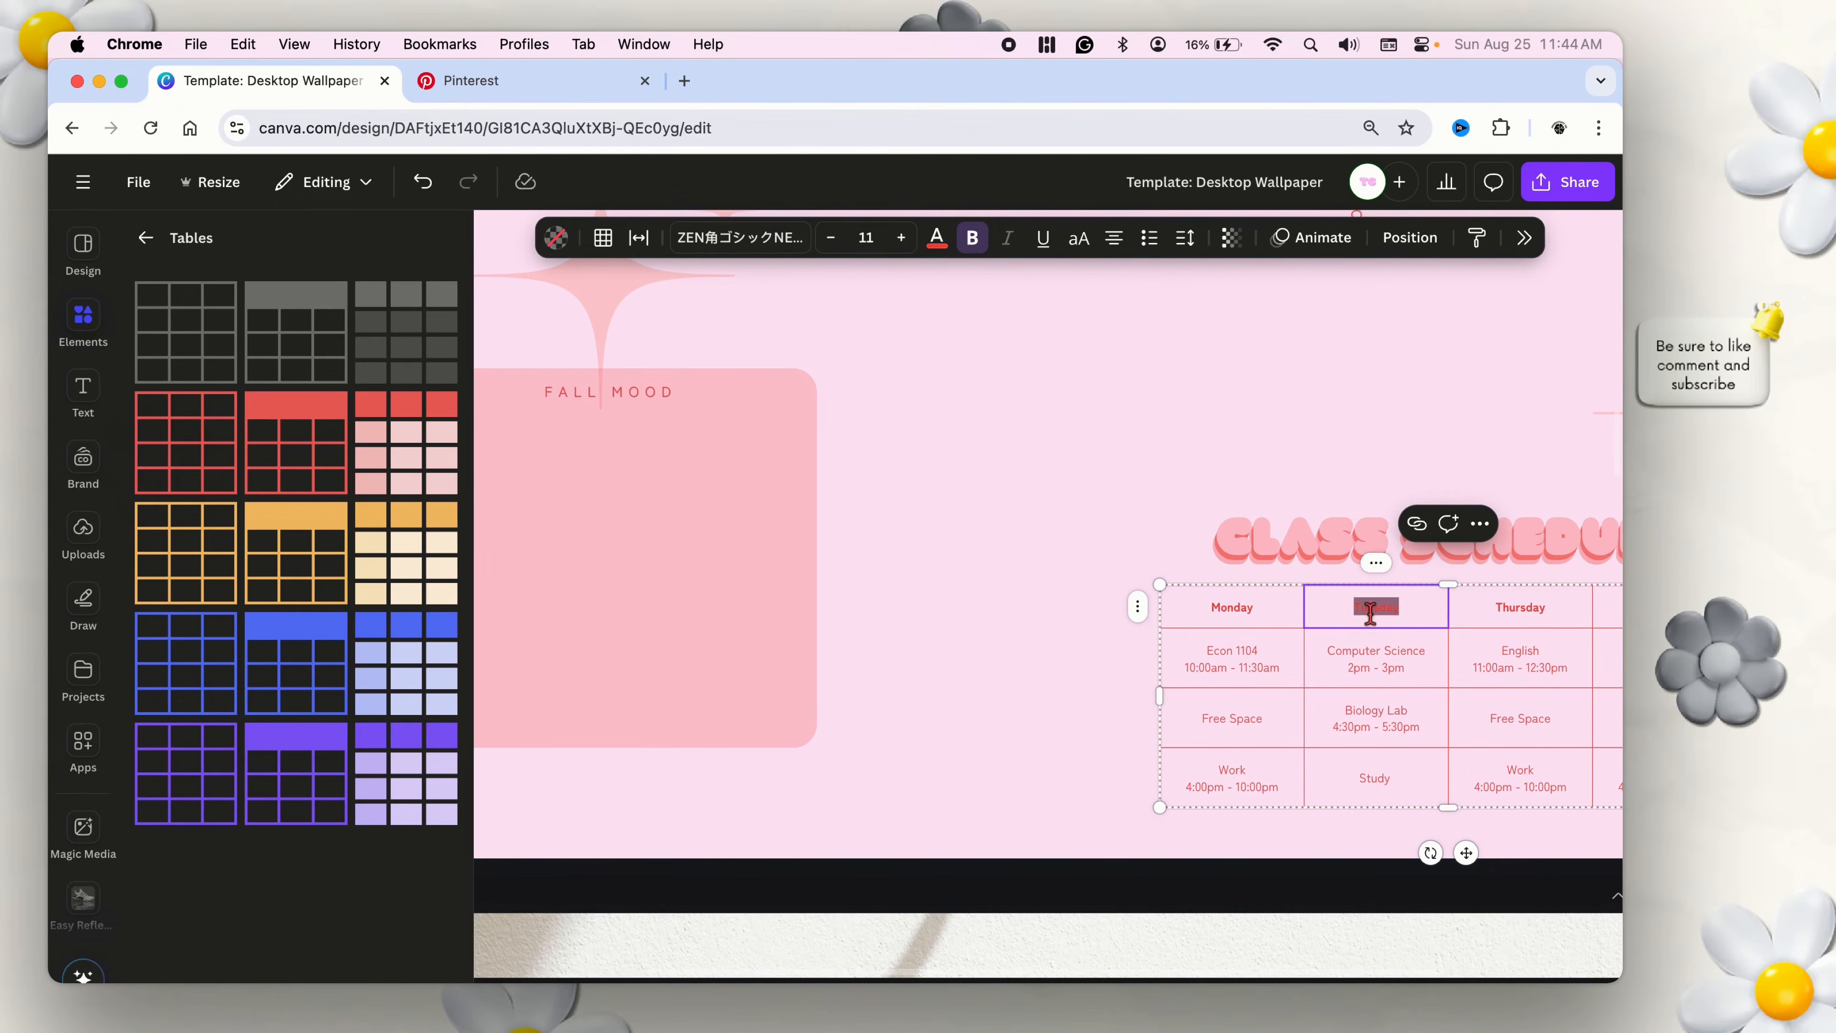
Look at the schedule table's border options and the fonts available for the Tuesday header.
click(601, 239)
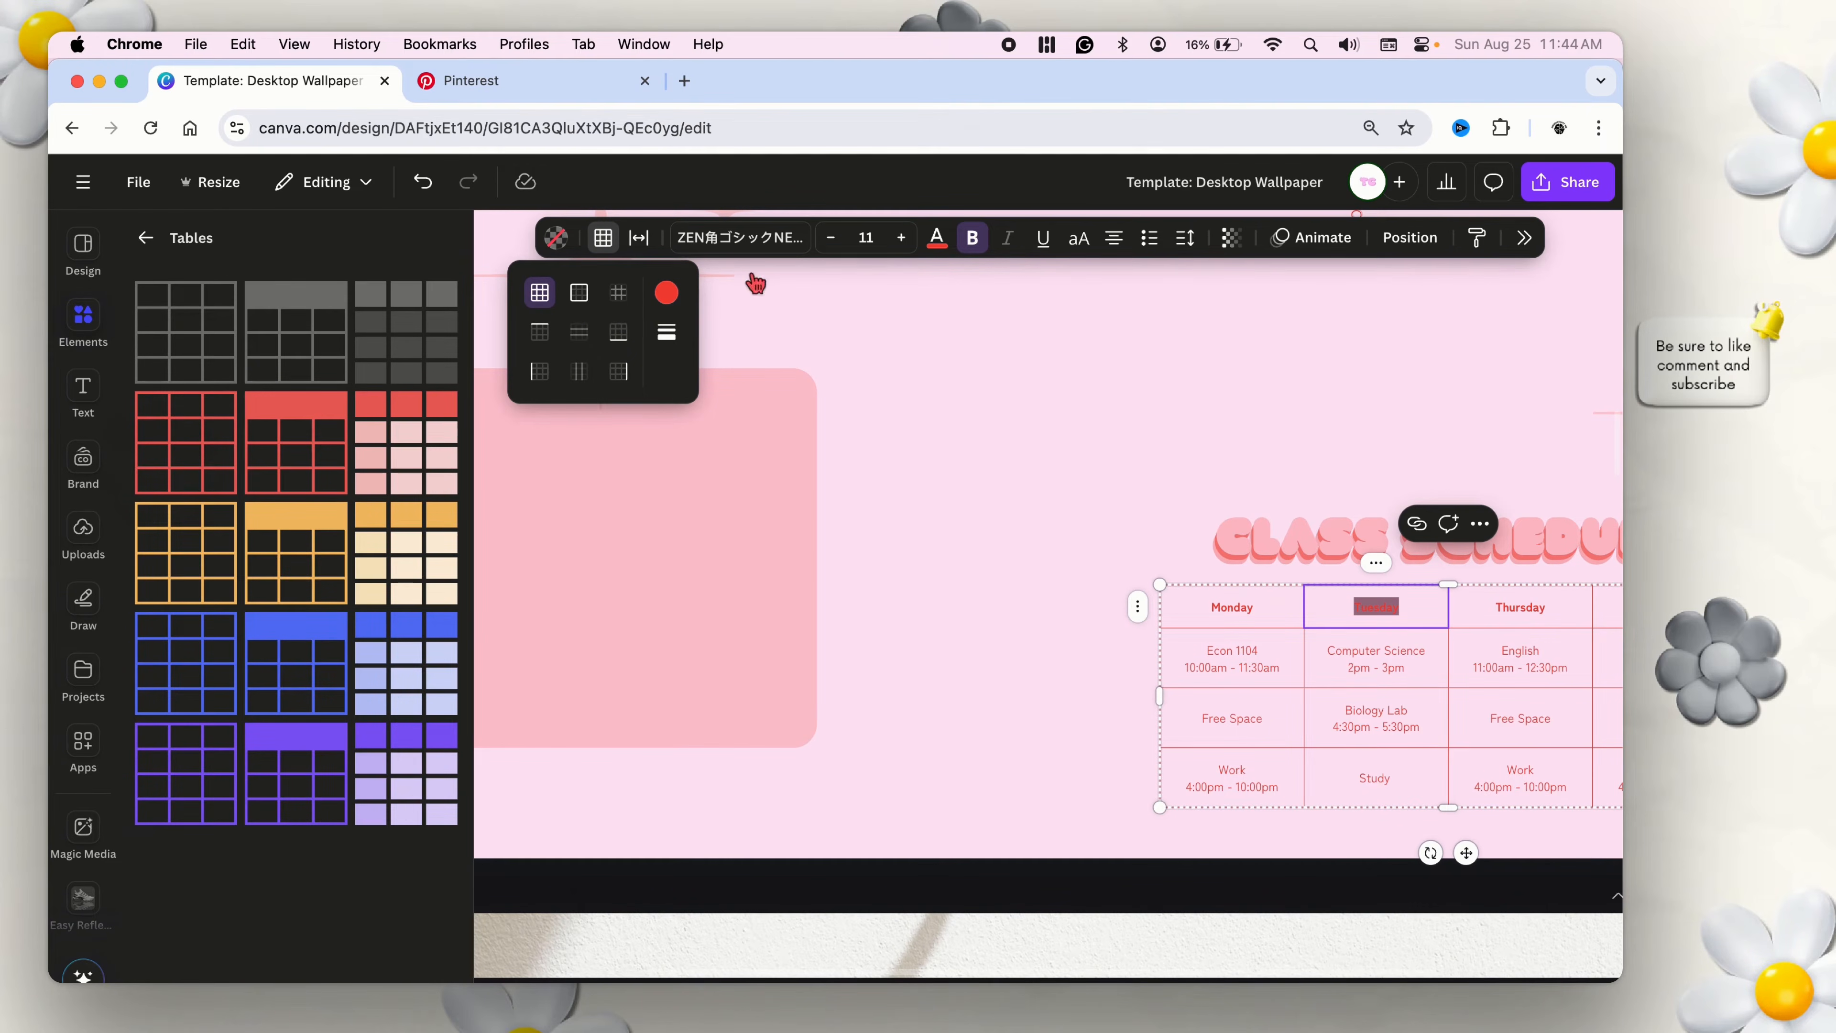
click(758, 251)
click(760, 254)
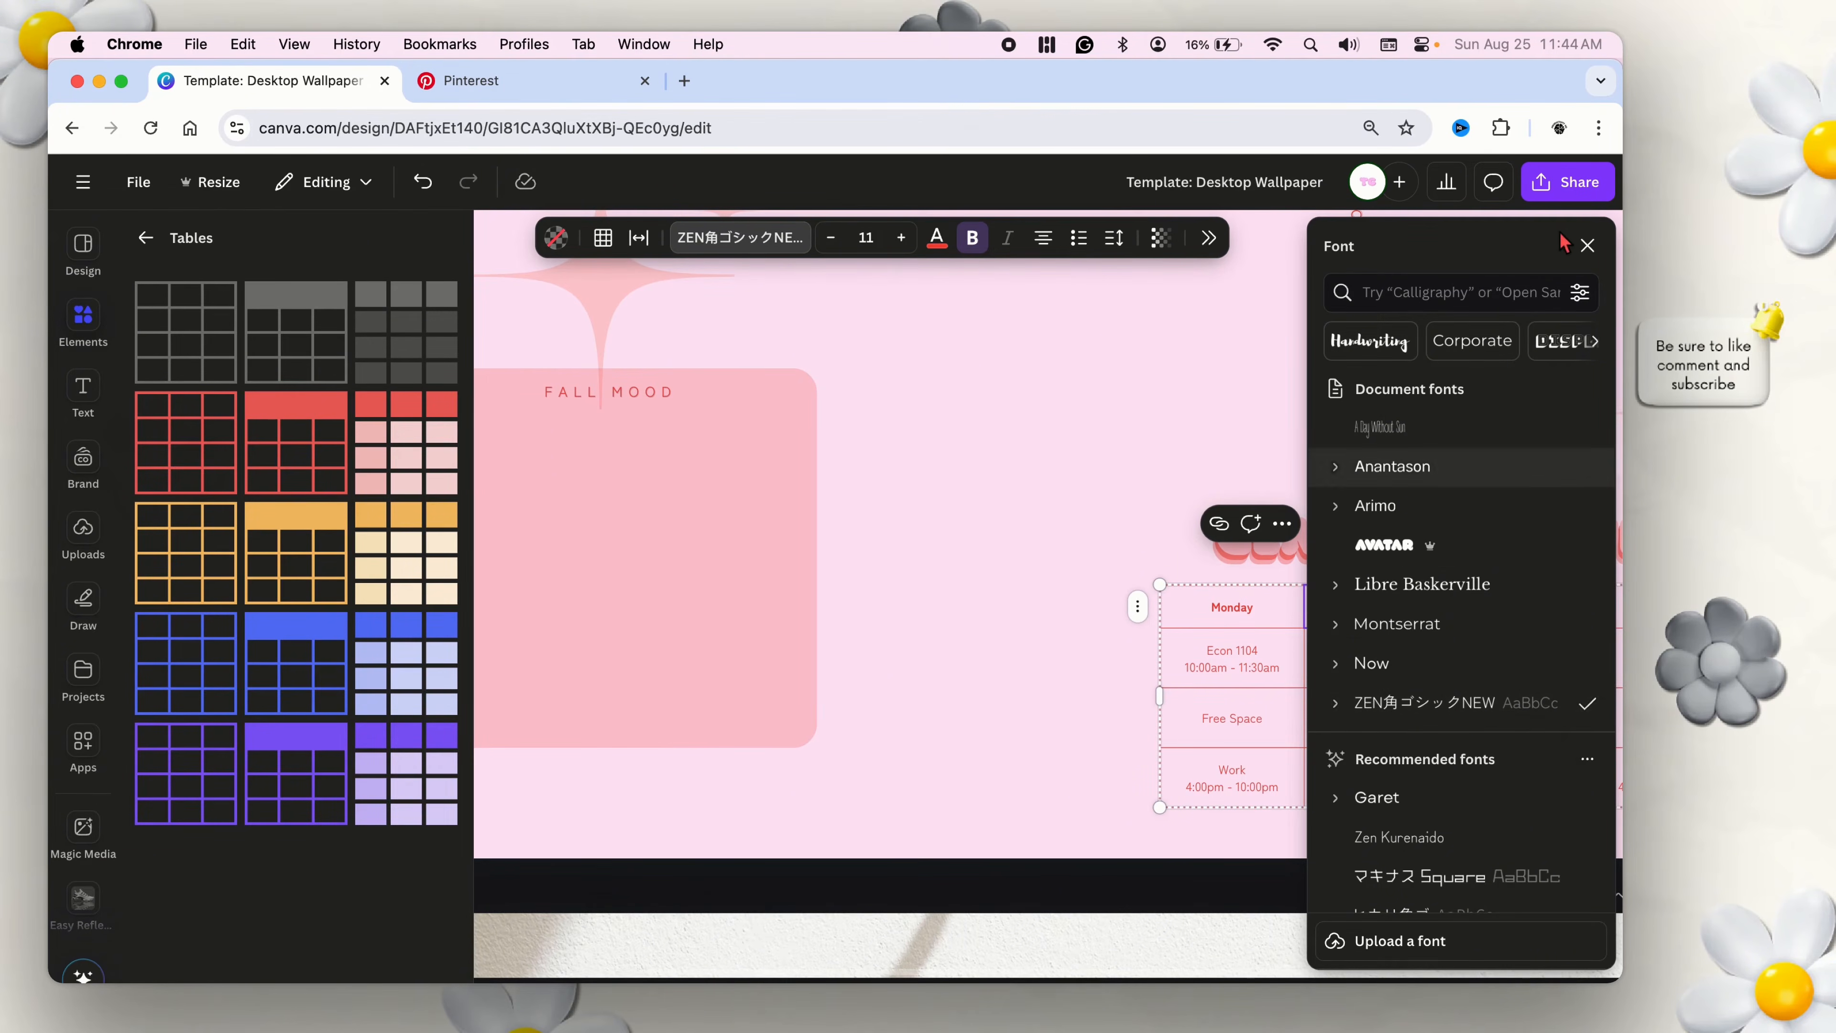
click(1589, 246)
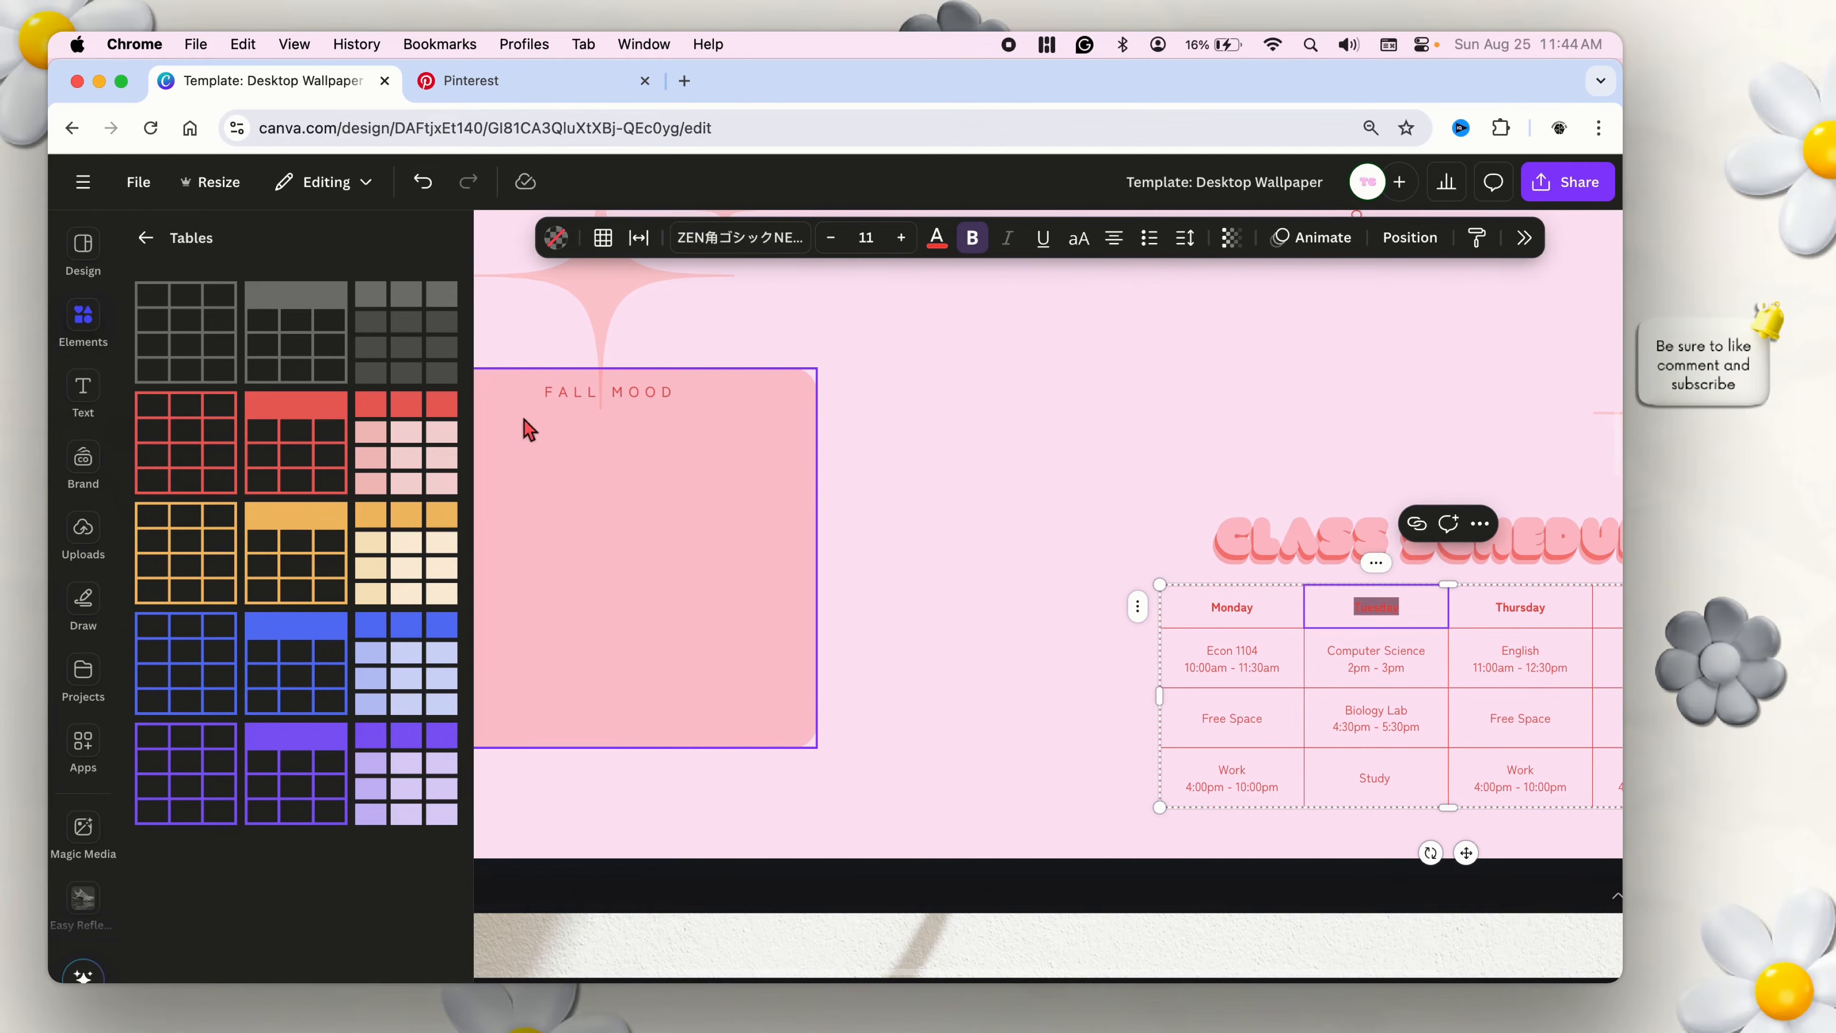
Deselect the Tuesday header text and select the Extracurriculars cell in the class schedule table.
scroll(1178, 673, up, 5)
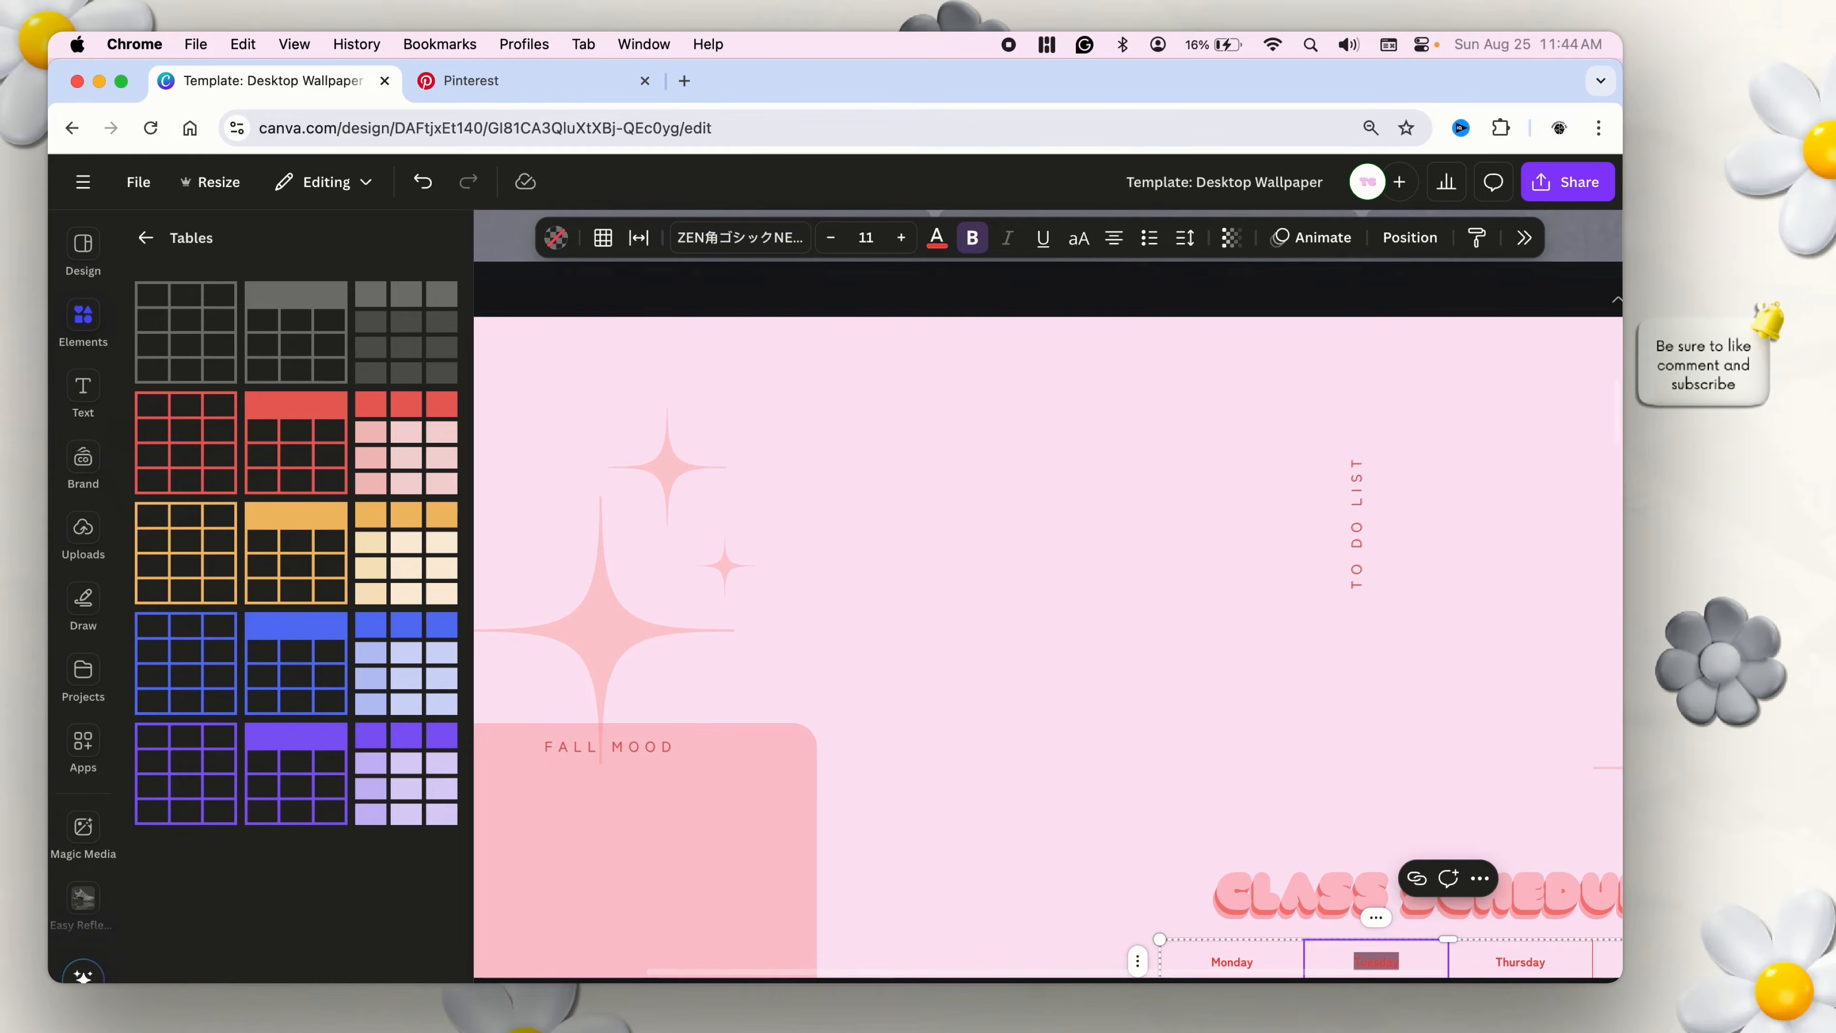
click(1250, 996)
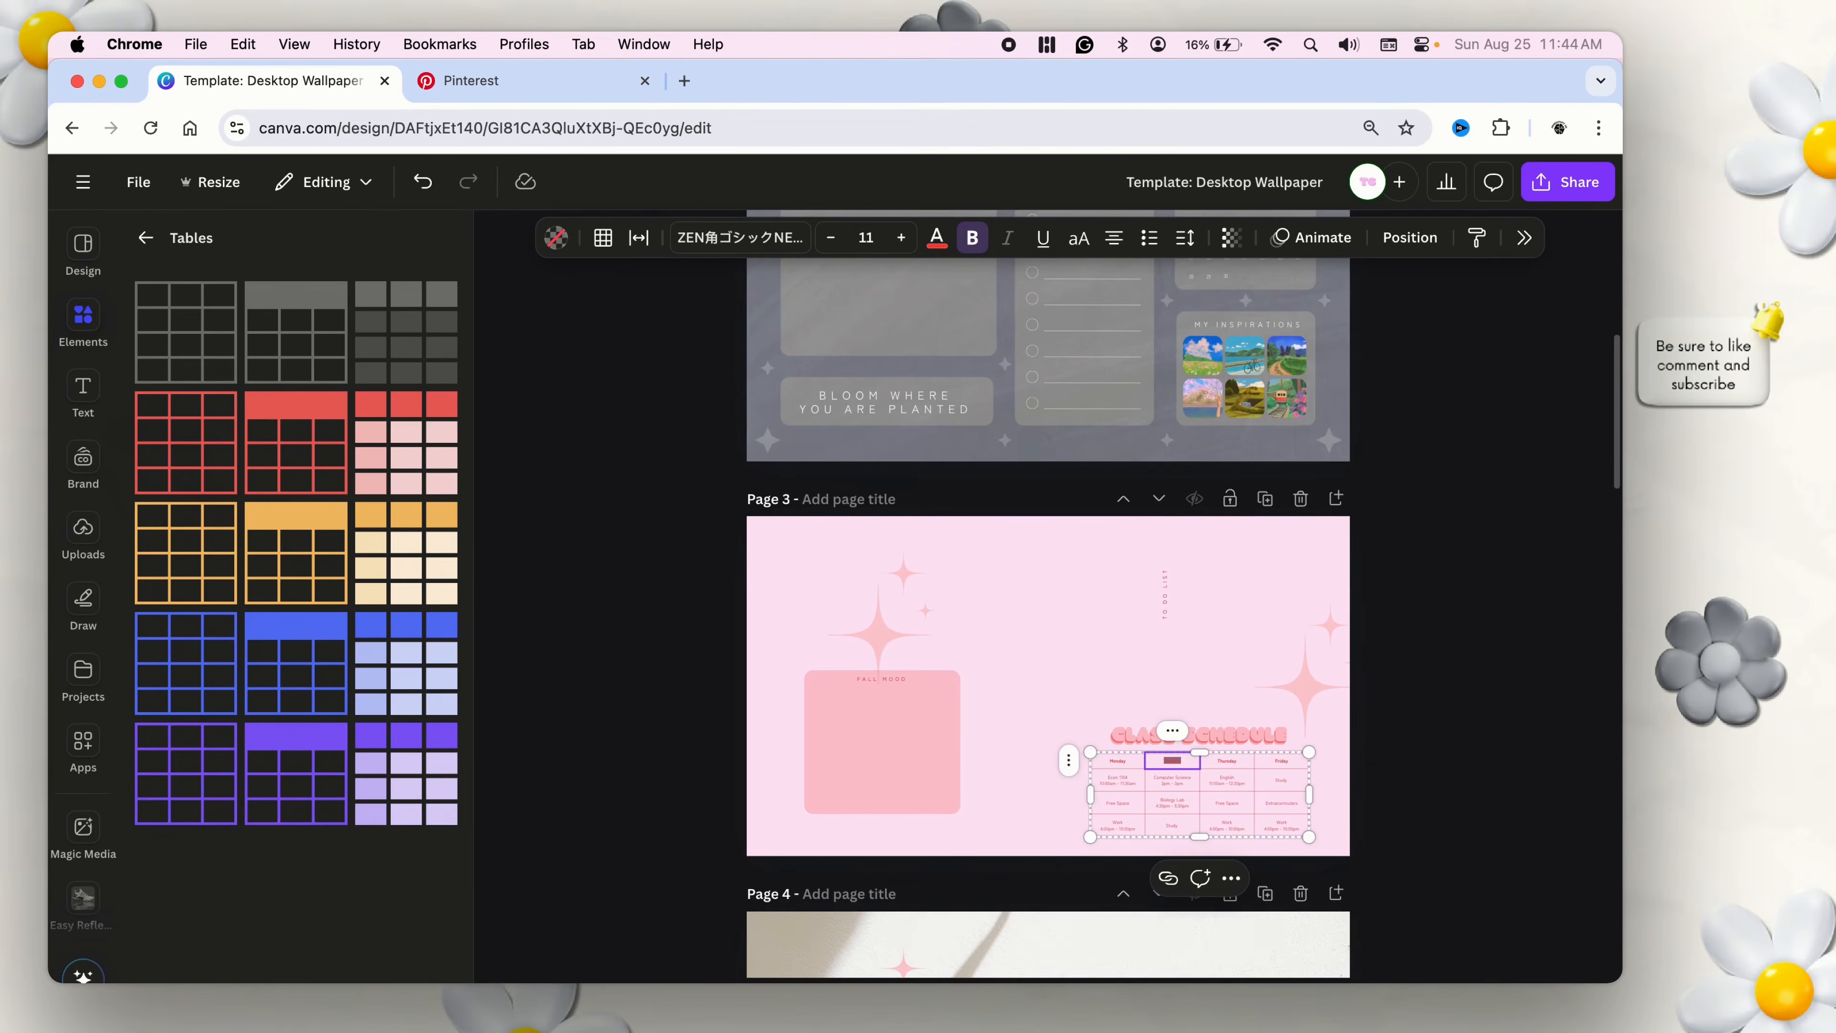
click(1260, 996)
click(1271, 996)
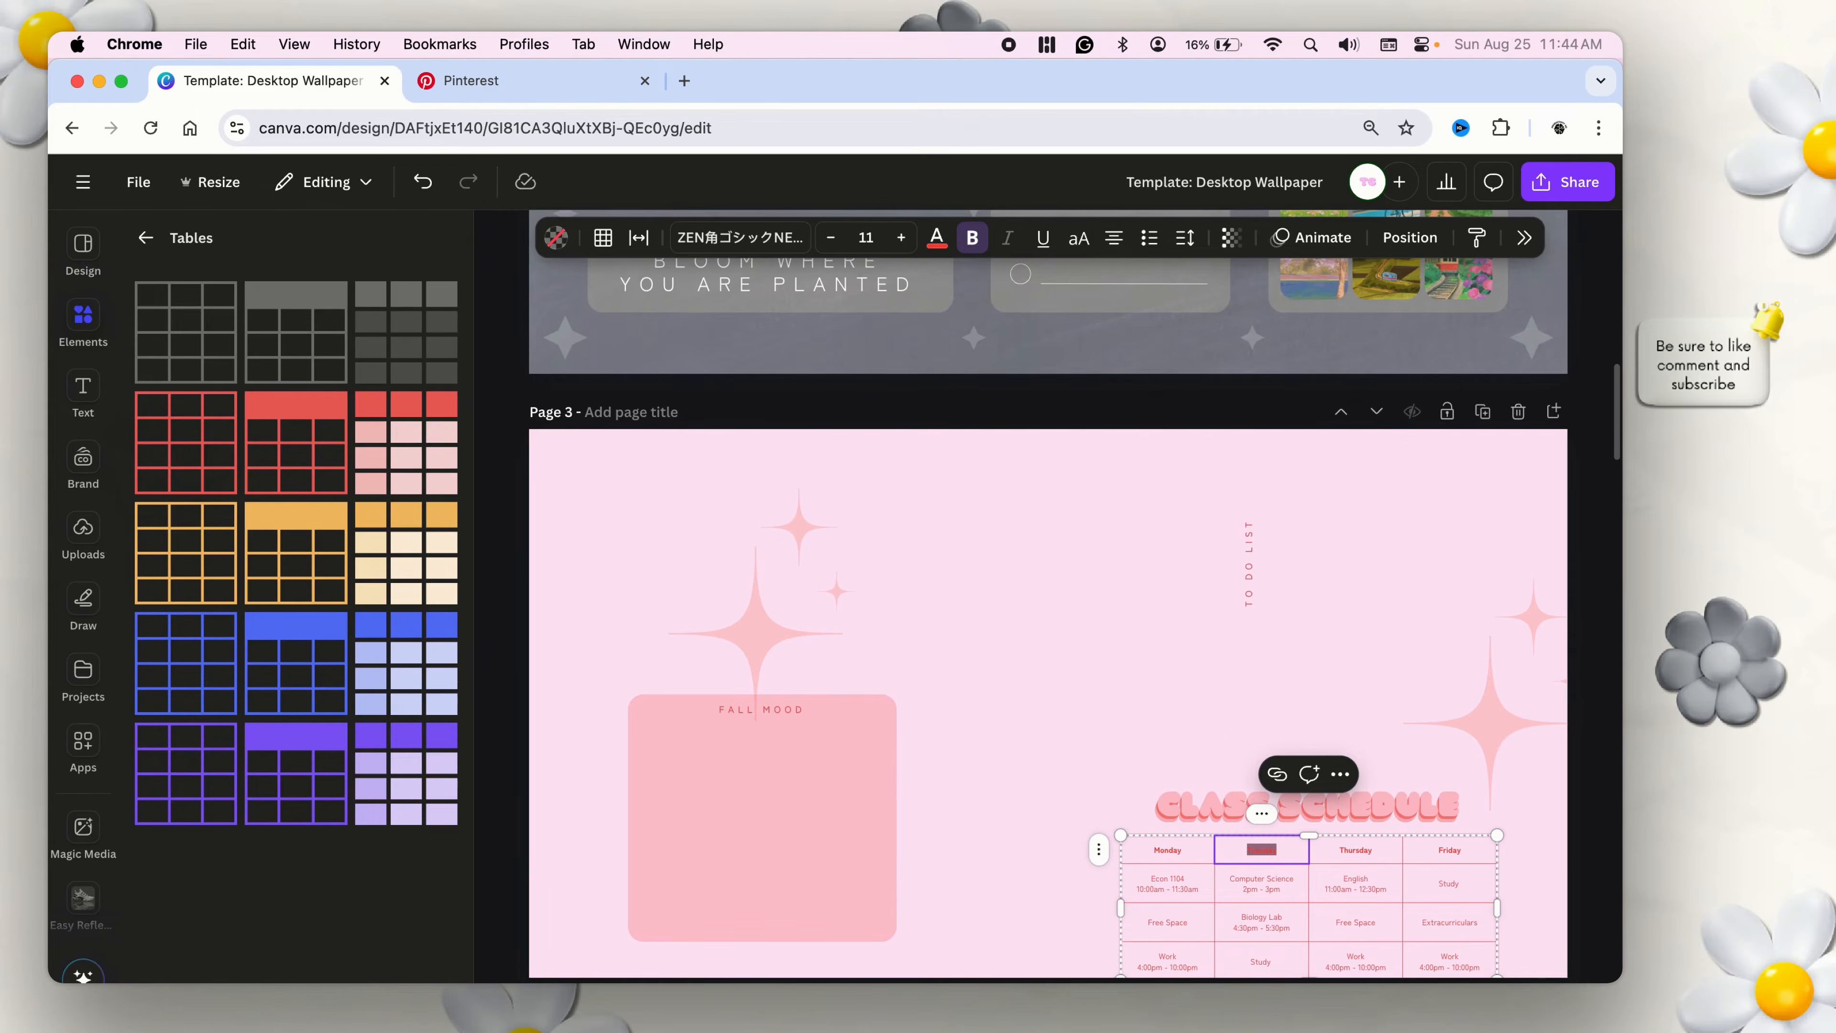
click(1250, 997)
click(1460, 782)
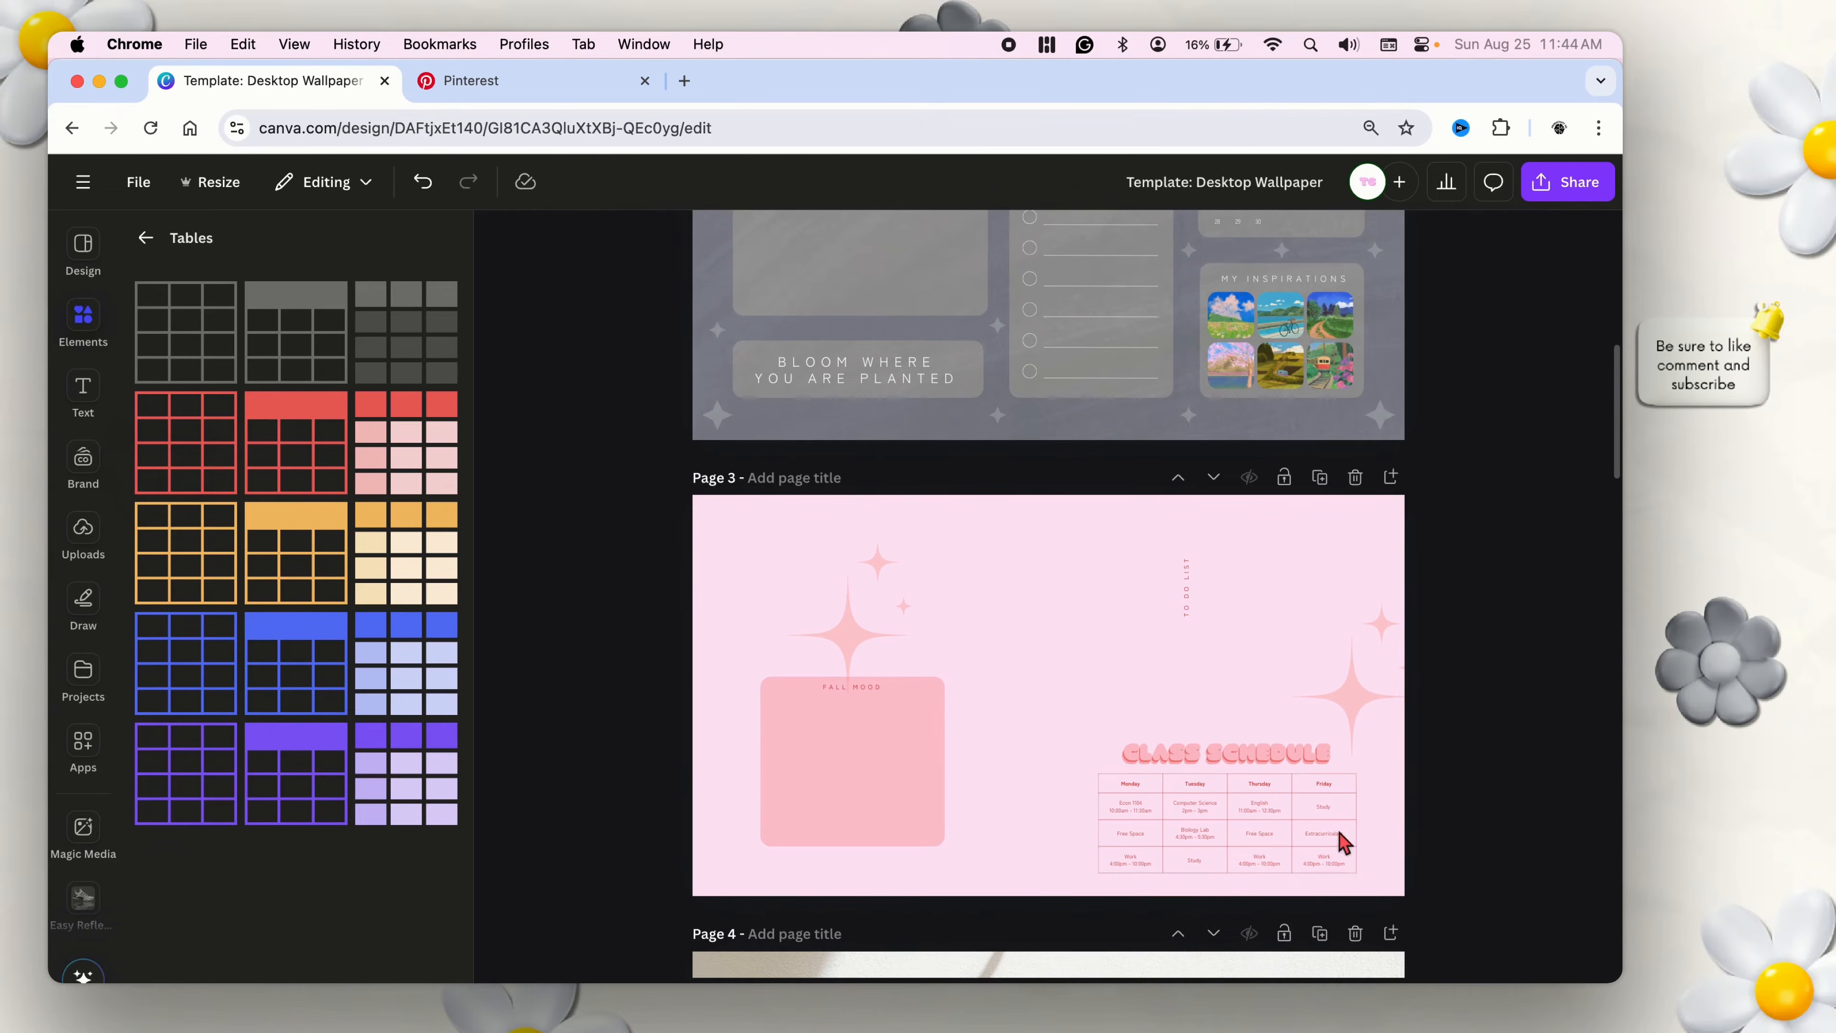
click(1325, 843)
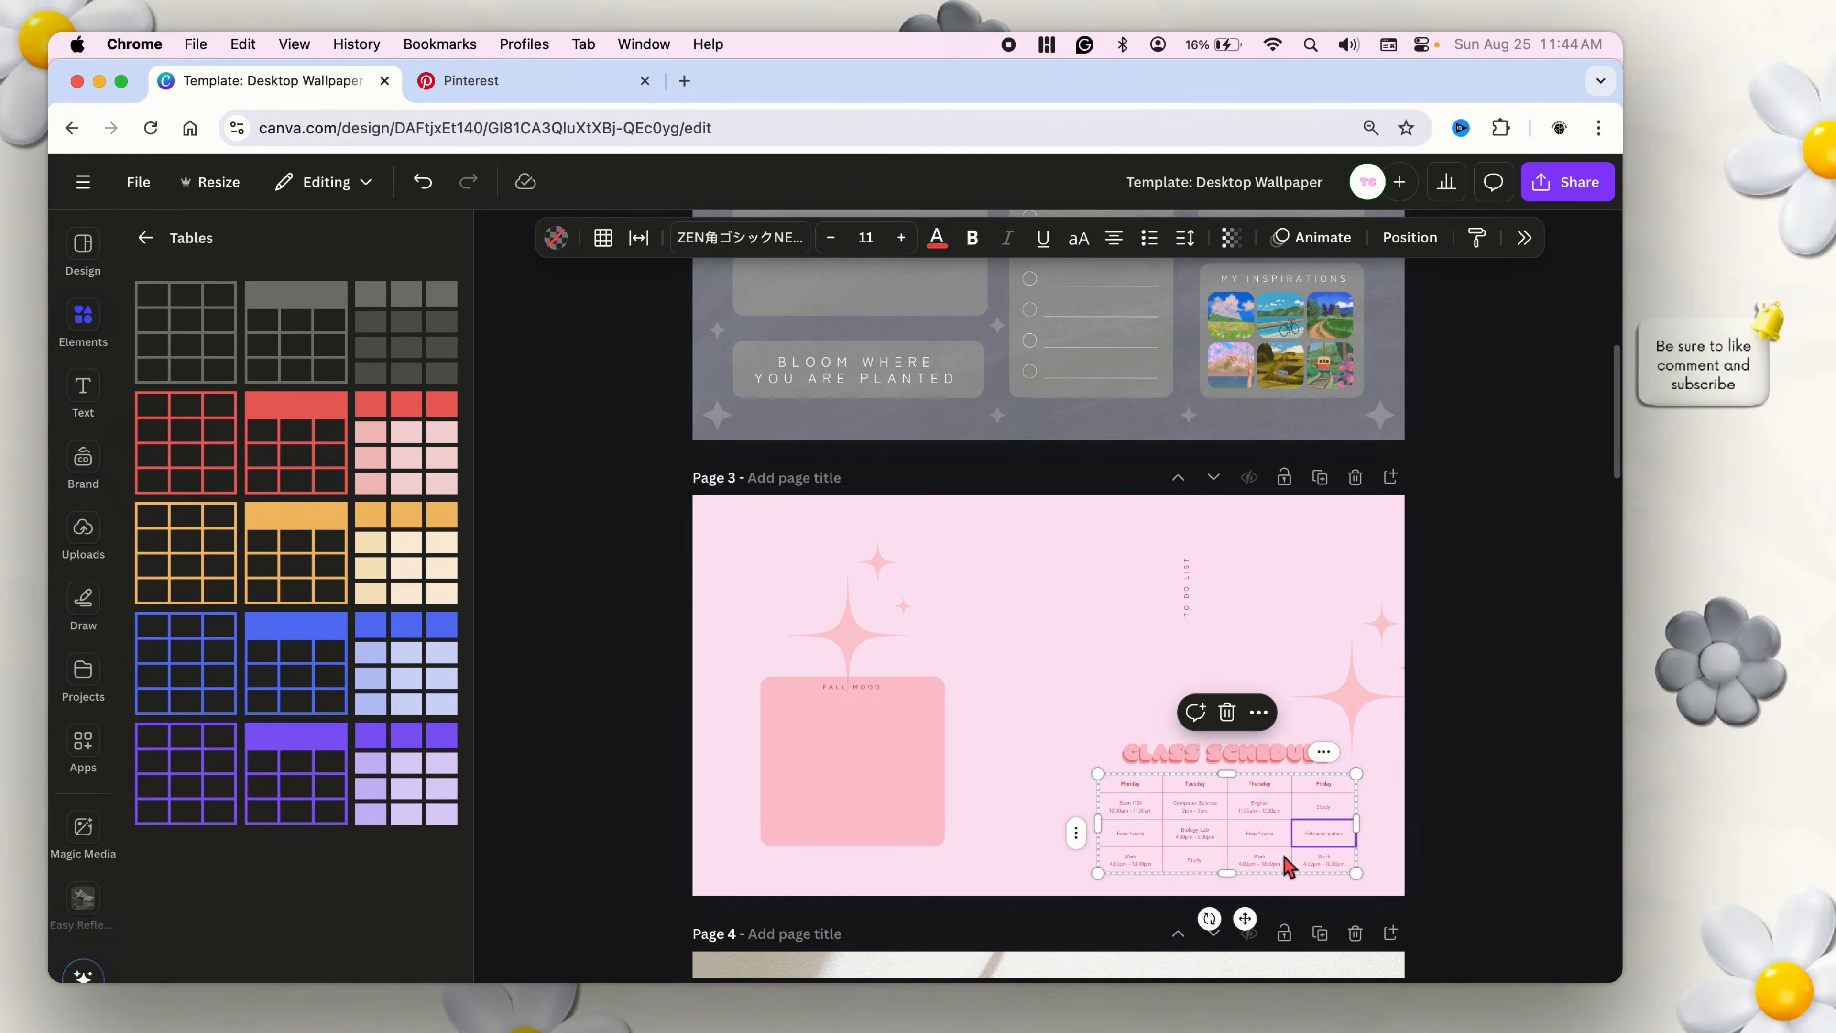
Try shifting the class schedule table slightly on page 3, and undo the move.
drag(1503, 808, 1276, 847)
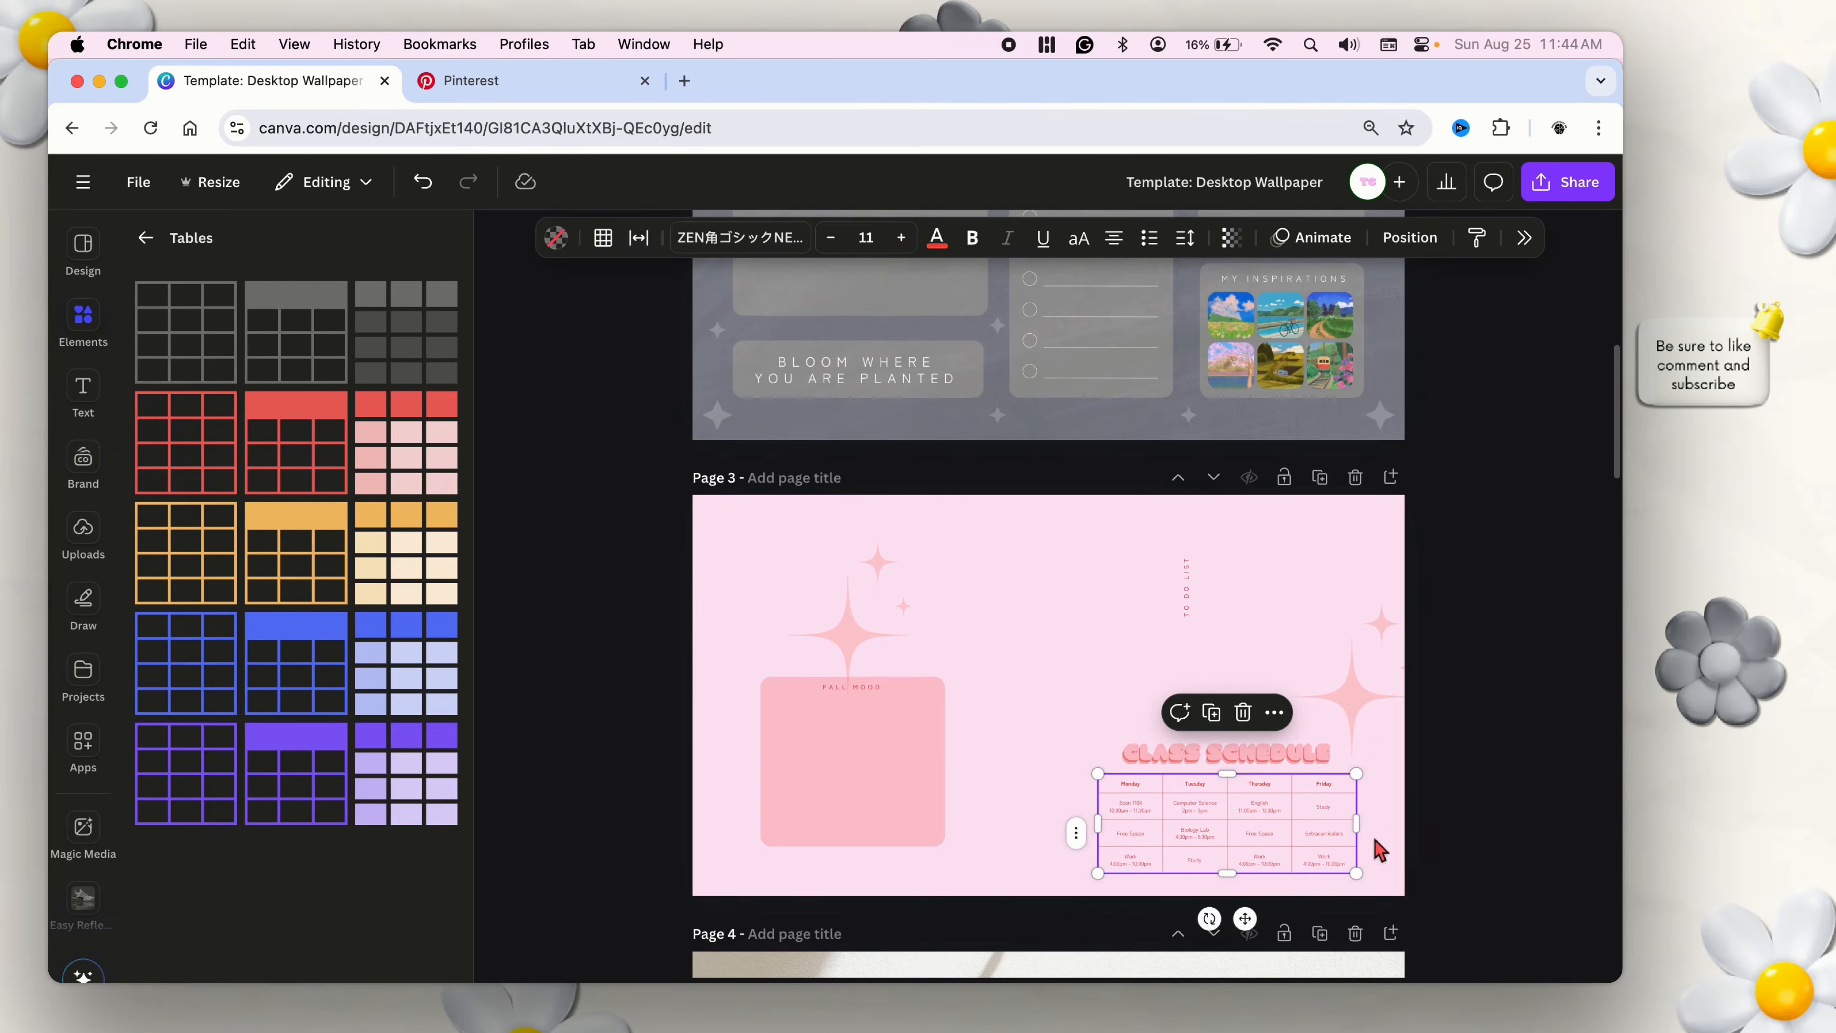
mouse_move(1253, 913)
mouse_down()
mouse_move(1278, 913)
mouse_move(1244, 913)
mouse_up()
click(418, 187)
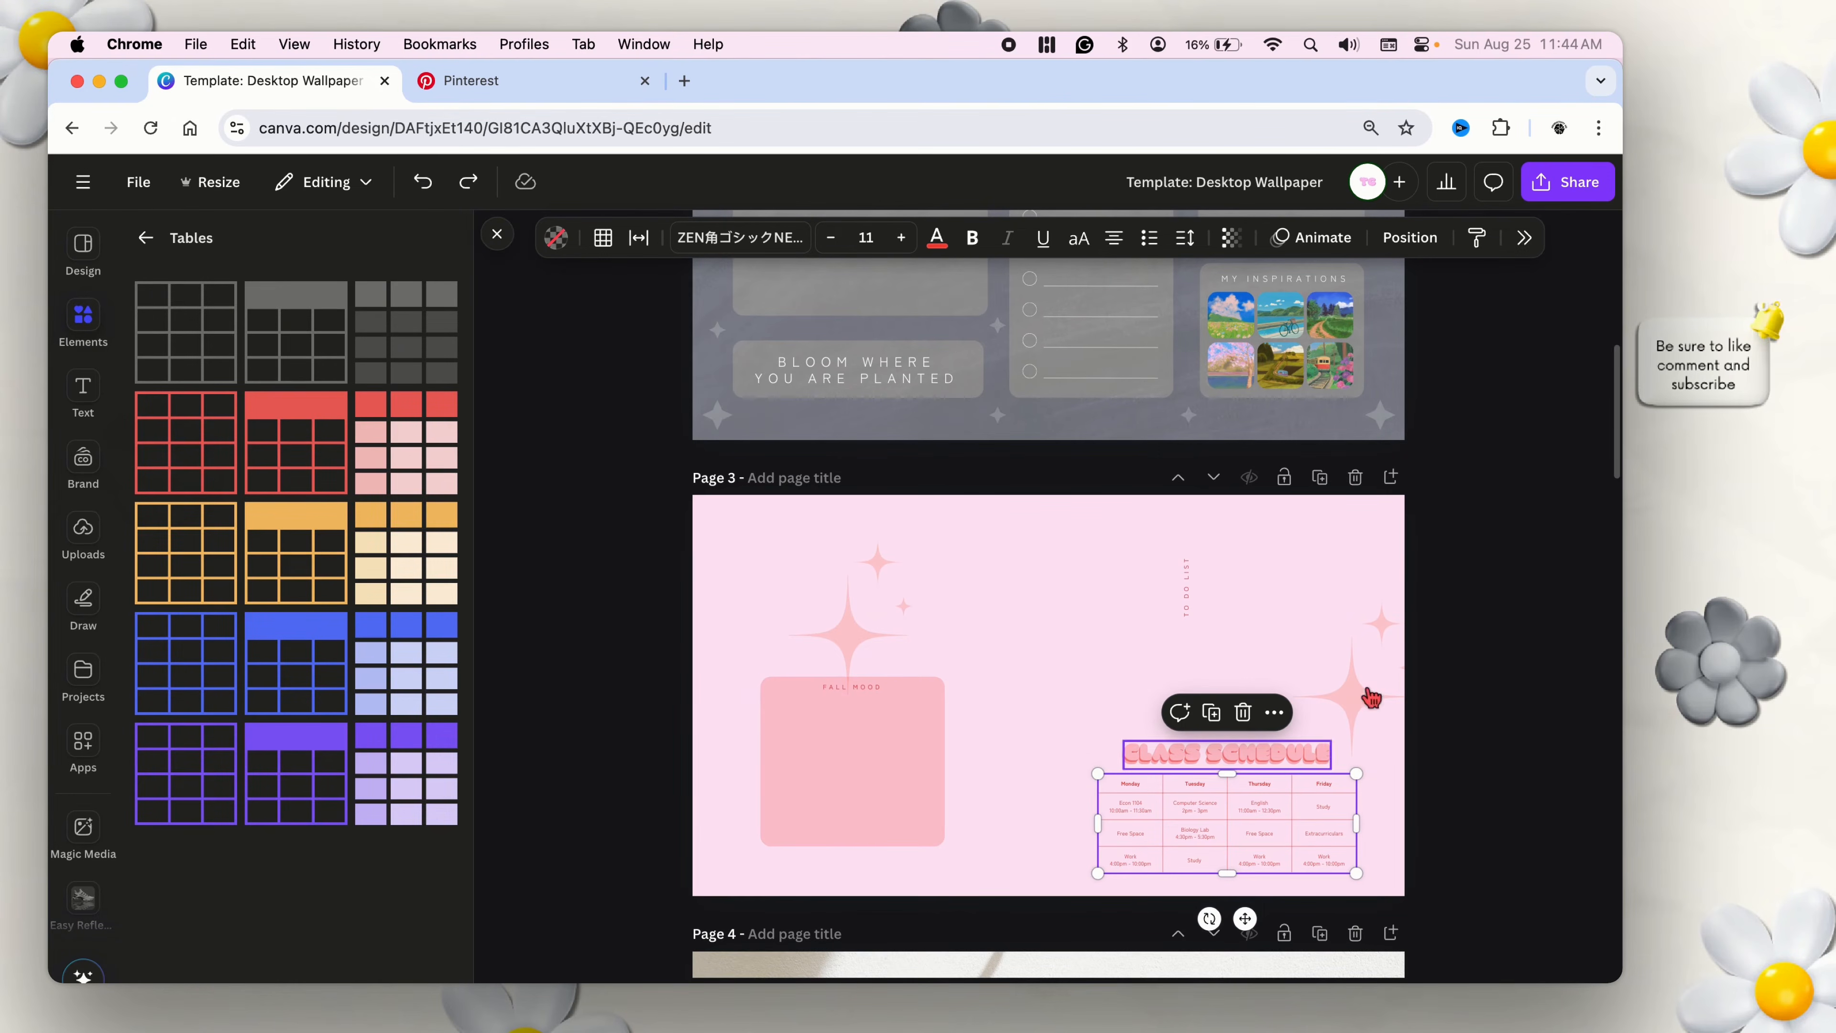
Compare the page 3 layout with the actual desktop, try another small shift of the schedule table, and undo it.
click(99, 80)
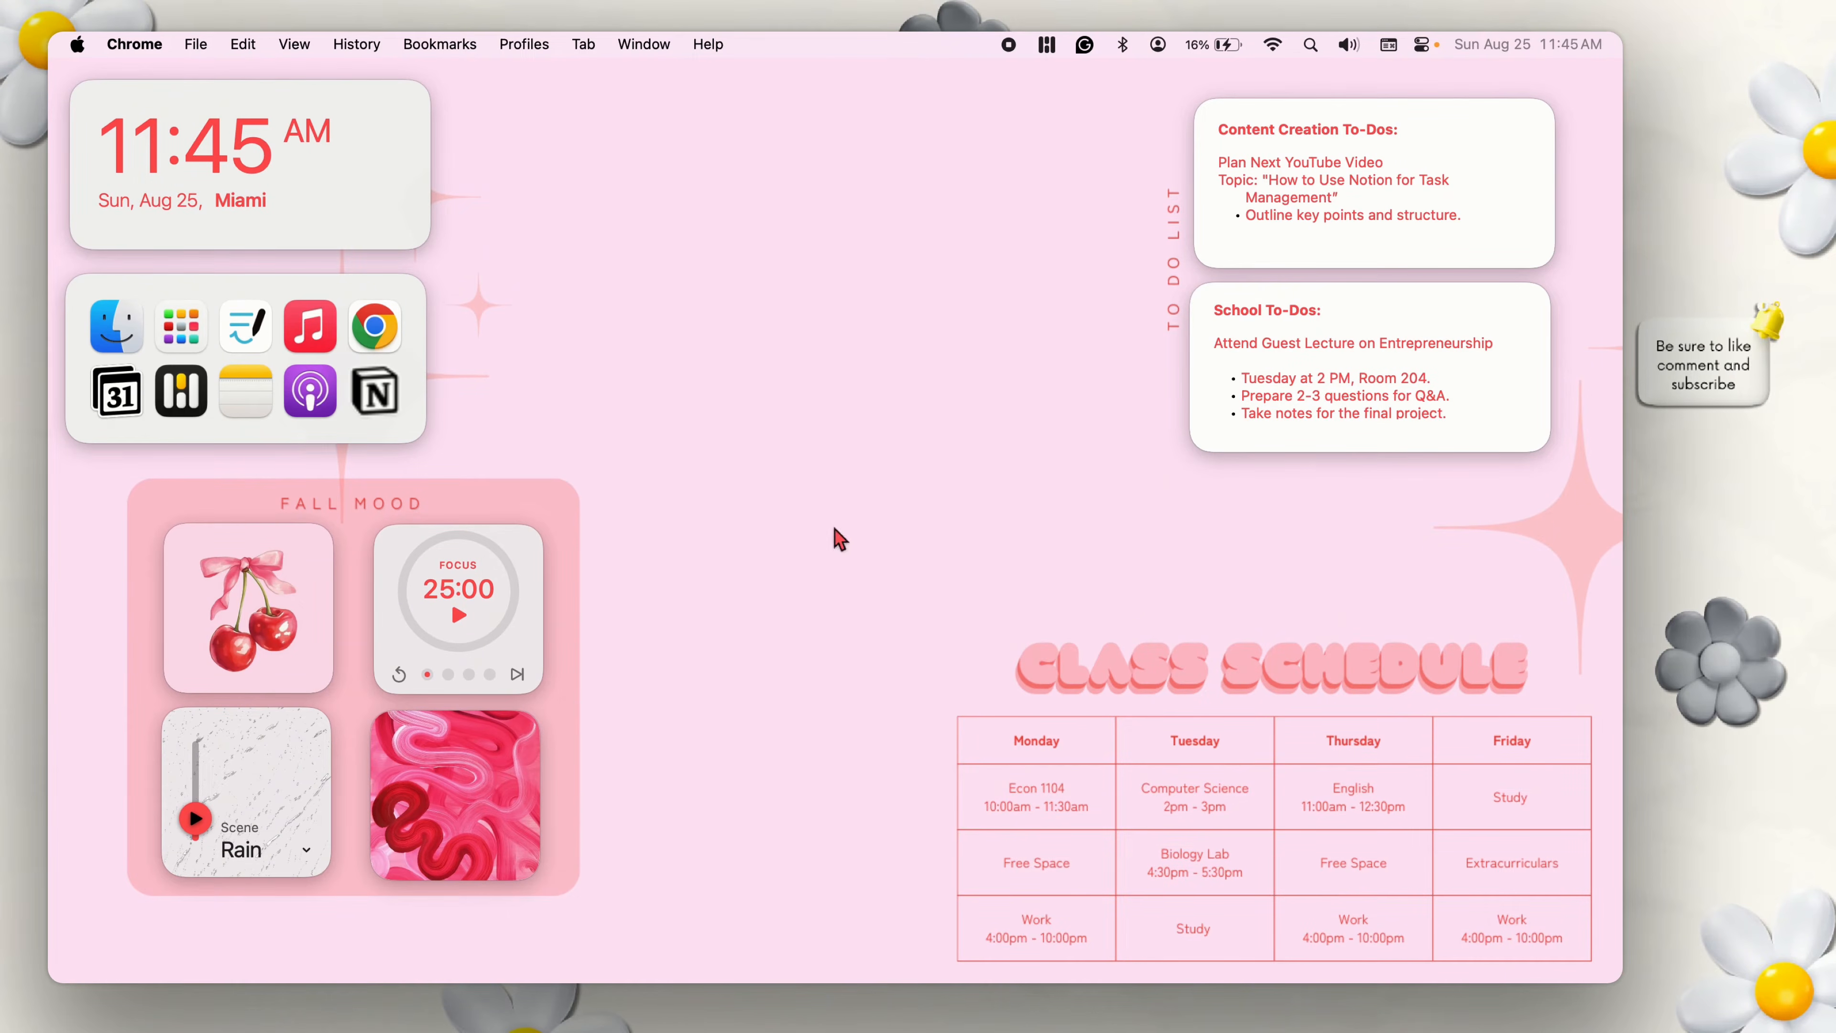
click(390, 337)
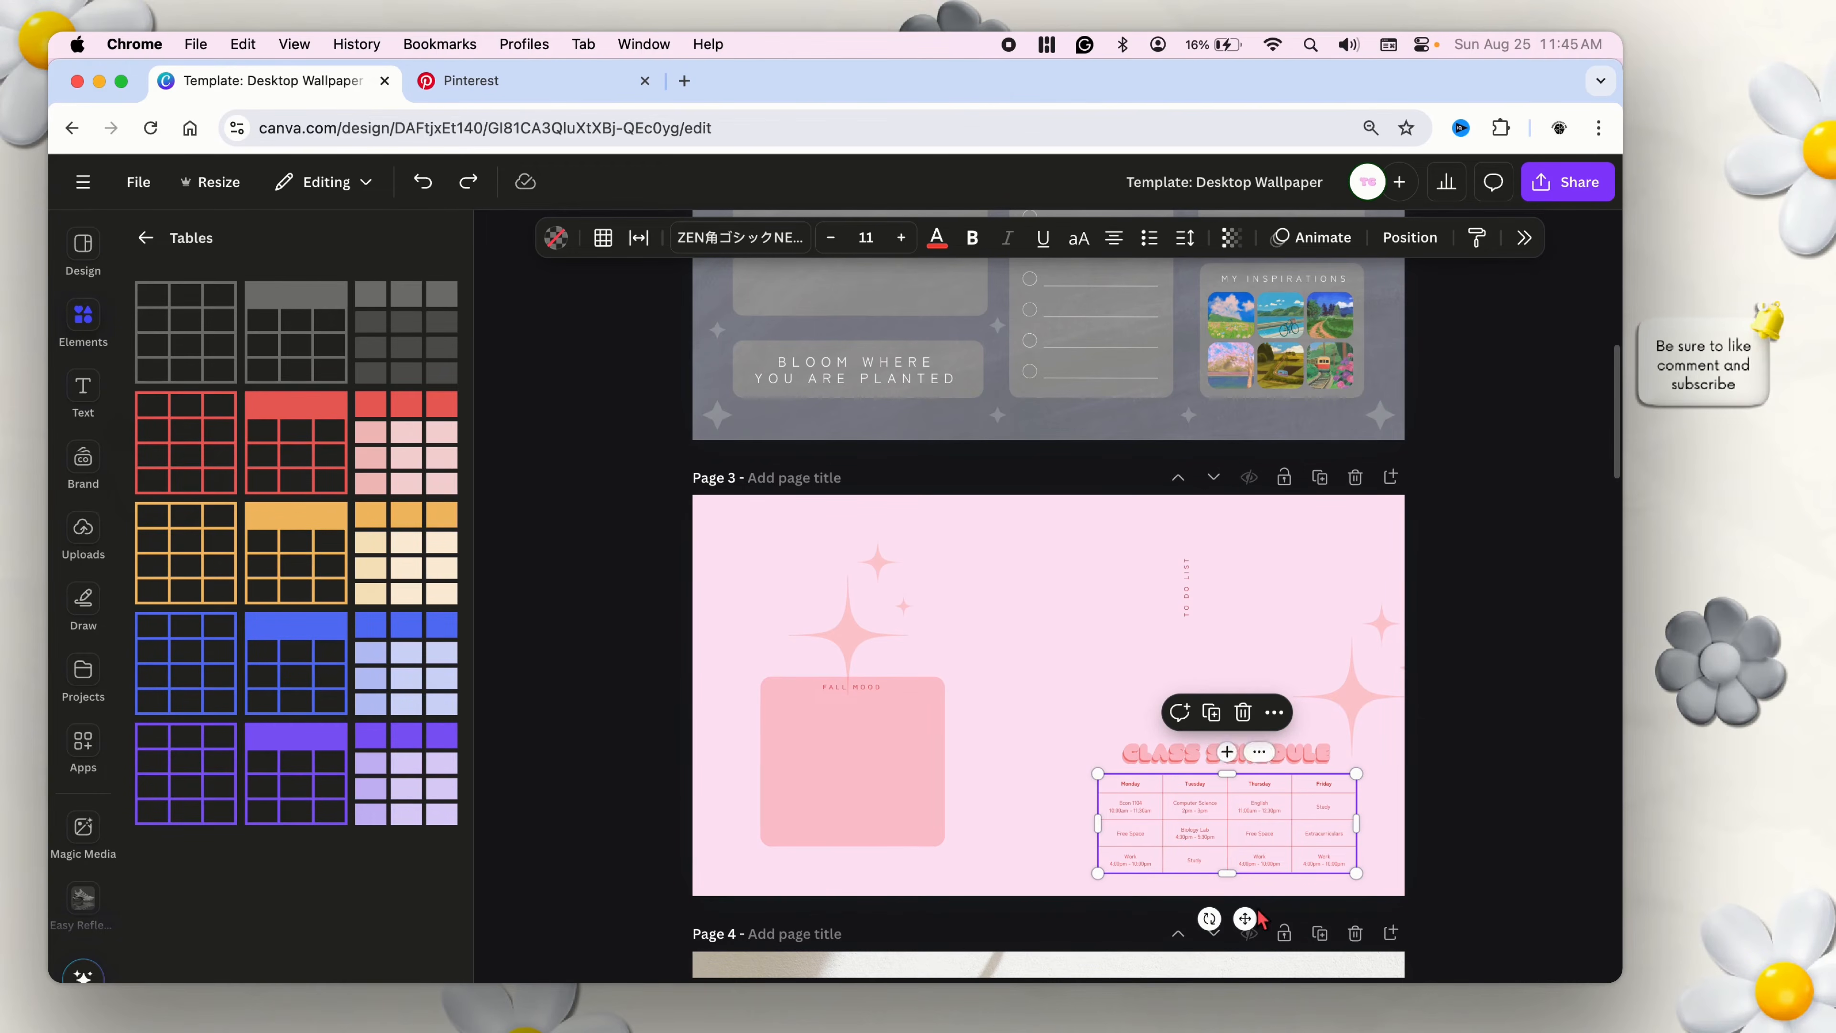
drag(1243, 918, 1258, 903)
key(super+z)
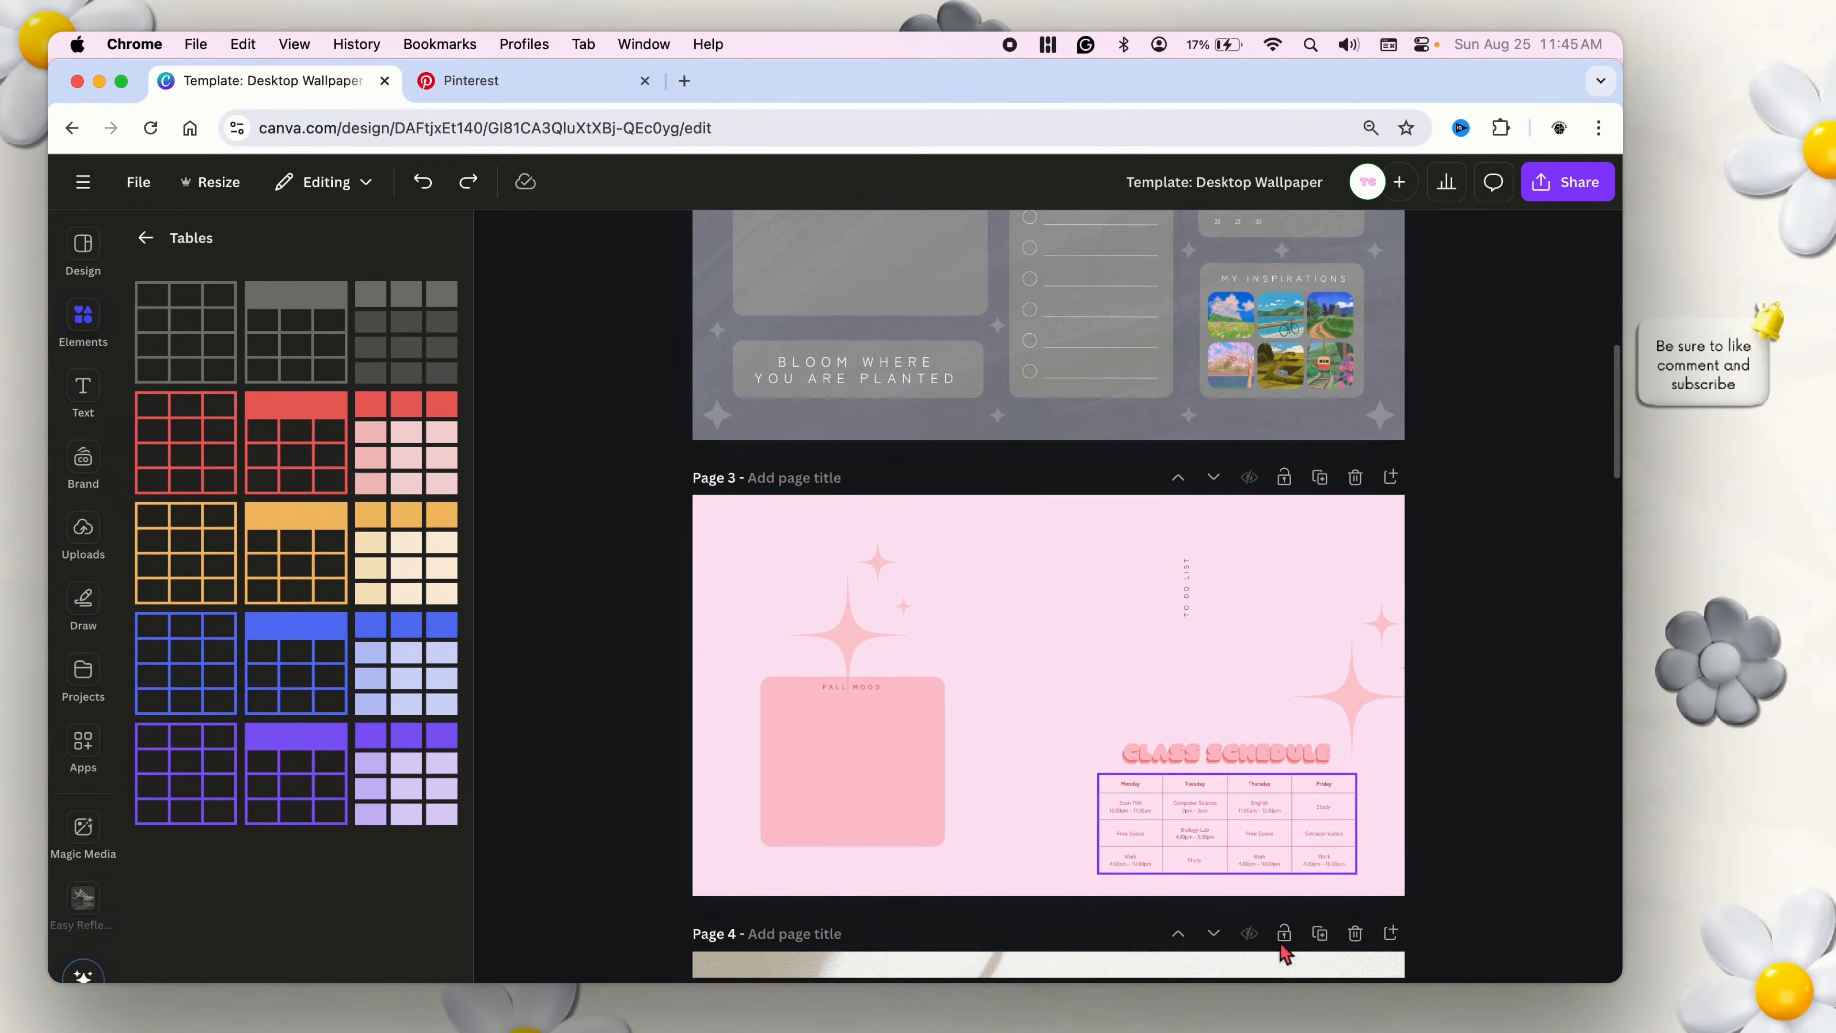
Deselect the class schedule table and open the sharing options of the wallpaper design.
click(1289, 982)
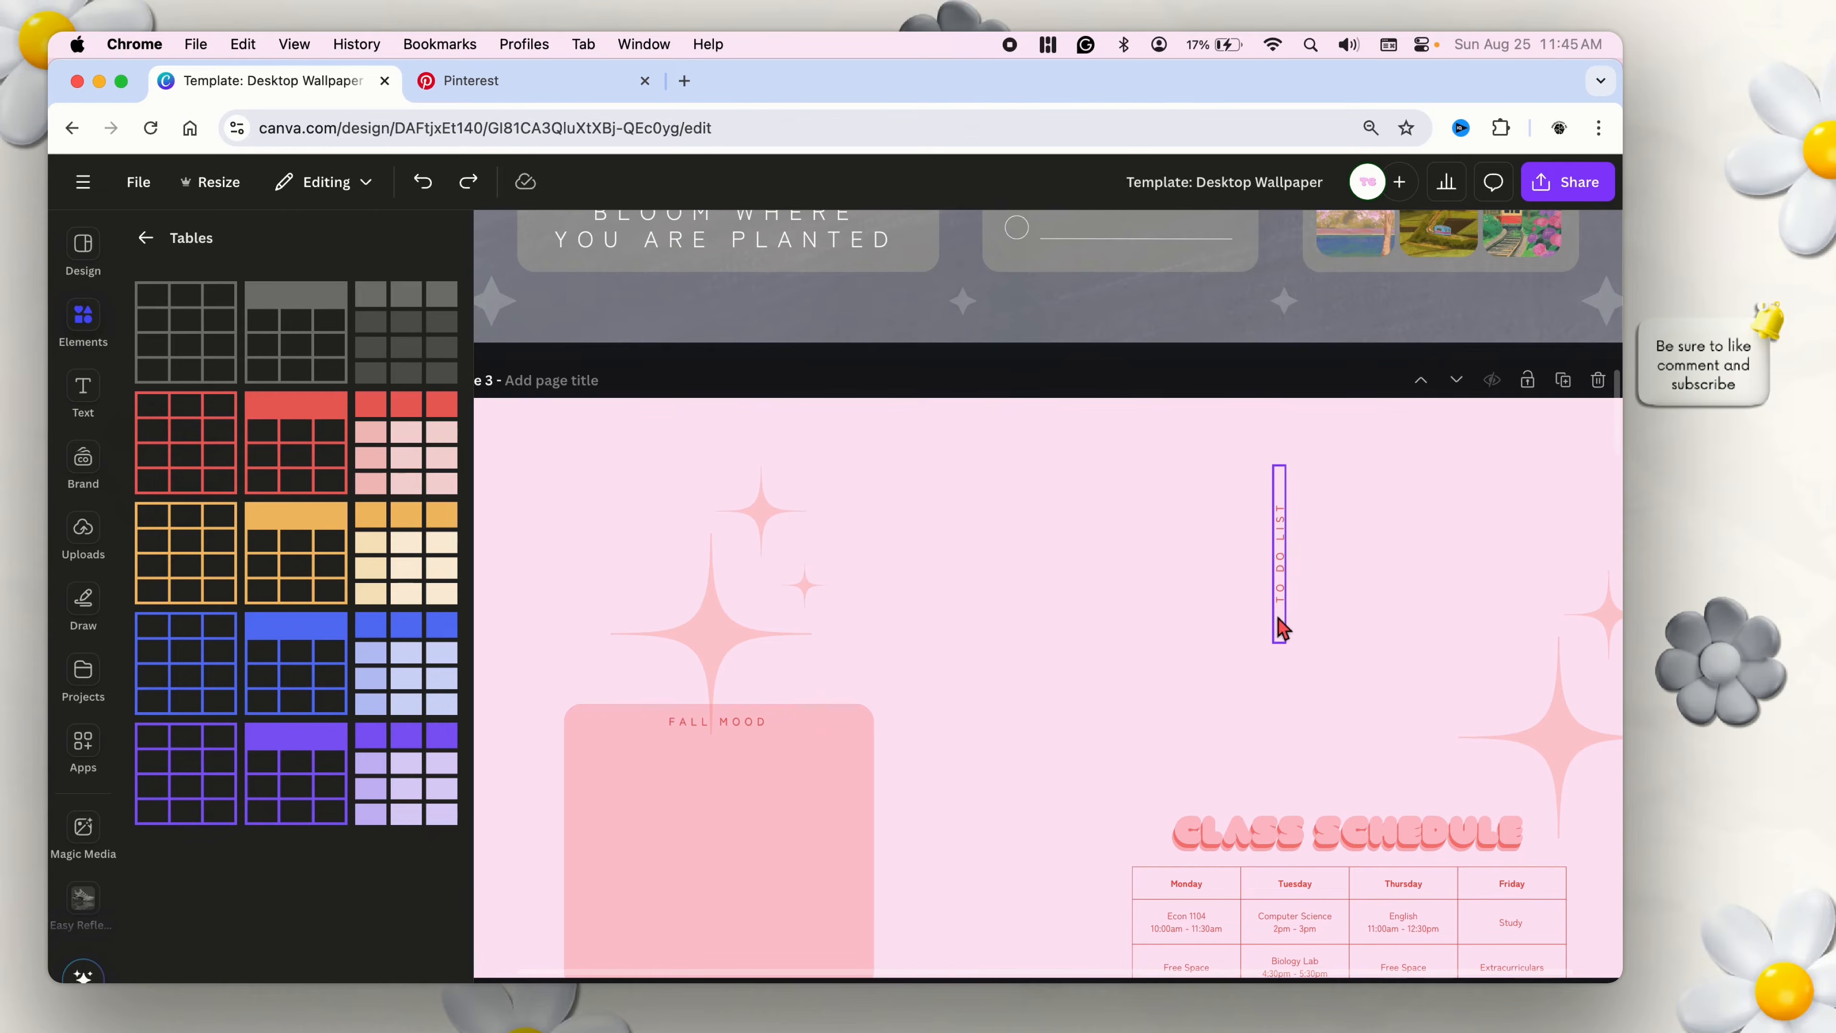
click(1260, 982)
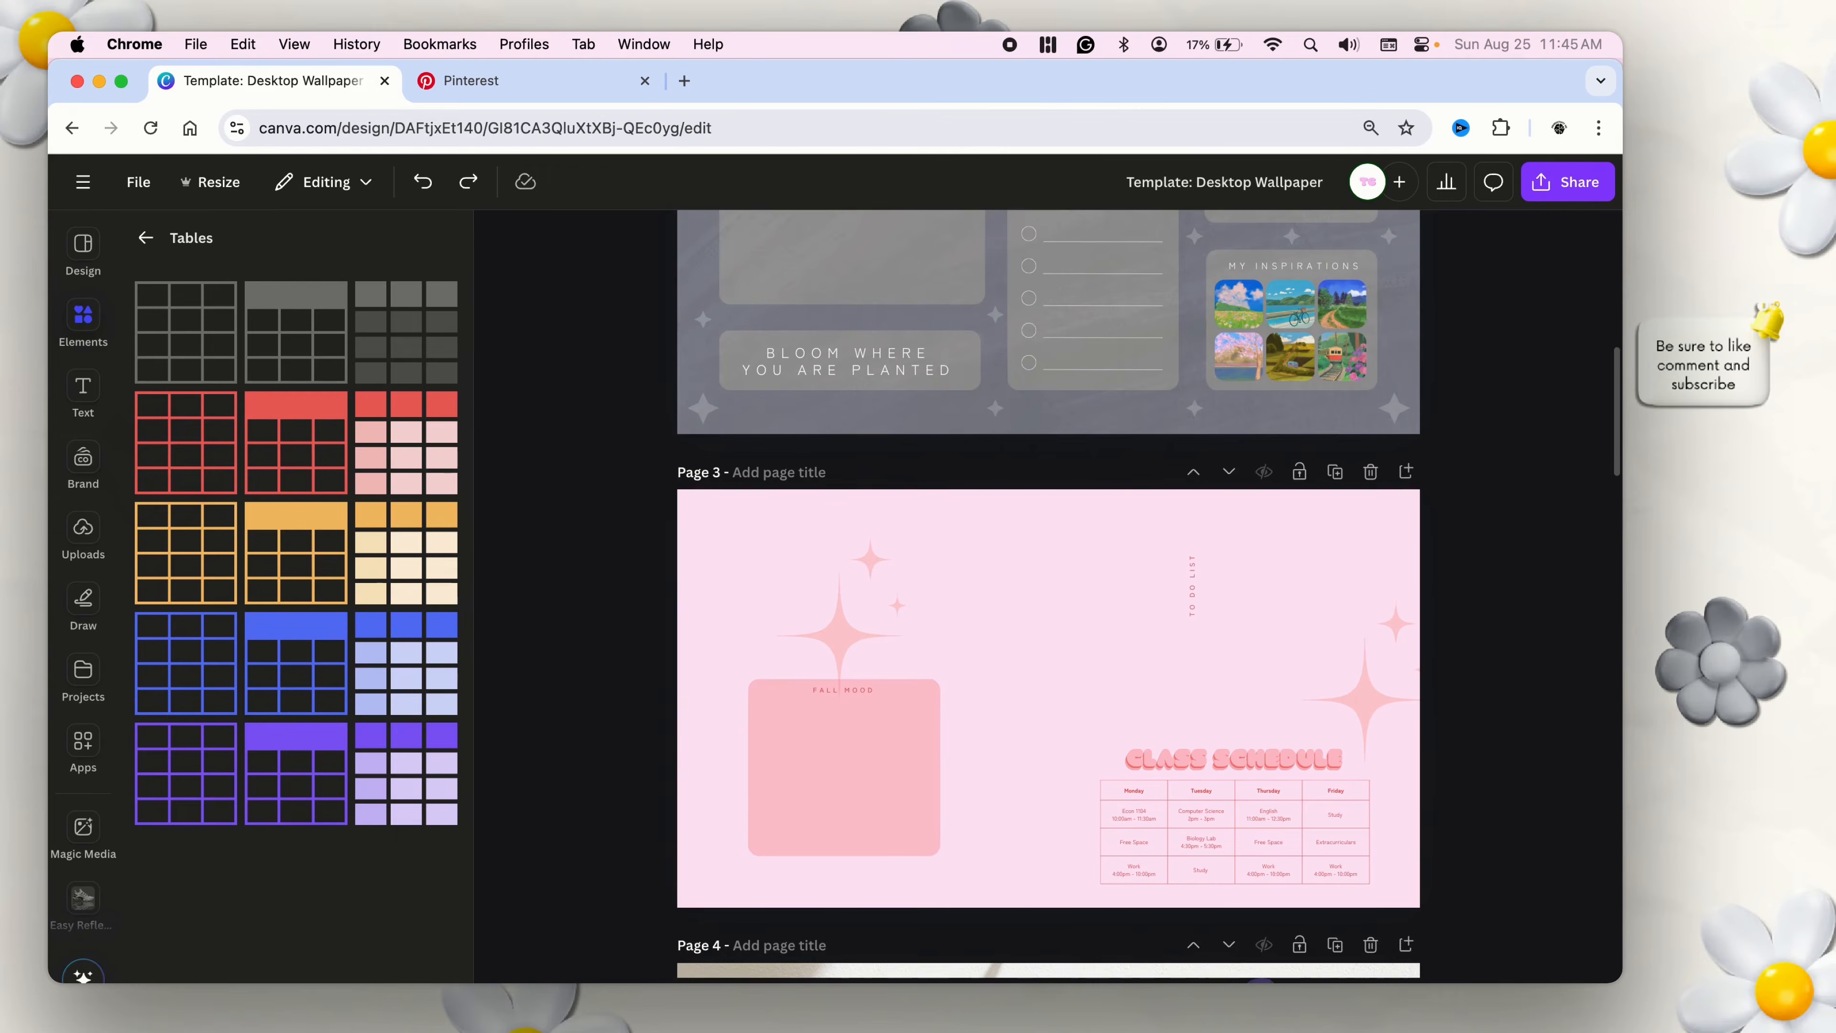
click(1583, 184)
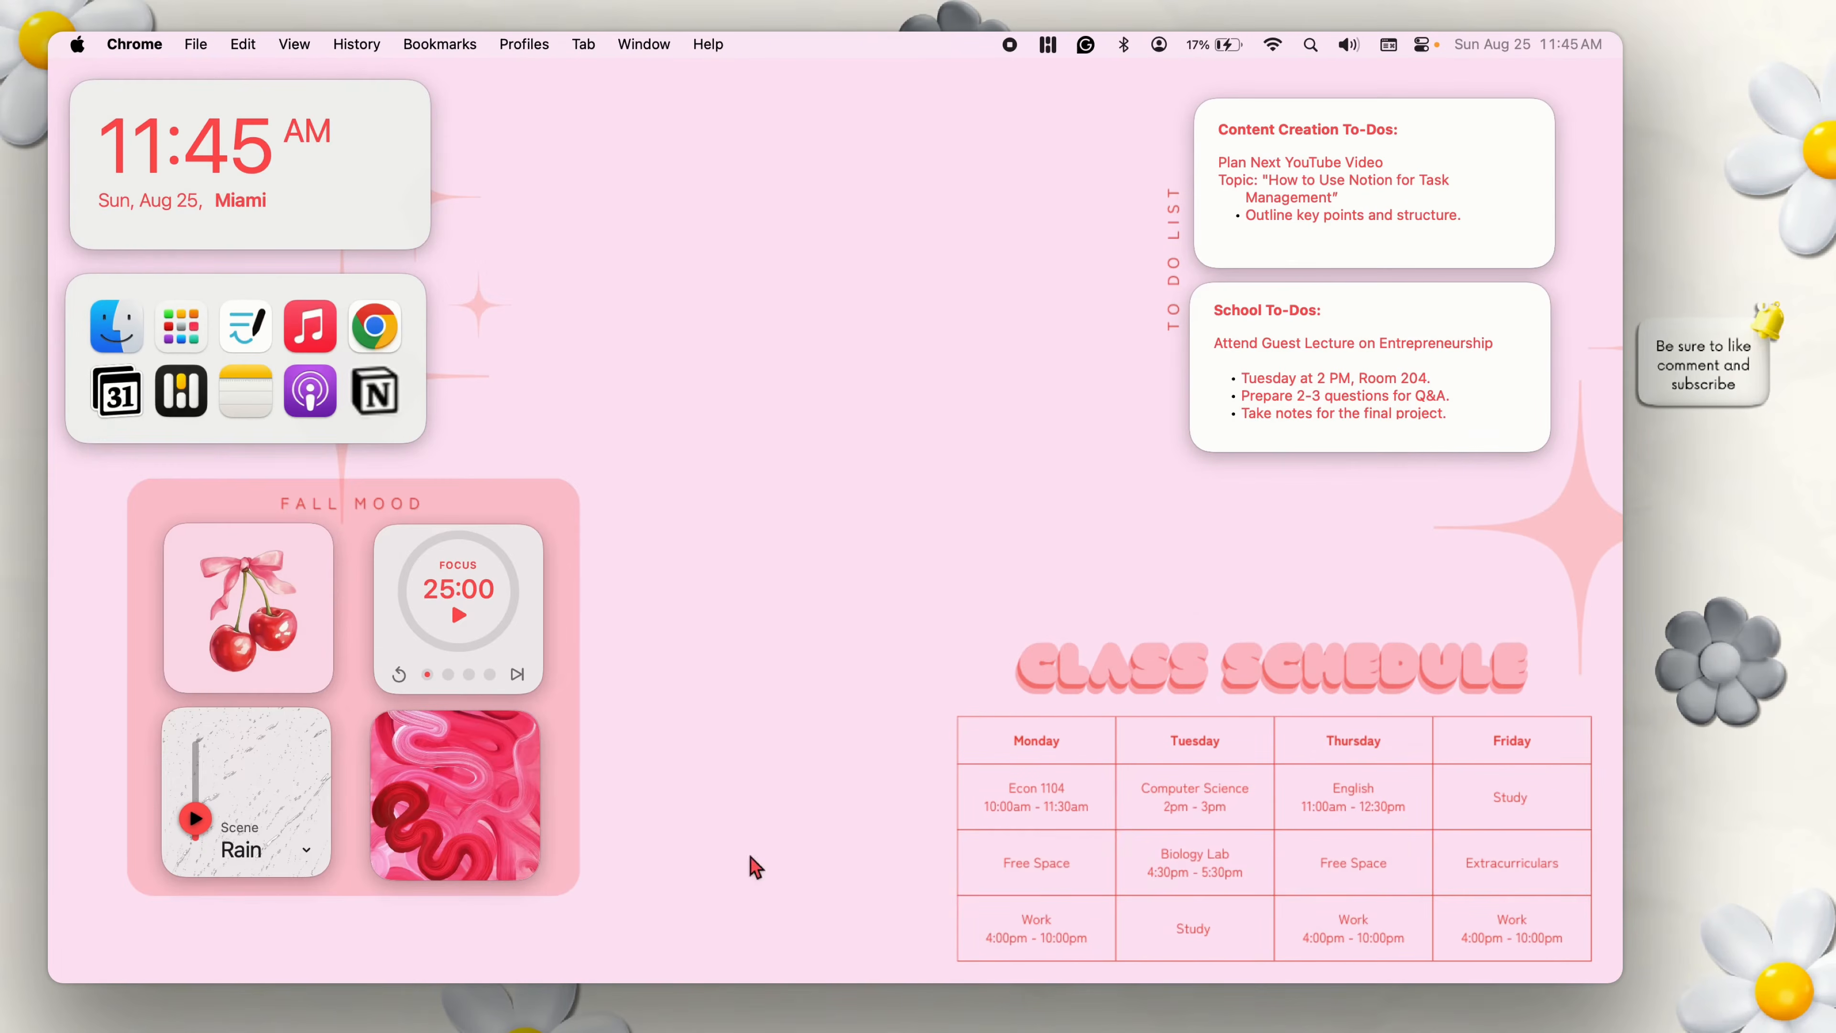
View the wallpaper PNG files in Finder's Downloads folder and minimize the window.
click(118, 353)
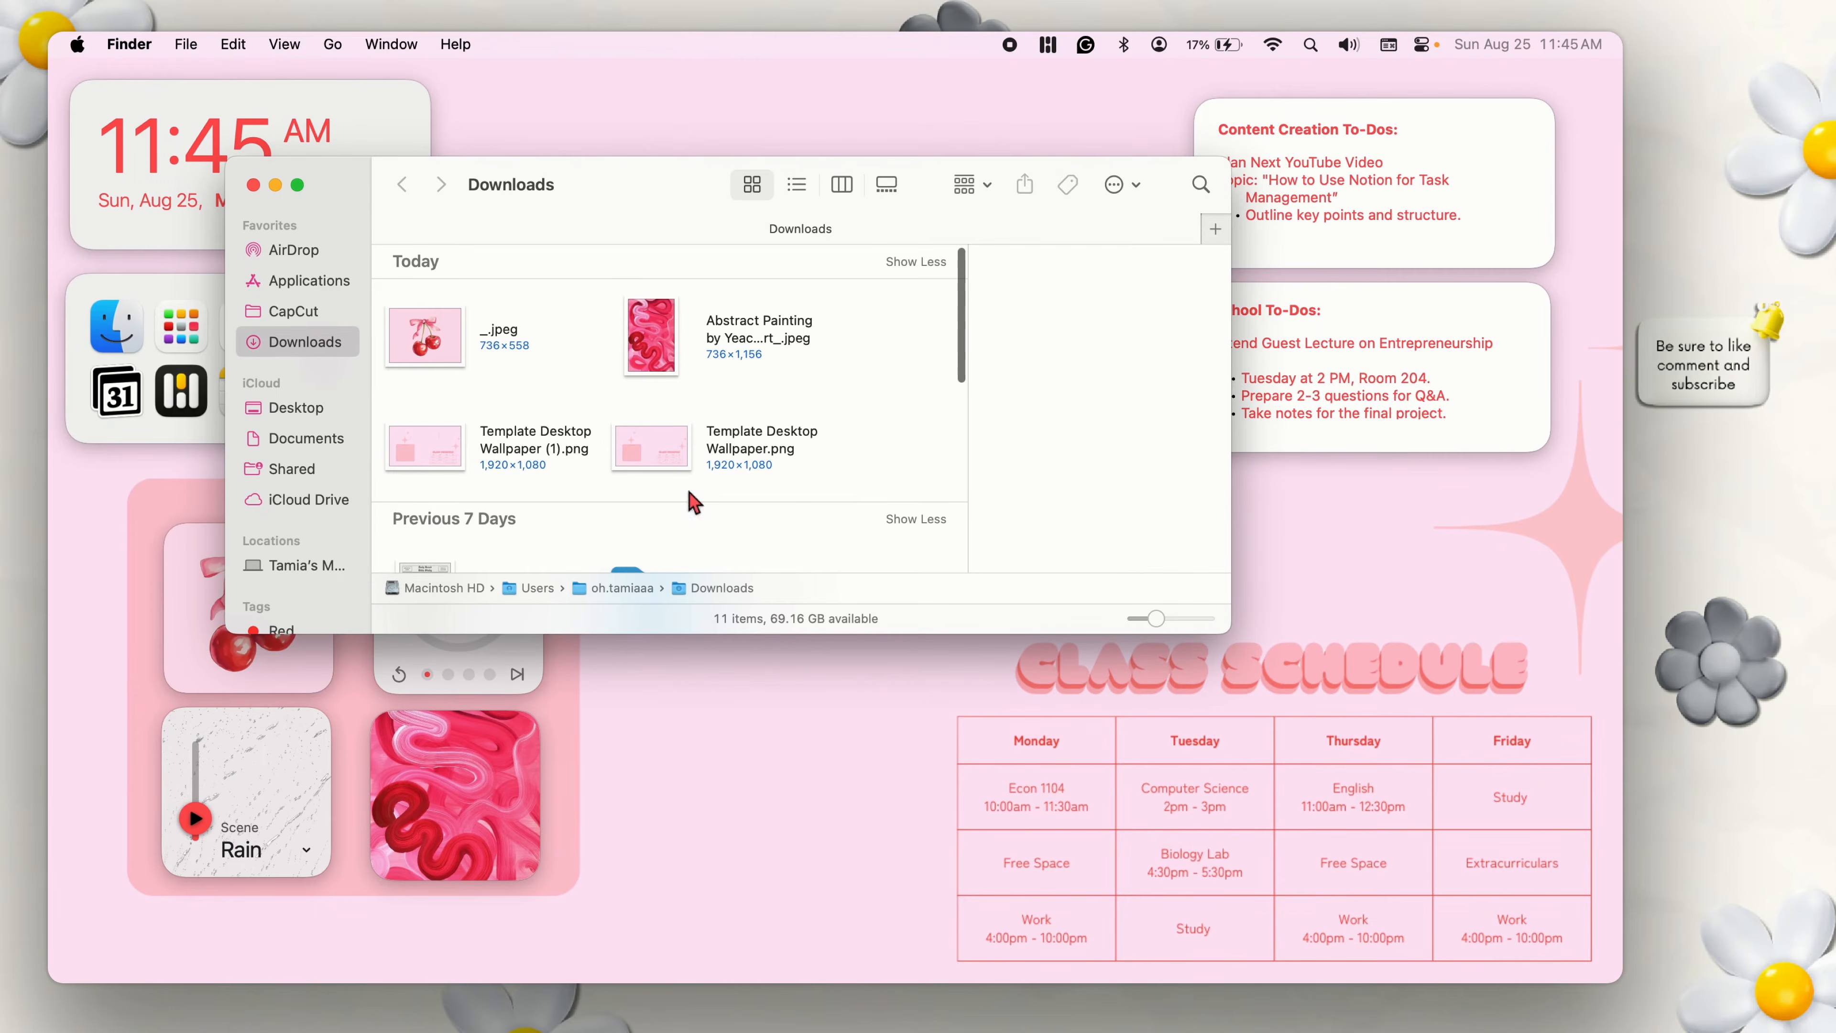
click(750, 762)
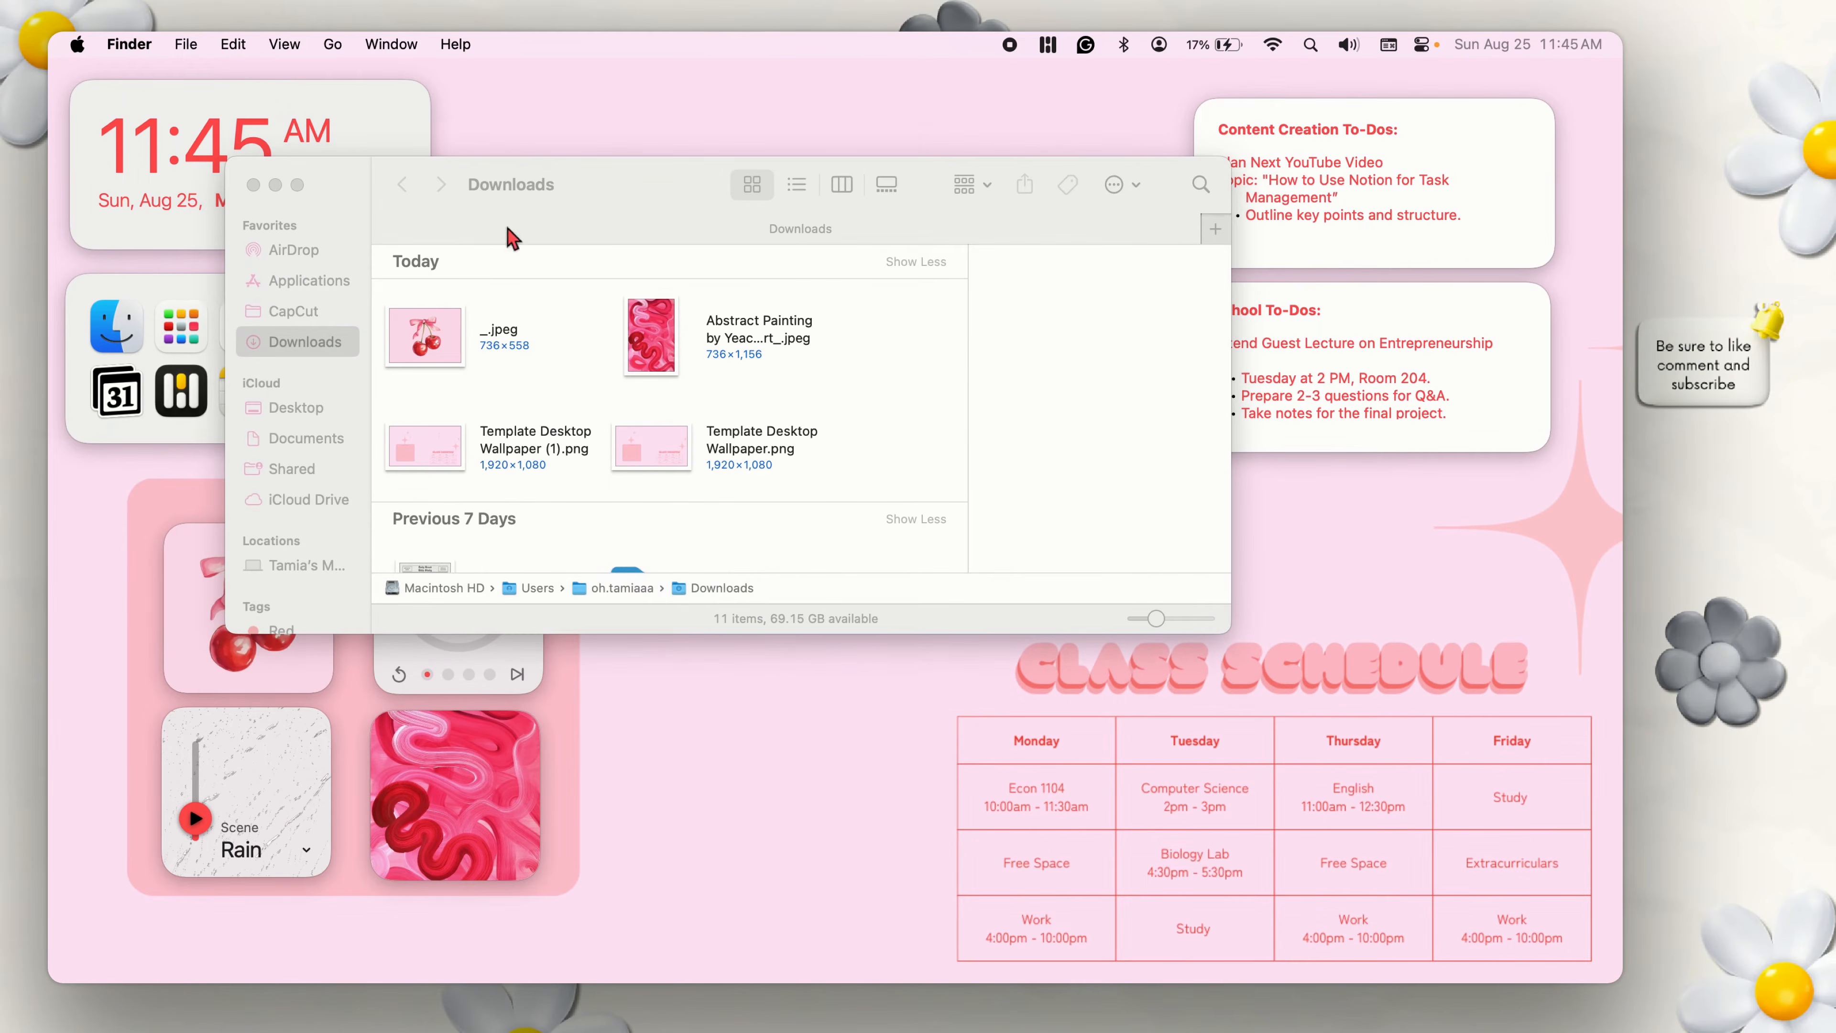
click(266, 186)
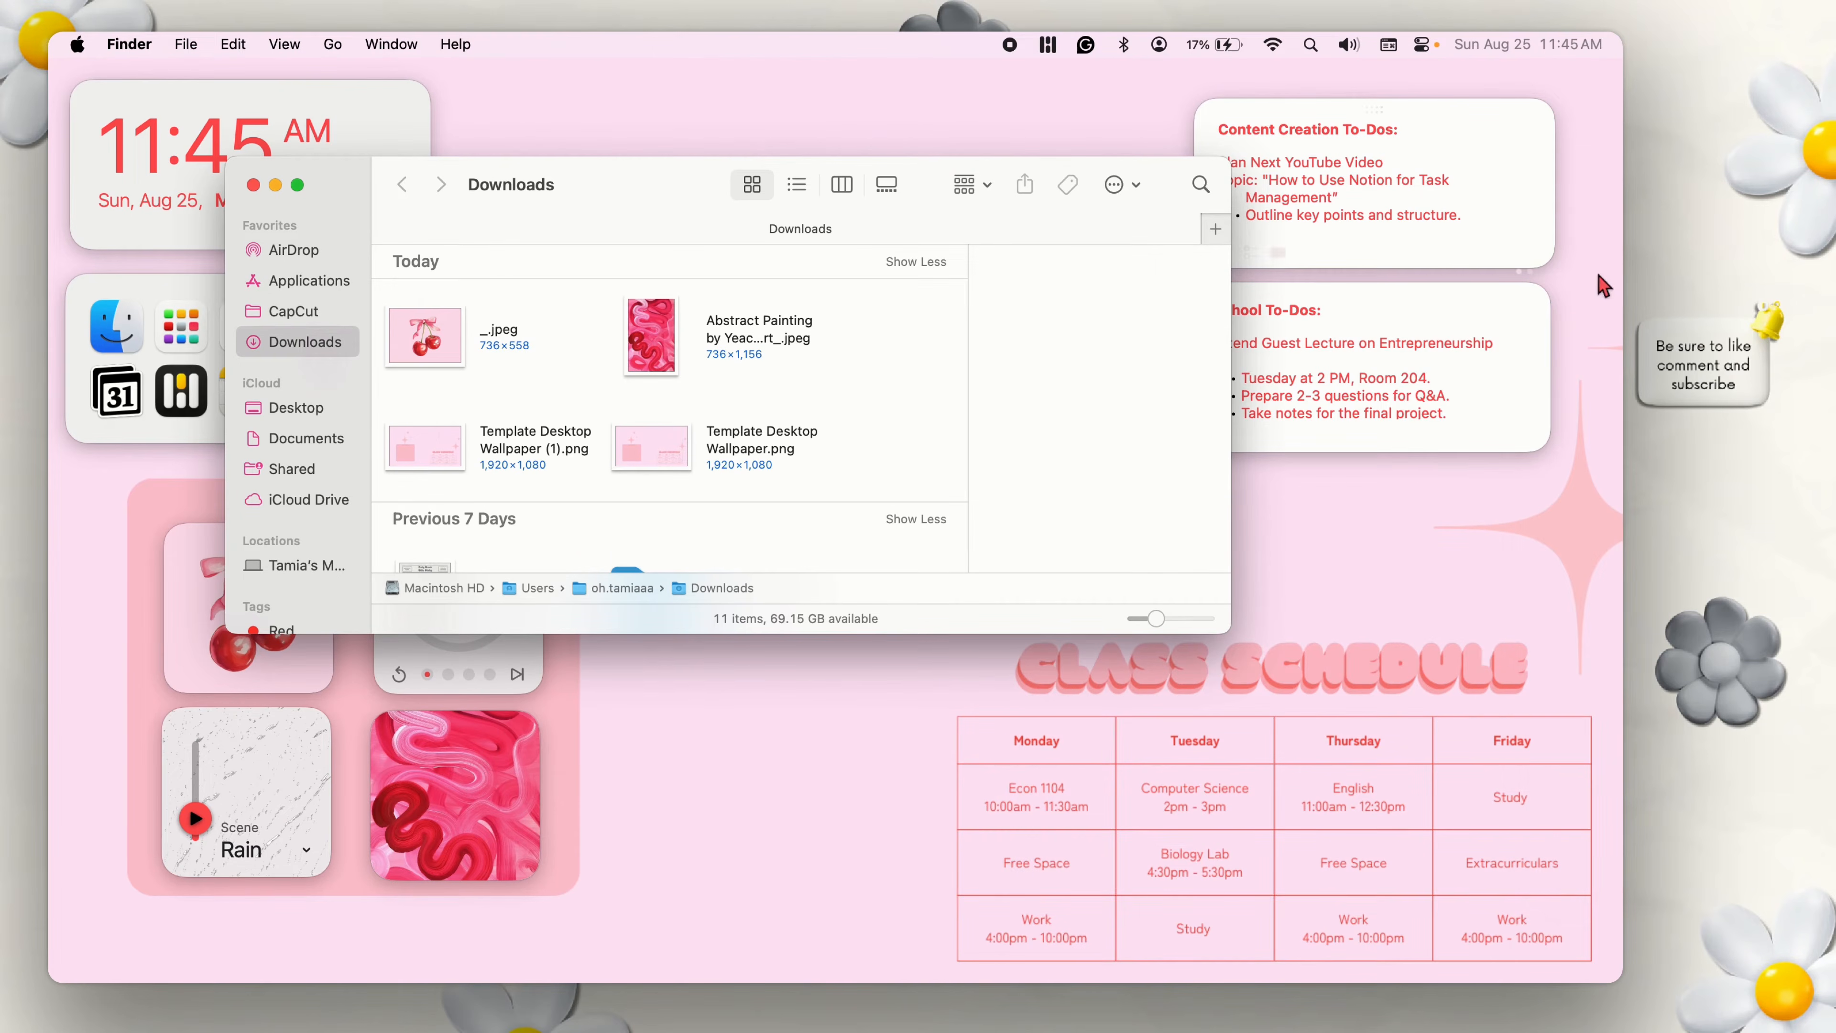
click(178, 220)
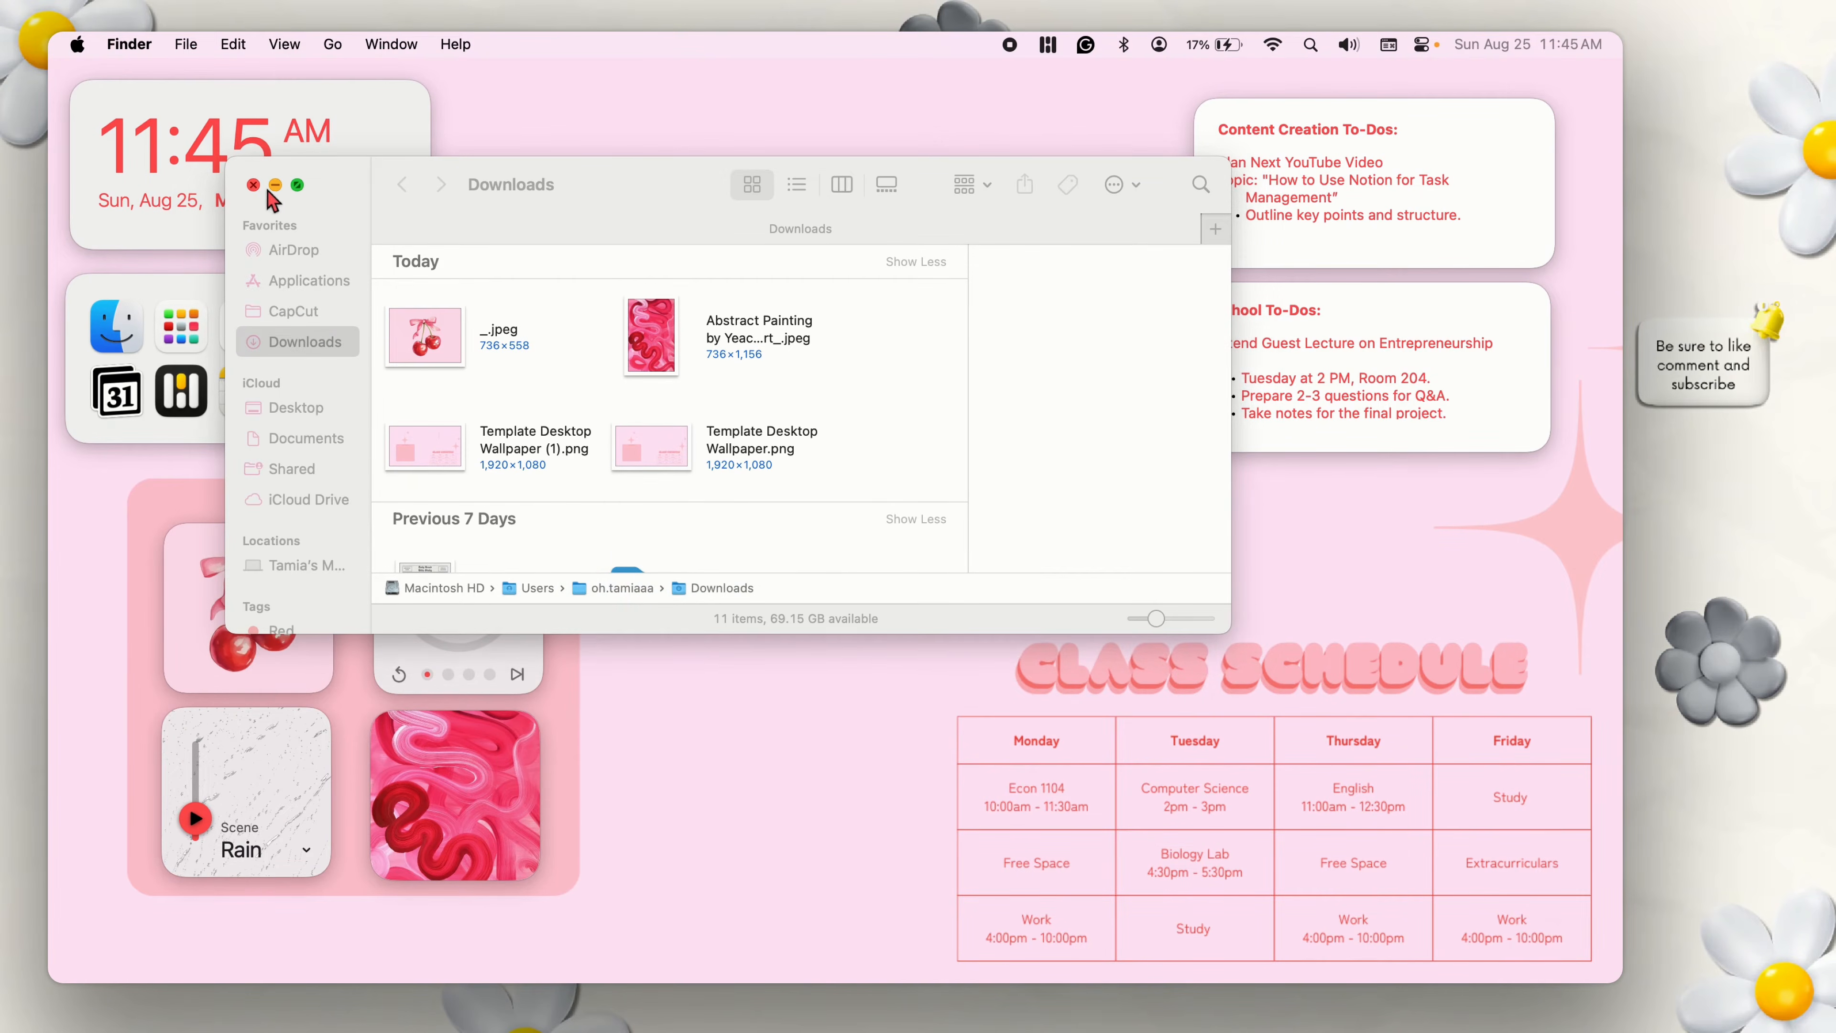
click(274, 186)
Switch to System Settings and set the desktop wallpaper's display mode to Fill Screen.
click(182, 327)
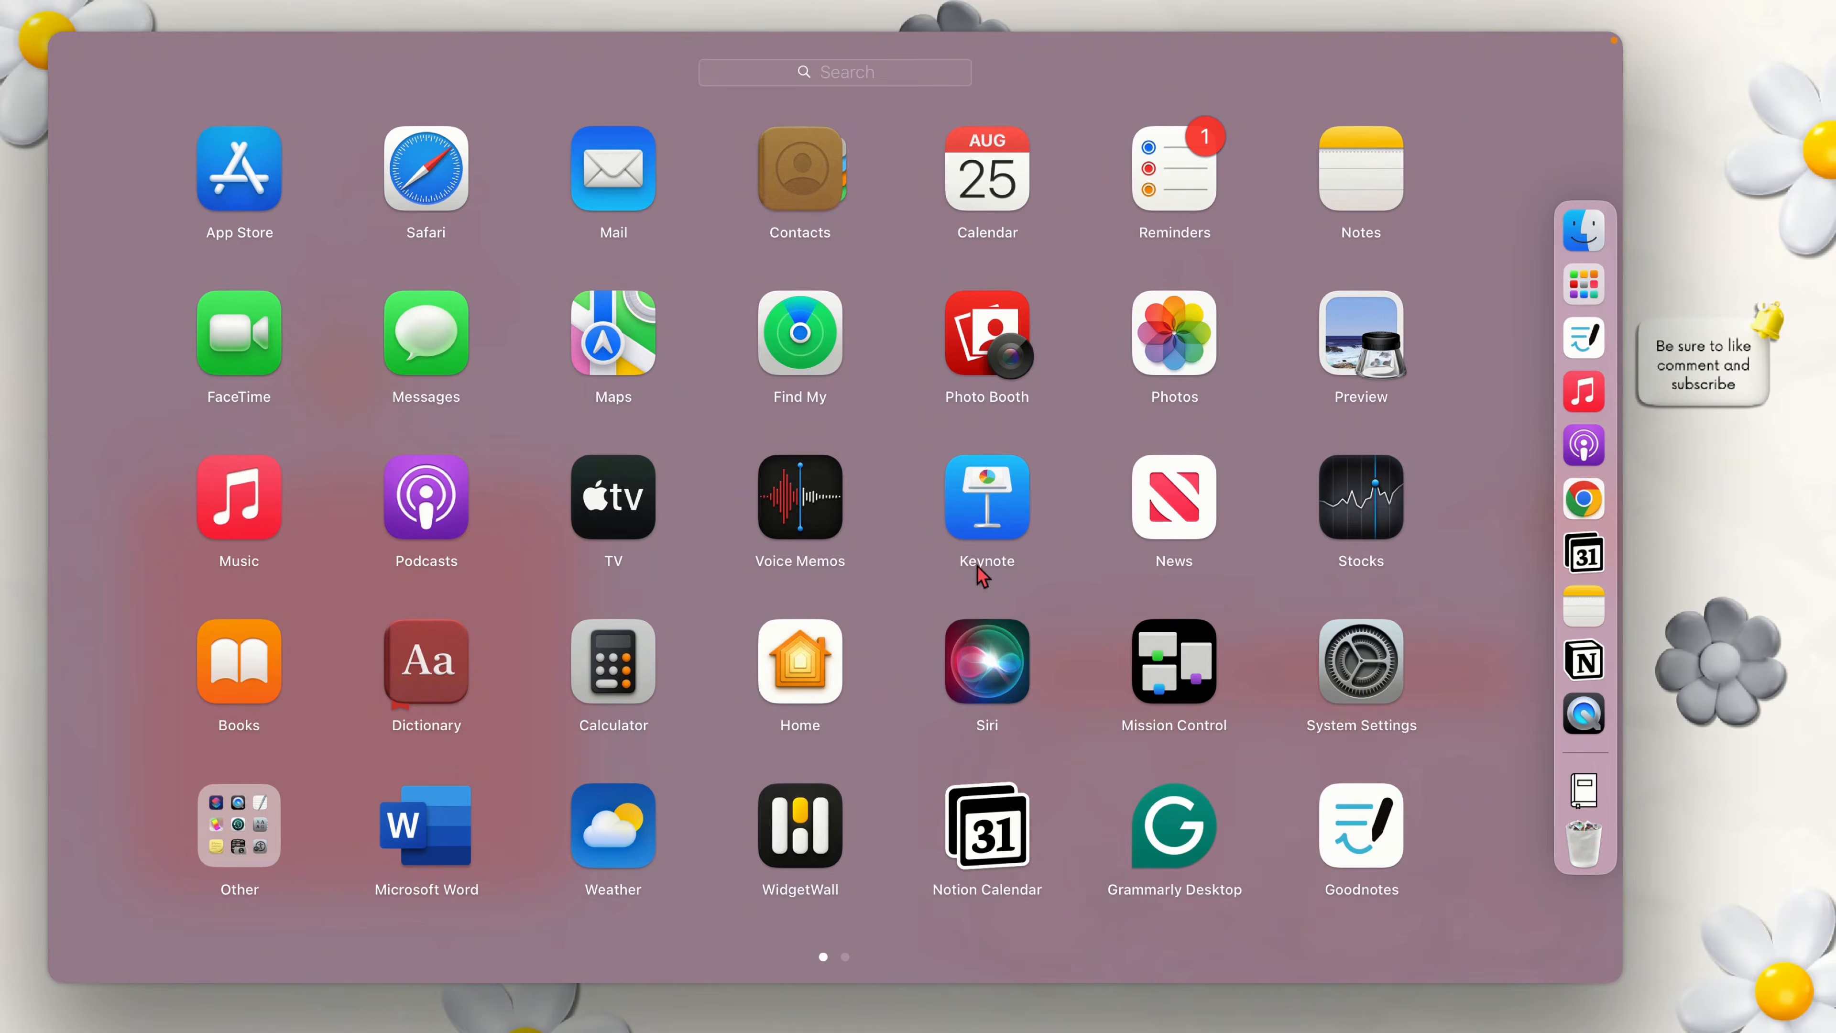
click(1325, 706)
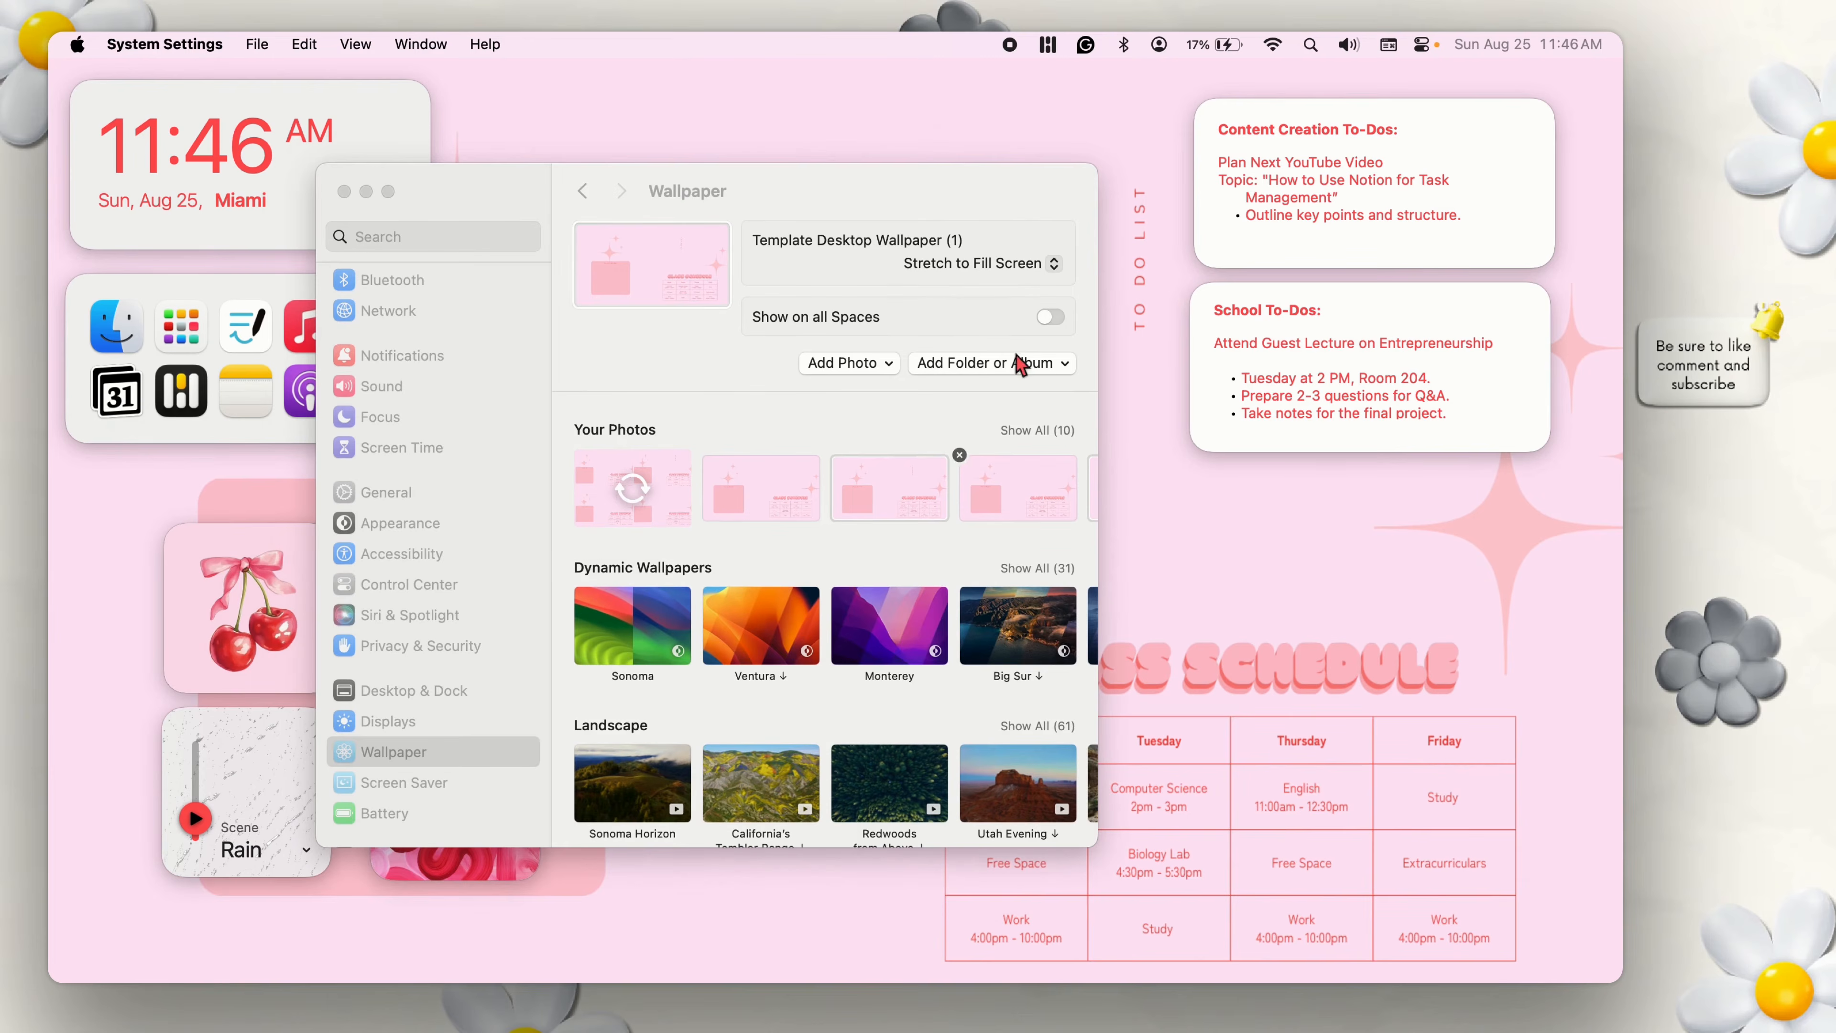
click(998, 277)
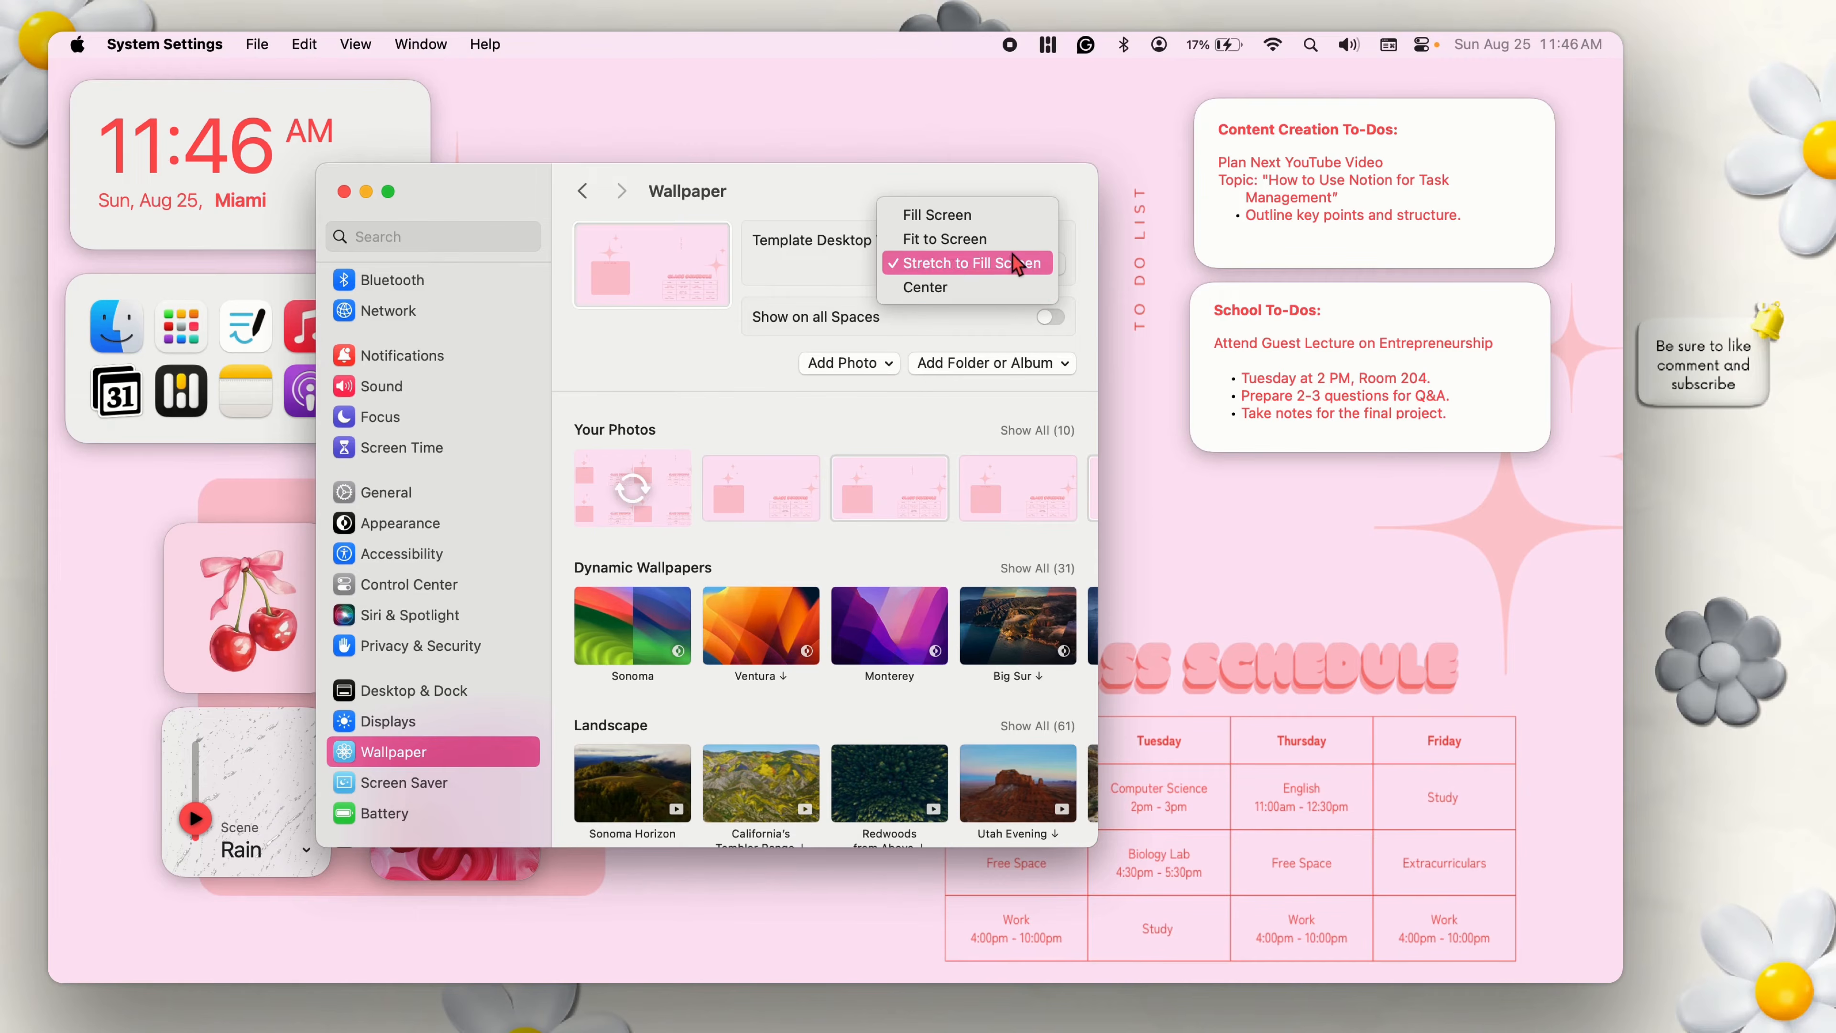
click(994, 214)
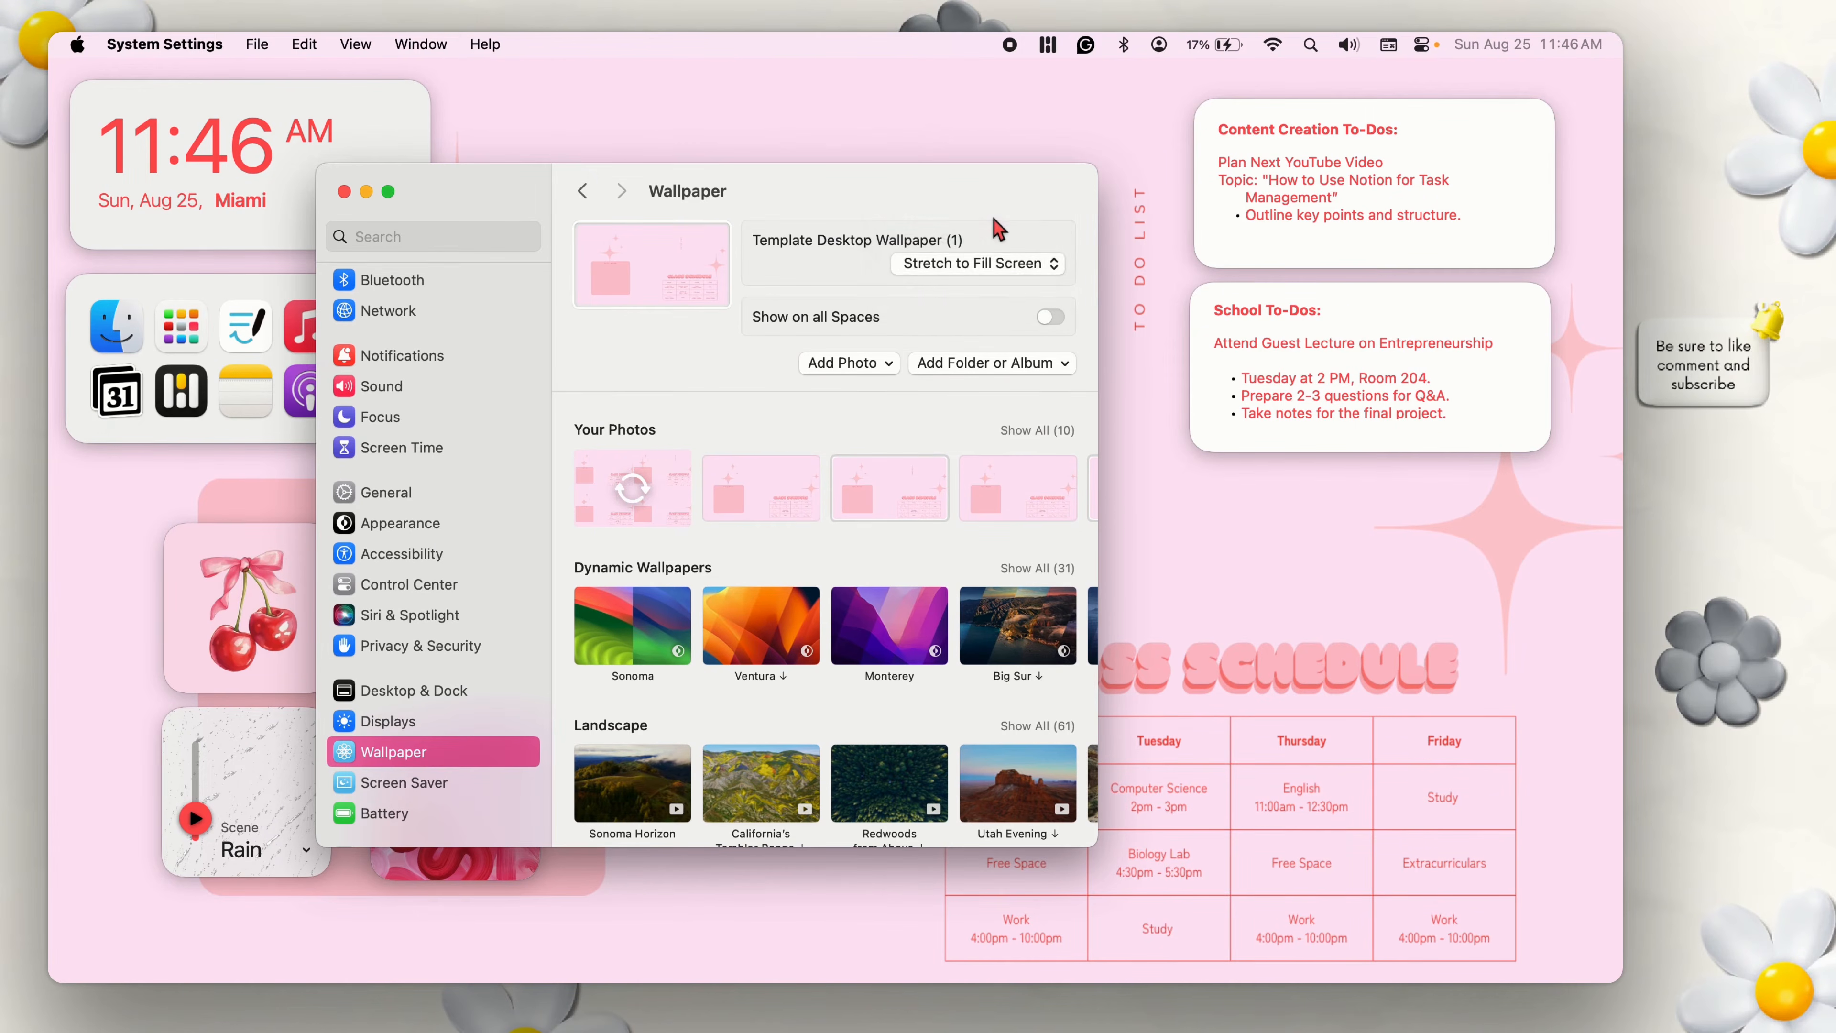
click(1574, 655)
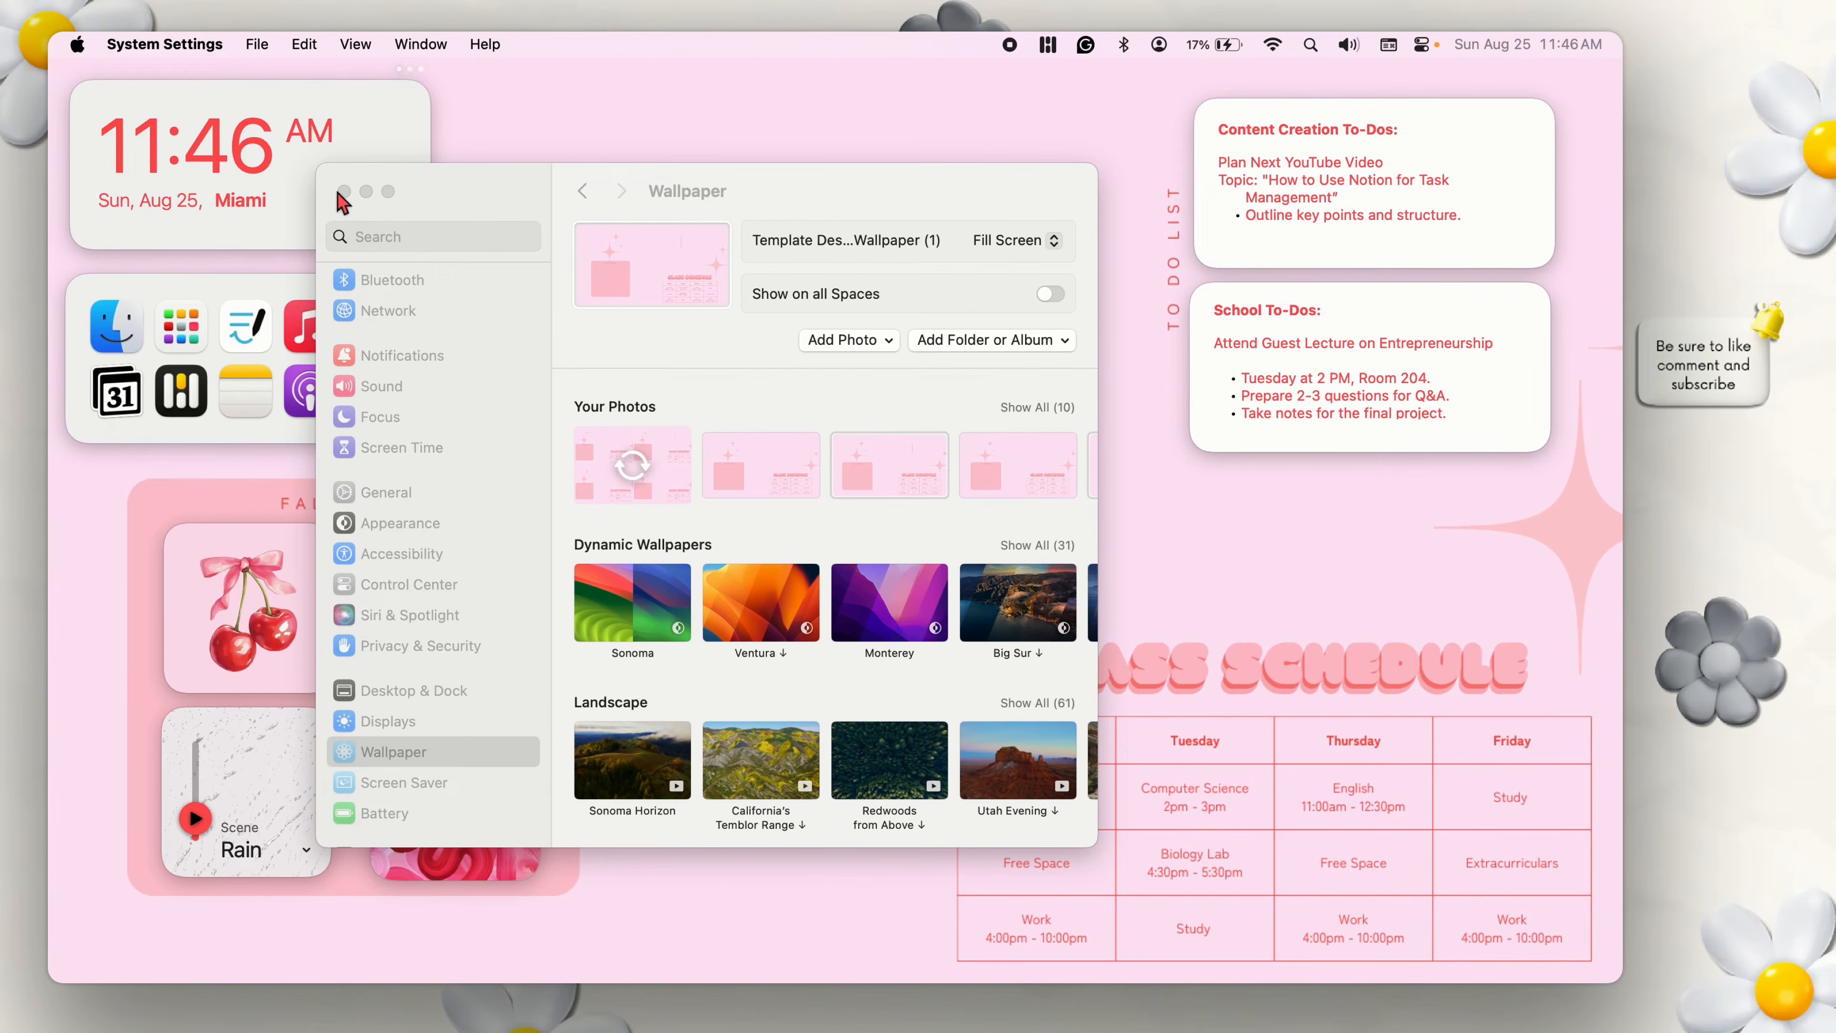
Set the Dock's position on screen to Right in the Desktop & Dock settings.
scroll(460, 564, down, 1)
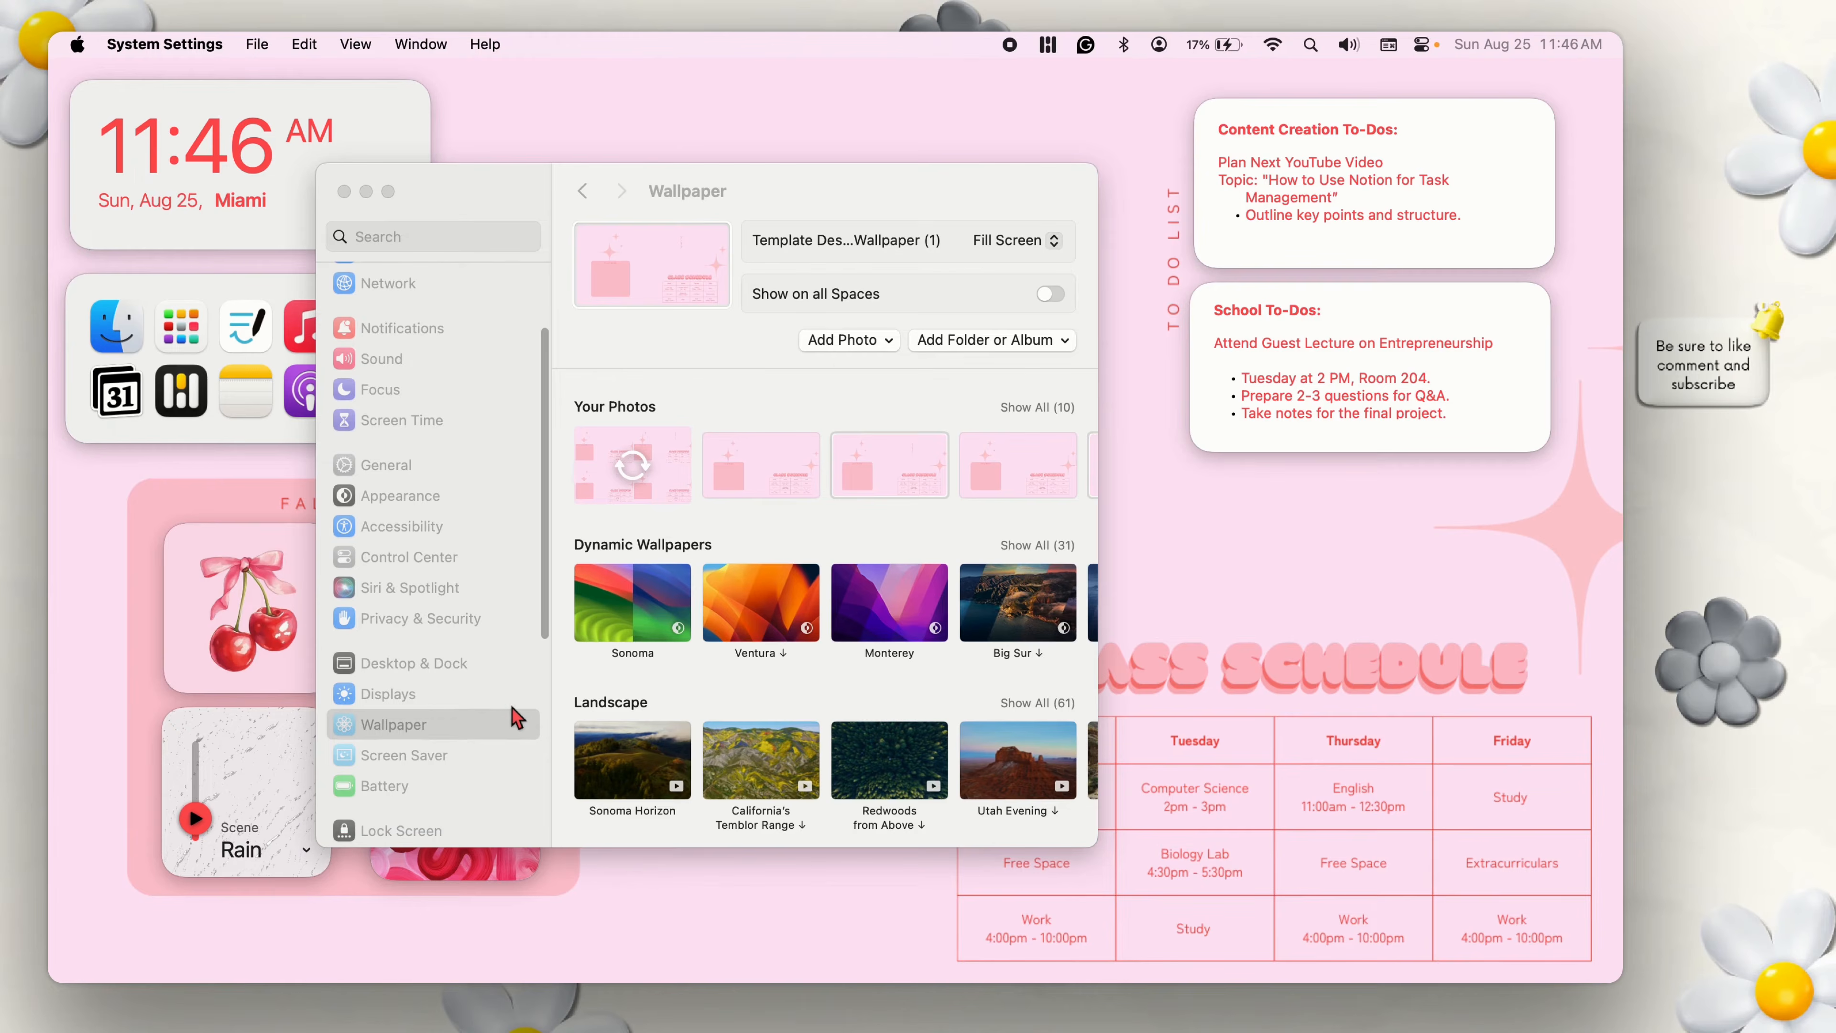
click(463, 691)
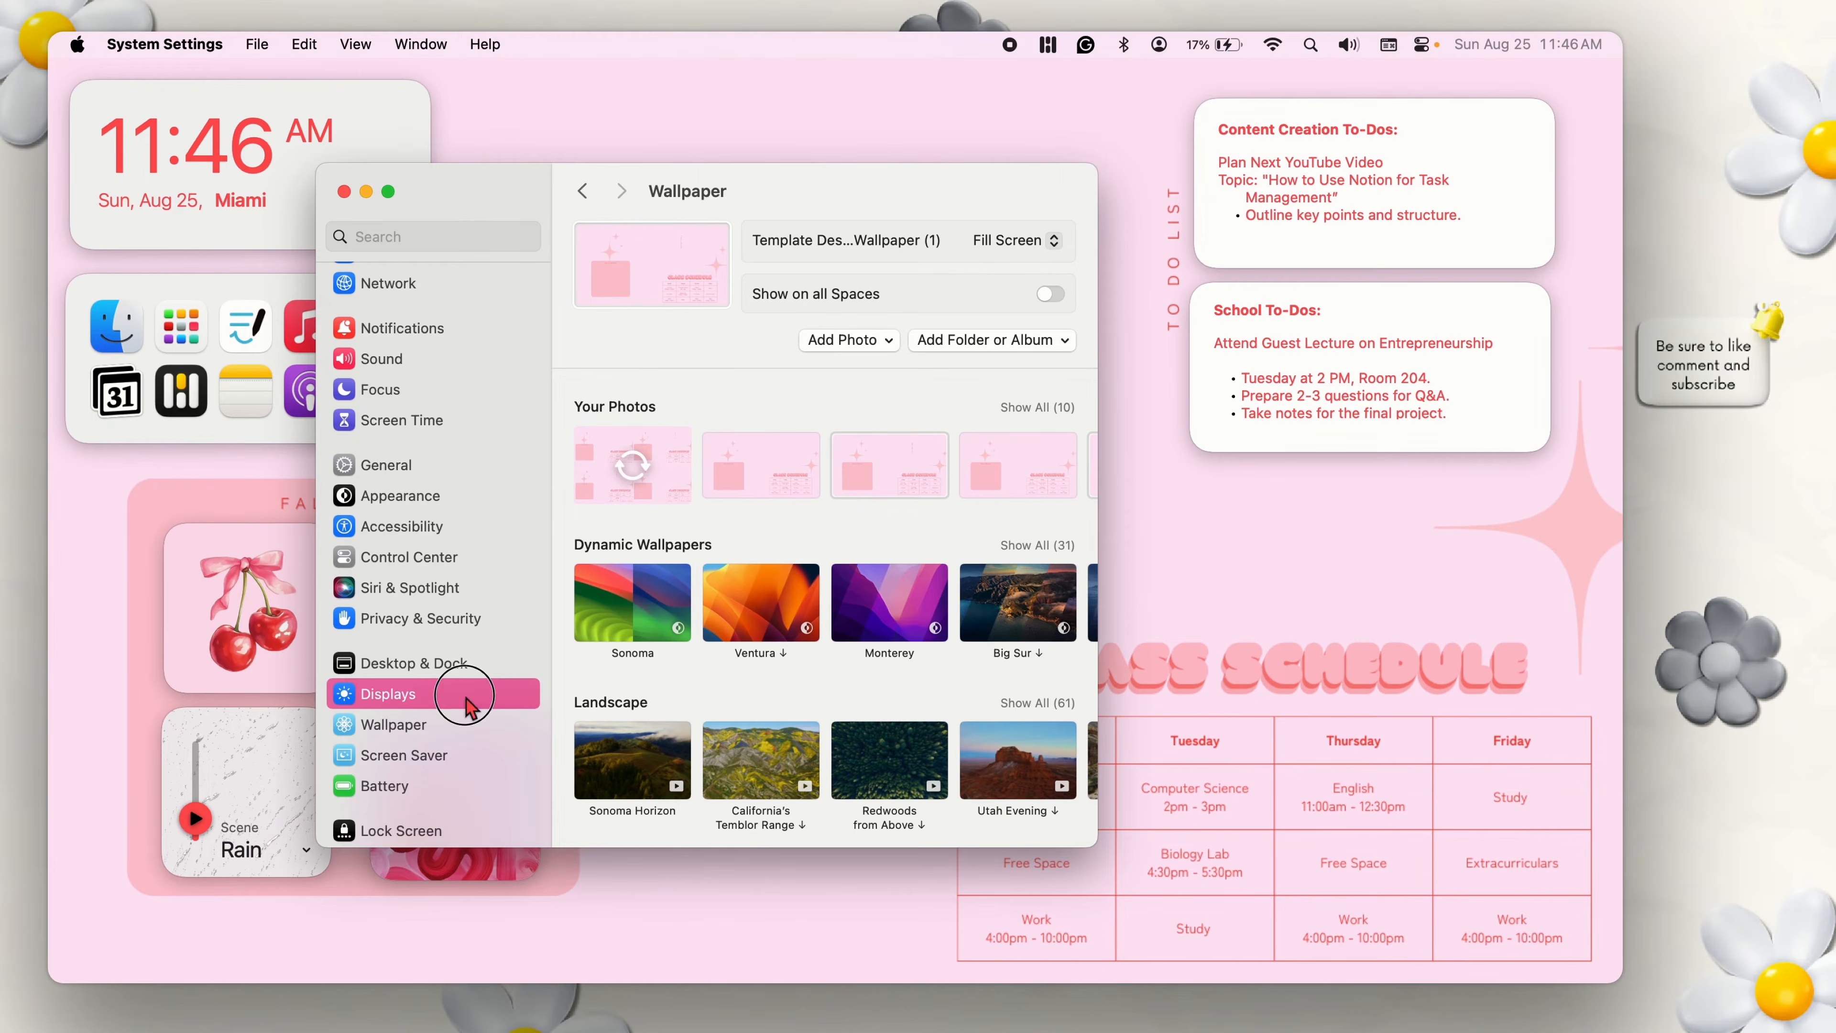
click(444, 664)
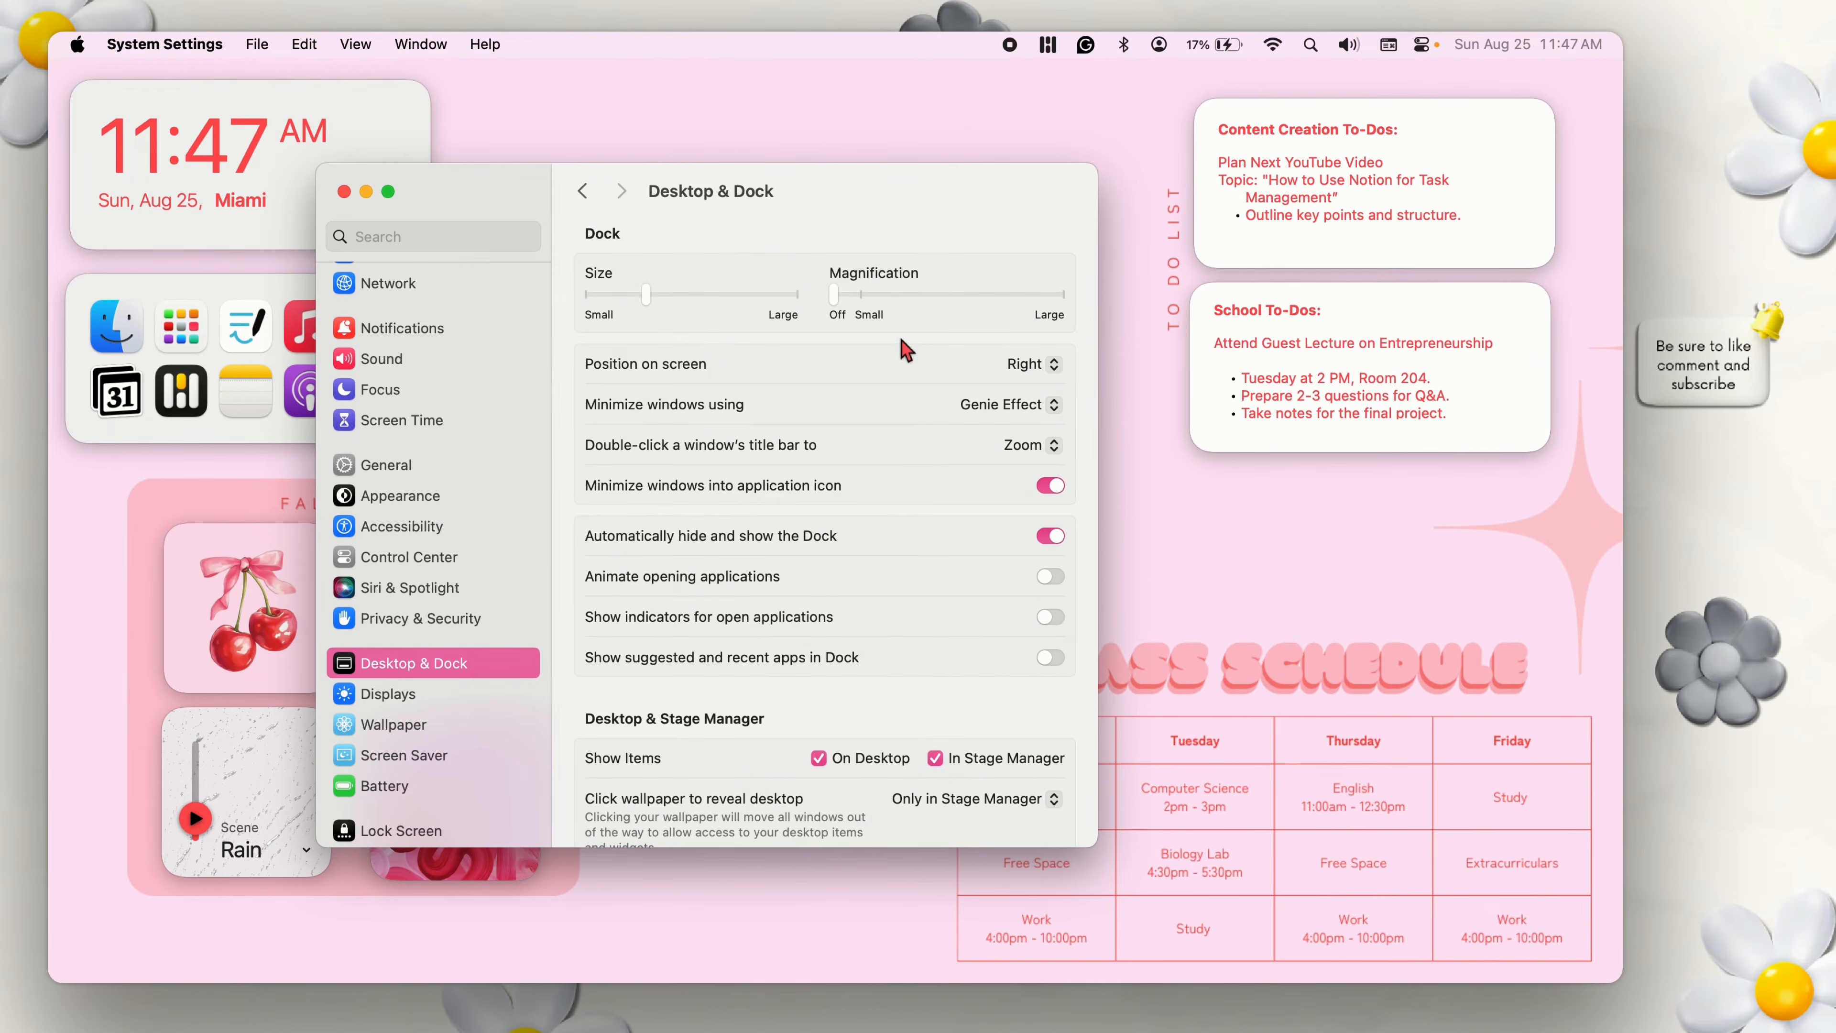
click(1034, 365)
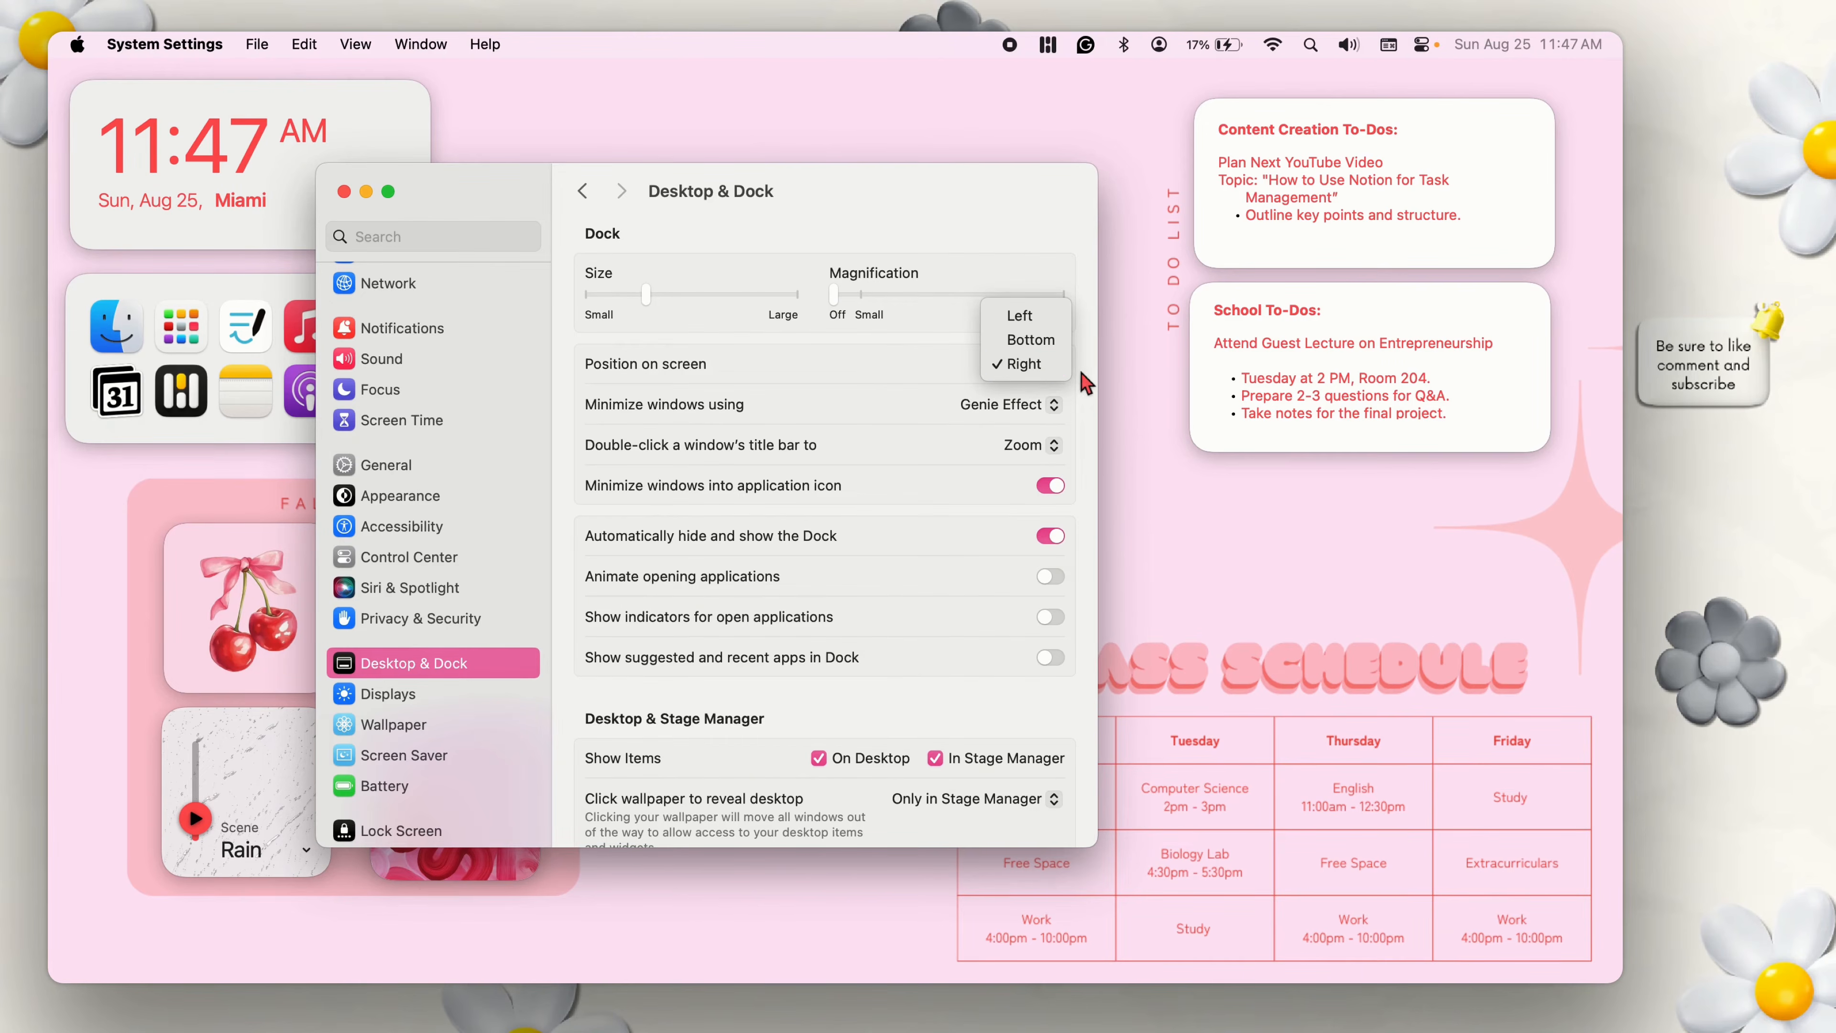
click(1017, 366)
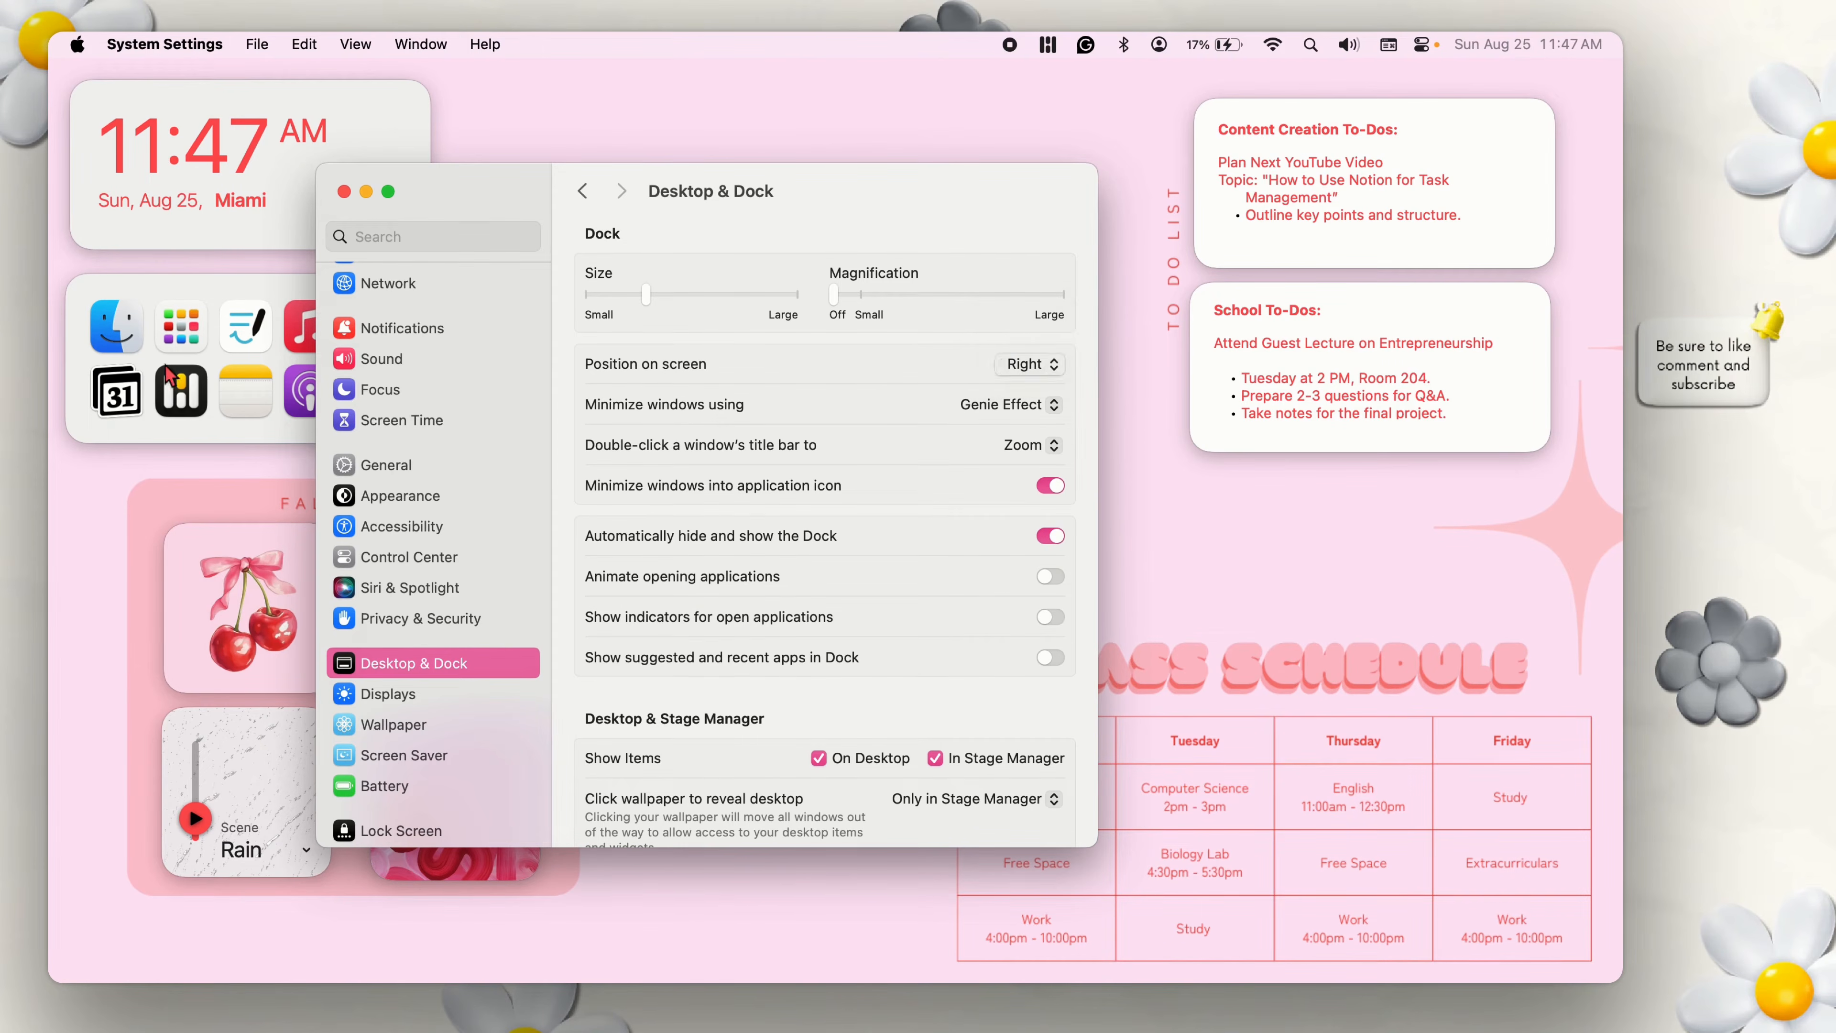
click(110, 354)
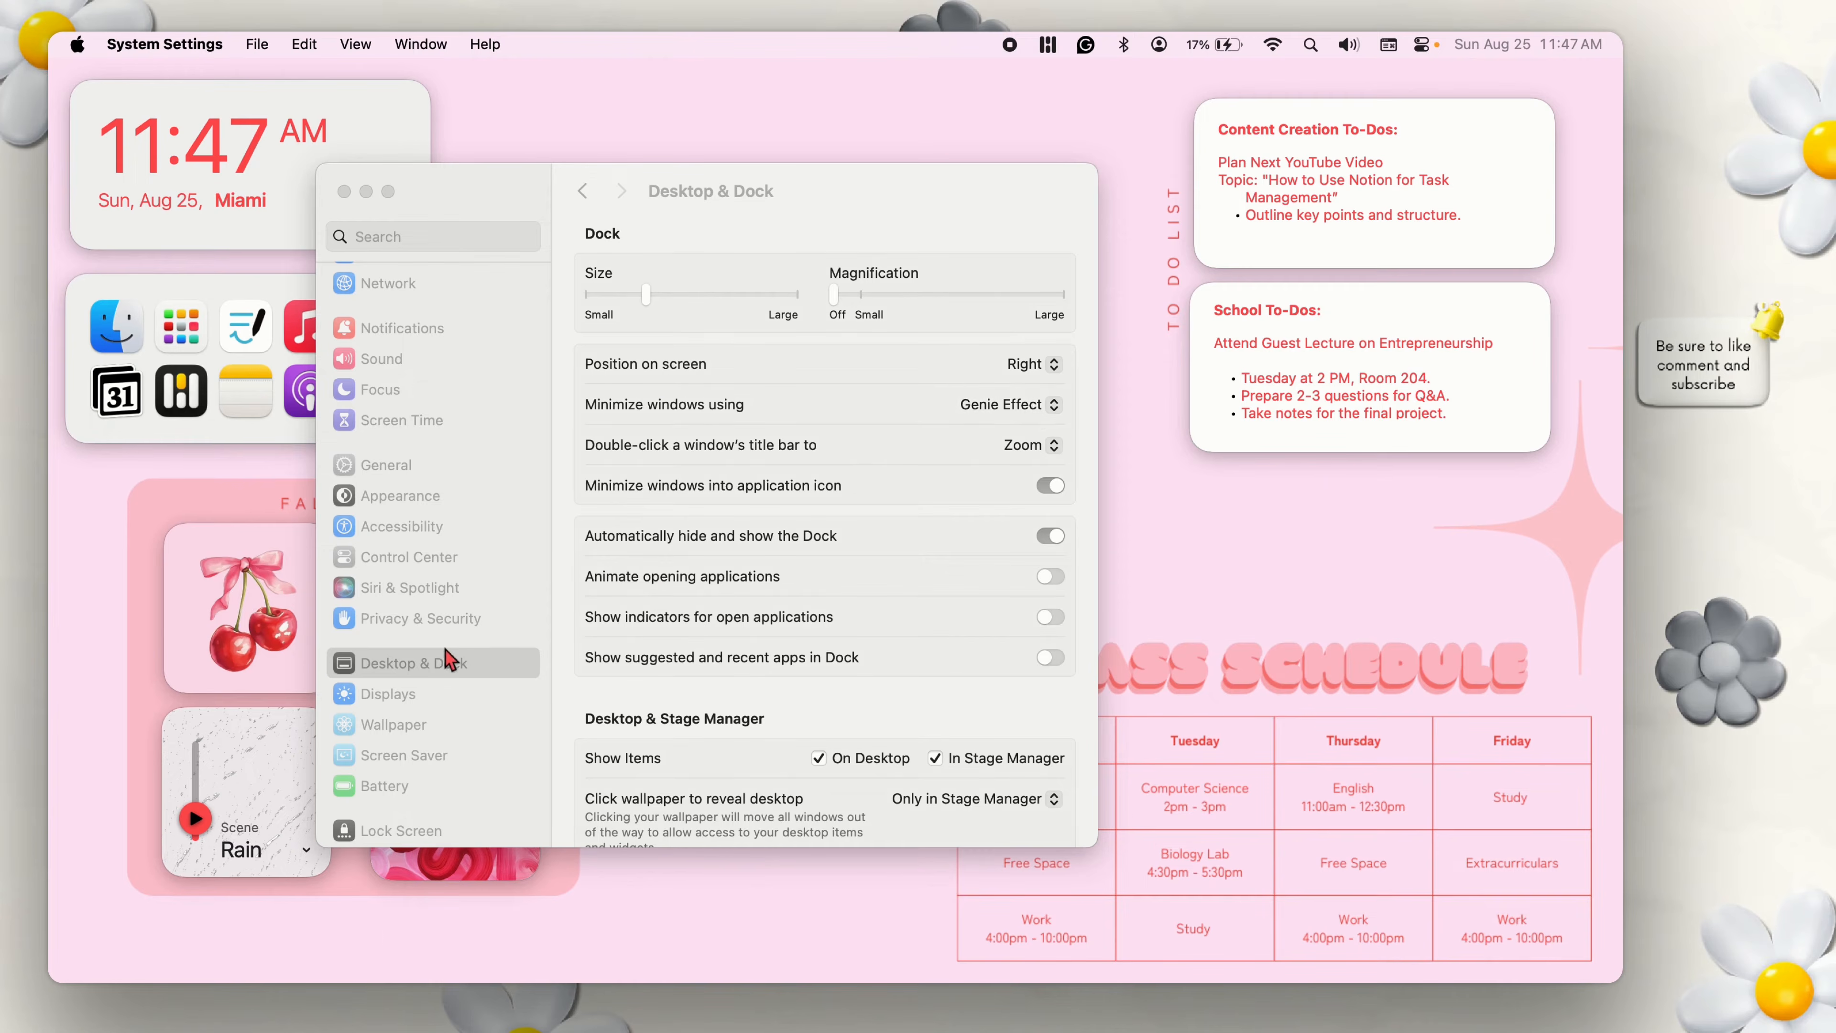
click(990, 426)
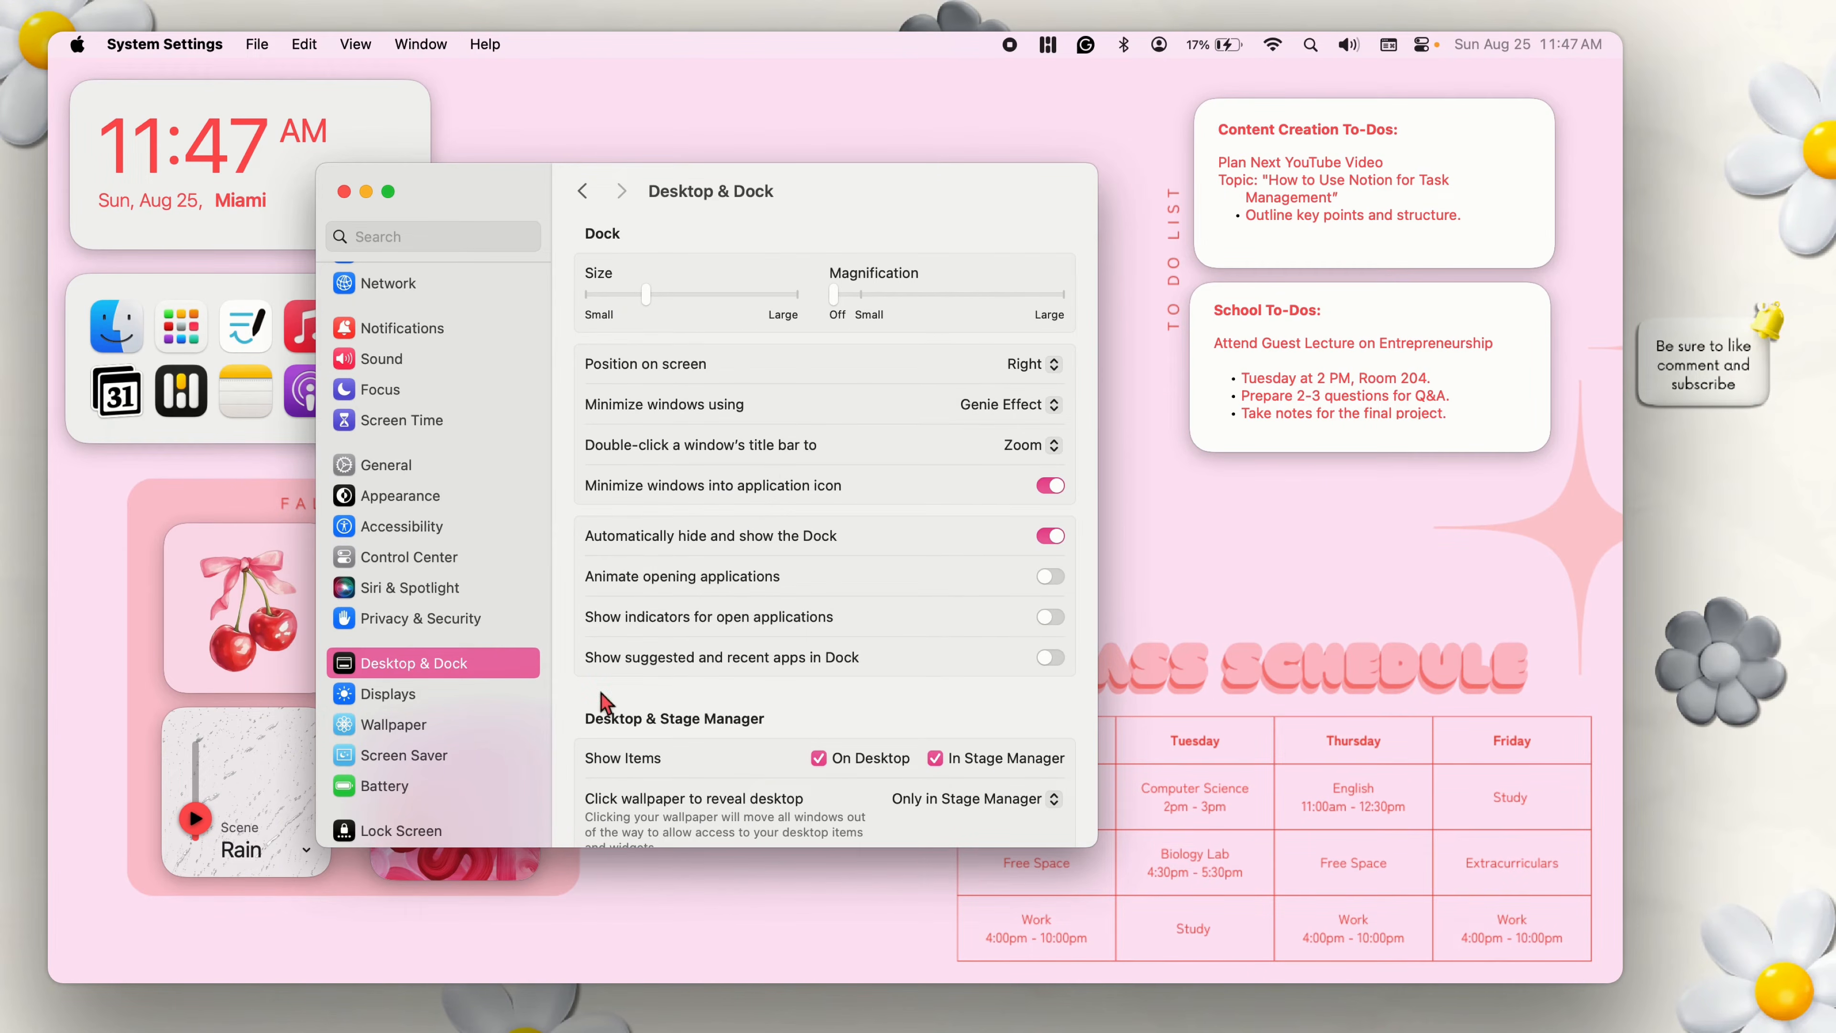
Set the pointer fill color in the Accessibility display settings to the red sampled from the clock widget, and close the settings.
click(402, 530)
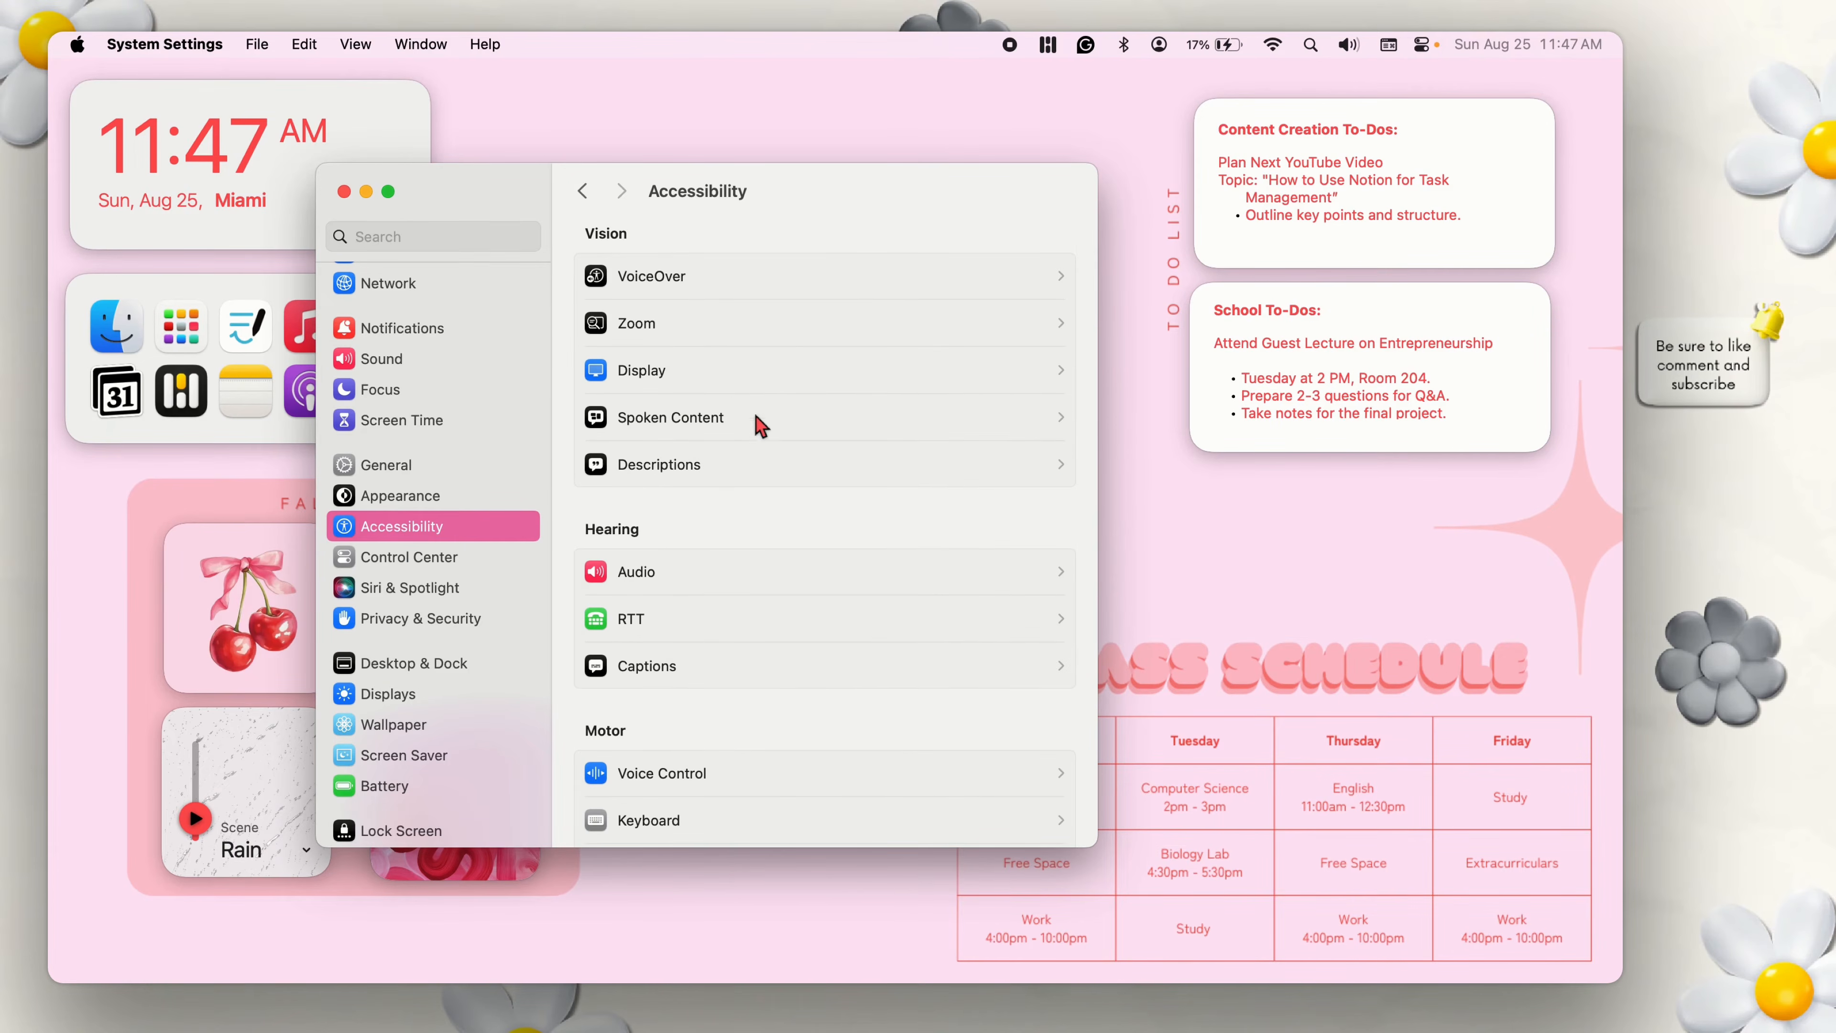
click(737, 382)
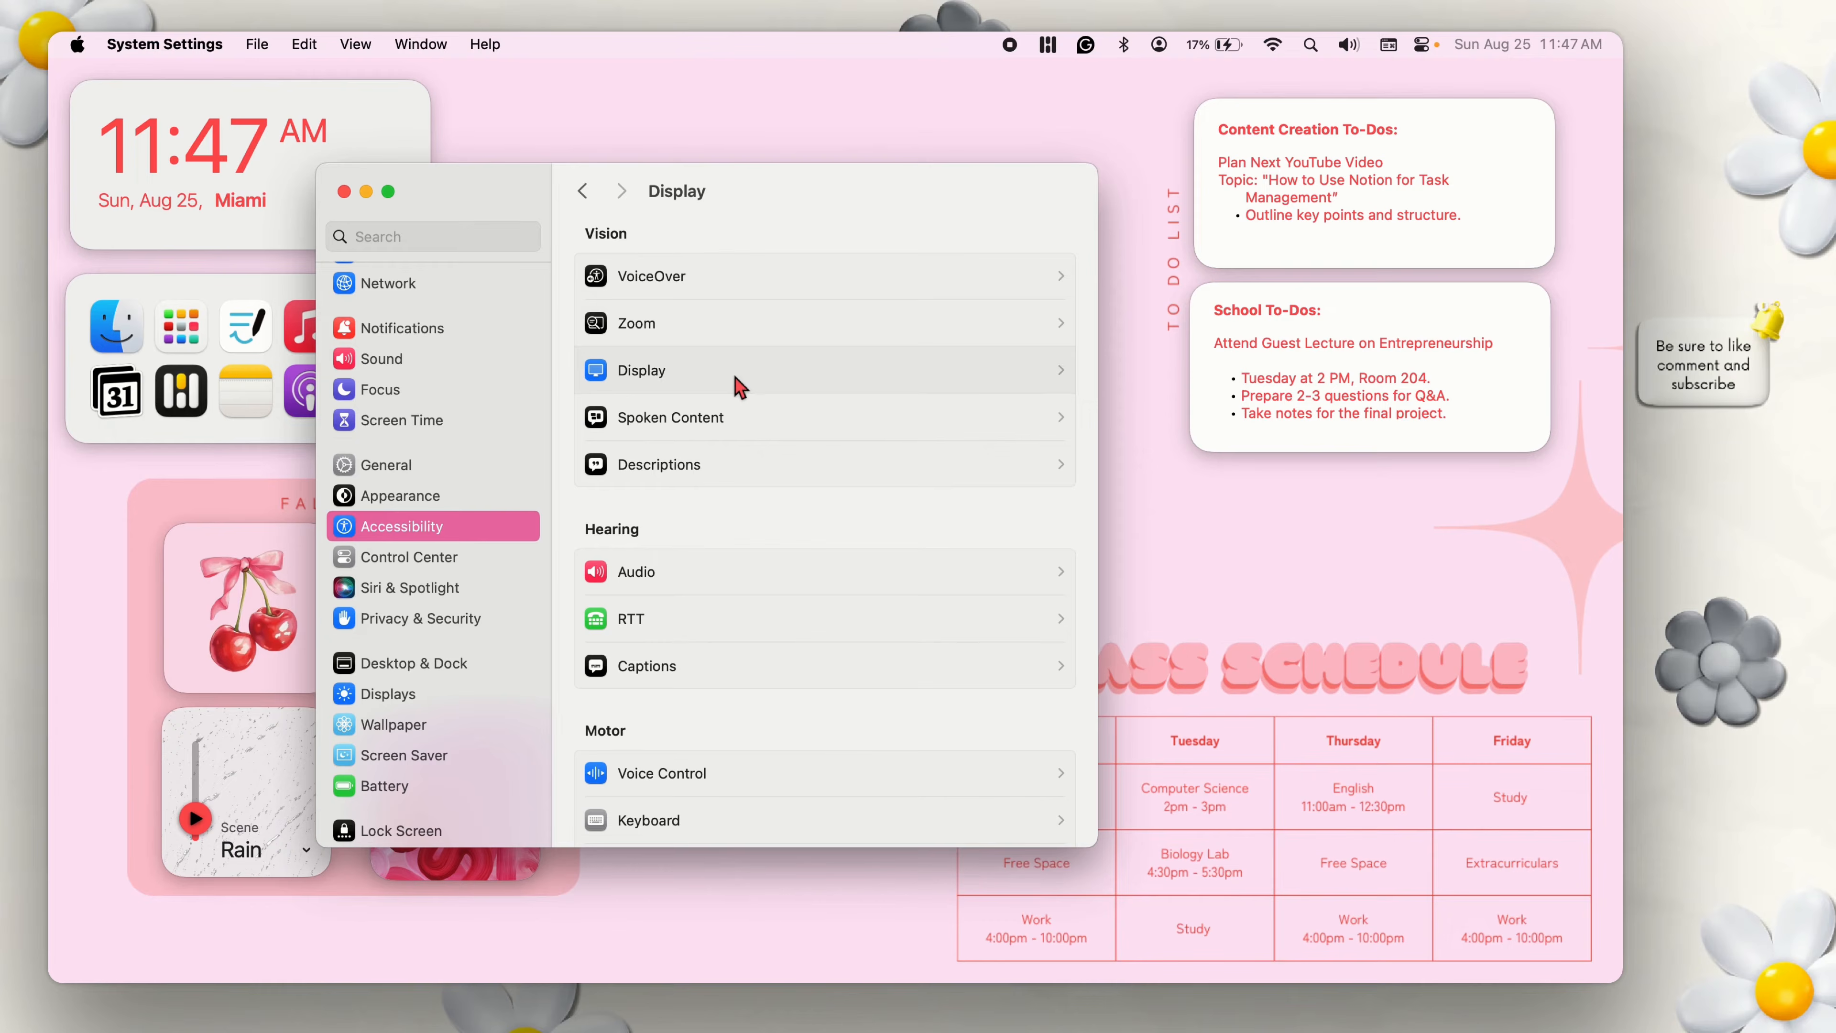
scroll(857, 546, down, 10)
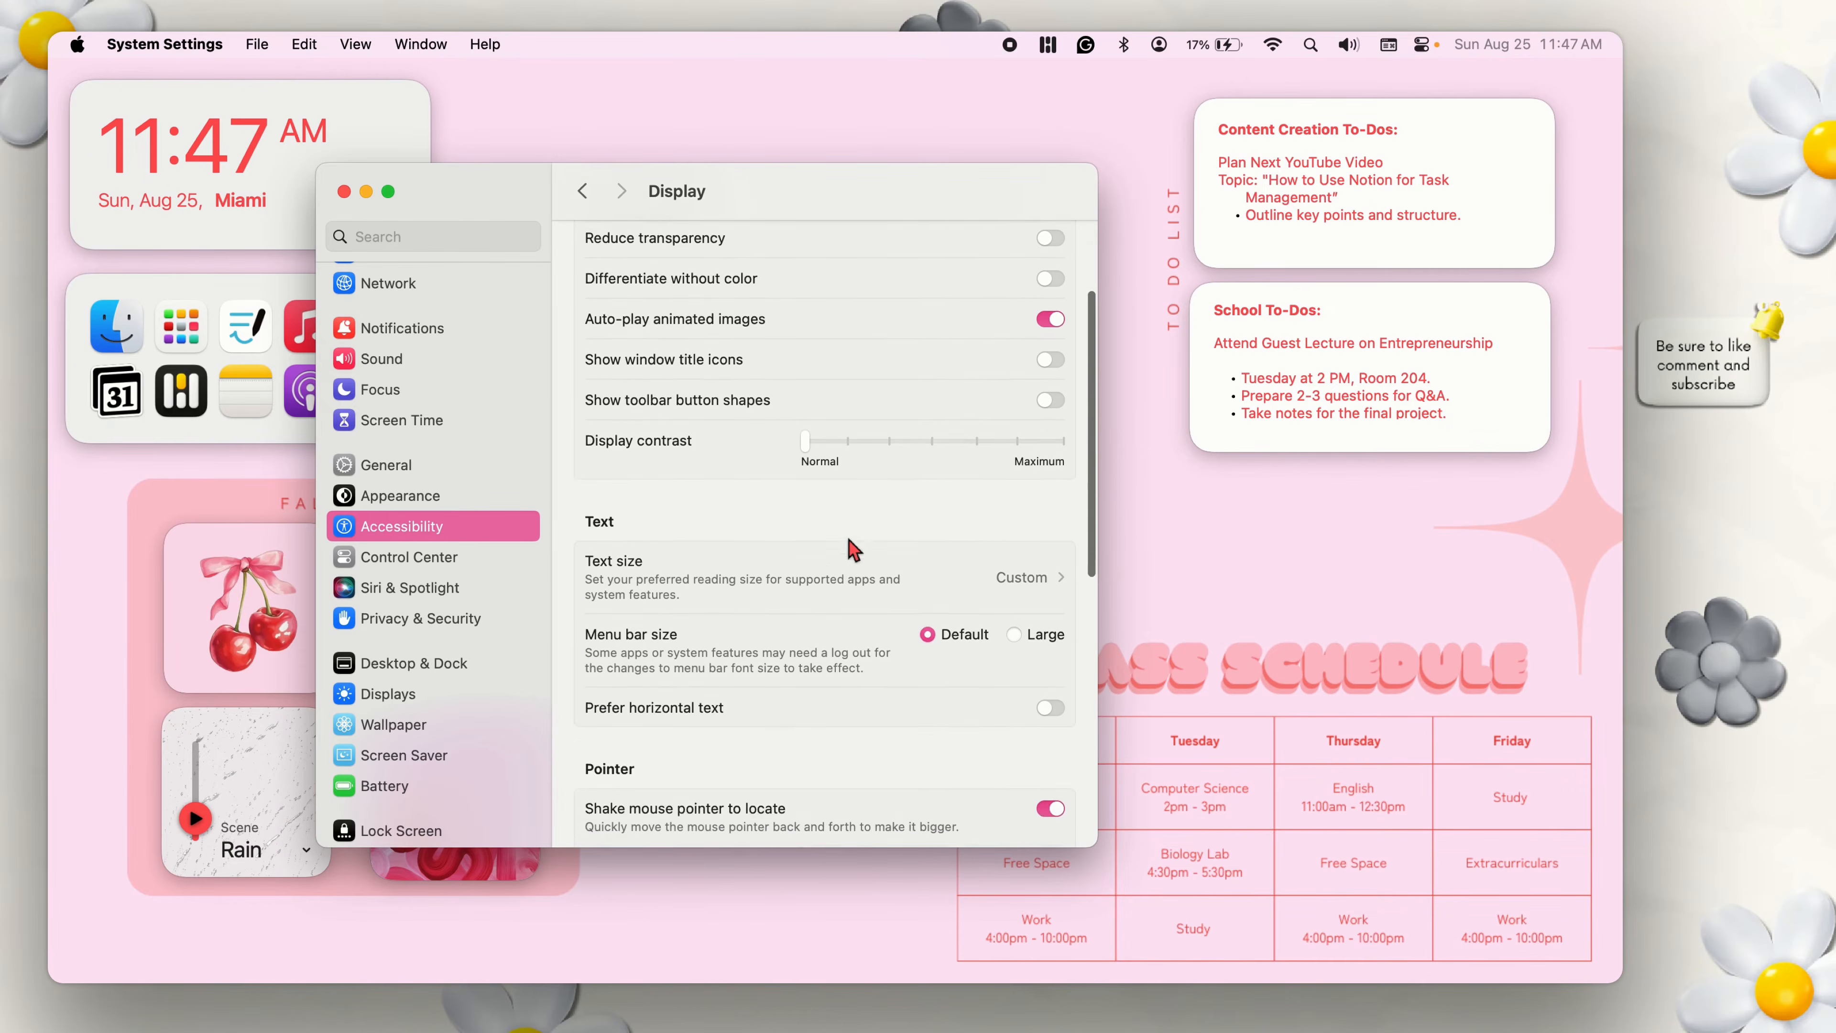
scroll(834, 570, down, 4)
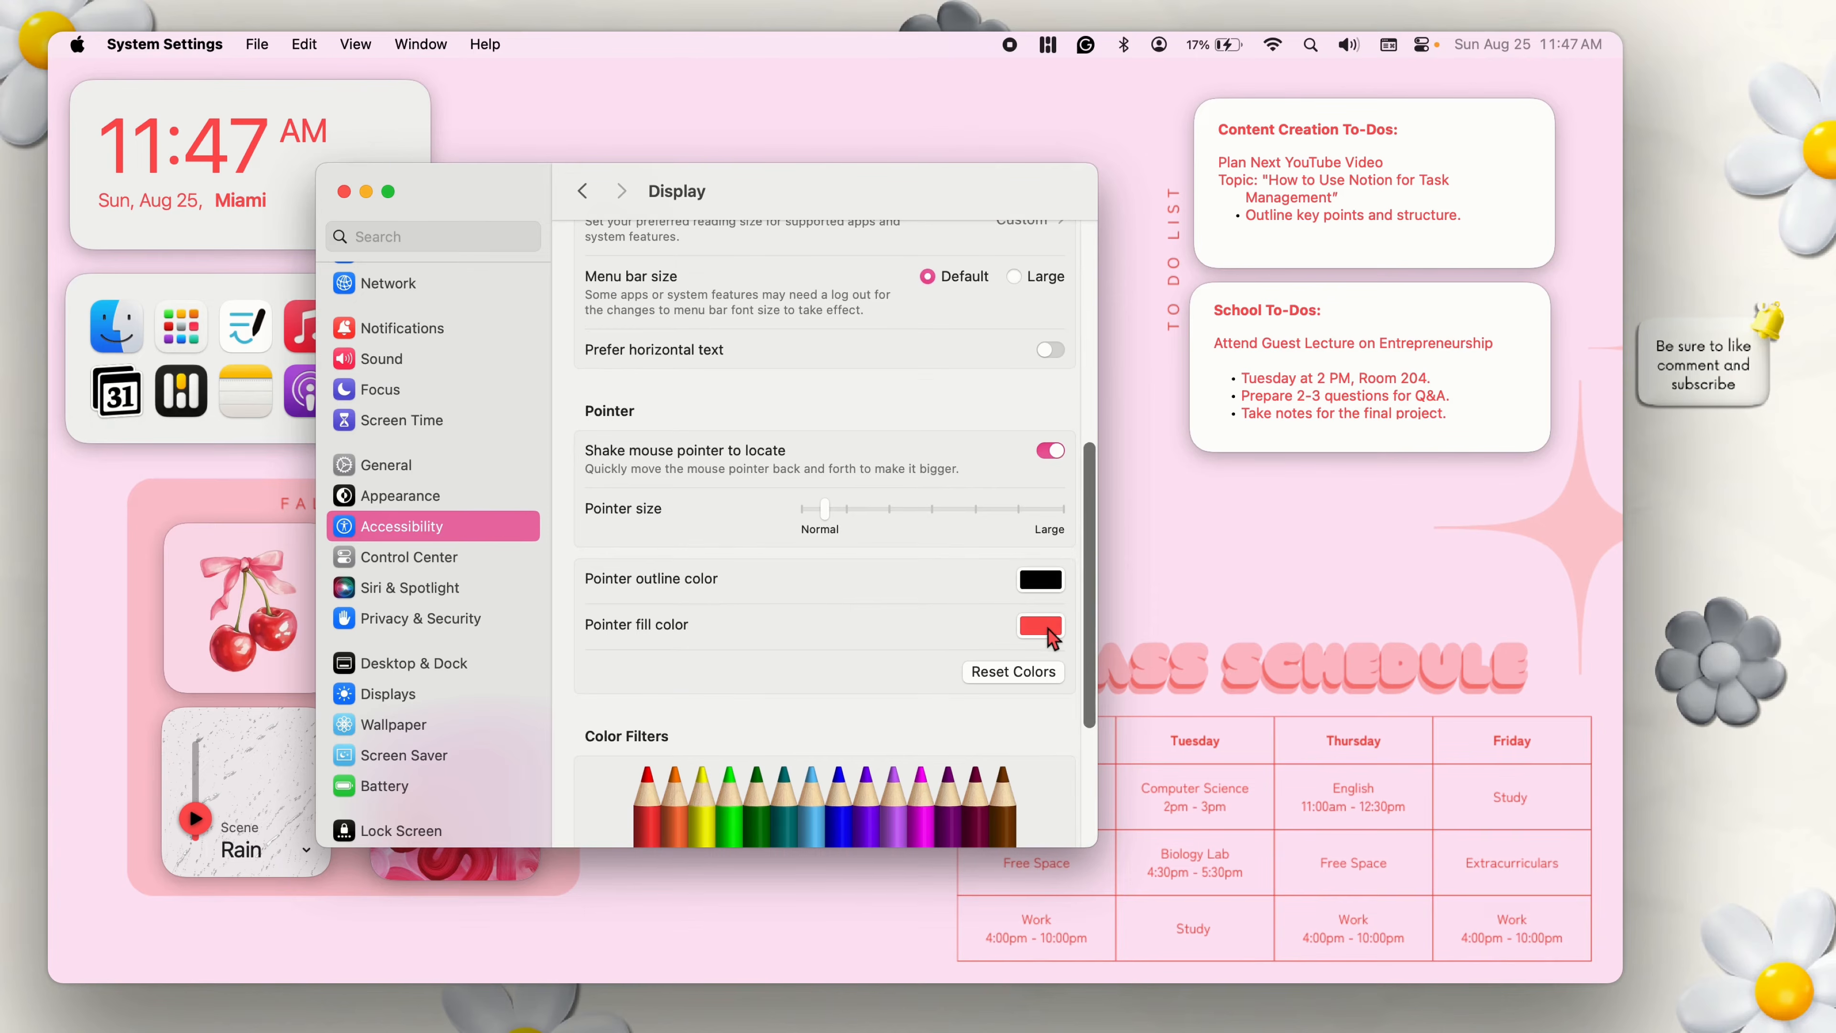
click(1040, 625)
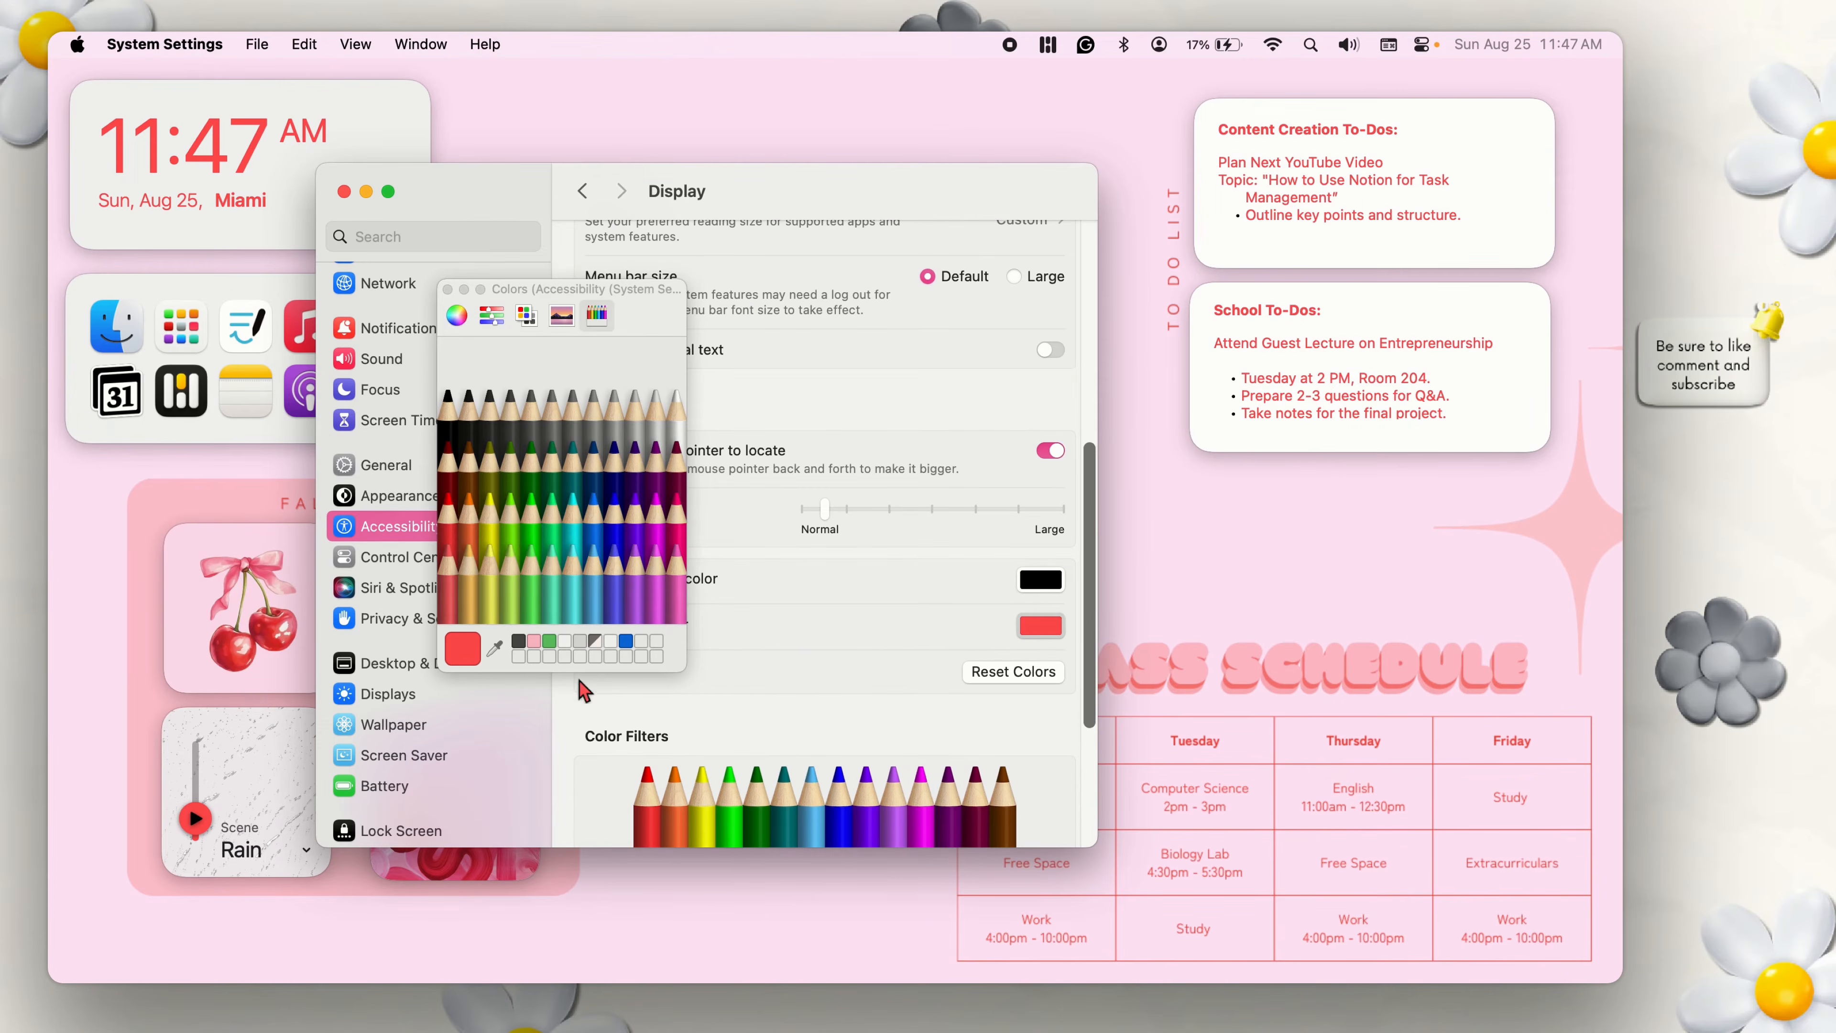
click(496, 648)
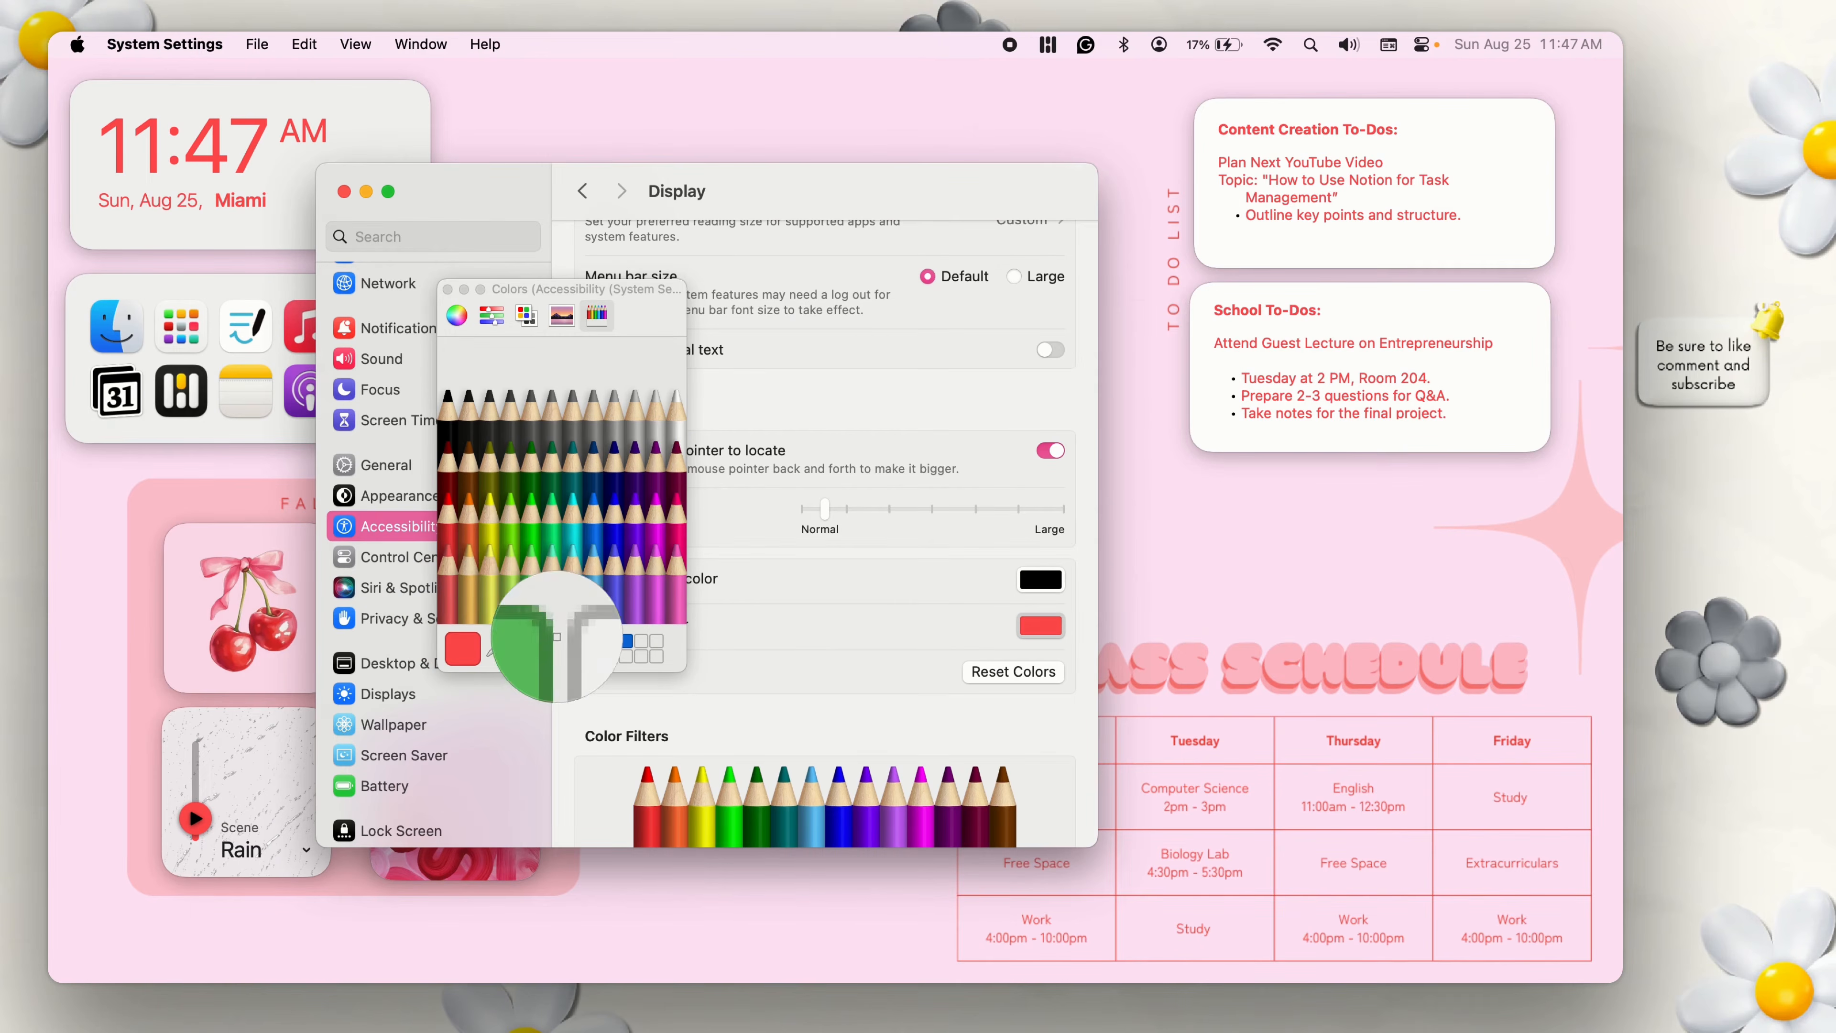
click(257, 140)
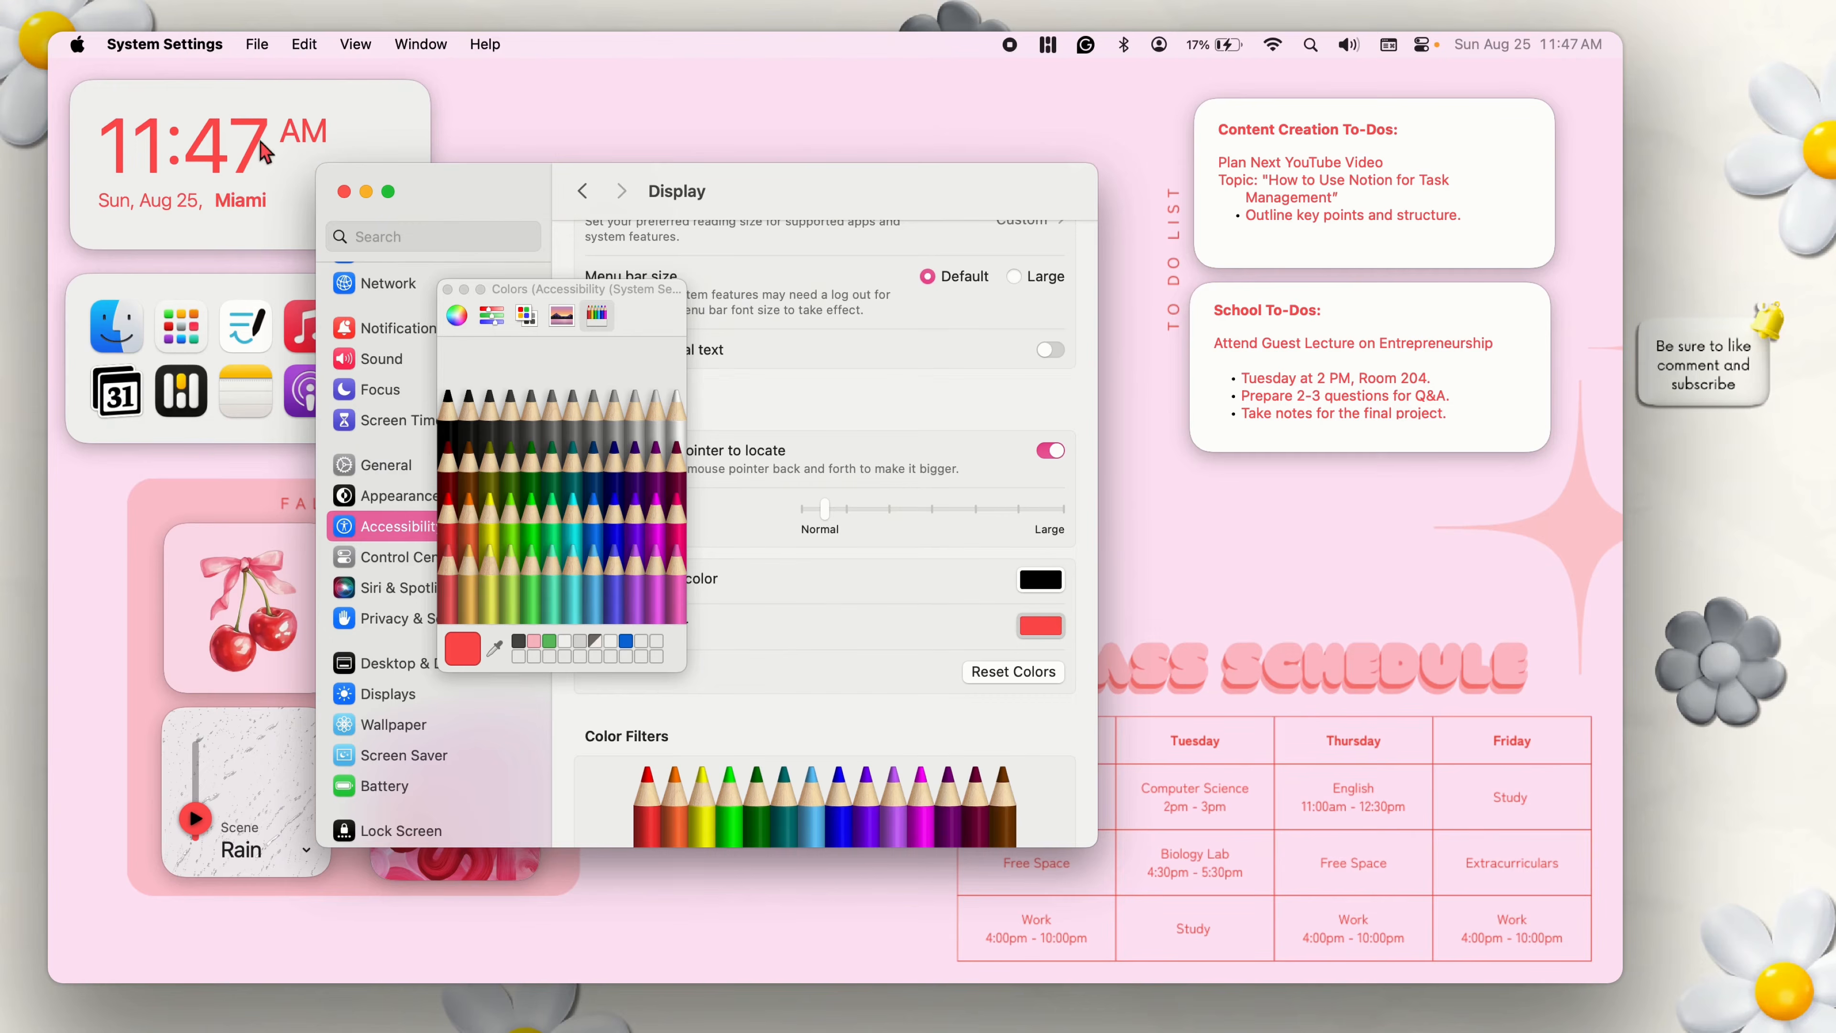
click(447, 288)
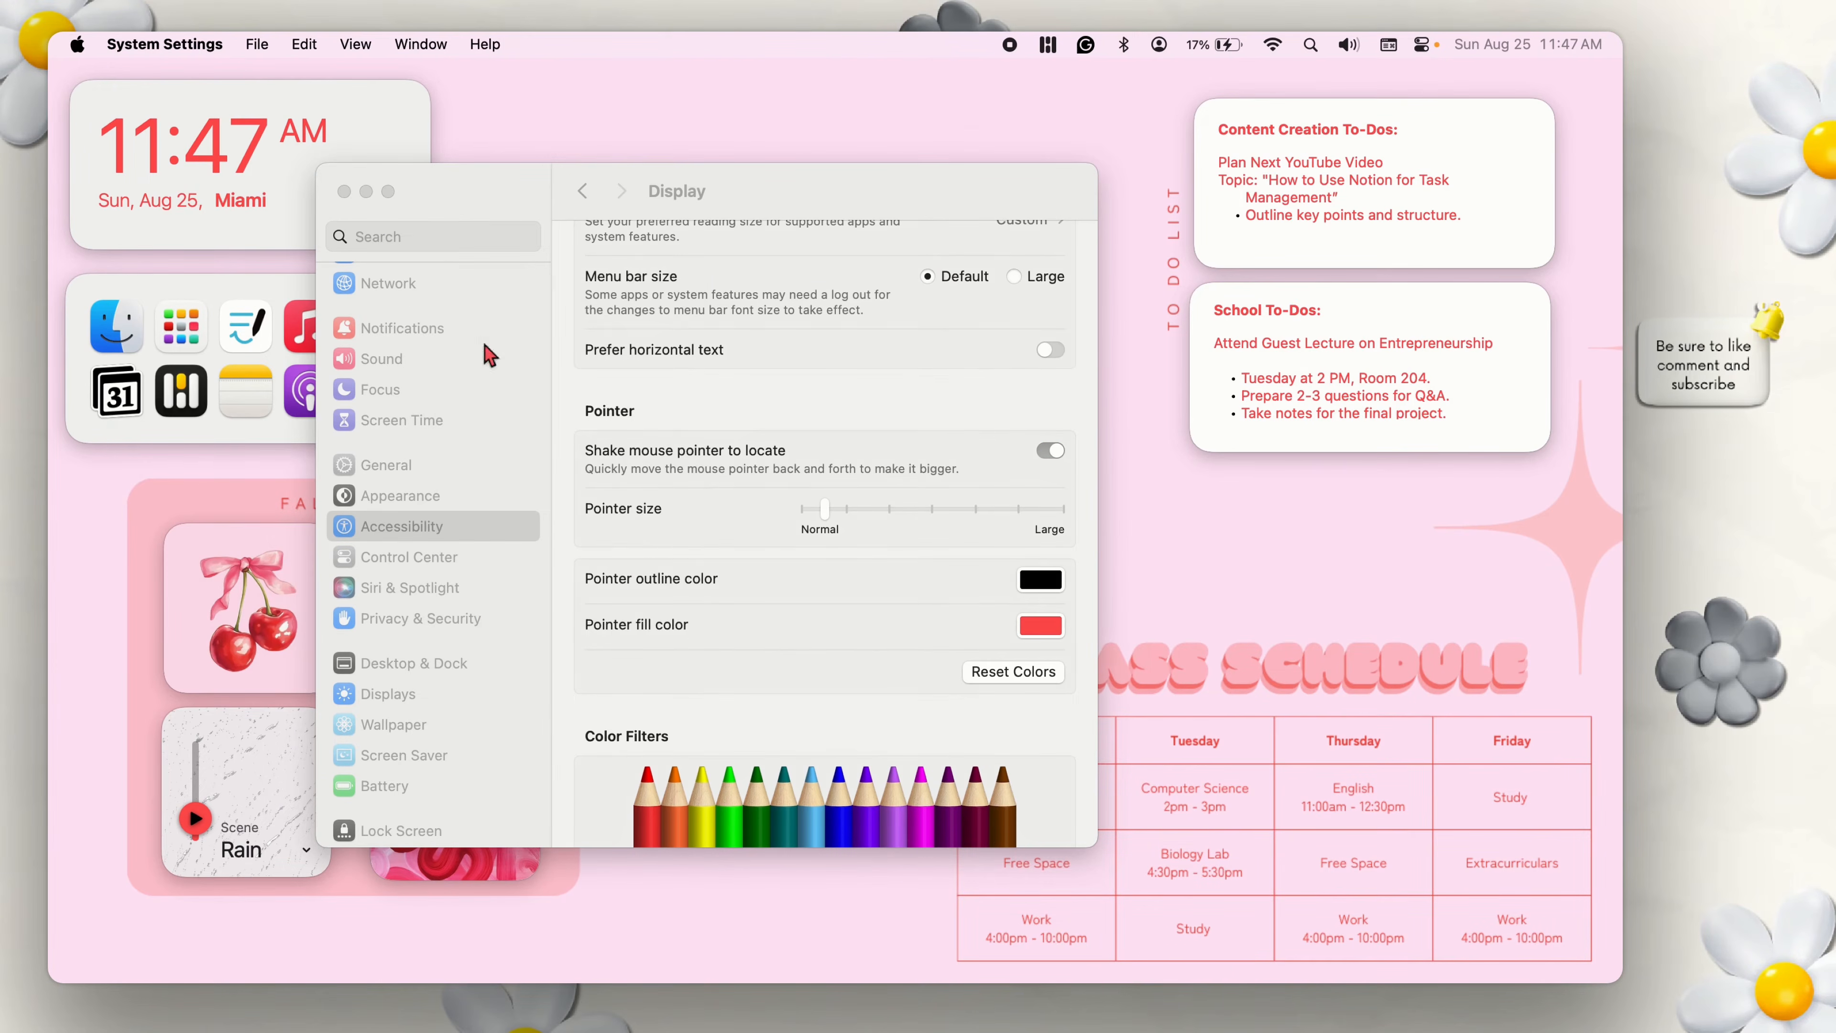
click(344, 191)
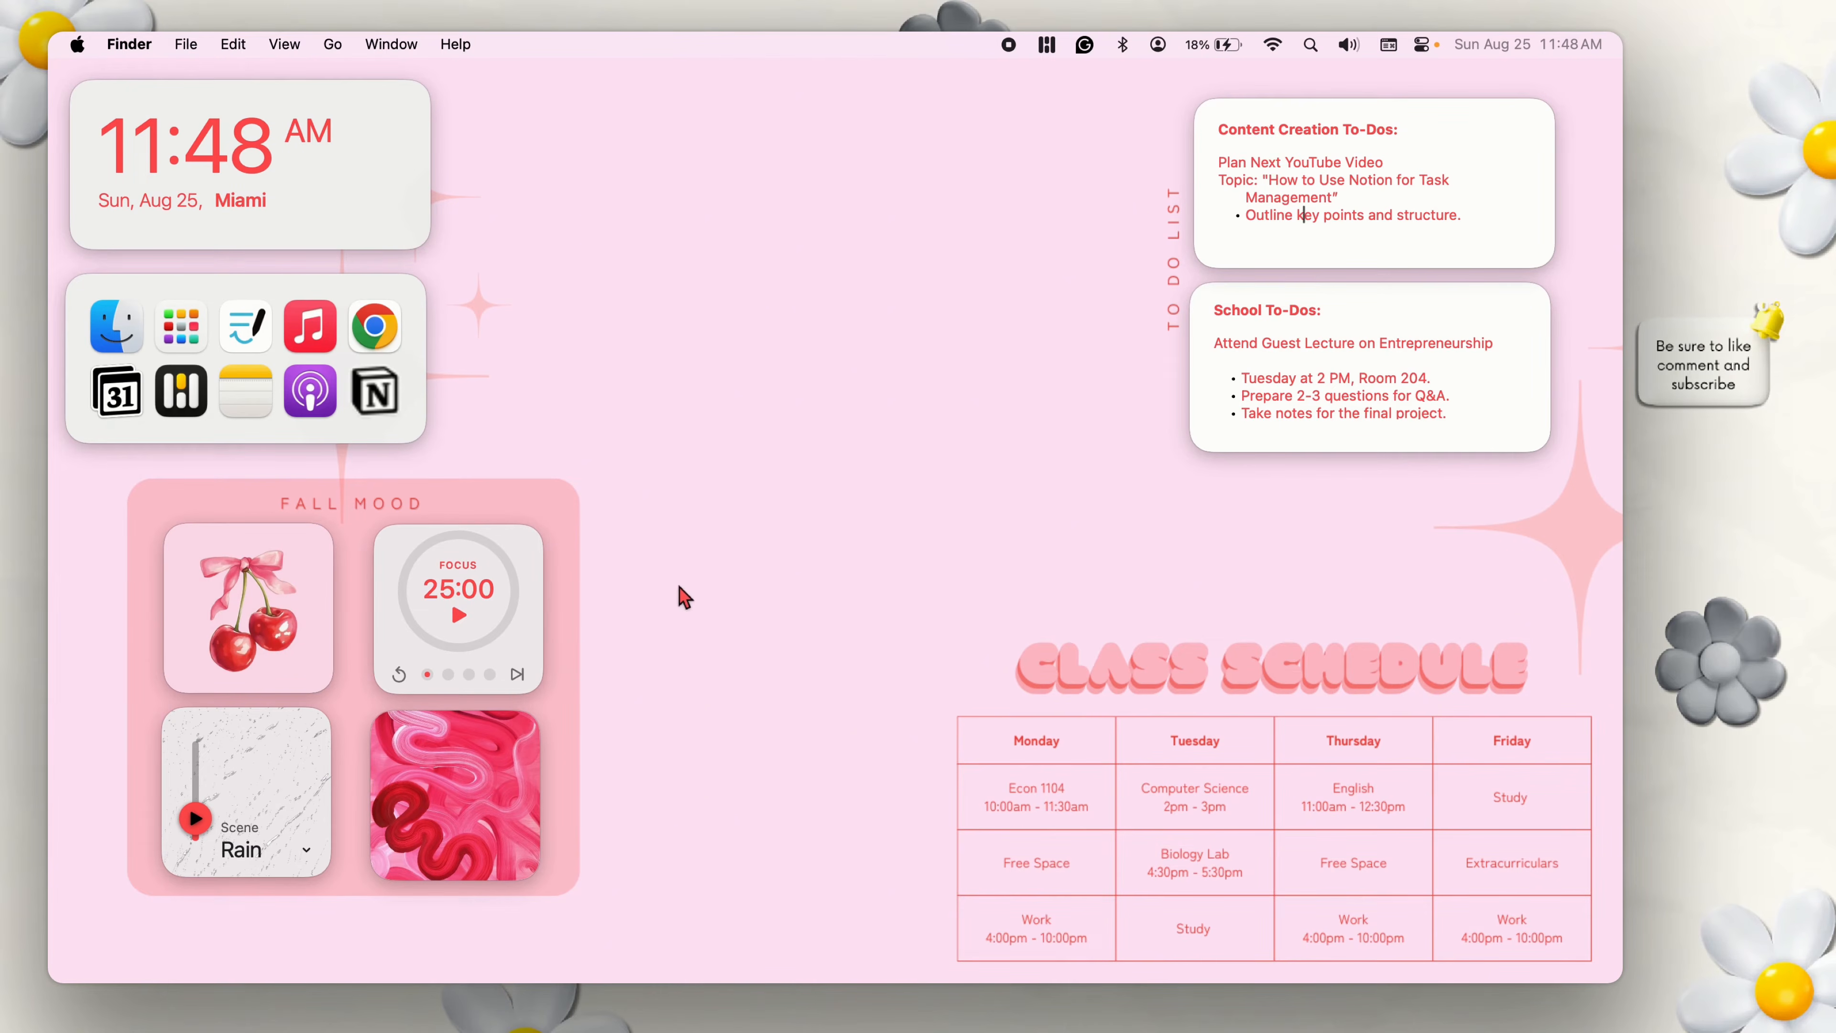
Open the WidgetWall widget gallery and look at the Confetti and Clock widgets.
click(760, 509)
click(1047, 46)
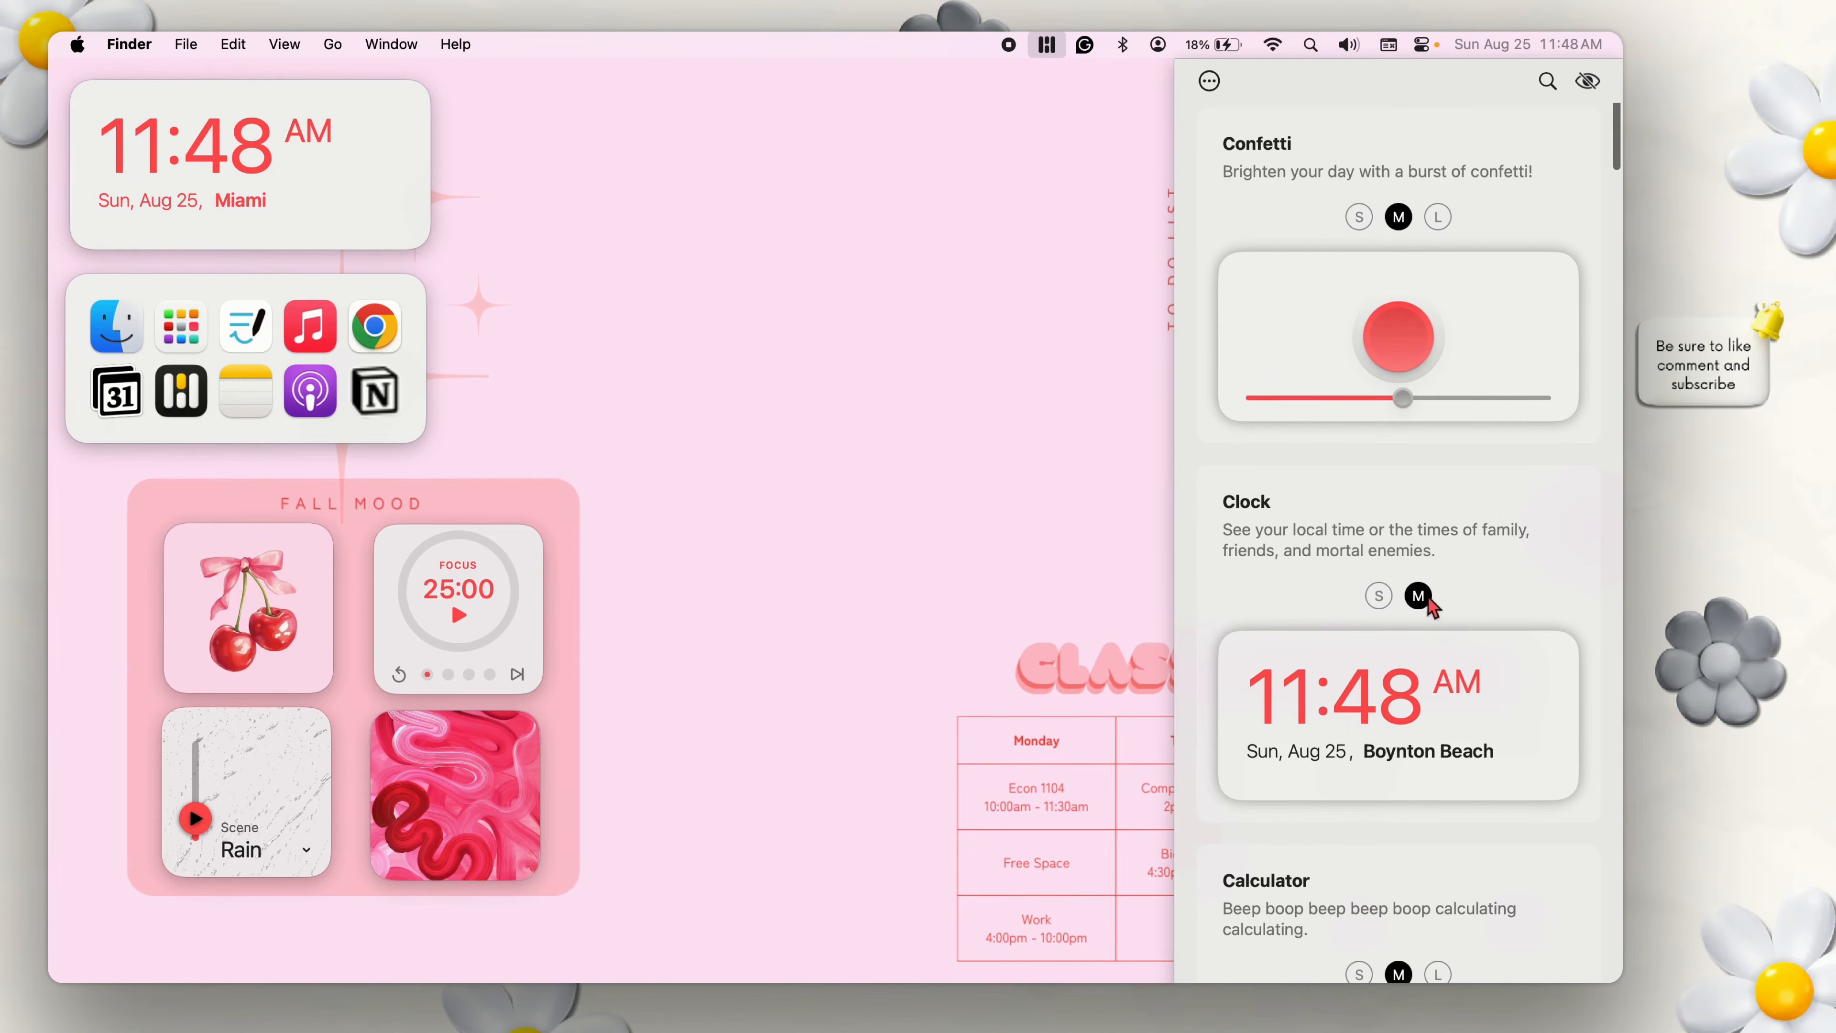
mouse_move(1401, 389)
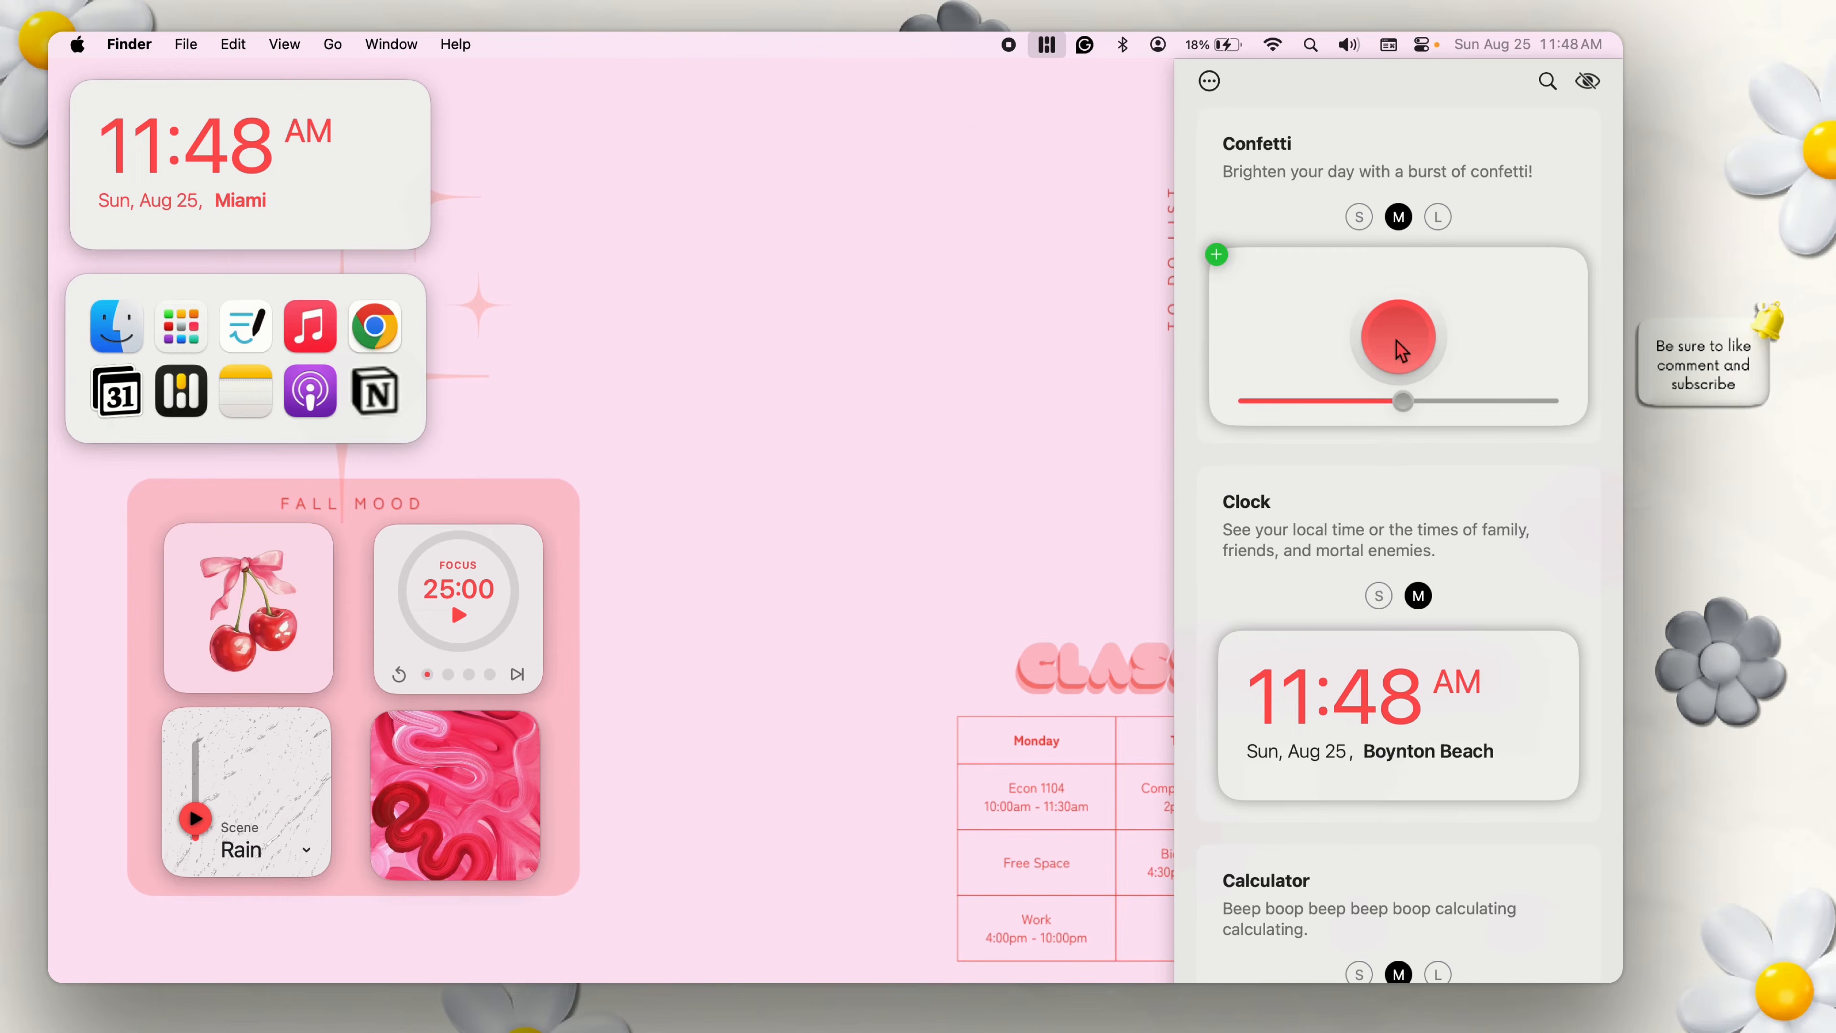
Add a medium Timer widget from the gallery to the desktop and start it with 57 minutes.
scroll(1385, 670, down, 8)
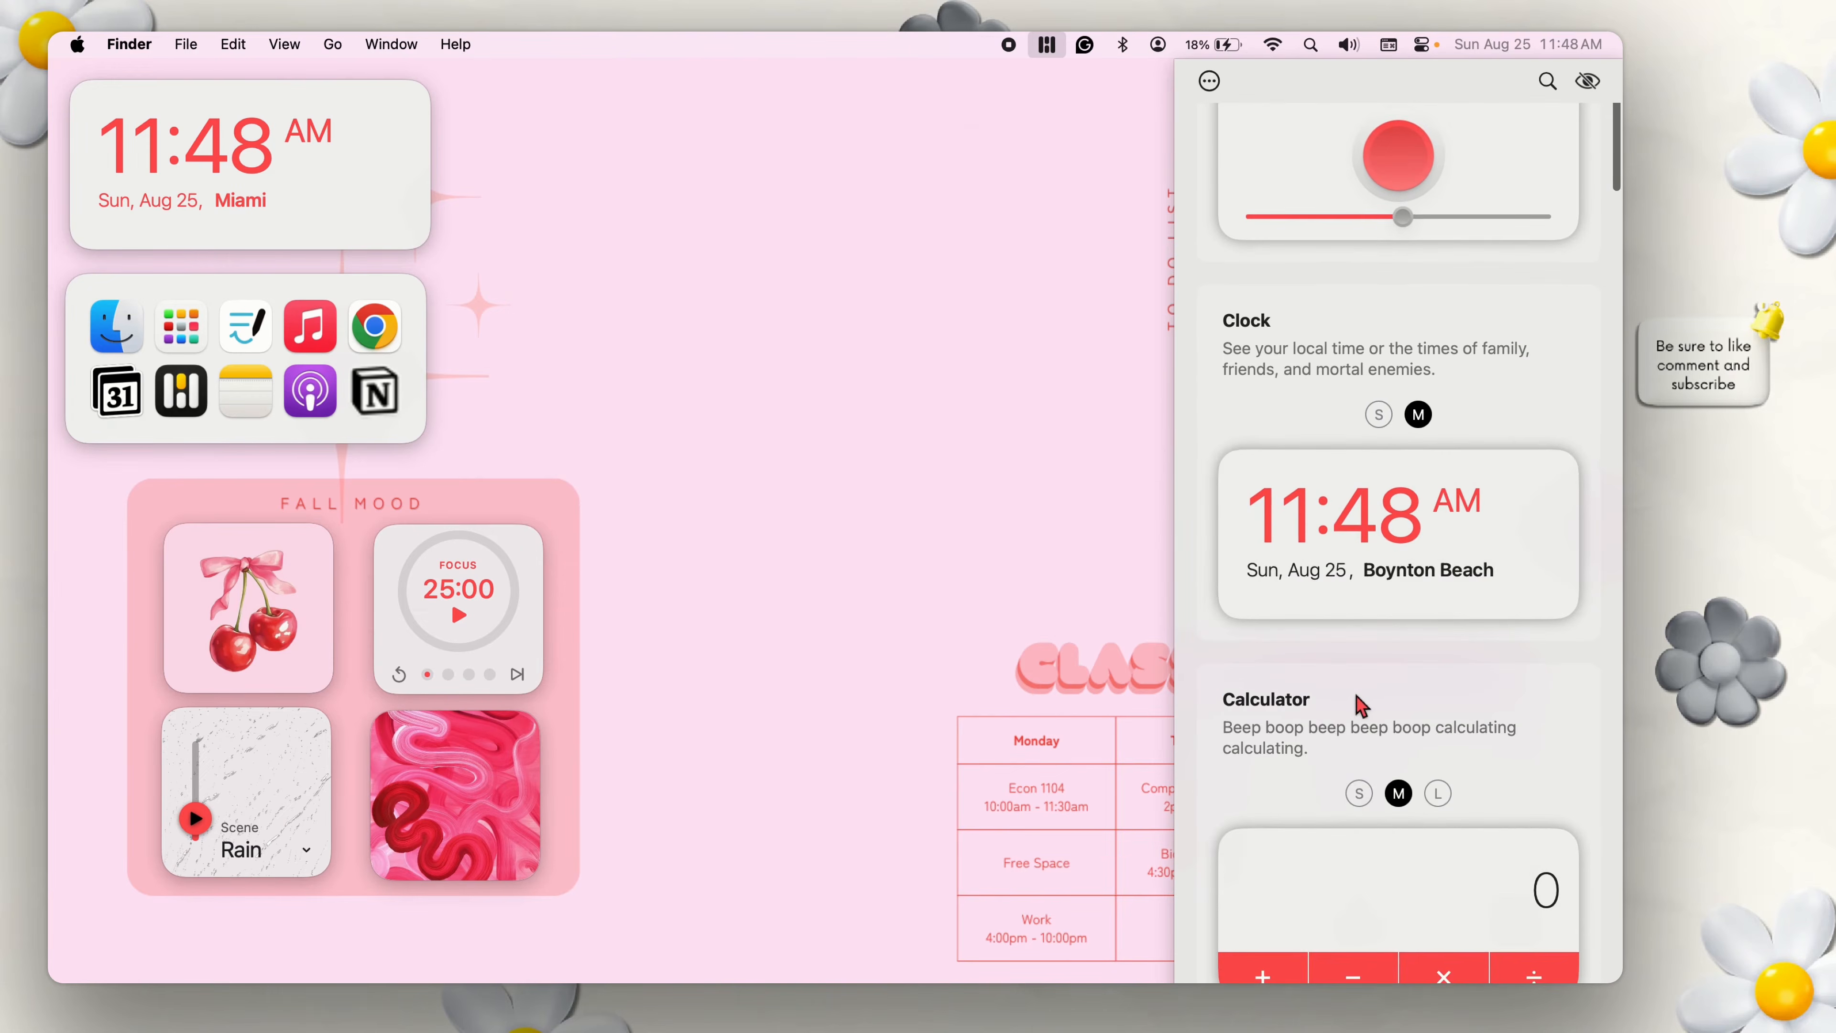
scroll(1346, 701, down, 15)
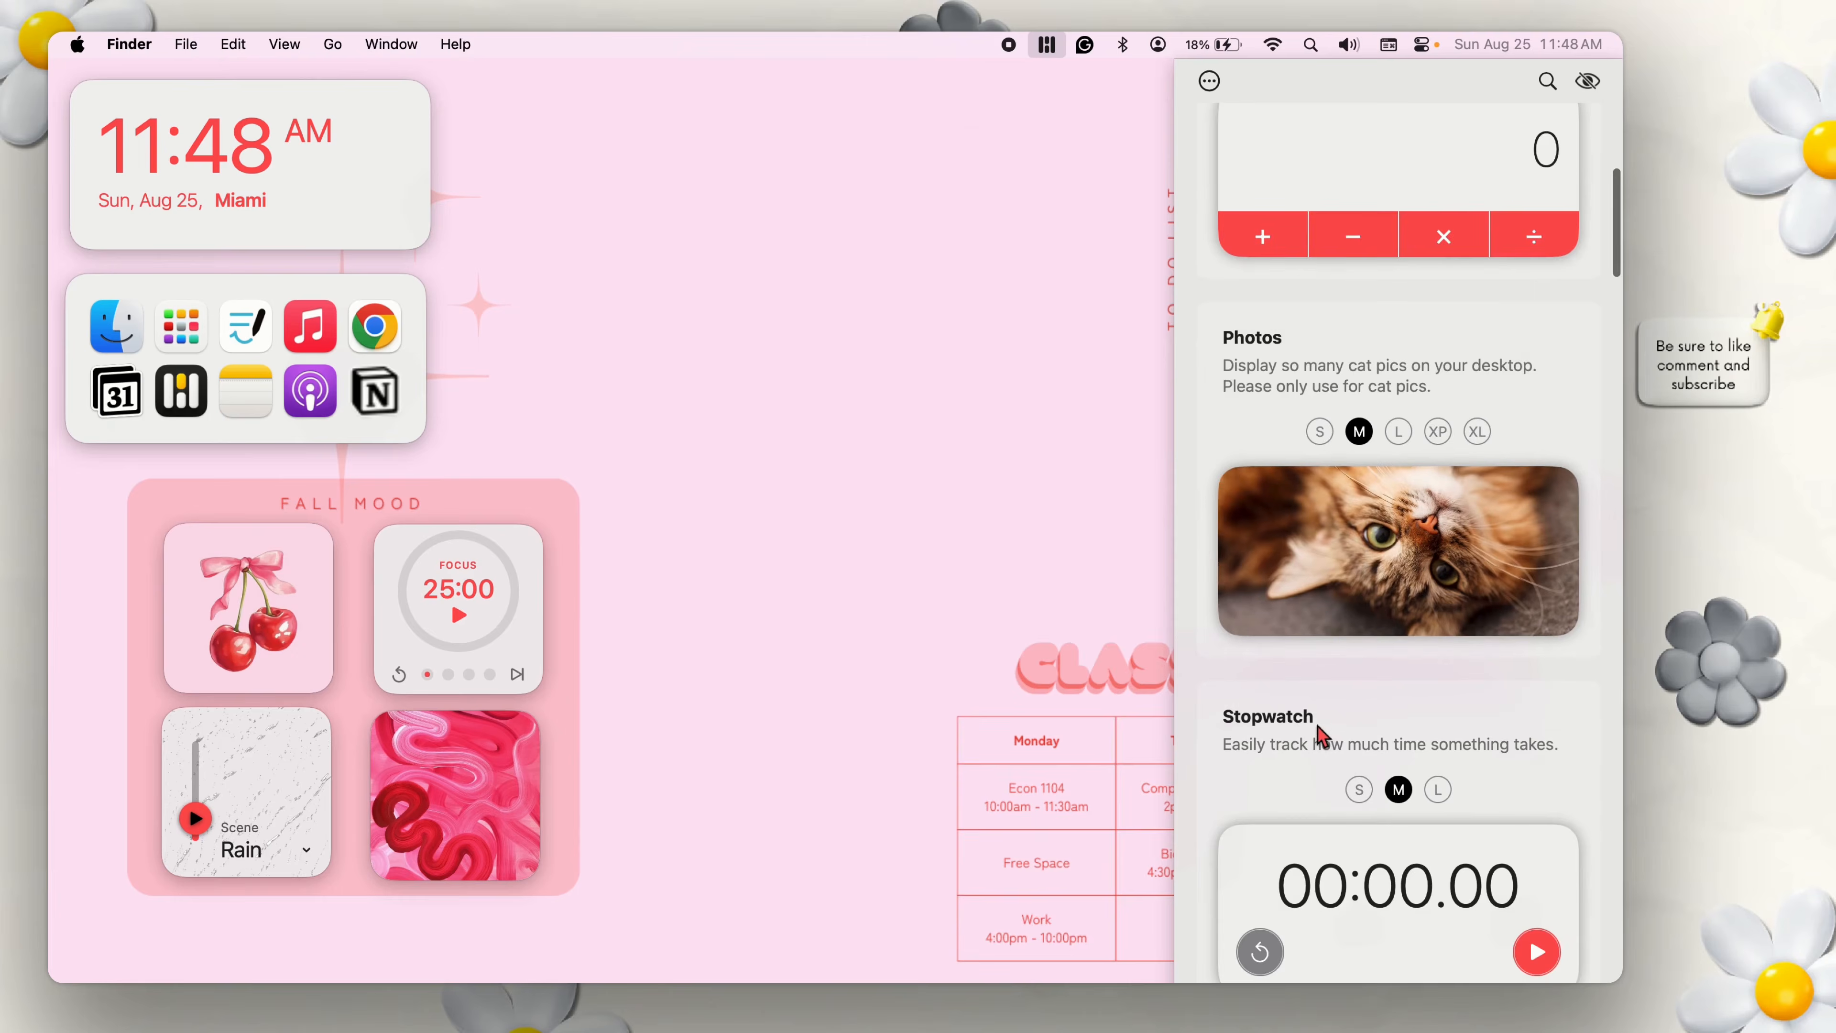
scroll(1310, 726, down, 10)
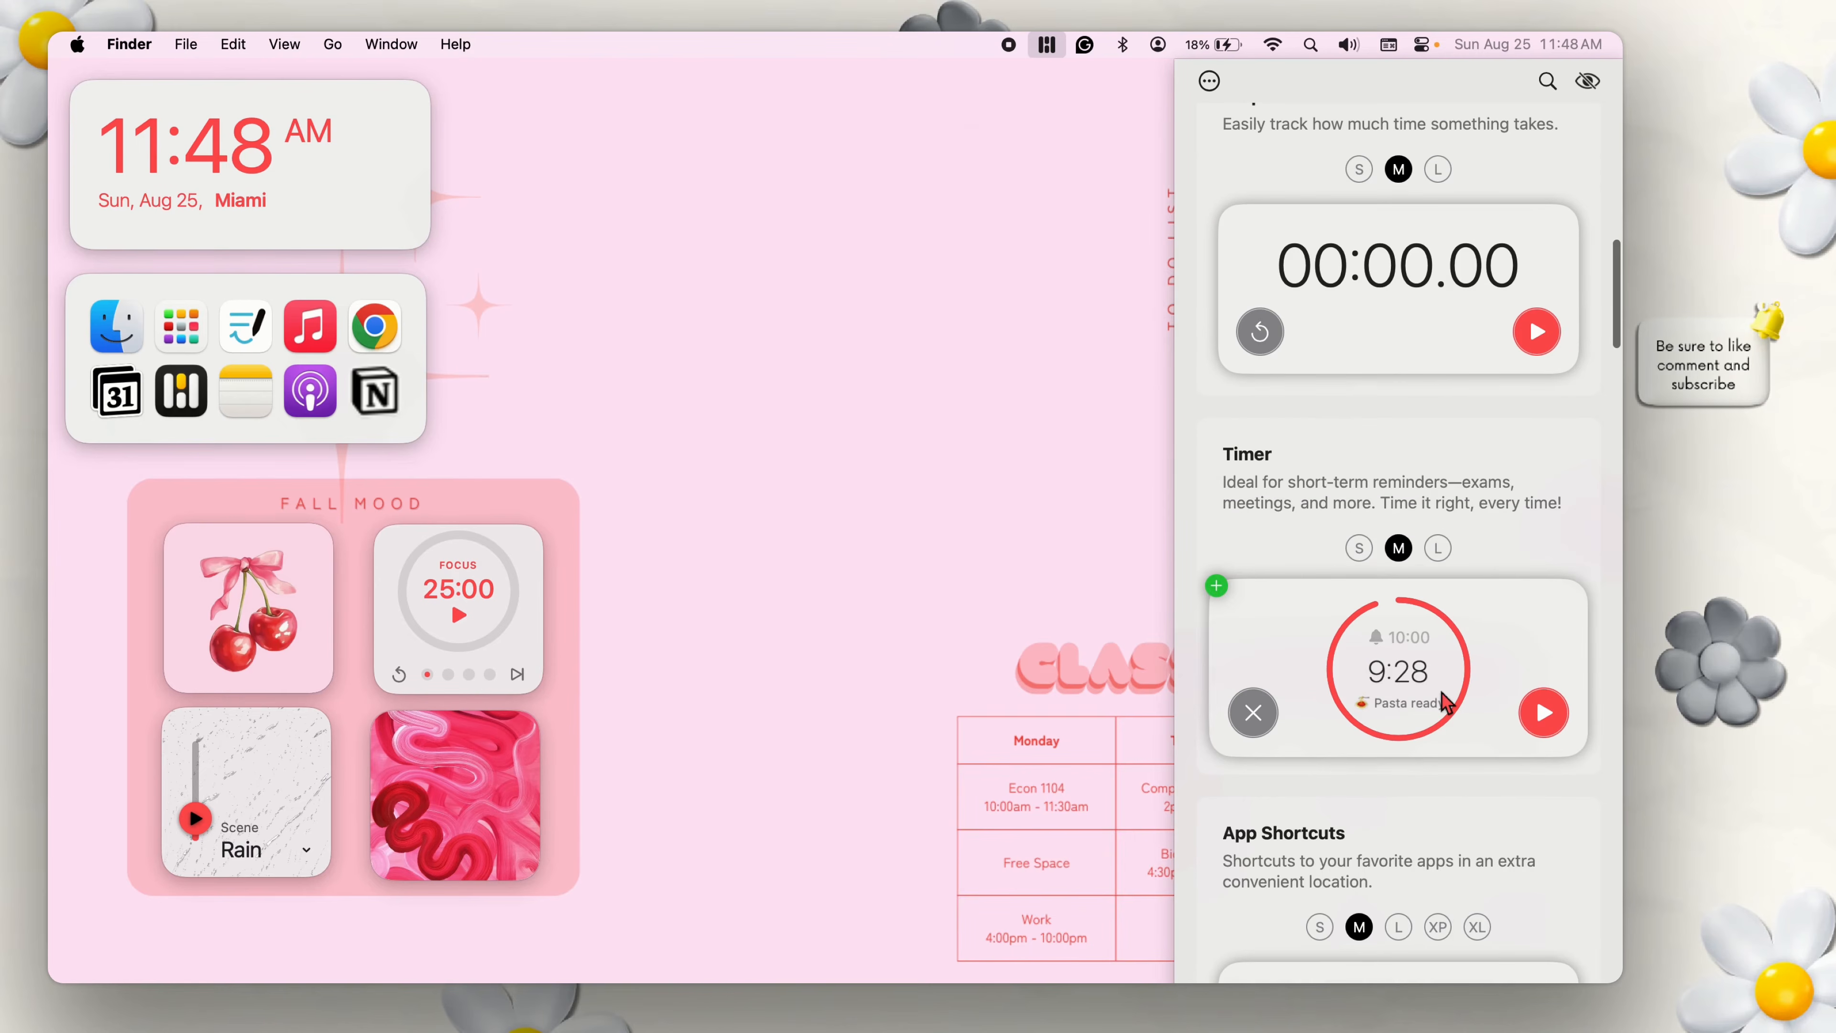
click(1444, 700)
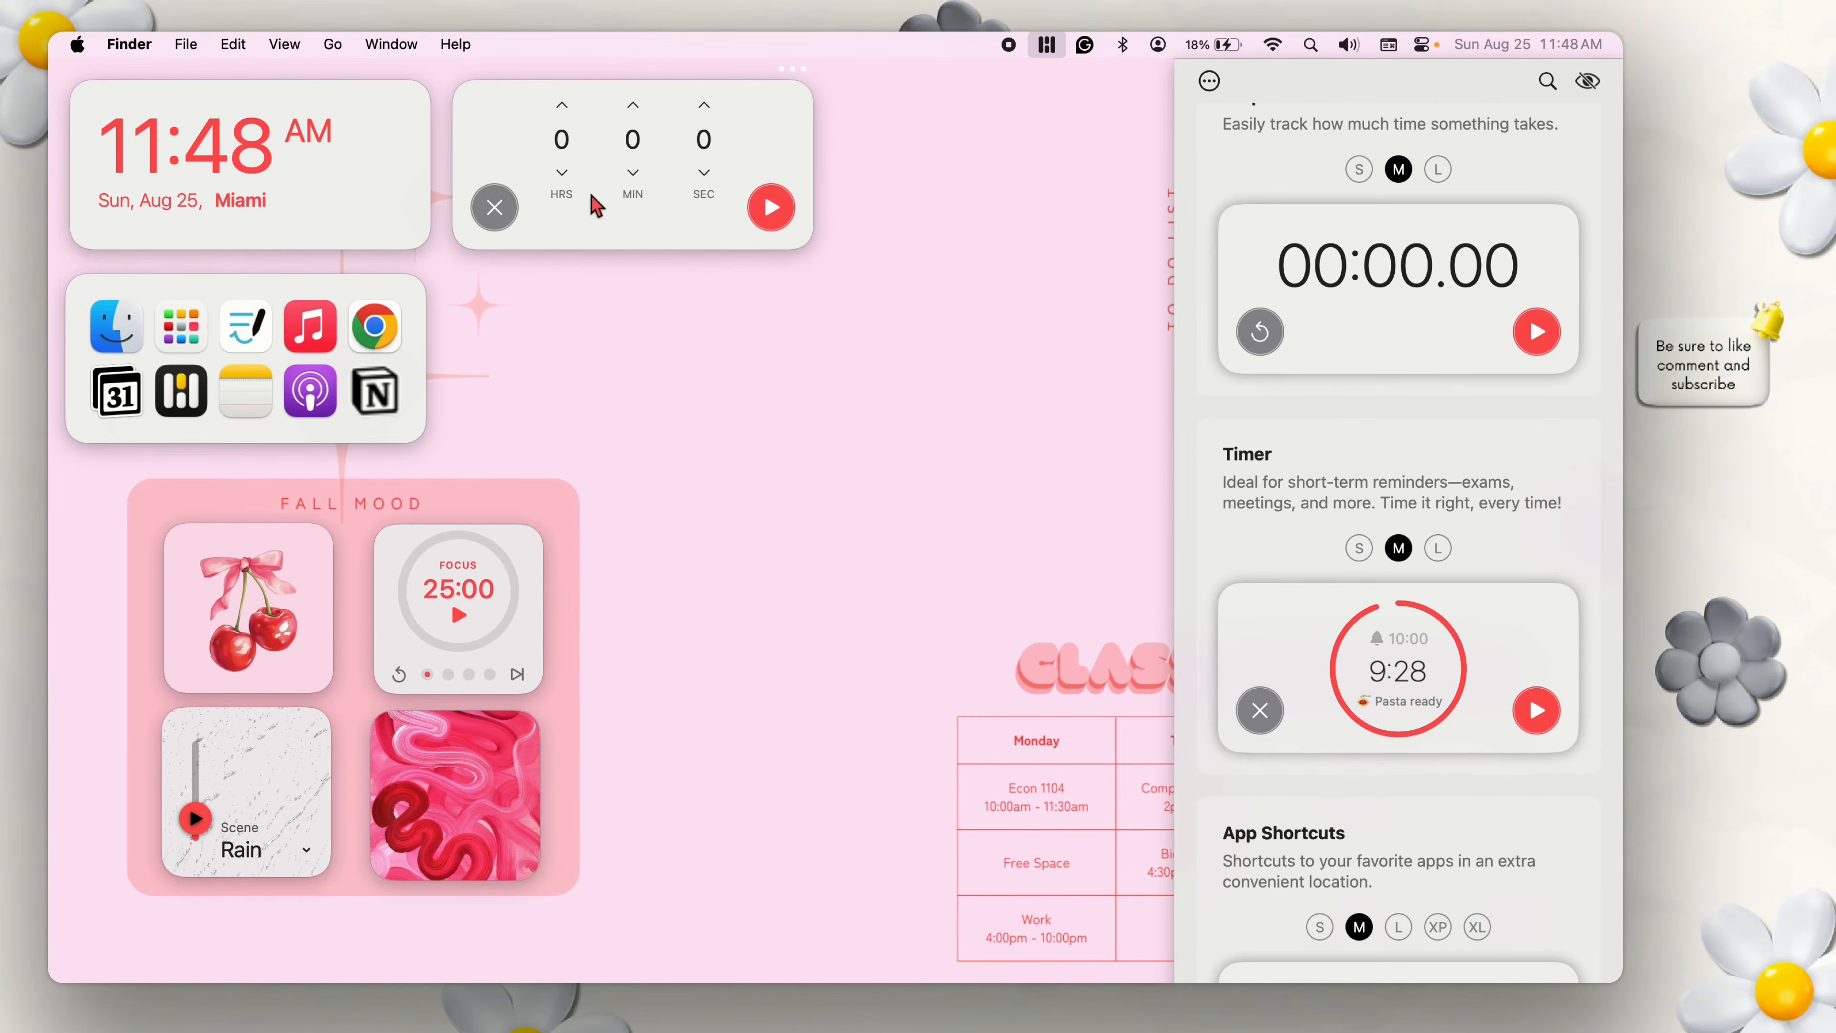
click(632, 172)
click(633, 172)
click(633, 172)
click(770, 208)
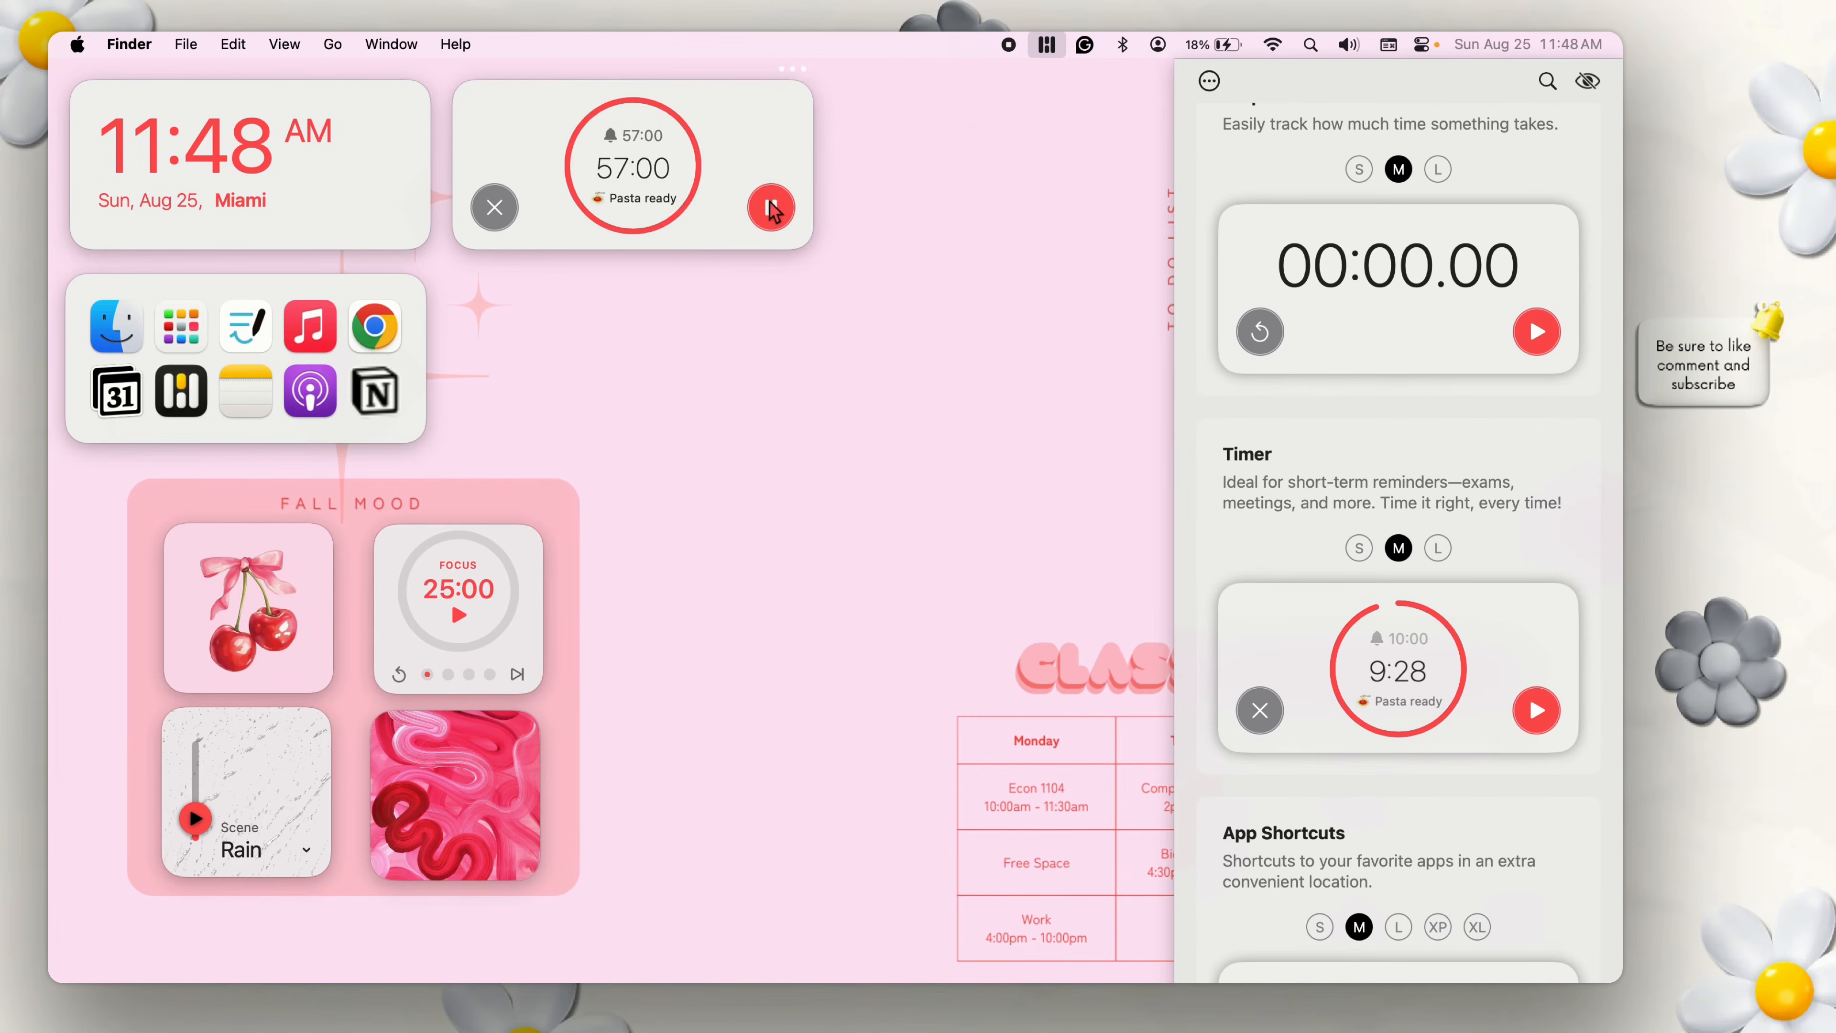
Look at the label option in the Timer widget's settings and delete the widget from the desktop.
click(793, 70)
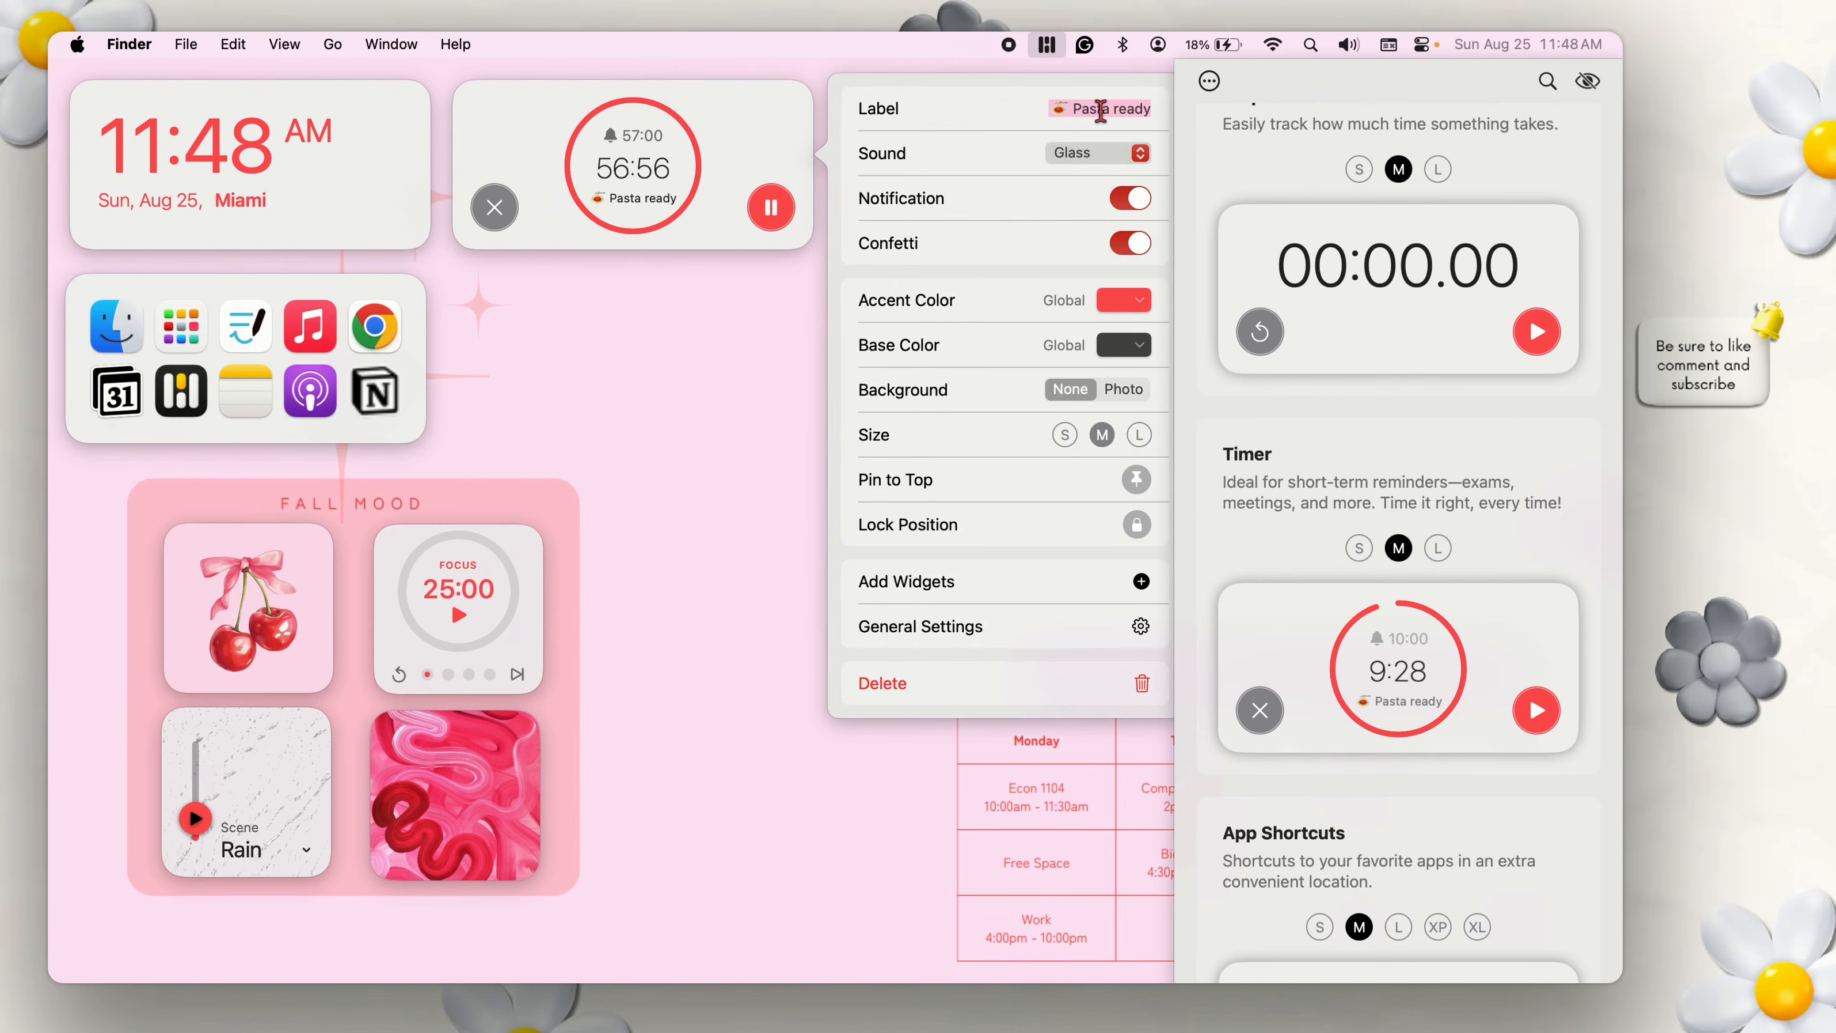
click(1098, 109)
click(666, 549)
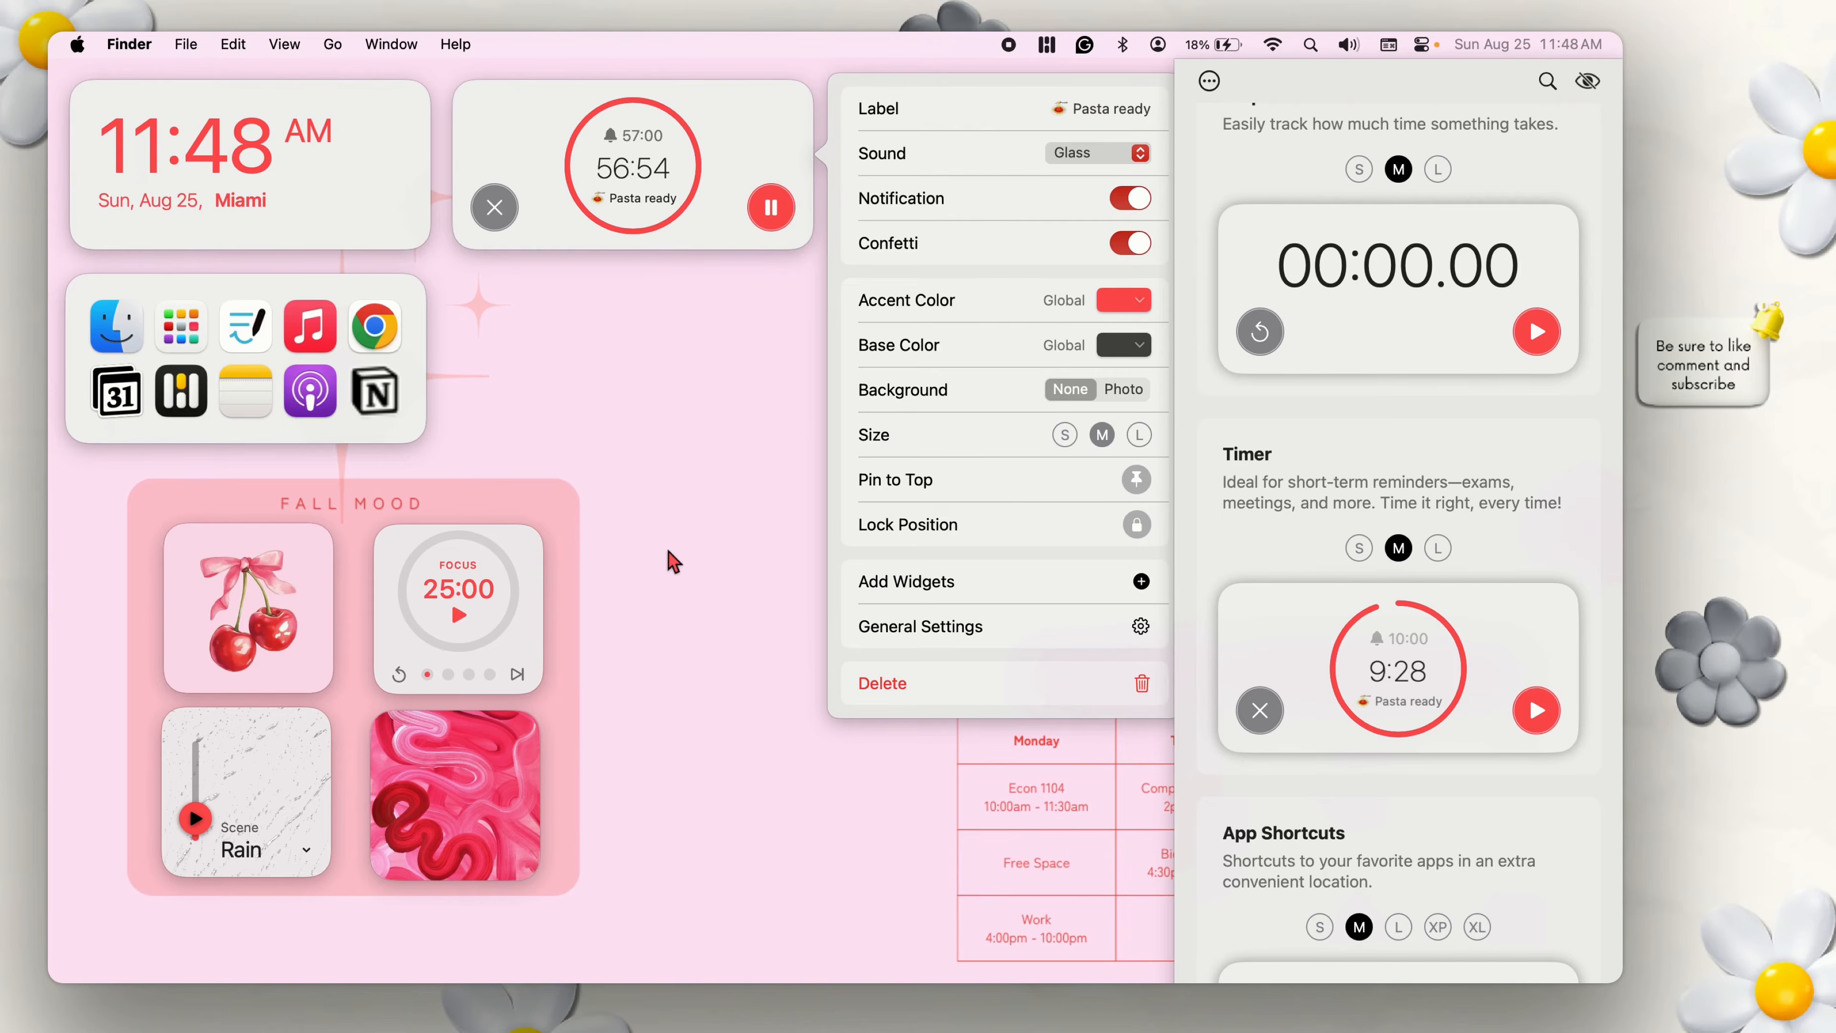
click(793, 69)
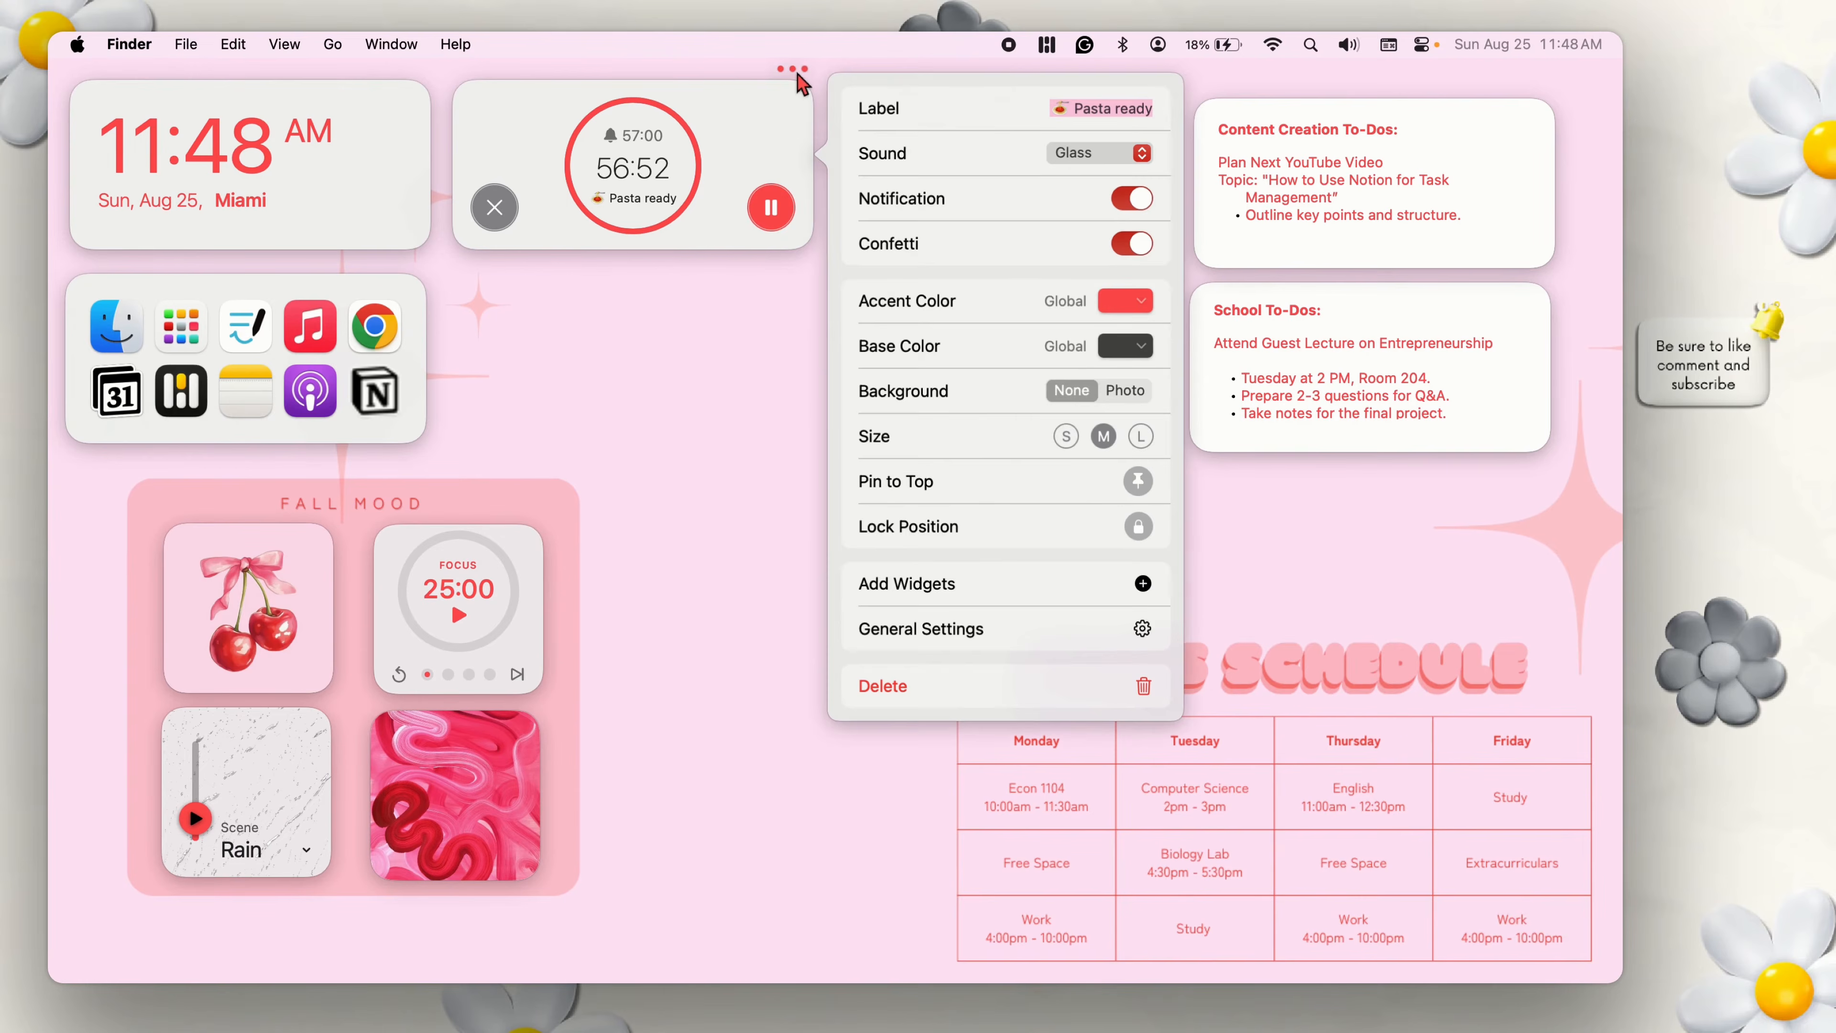
click(963, 683)
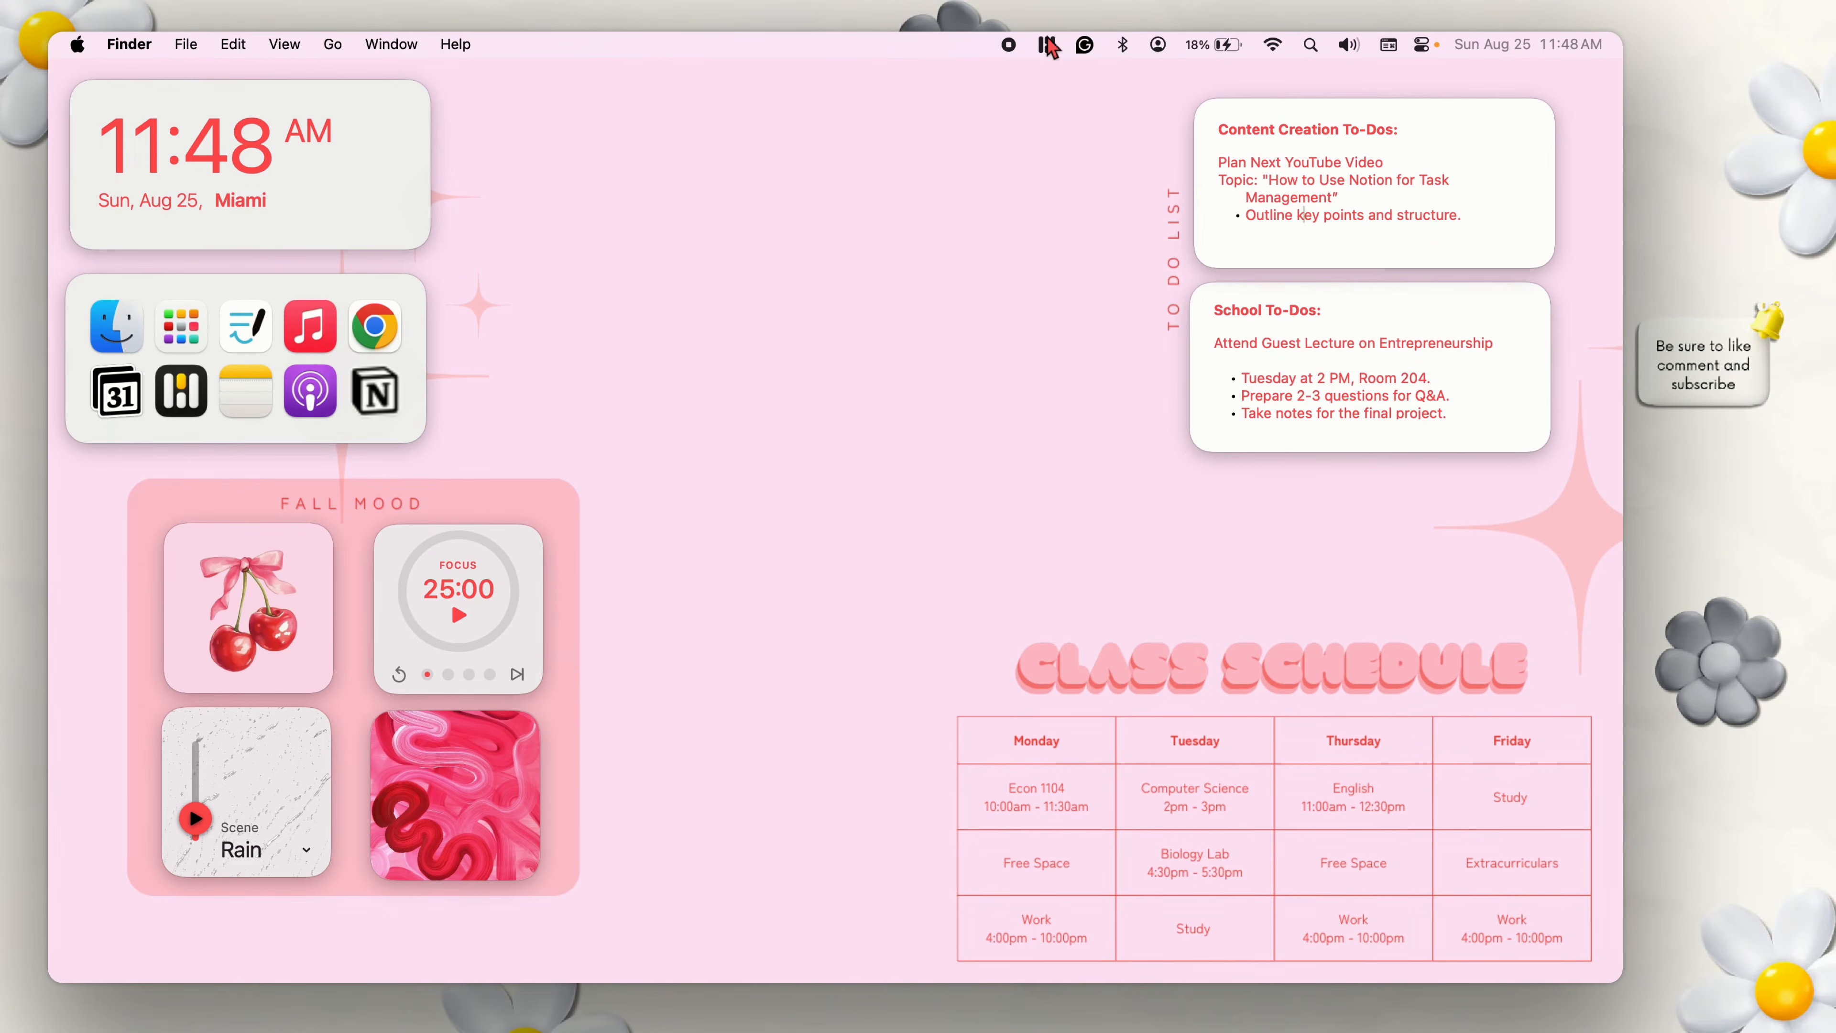
Look through the WidgetWall gallery down to the Sticky Notes and Browser widgets and close the gallery.
click(1047, 42)
scroll(1377, 656, down, 8)
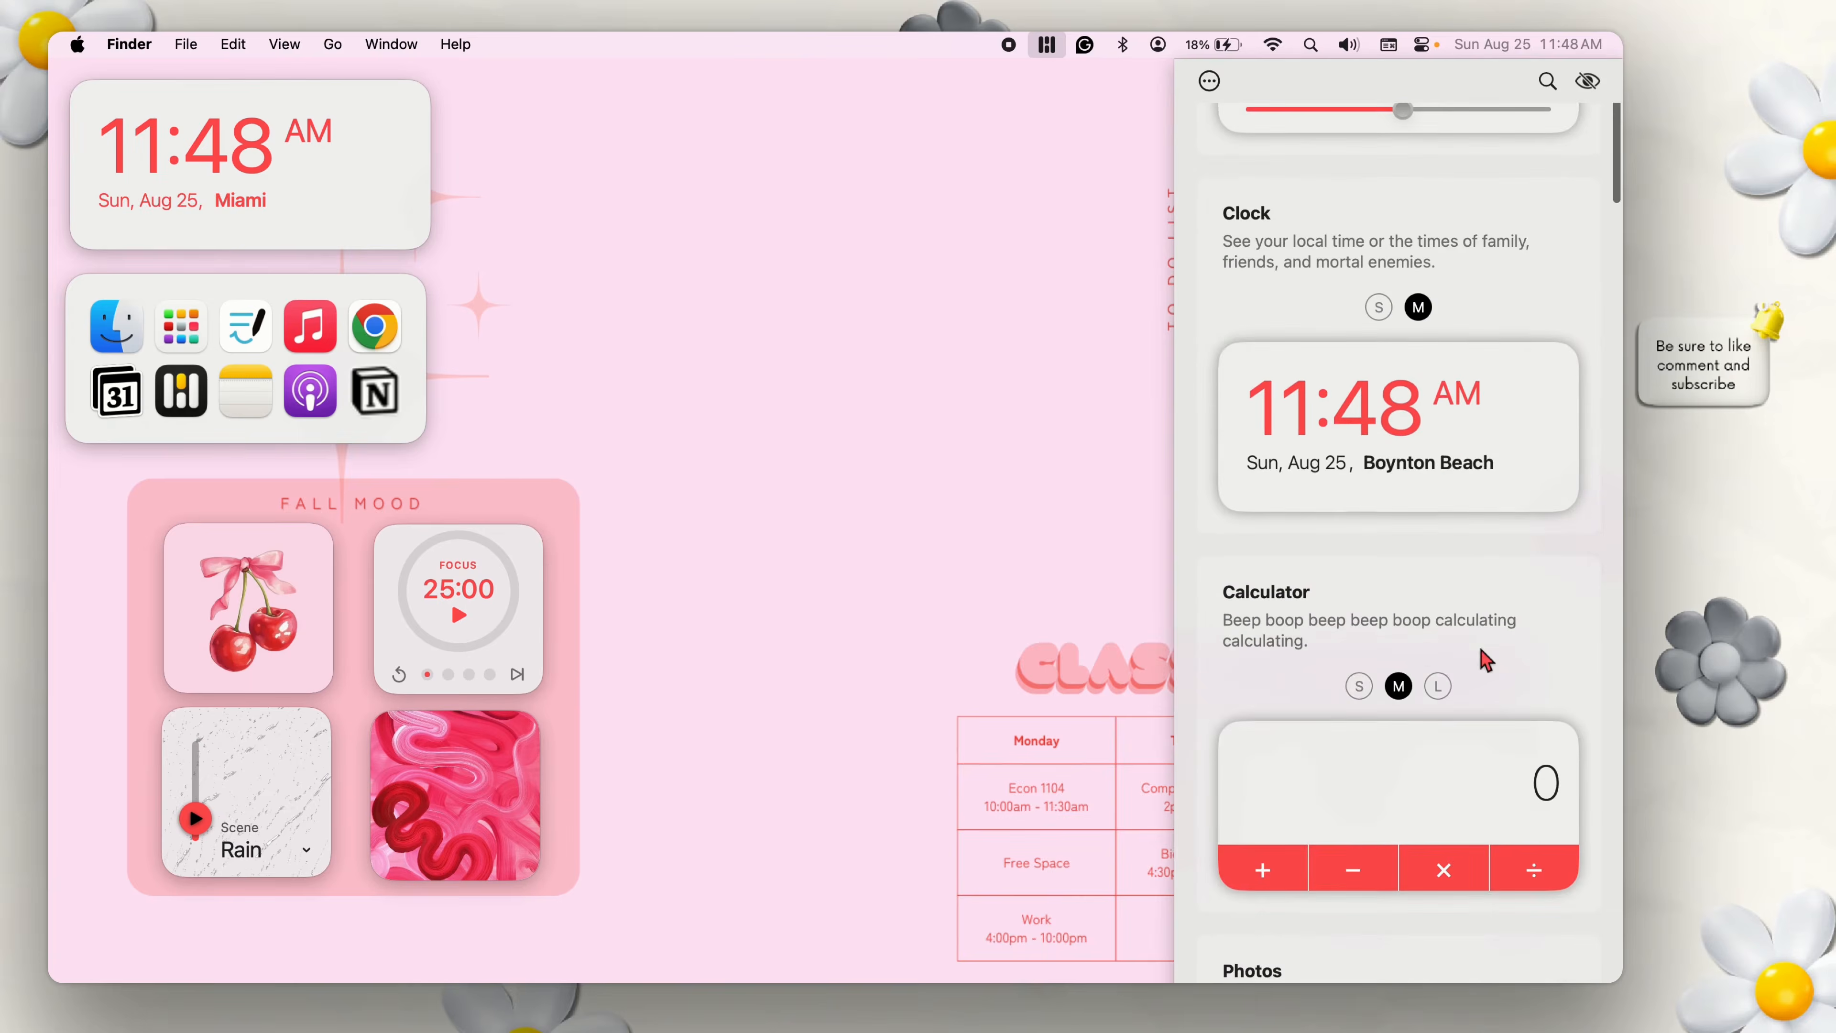
drag(1606, 192, 1607, 389)
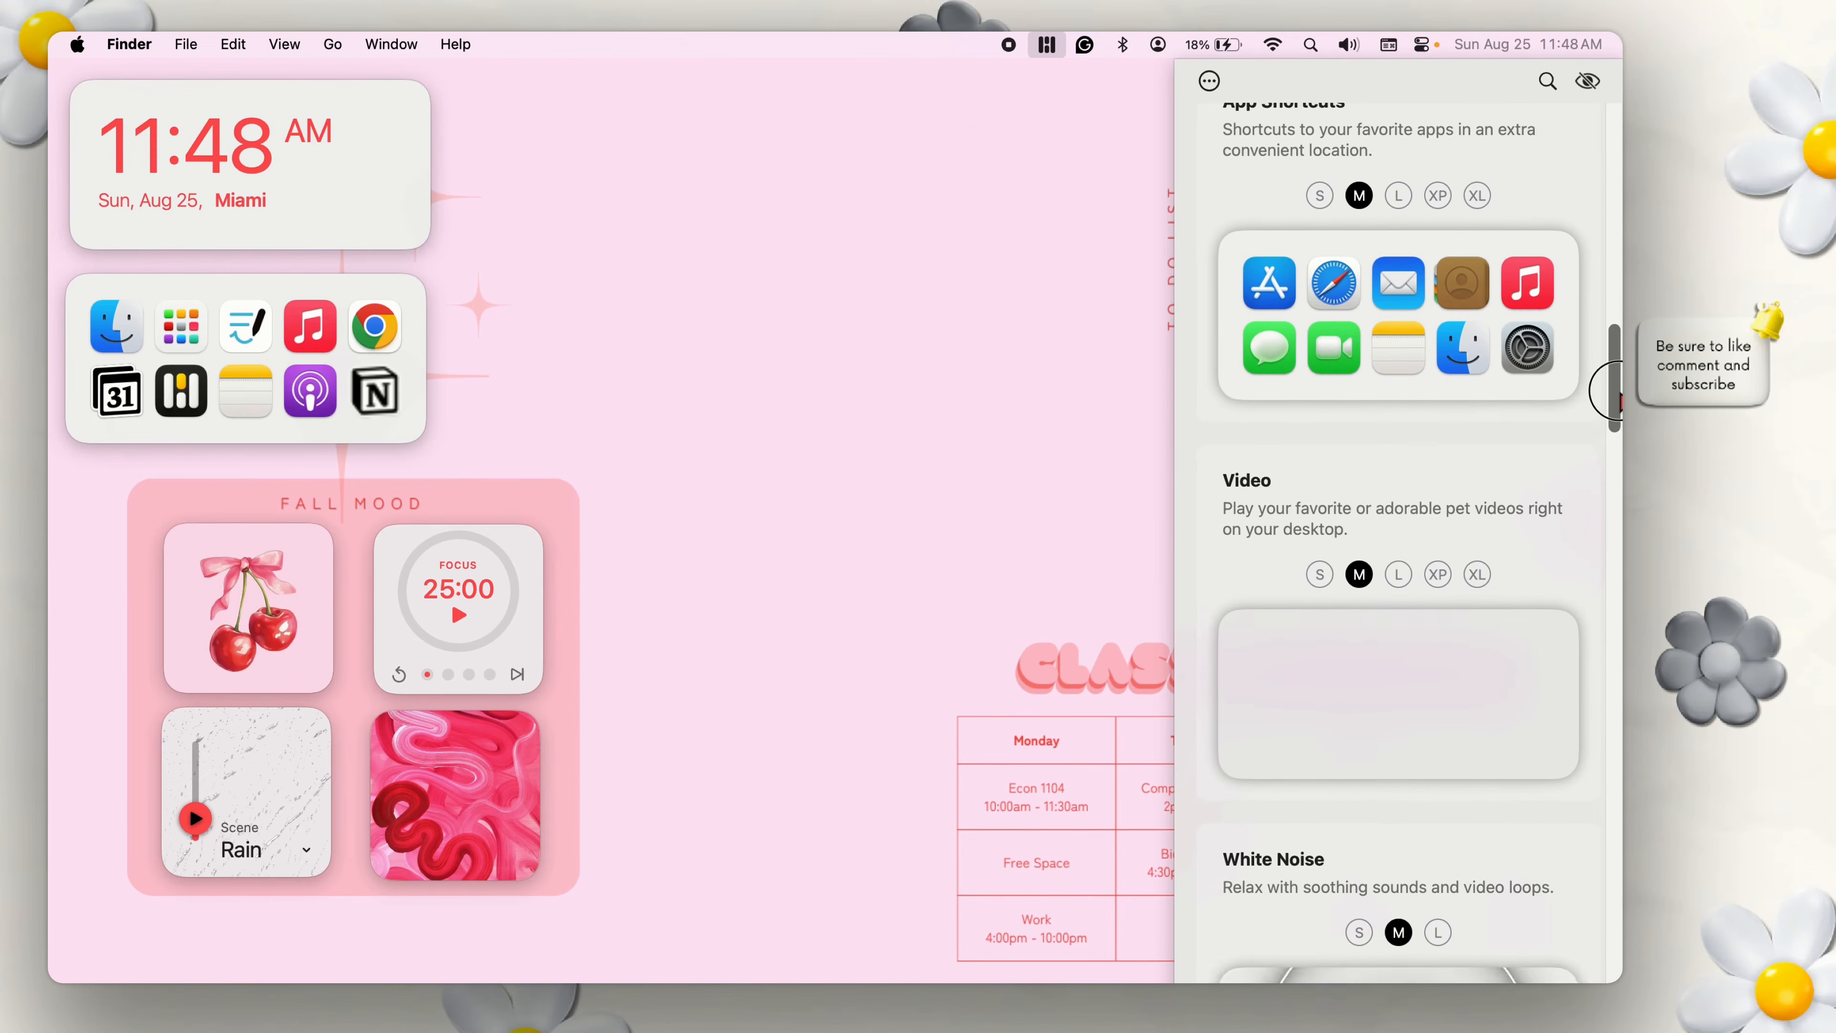
drag(1617, 398, 1603, 980)
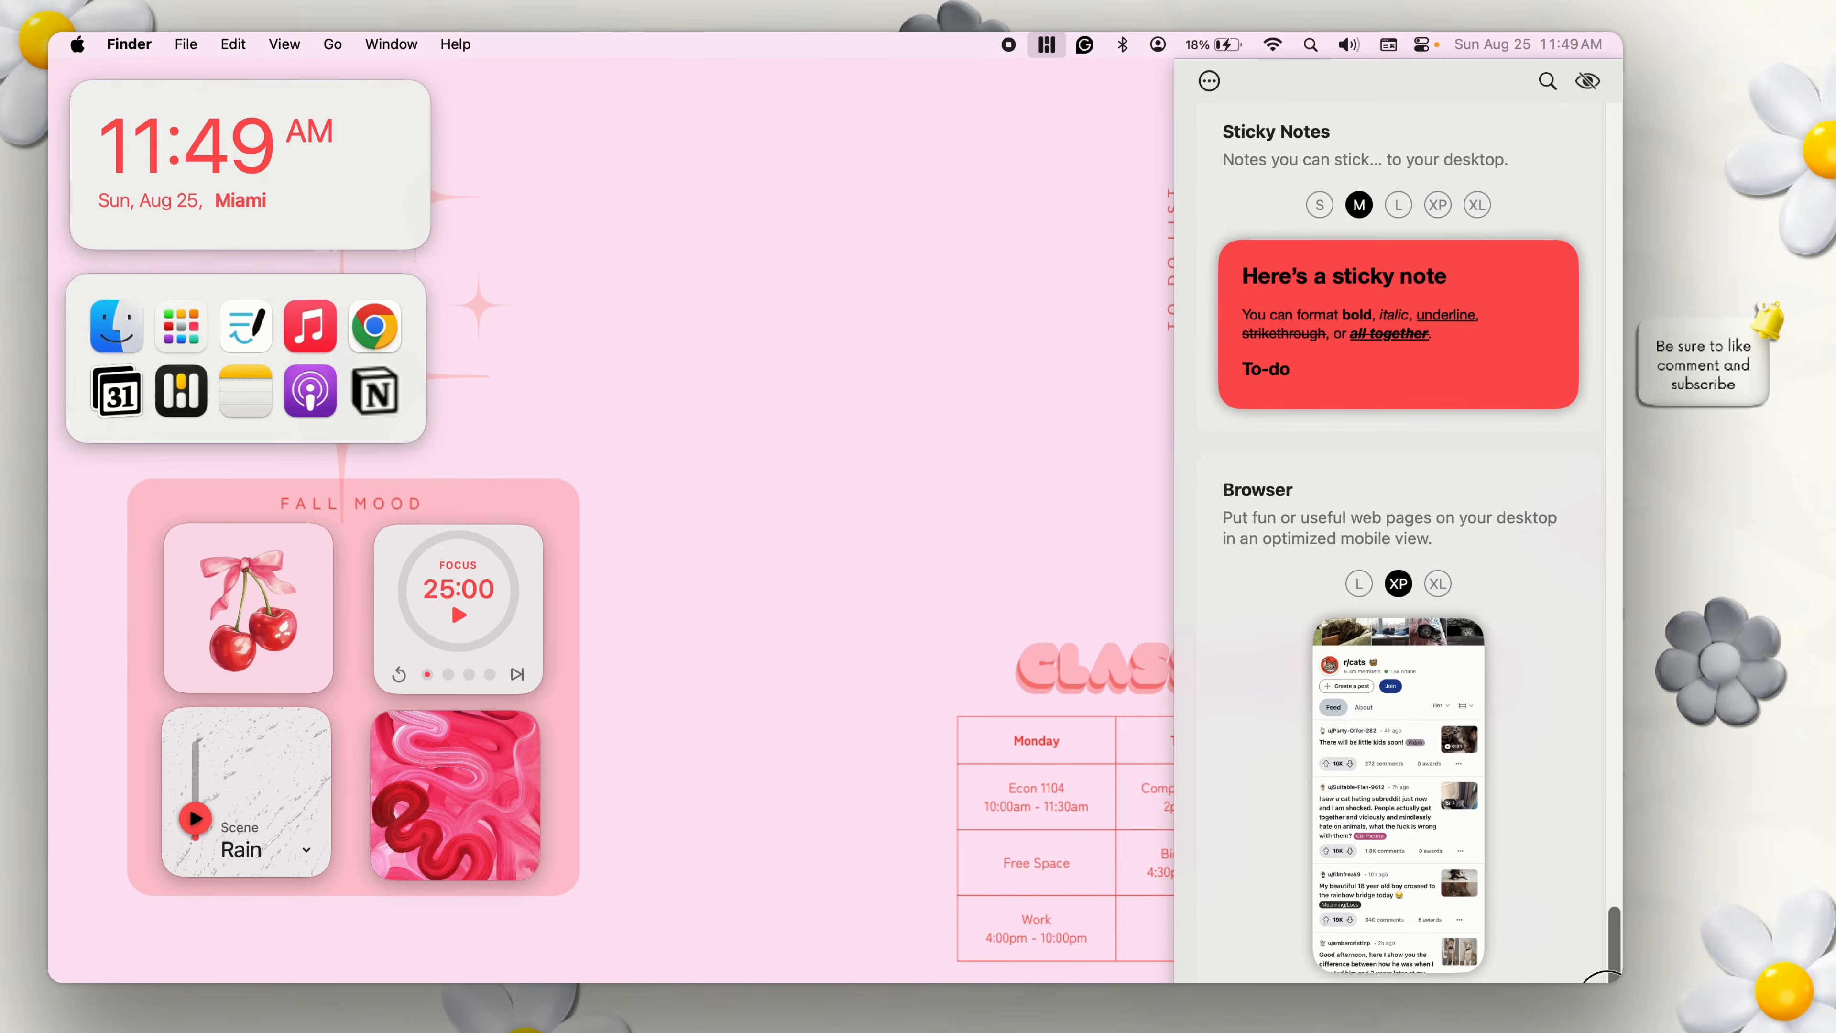
mouse_move(1376, 773)
click(785, 460)
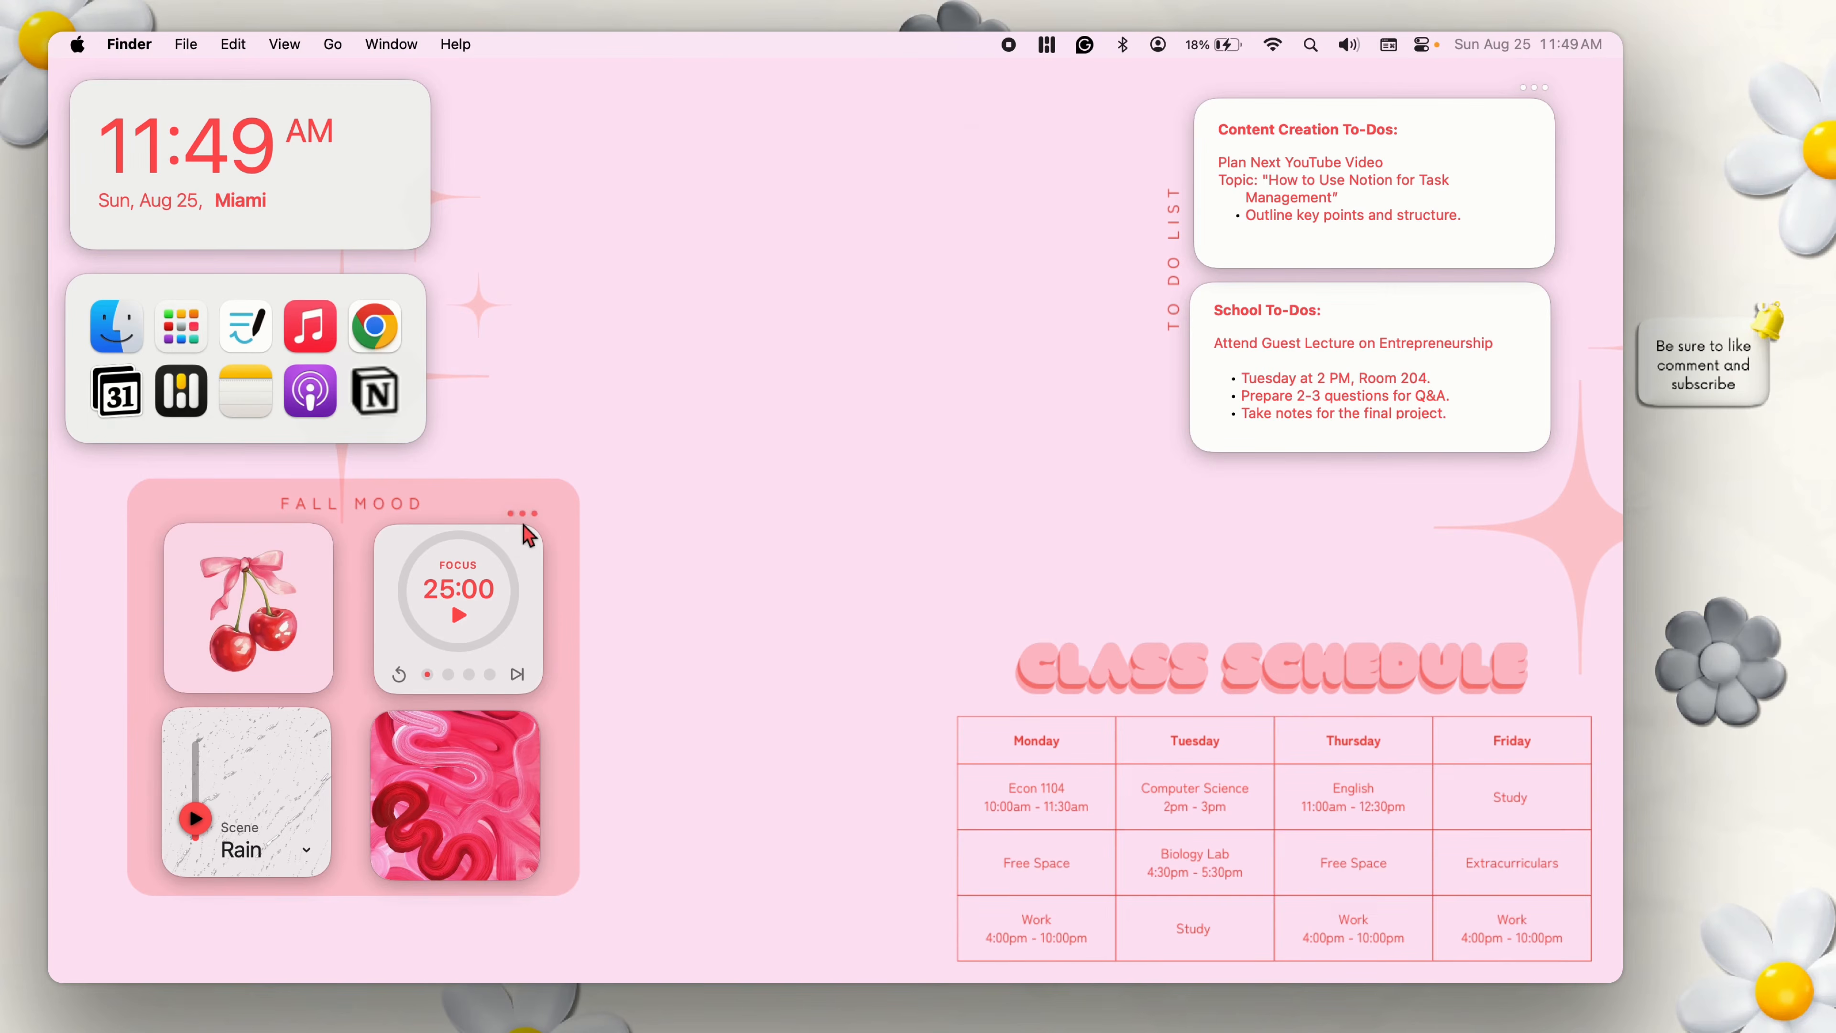
Look at the focus timer widget's settings and the list of scenes in the white noise widget.
click(523, 514)
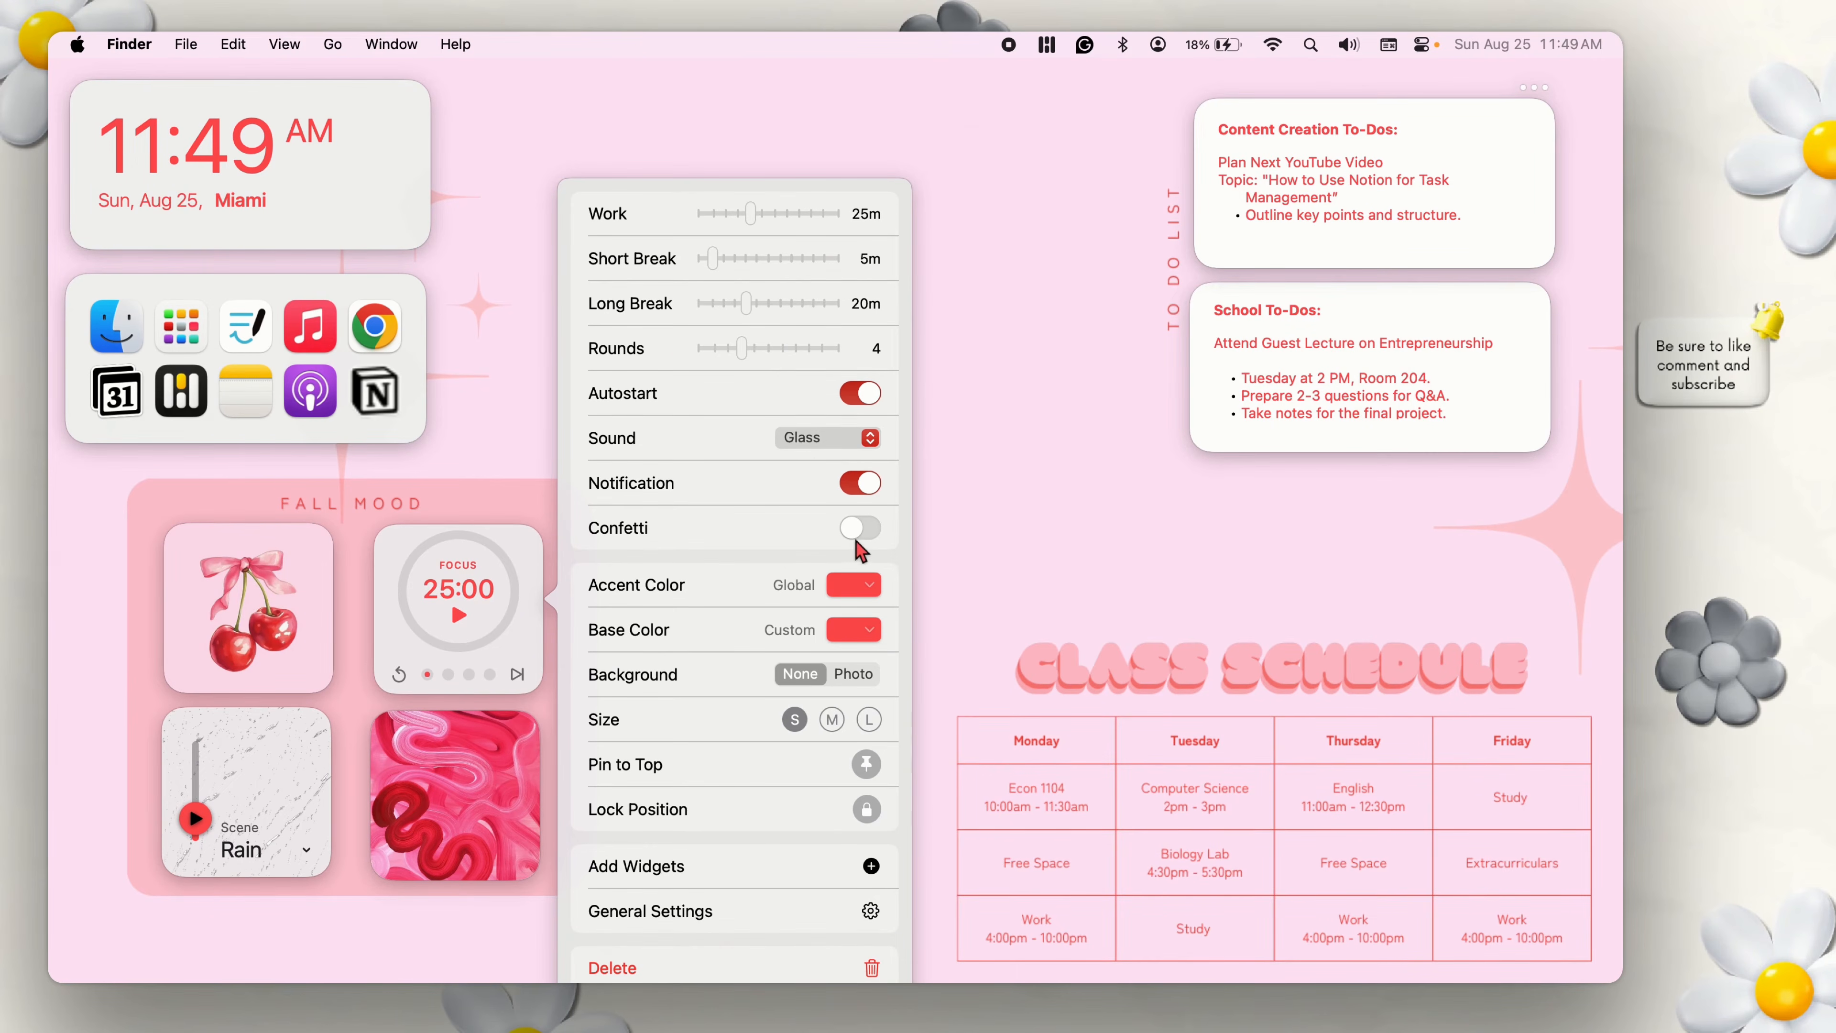
click(308, 875)
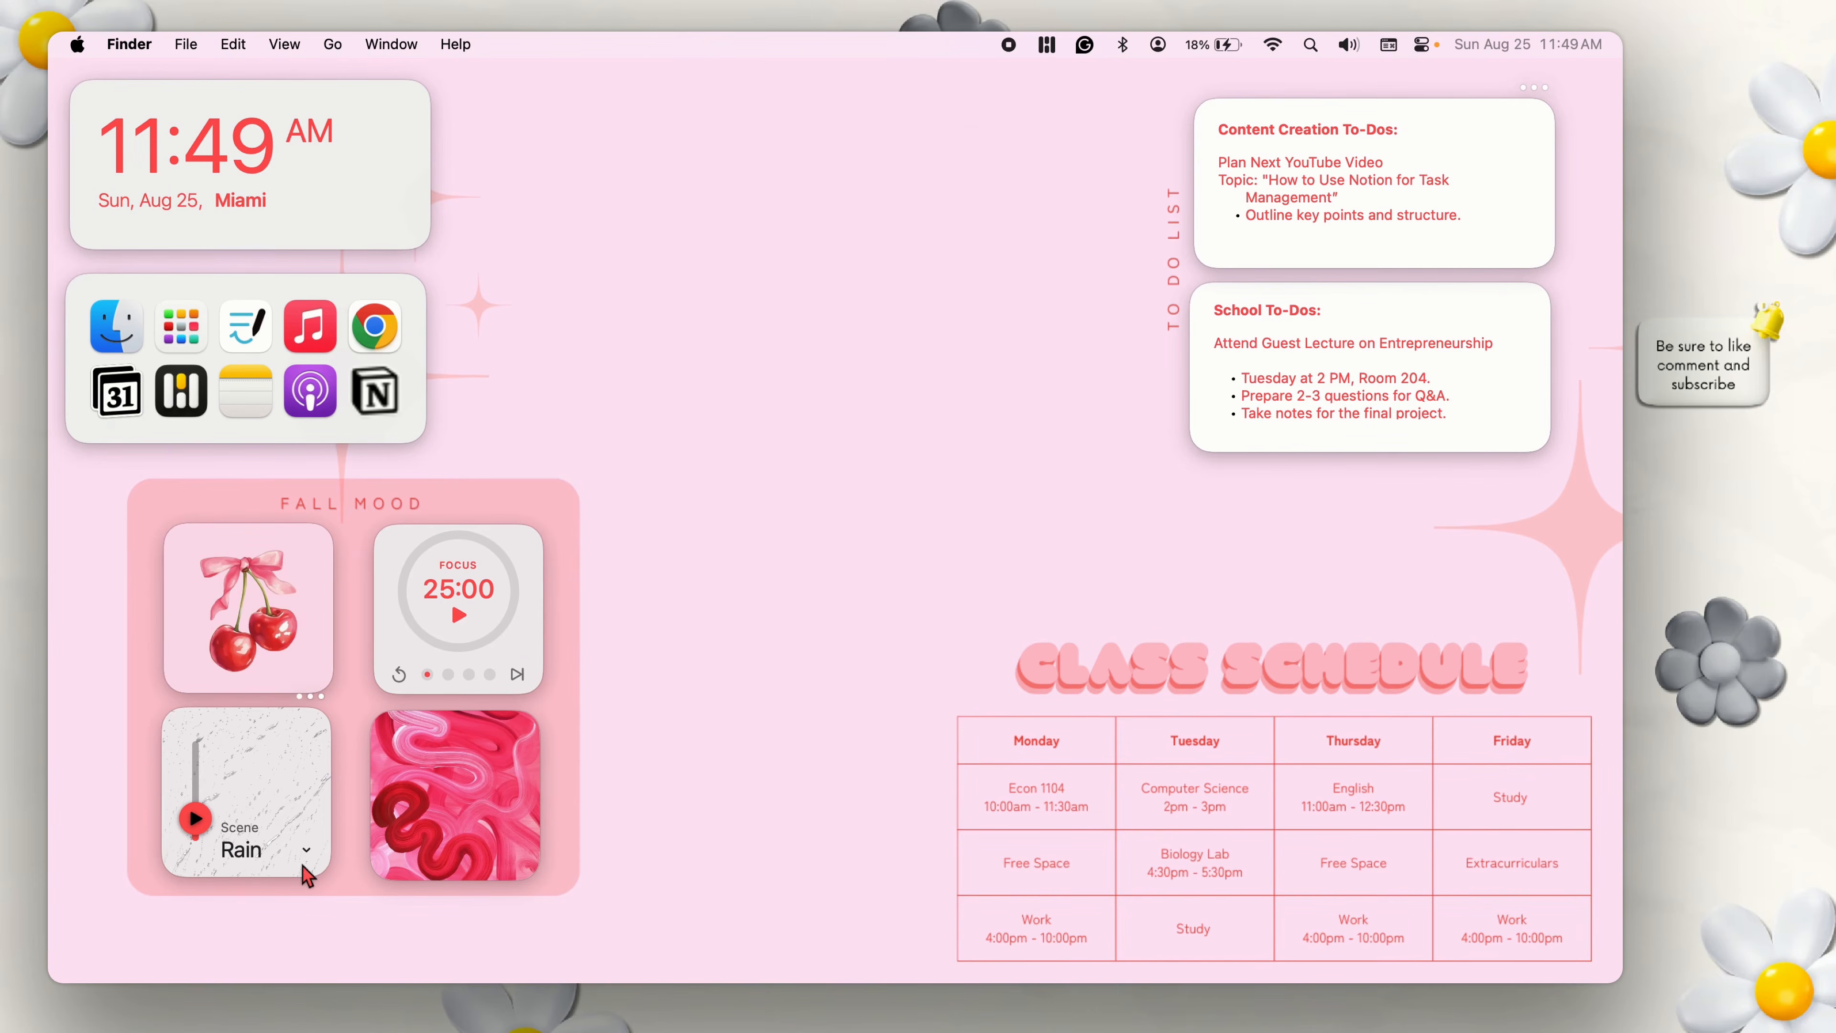
click(306, 852)
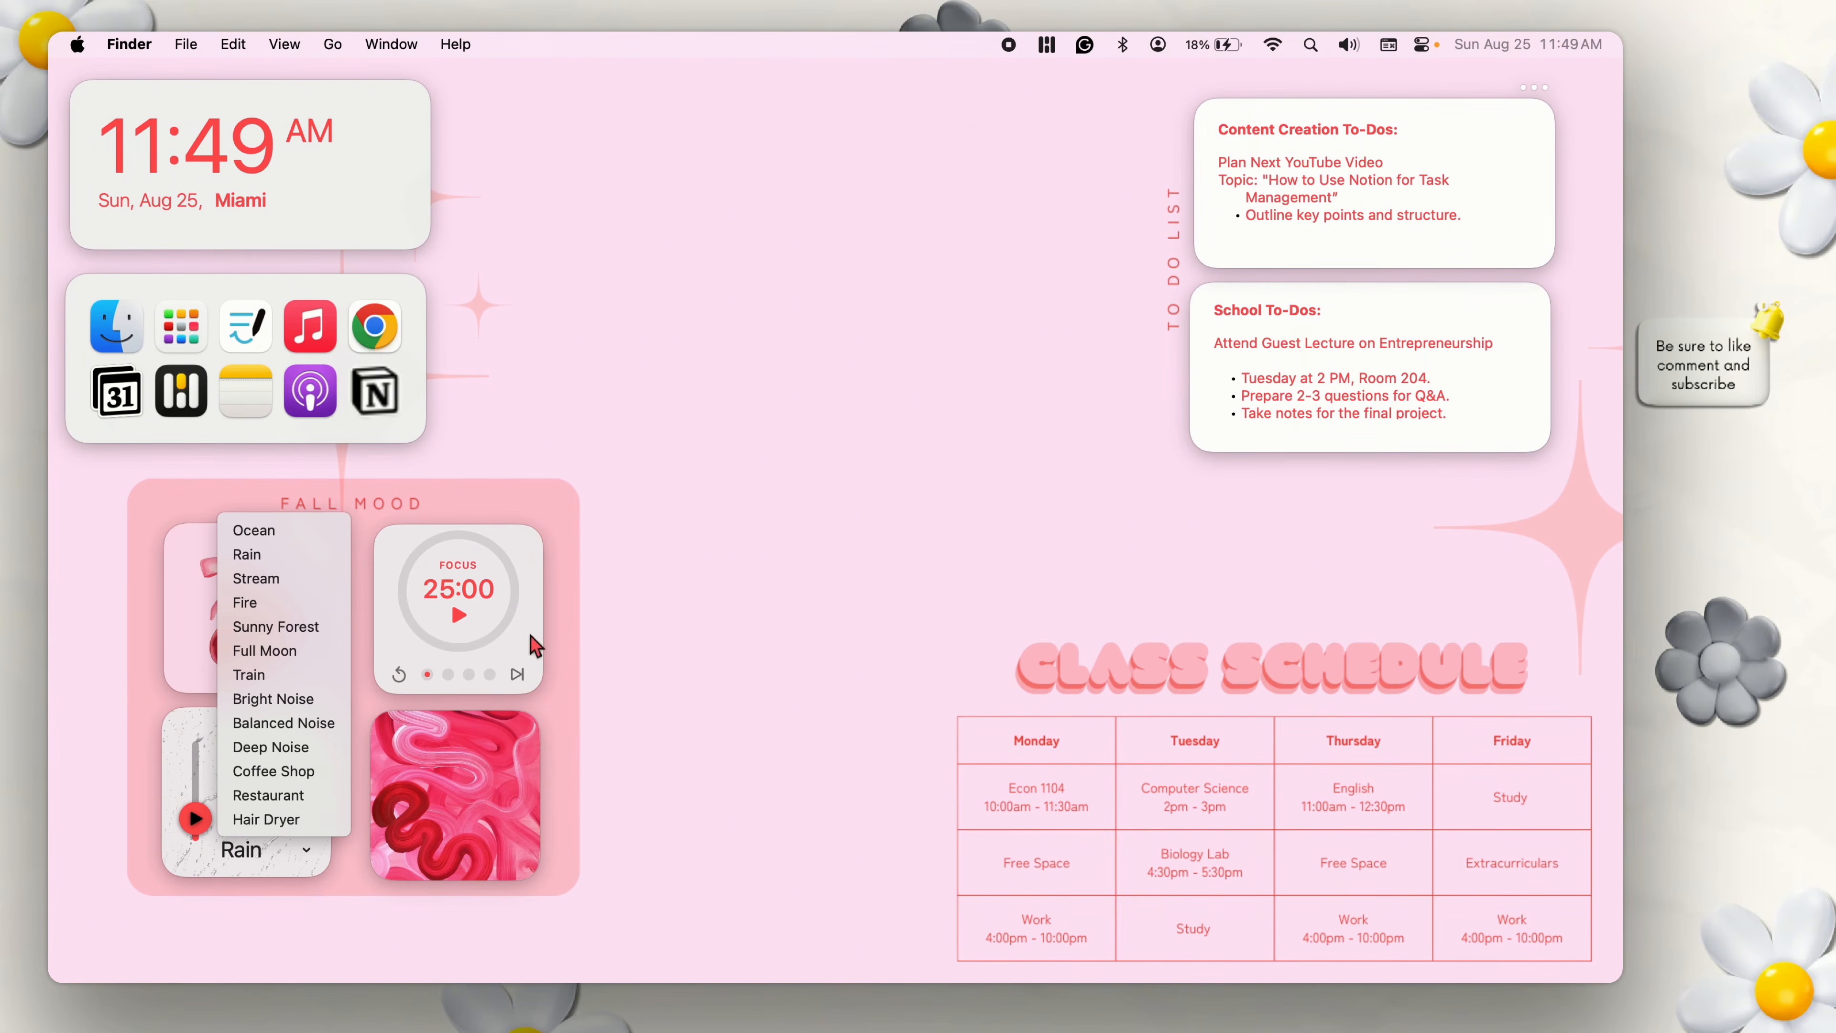
click(668, 607)
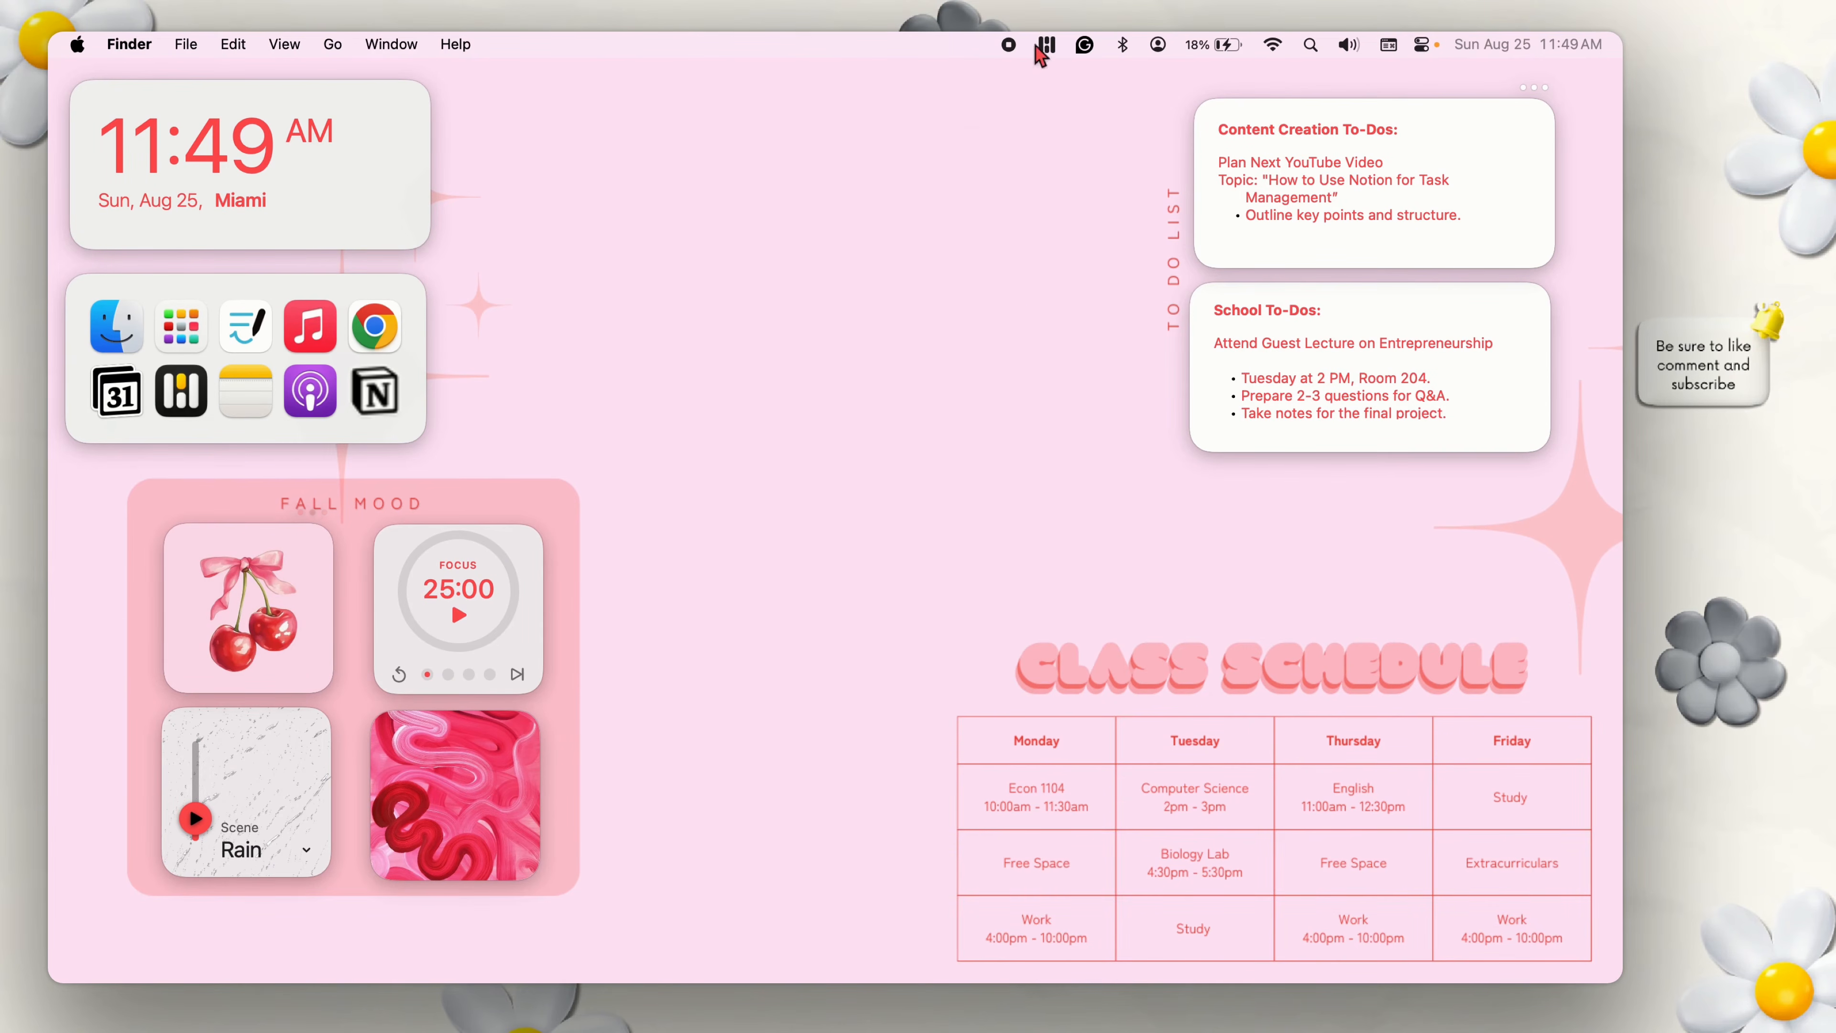
Add a medium Photos widget from the WidgetWall gallery to the desktop and close the gallery.
click(1067, 39)
click(1061, 39)
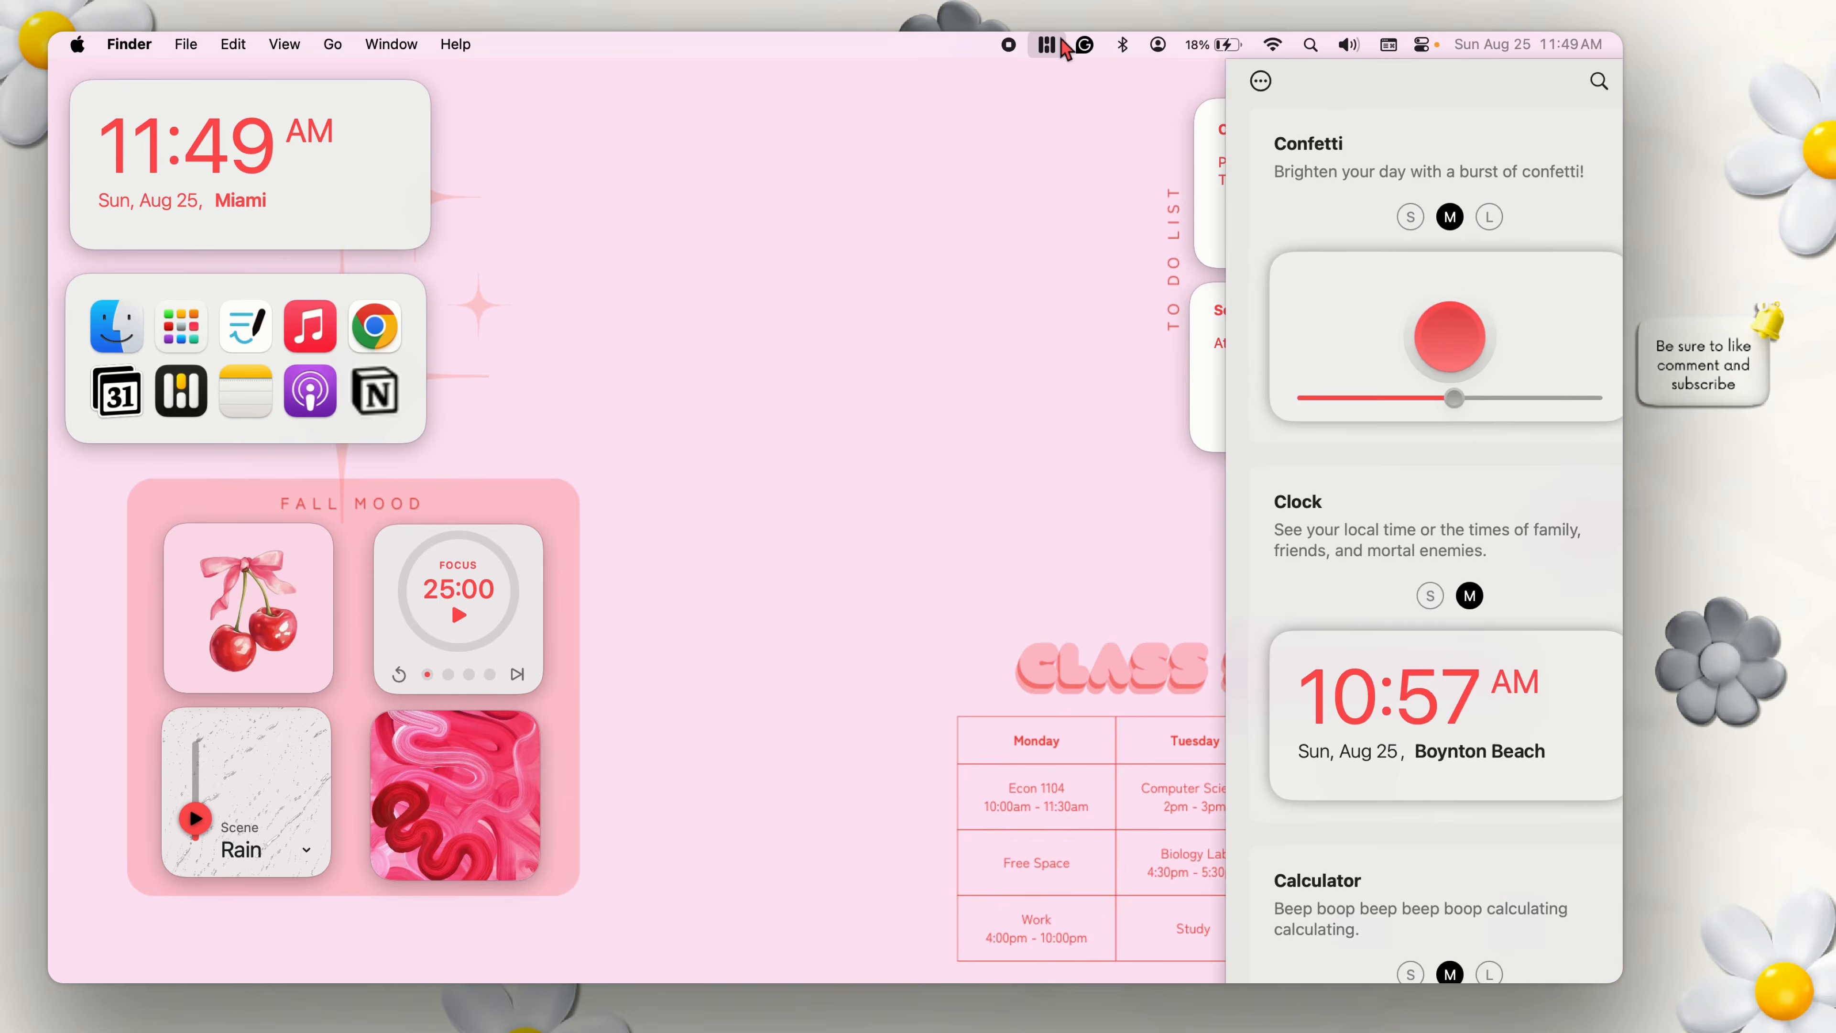
scroll(1557, 463, down, 5)
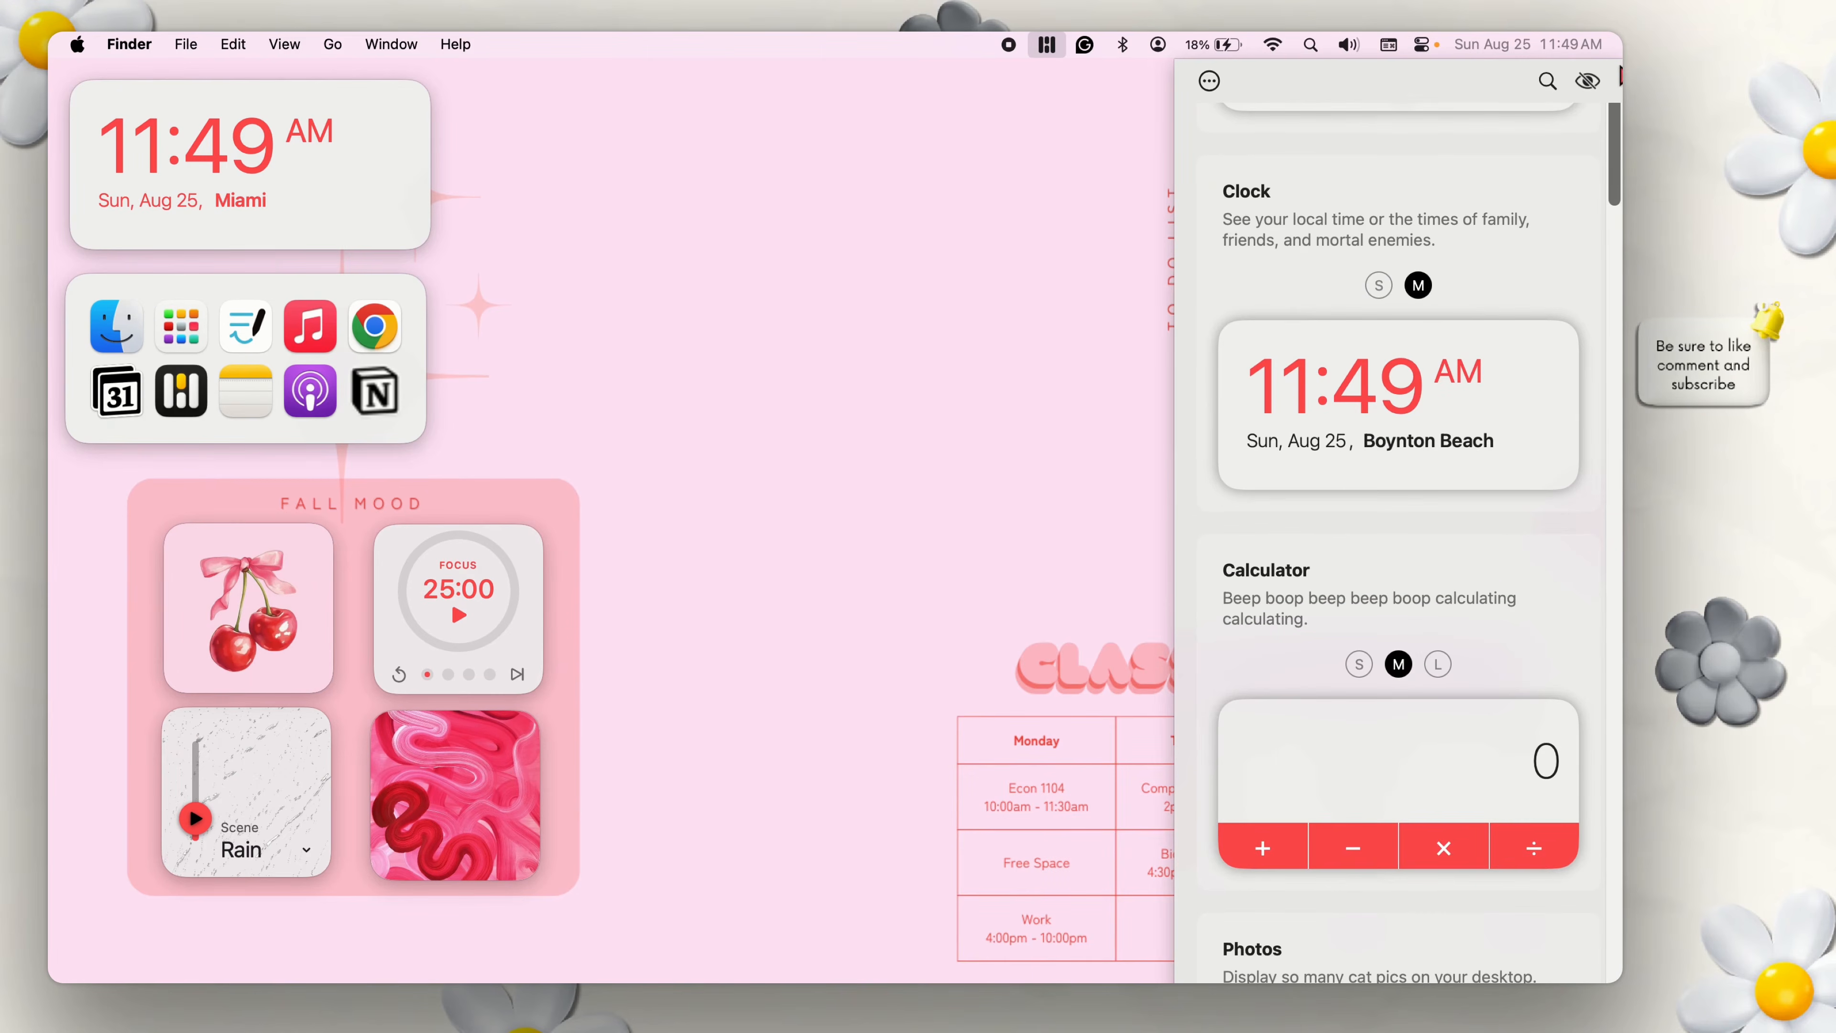
scroll(1620, 250, down, 10)
drag(1620, 316, 1613, 268)
click(1478, 273)
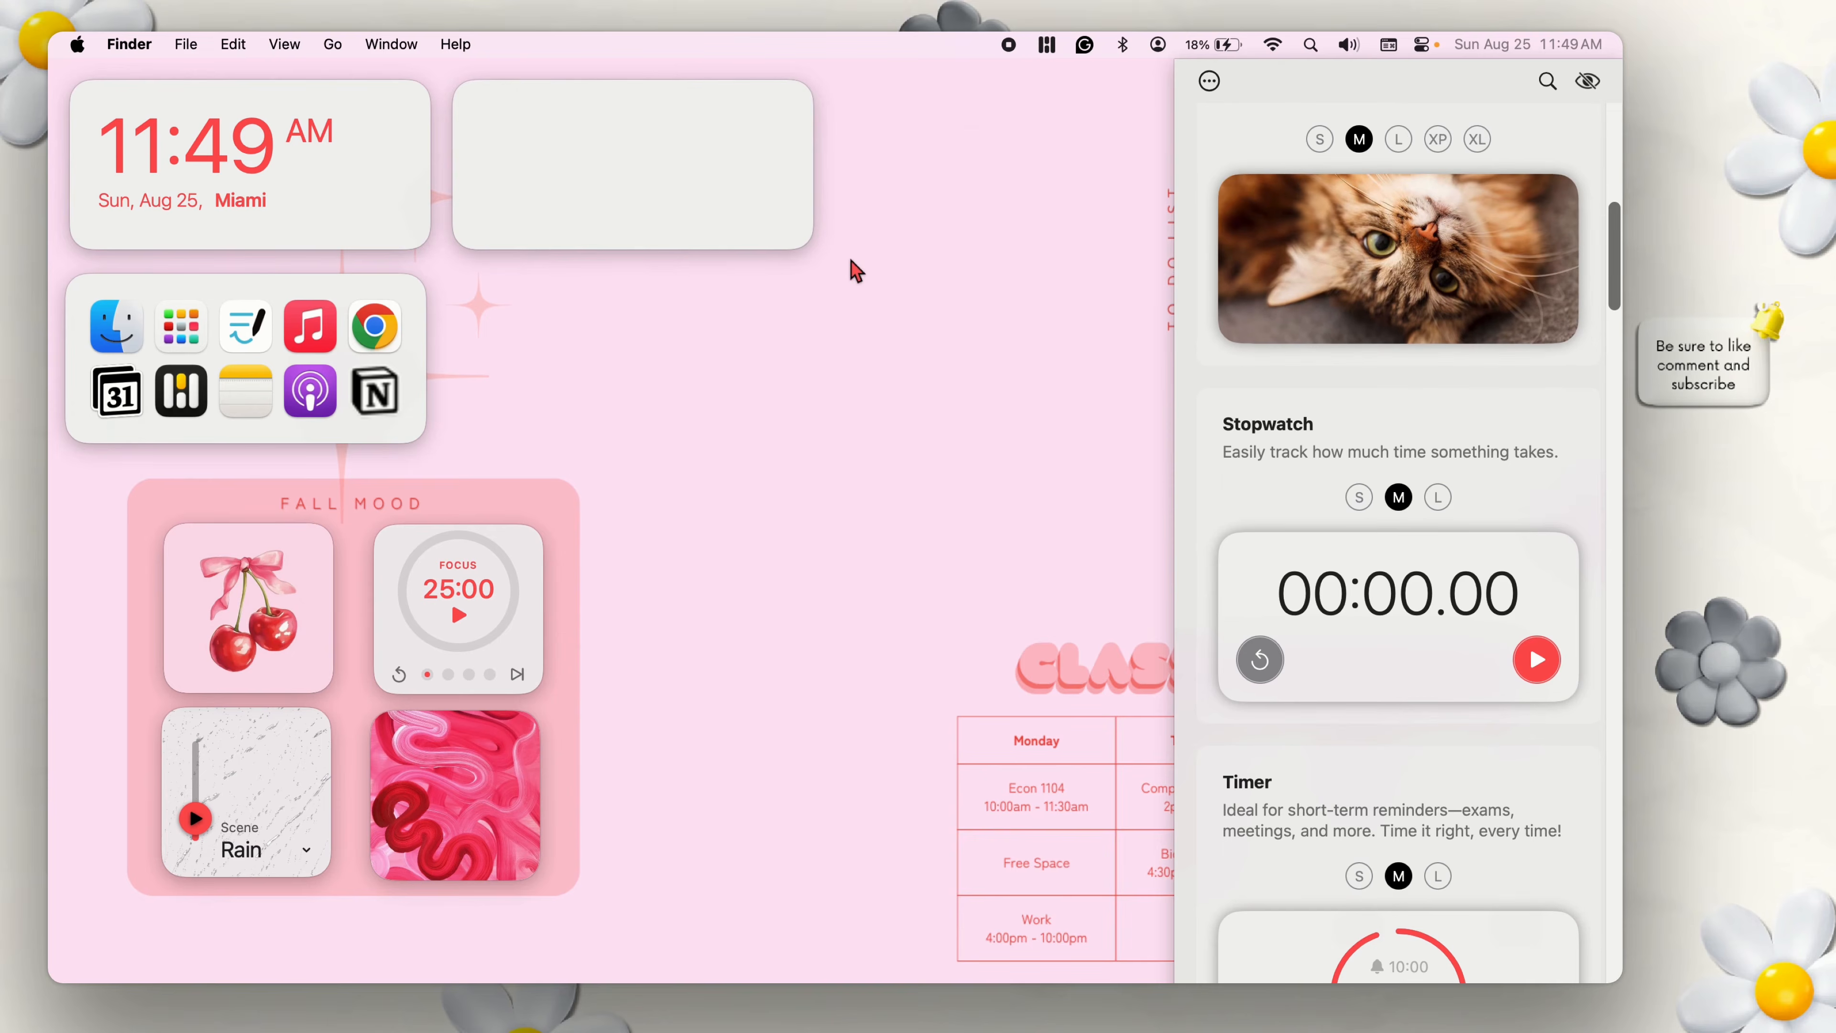
click(849, 254)
Import the cherry-and-bow JPEG from Downloads into the new Photos widget using the Files source, and set the widget's size to S.
click(802, 76)
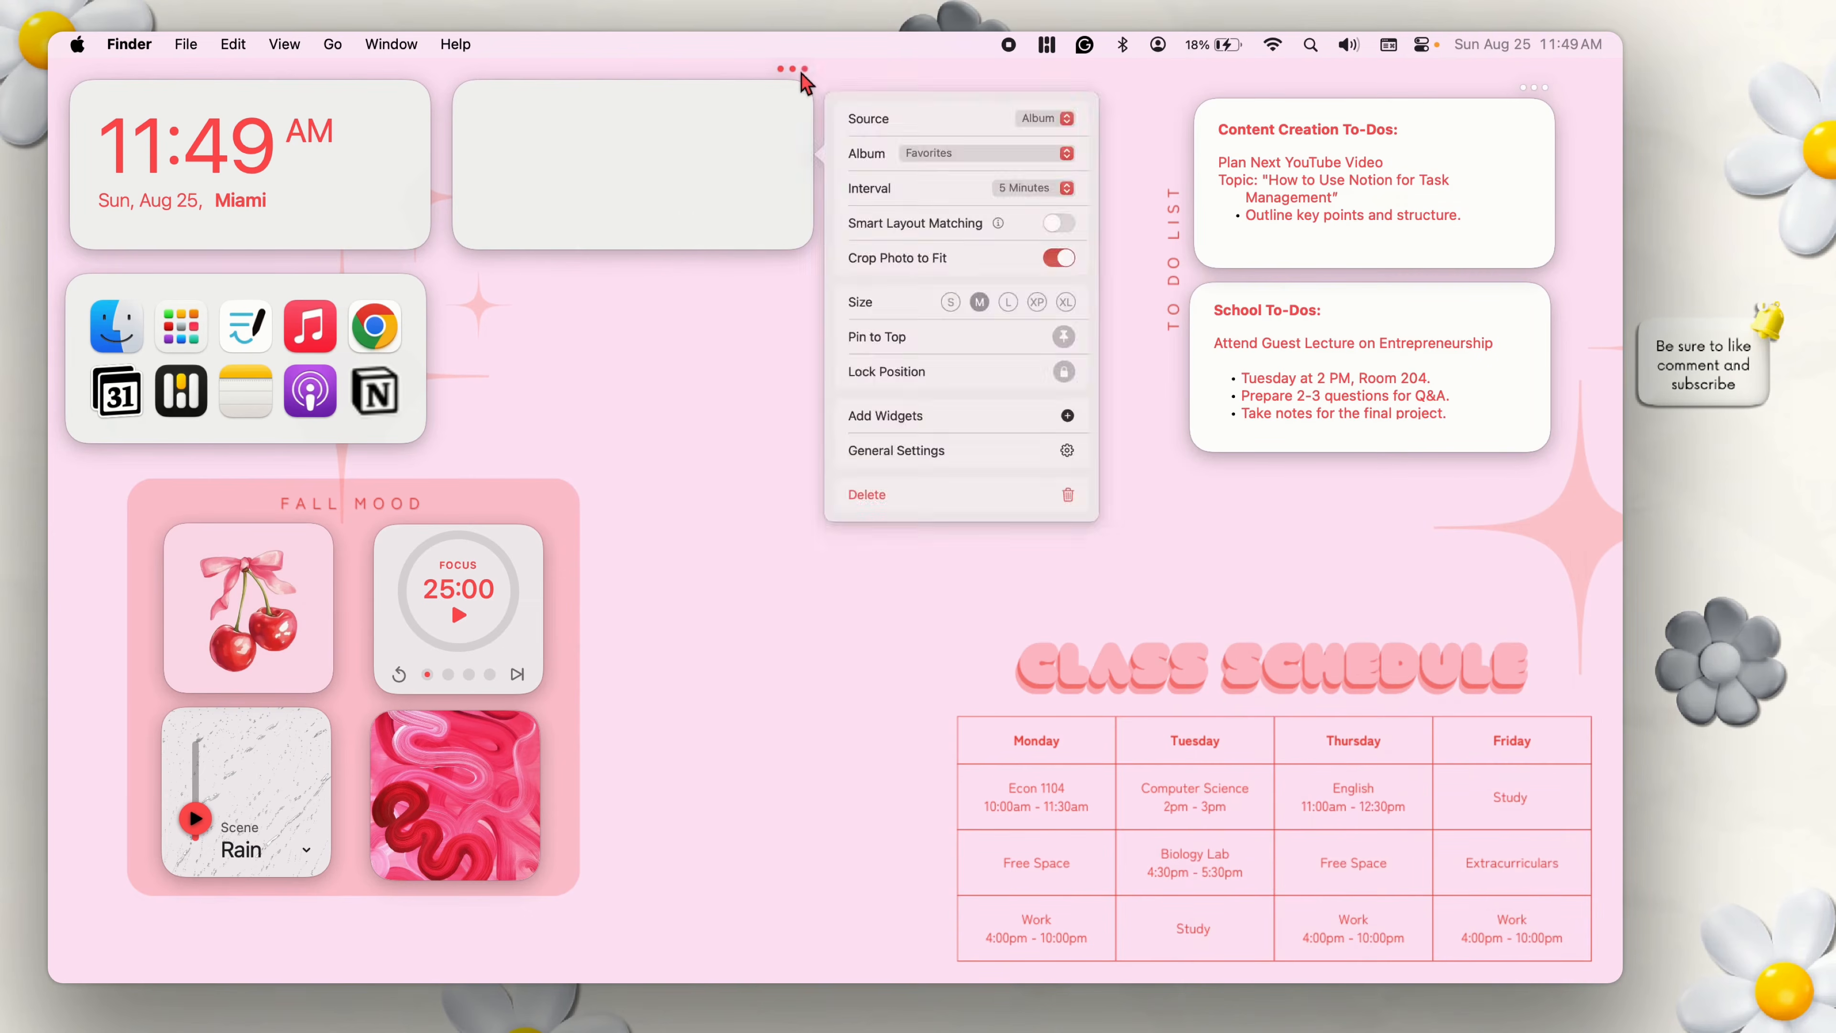
click(1096, 116)
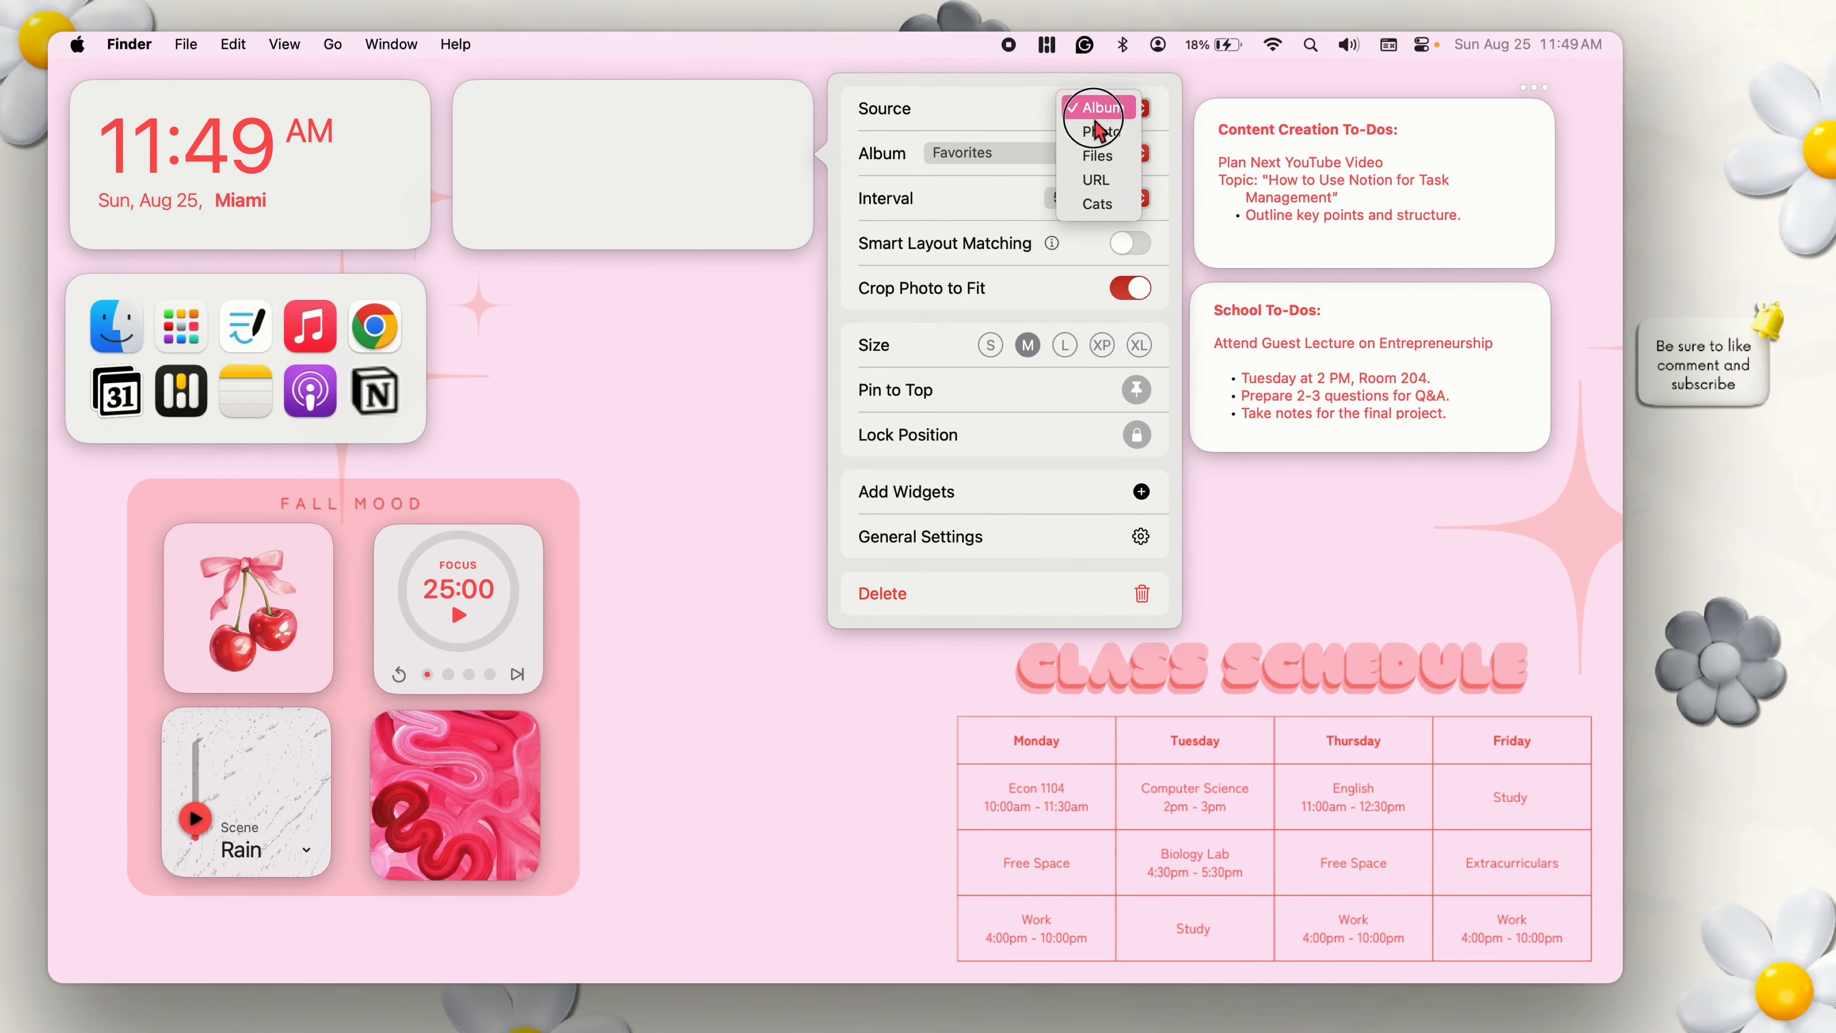
click(1096, 155)
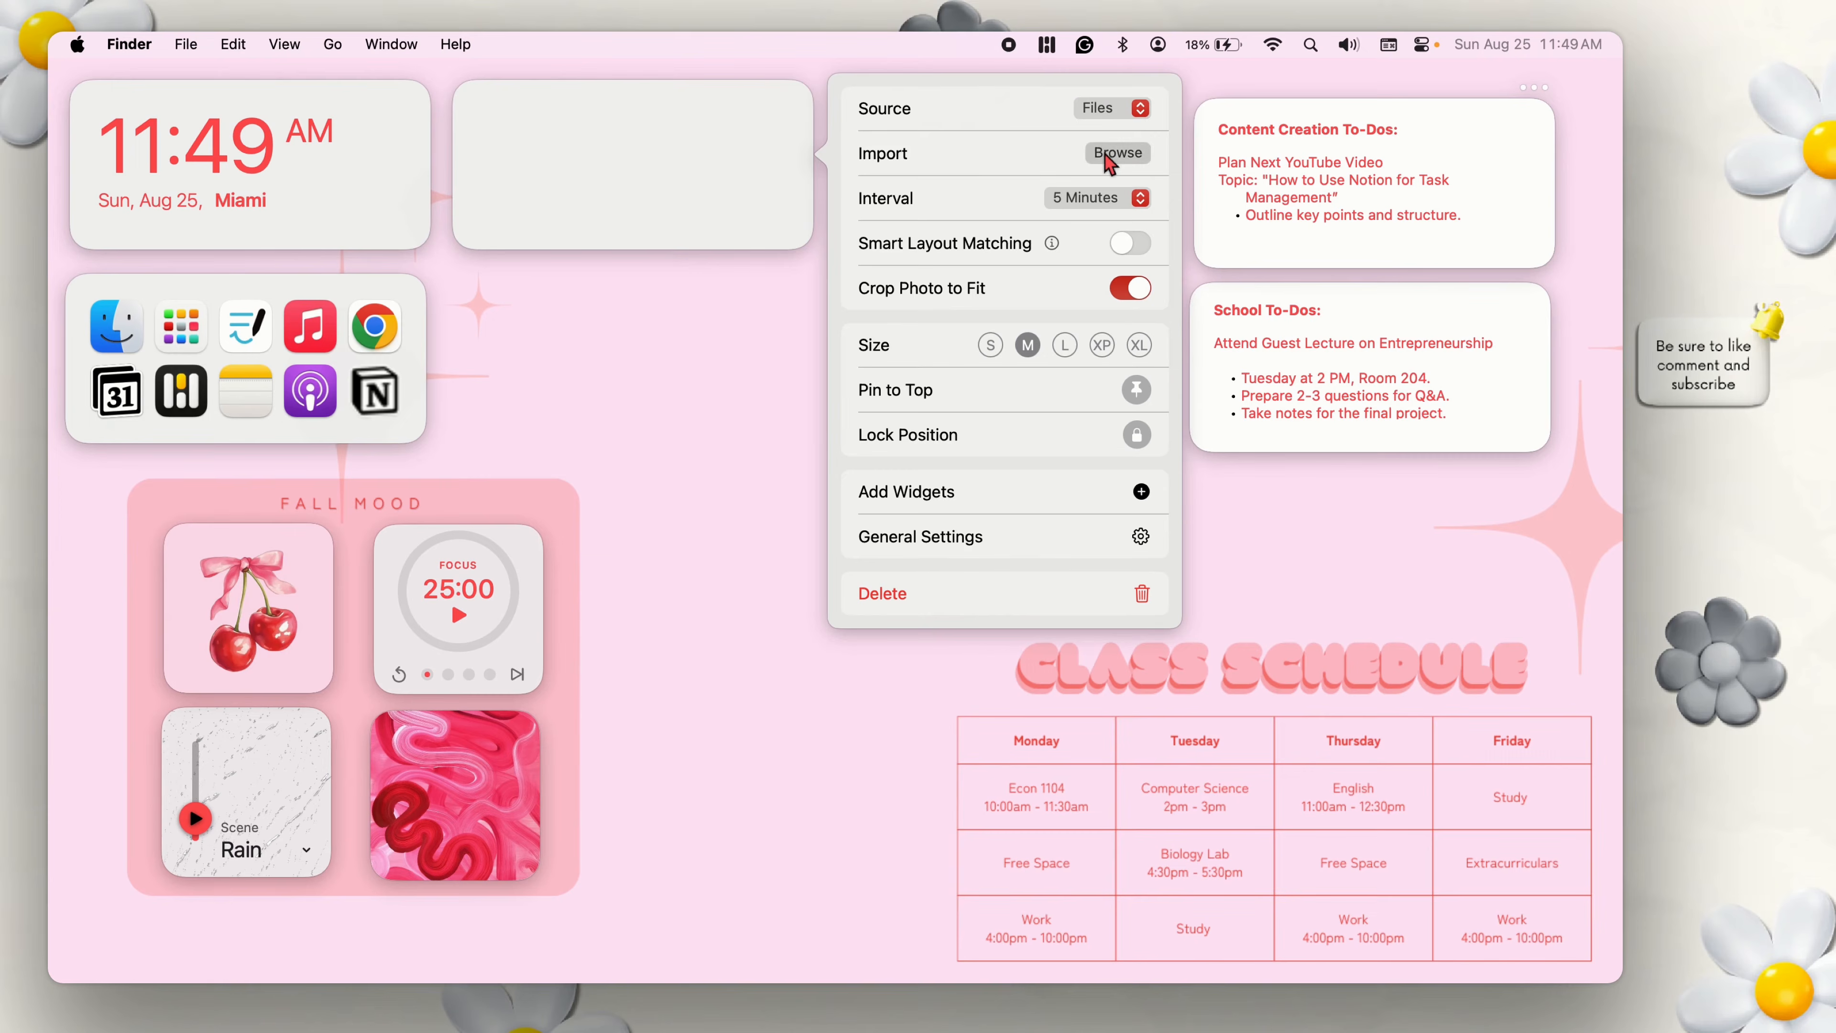
click(1110, 157)
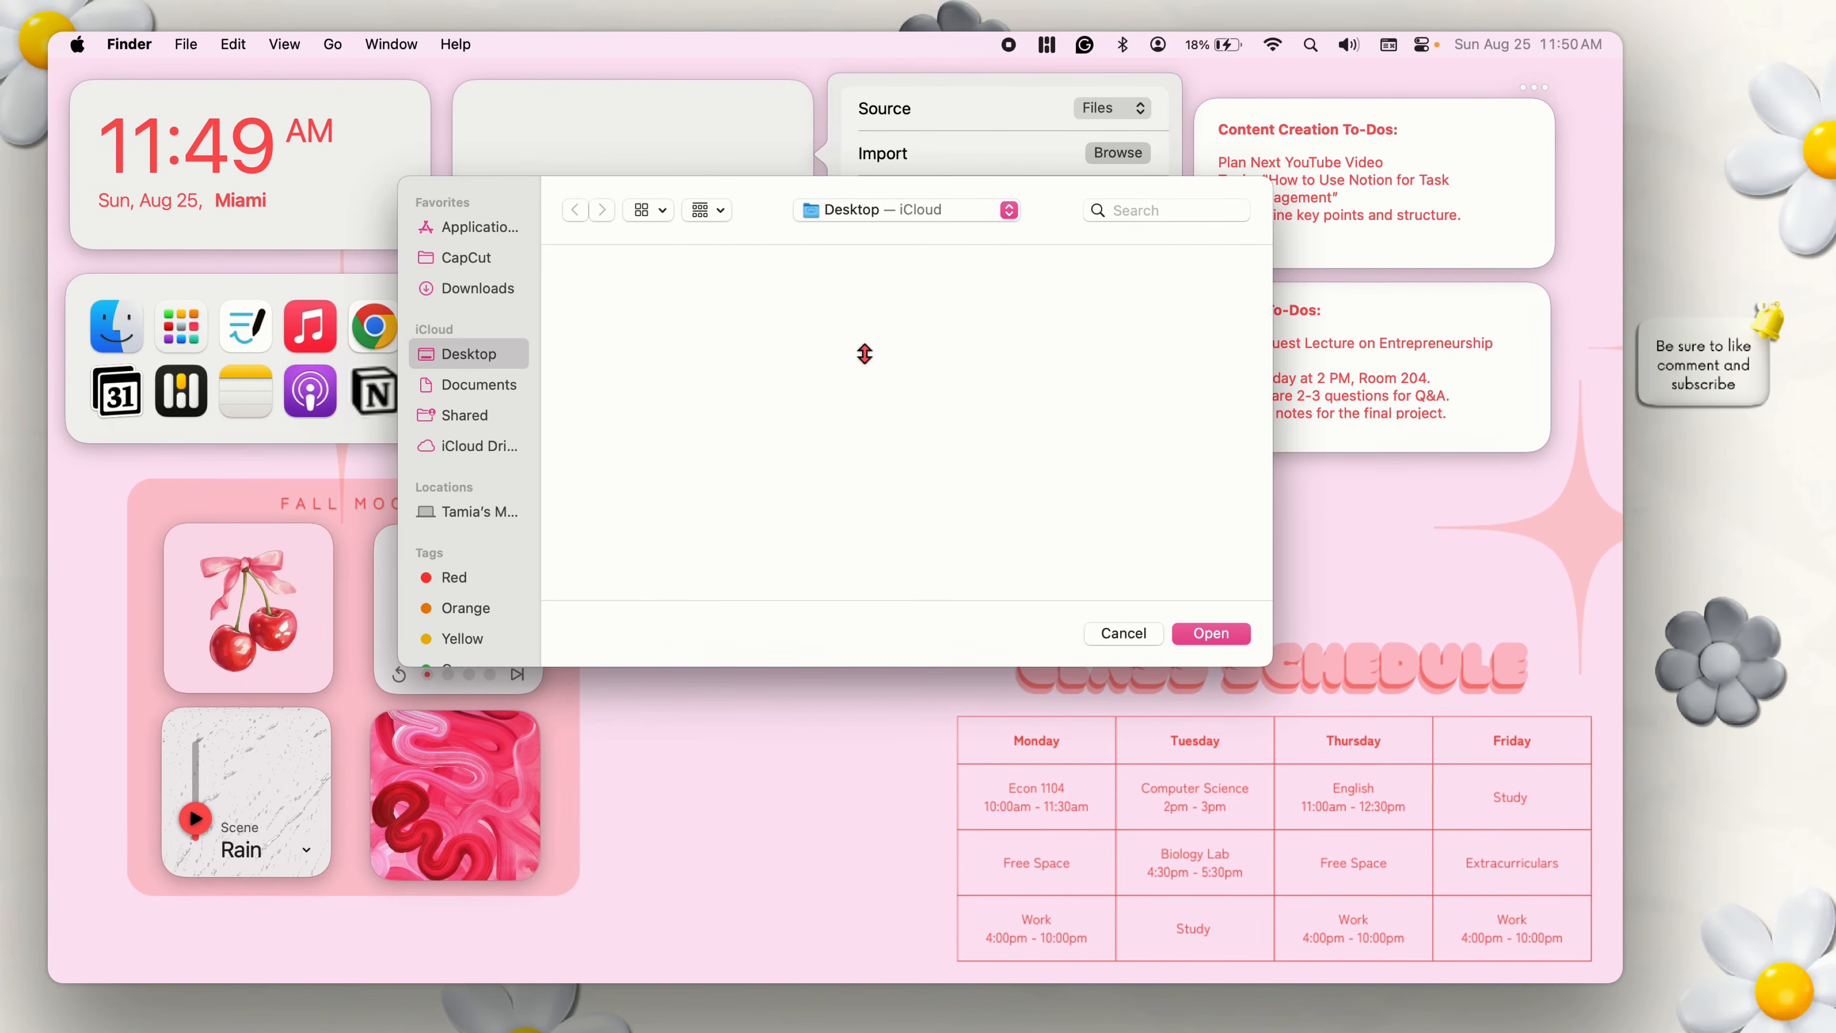
click(498, 291)
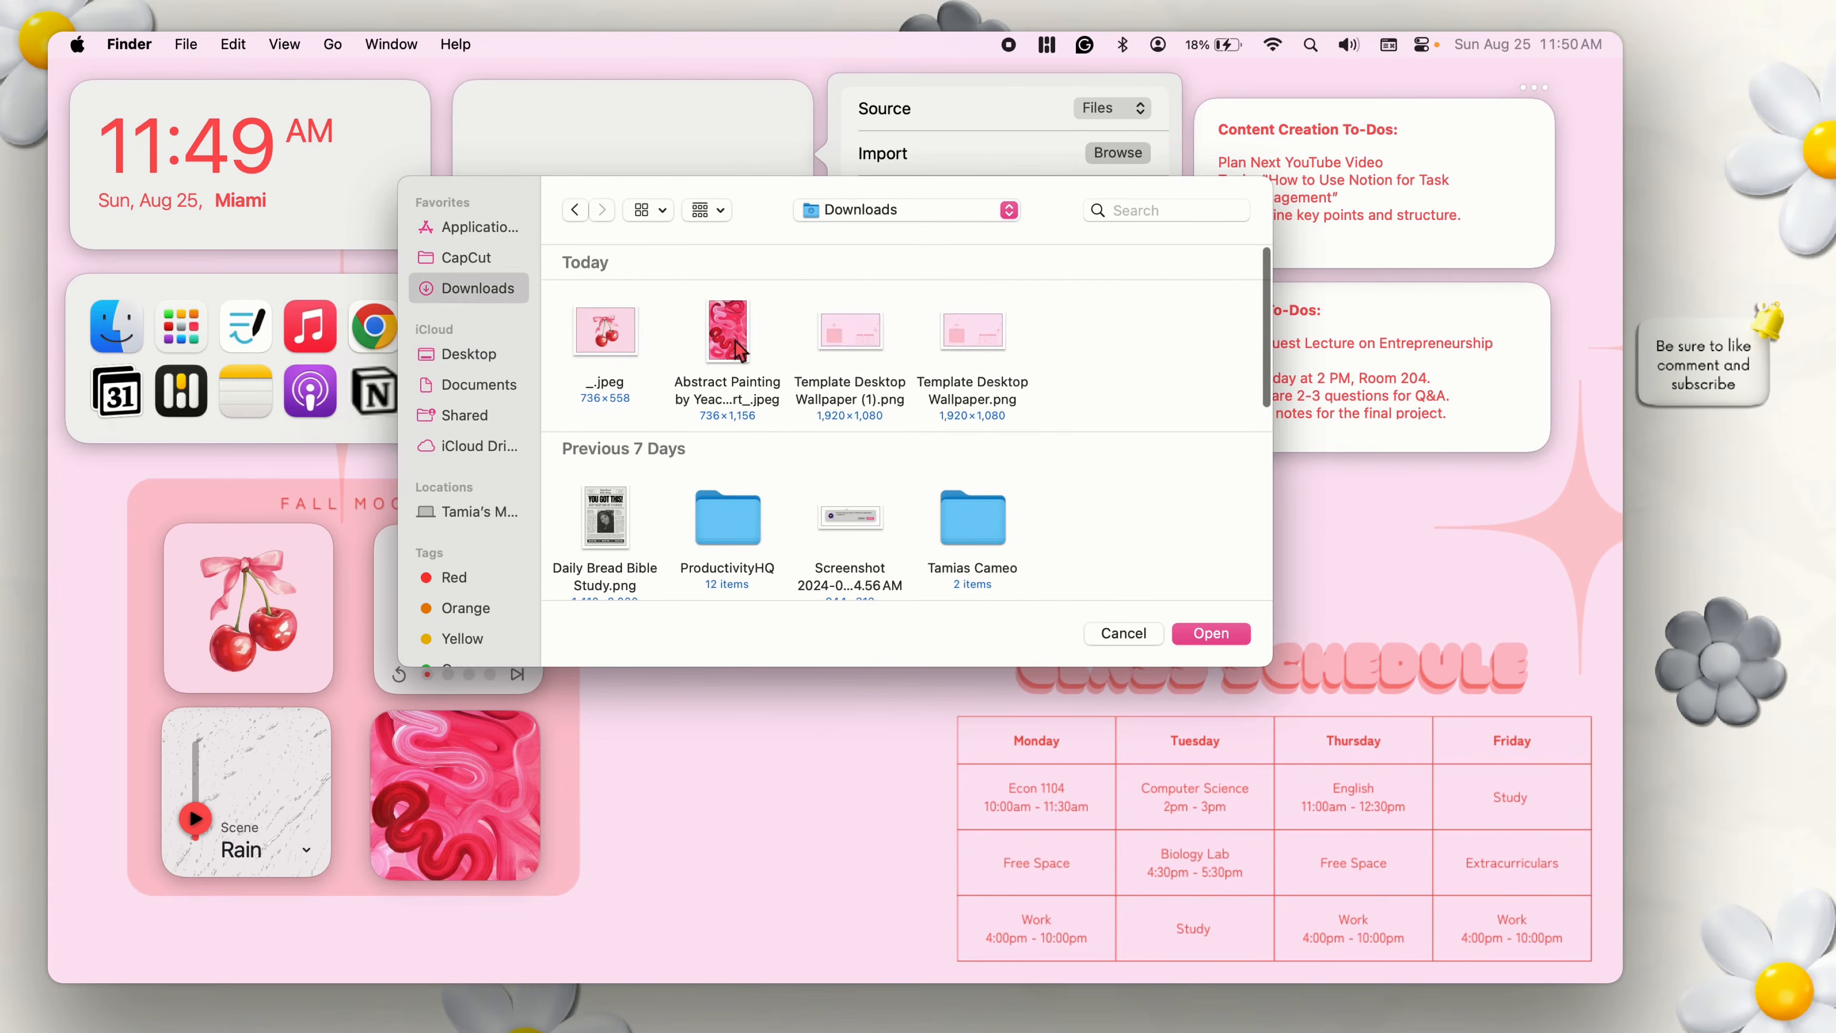
click(619, 341)
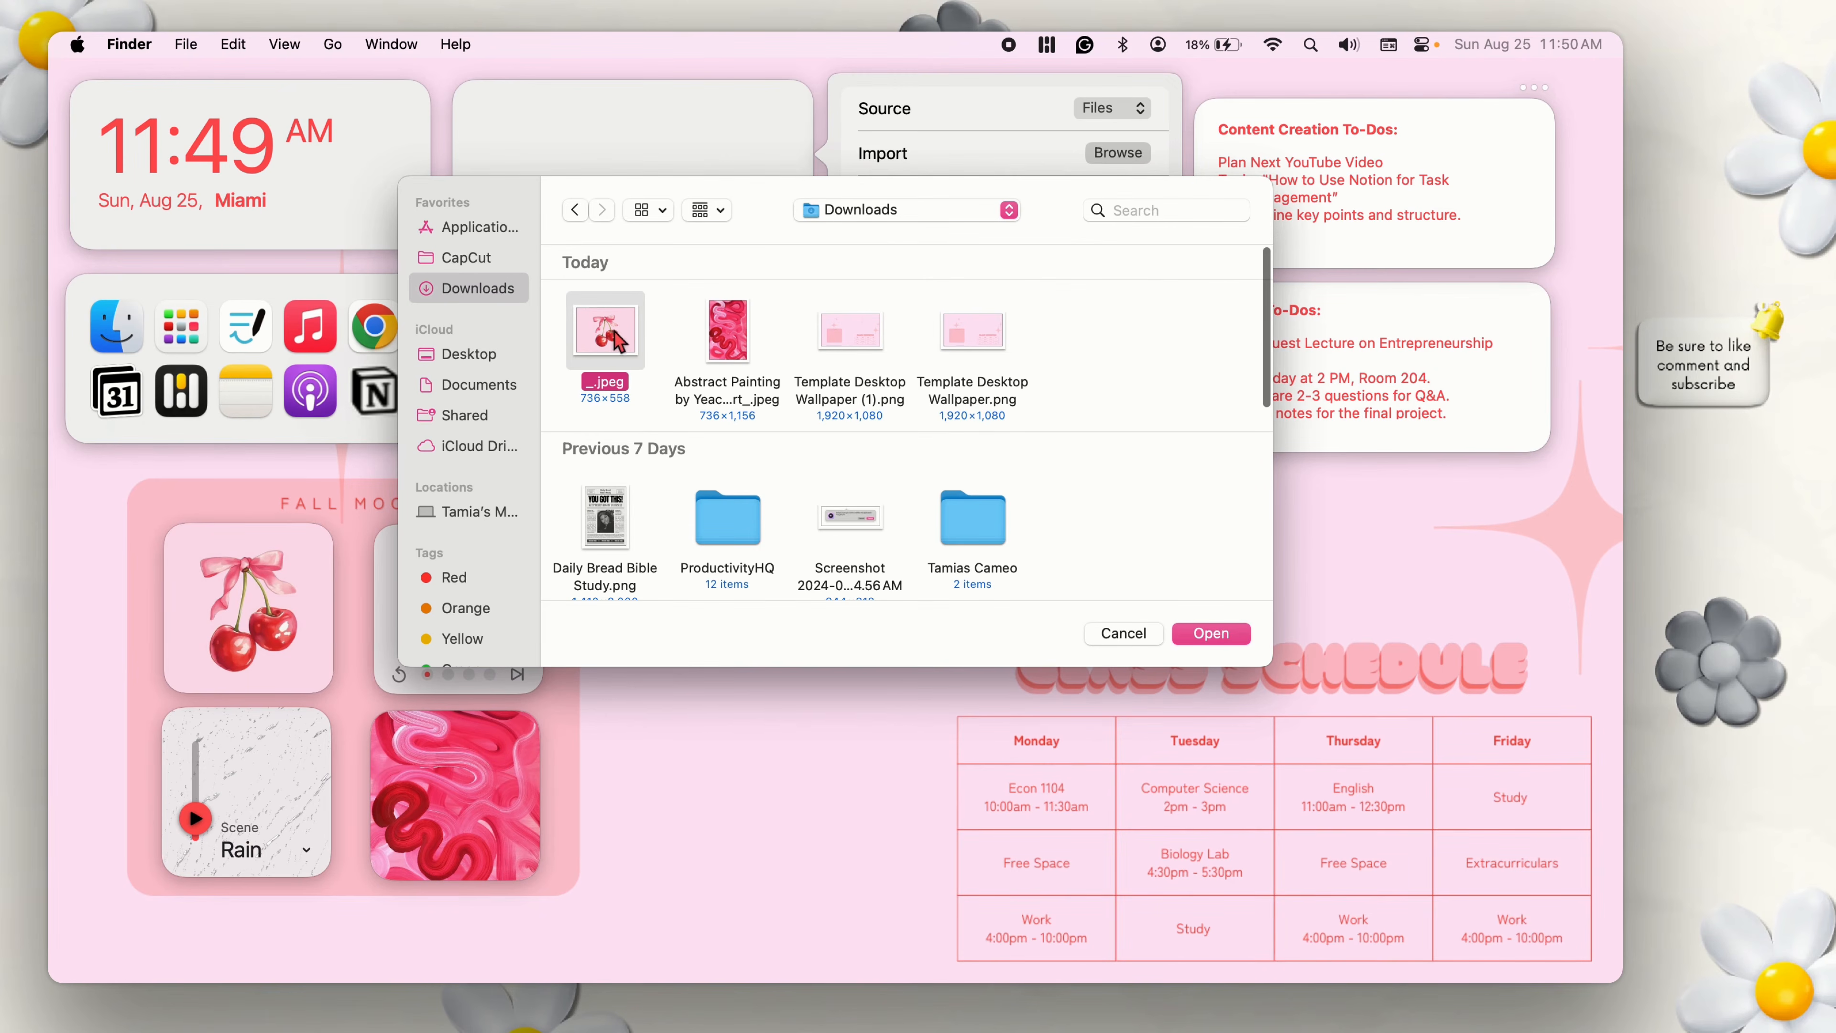
click(1202, 636)
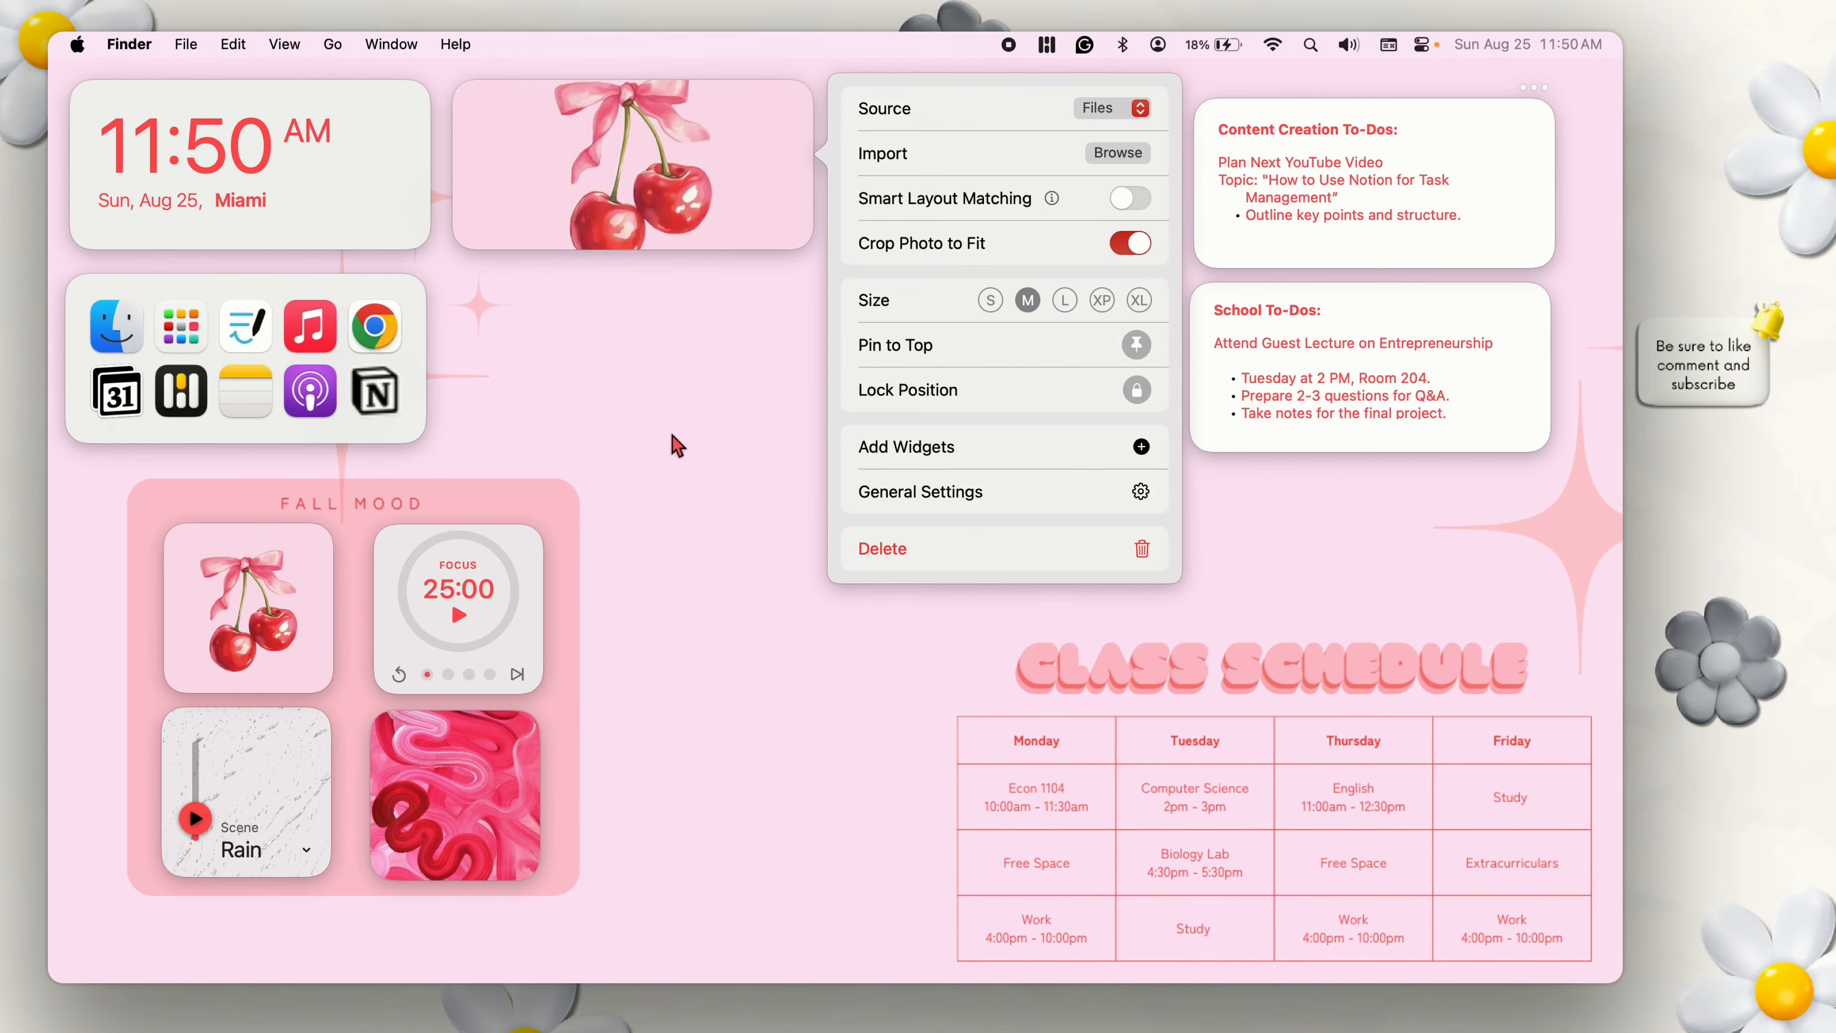
click(990, 300)
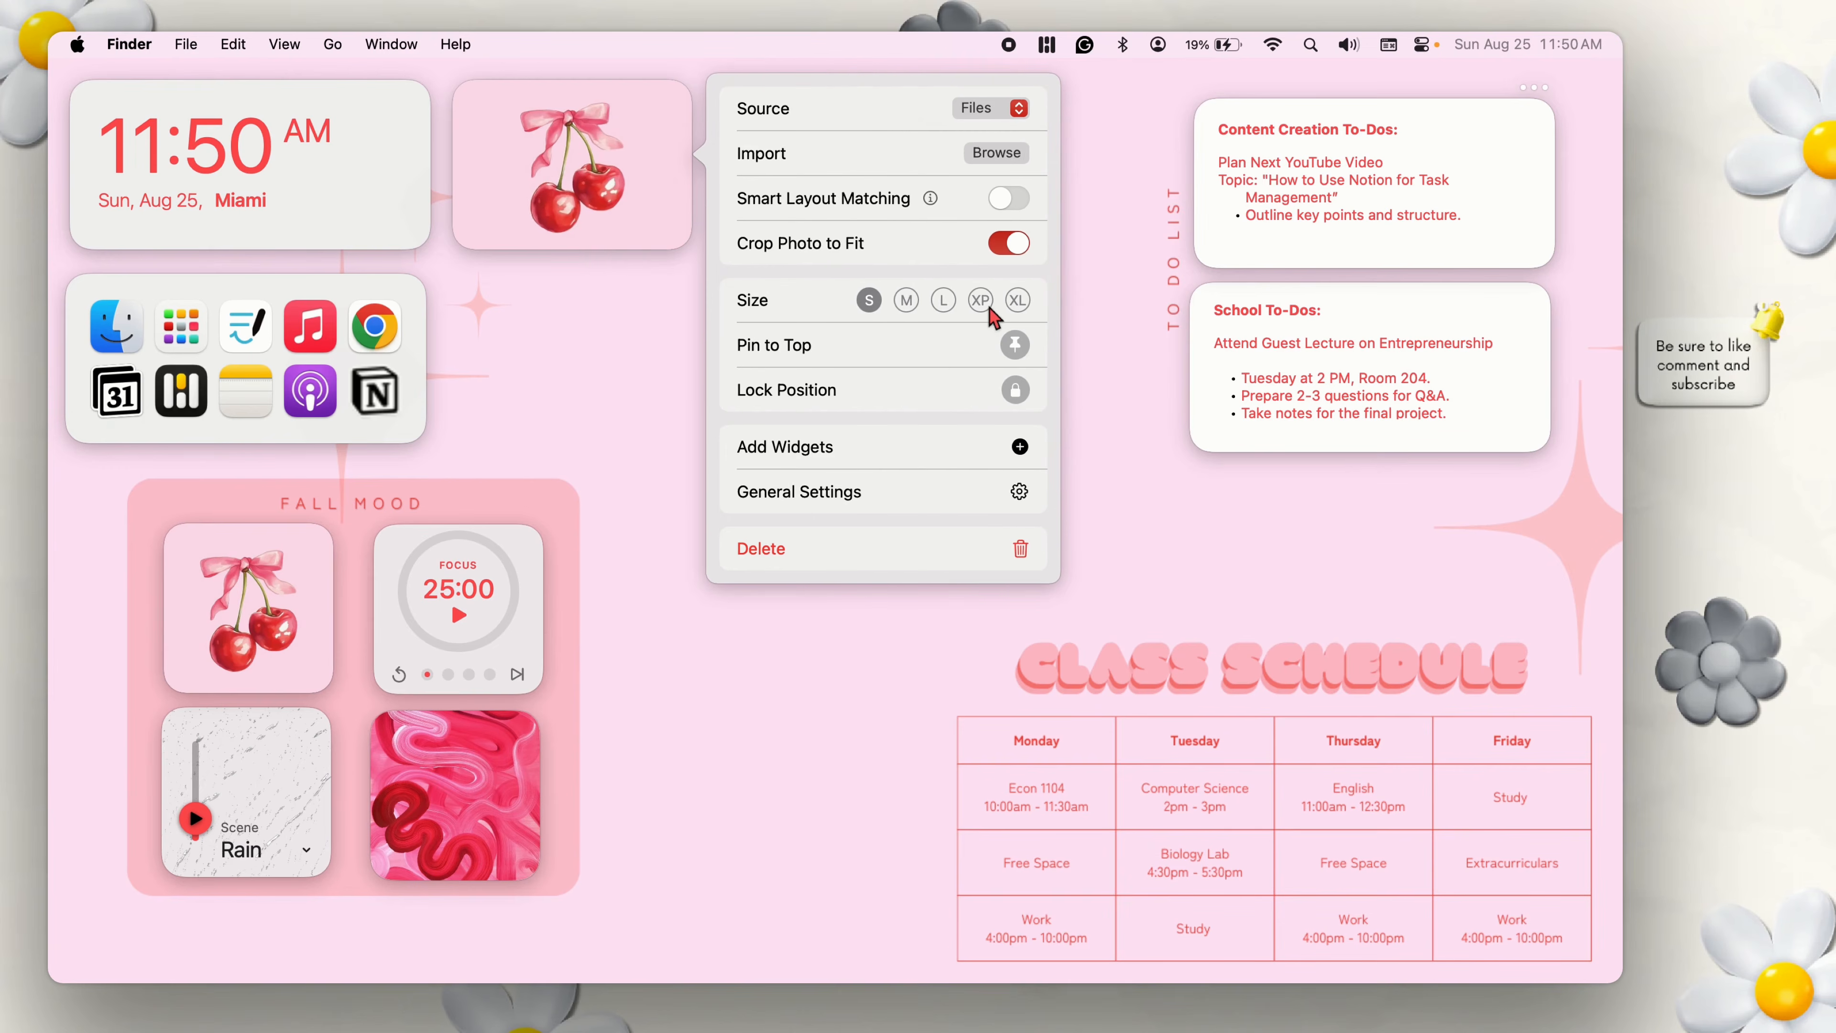
click(1059, 321)
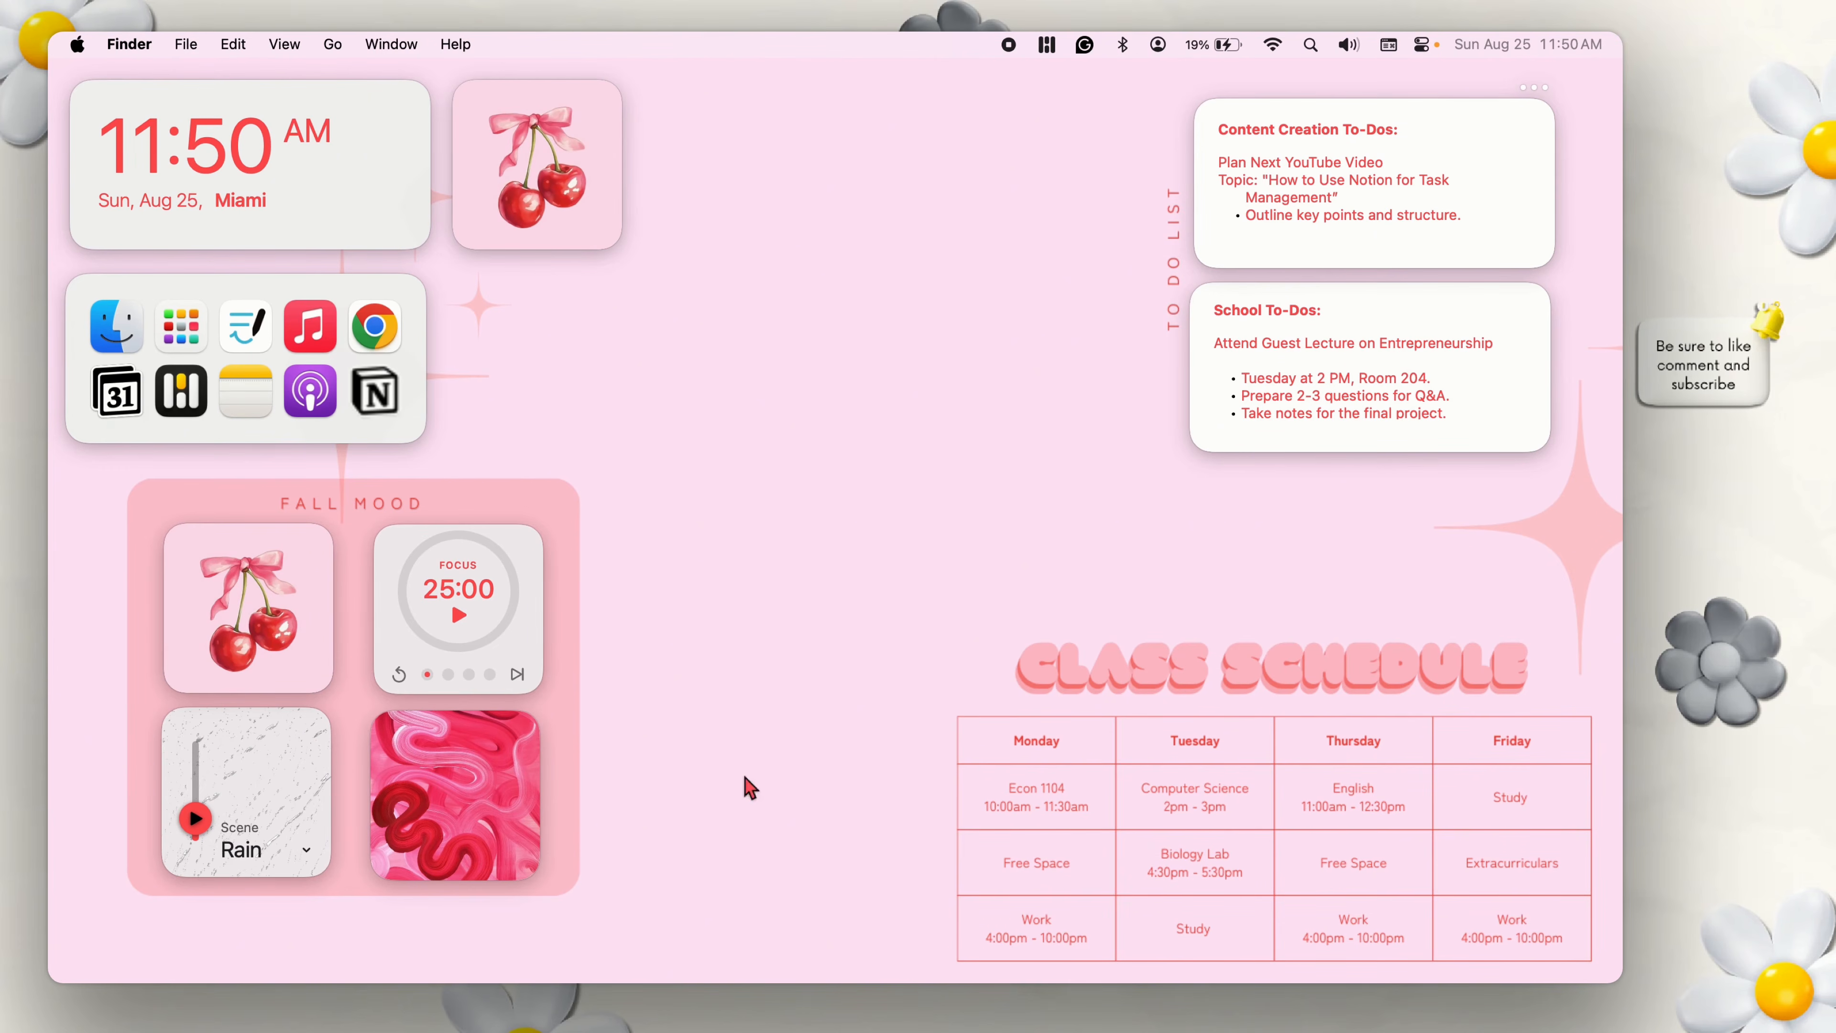
Switch to Chrome through the App Shortcuts widget, look at the cherry aesthetics results on Pinterest, and minimize the window.
click(383, 327)
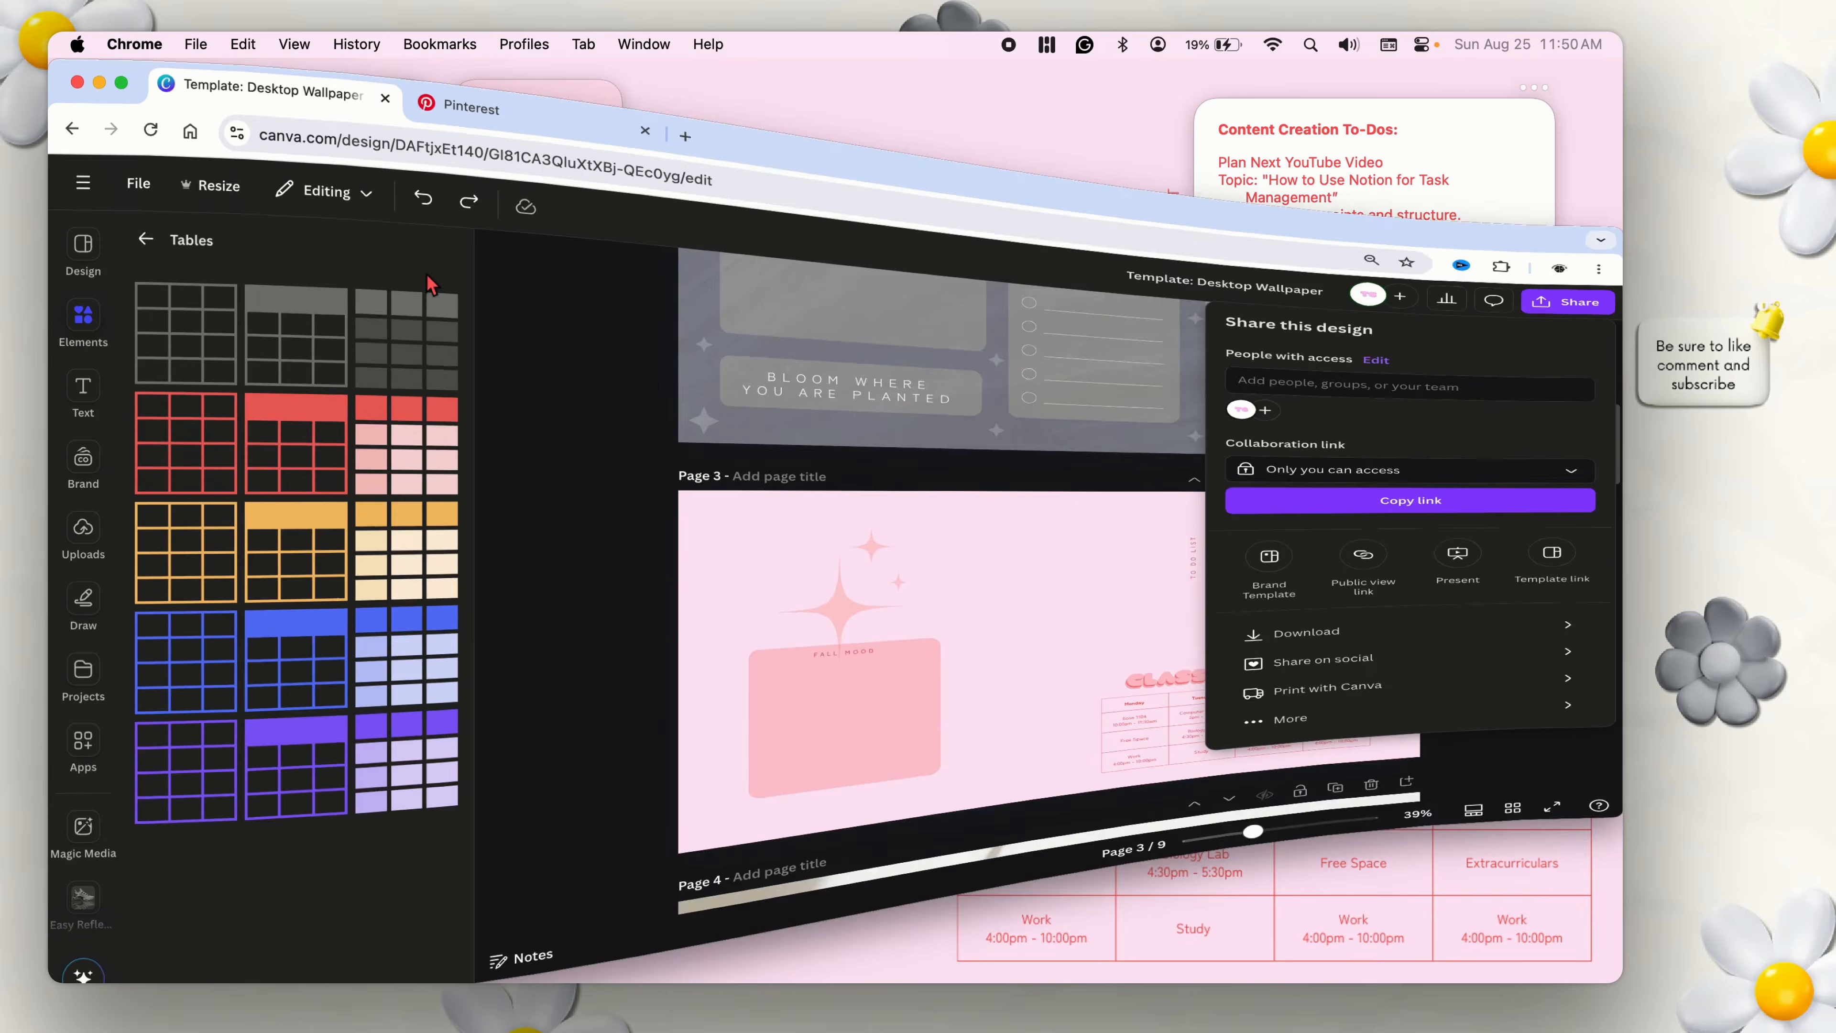
click(533, 92)
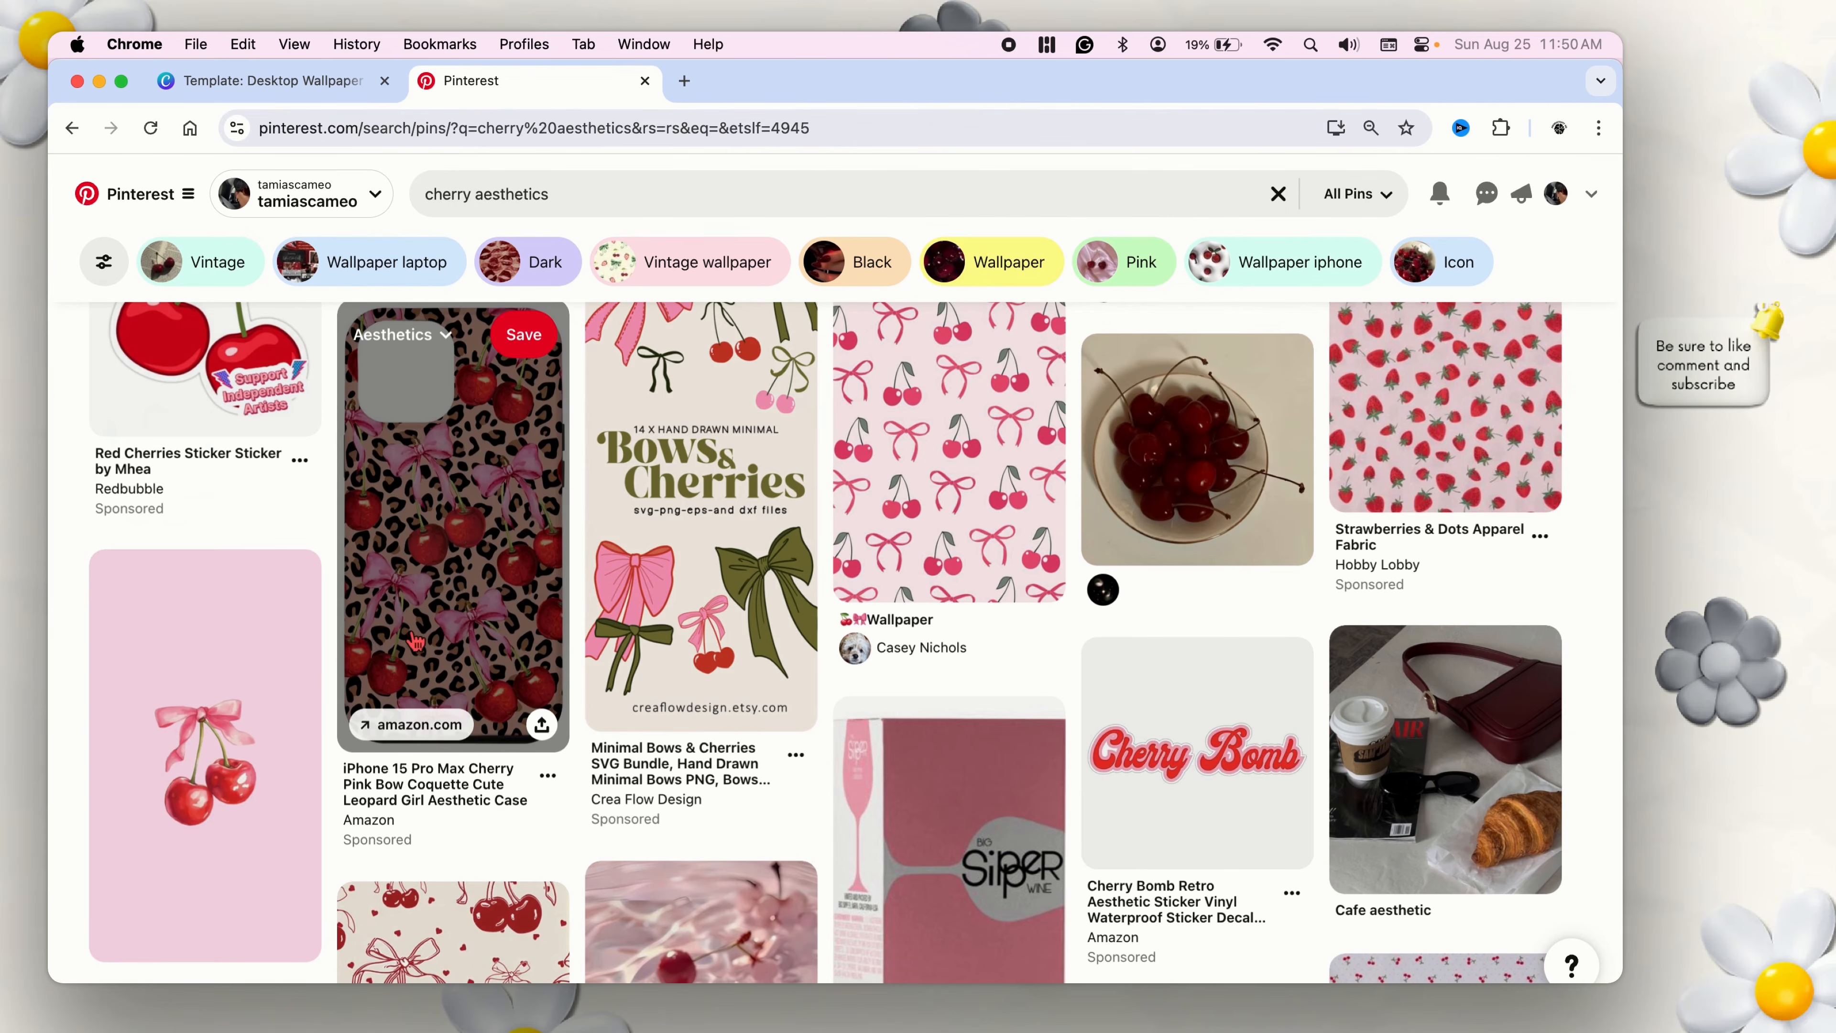
click(100, 80)
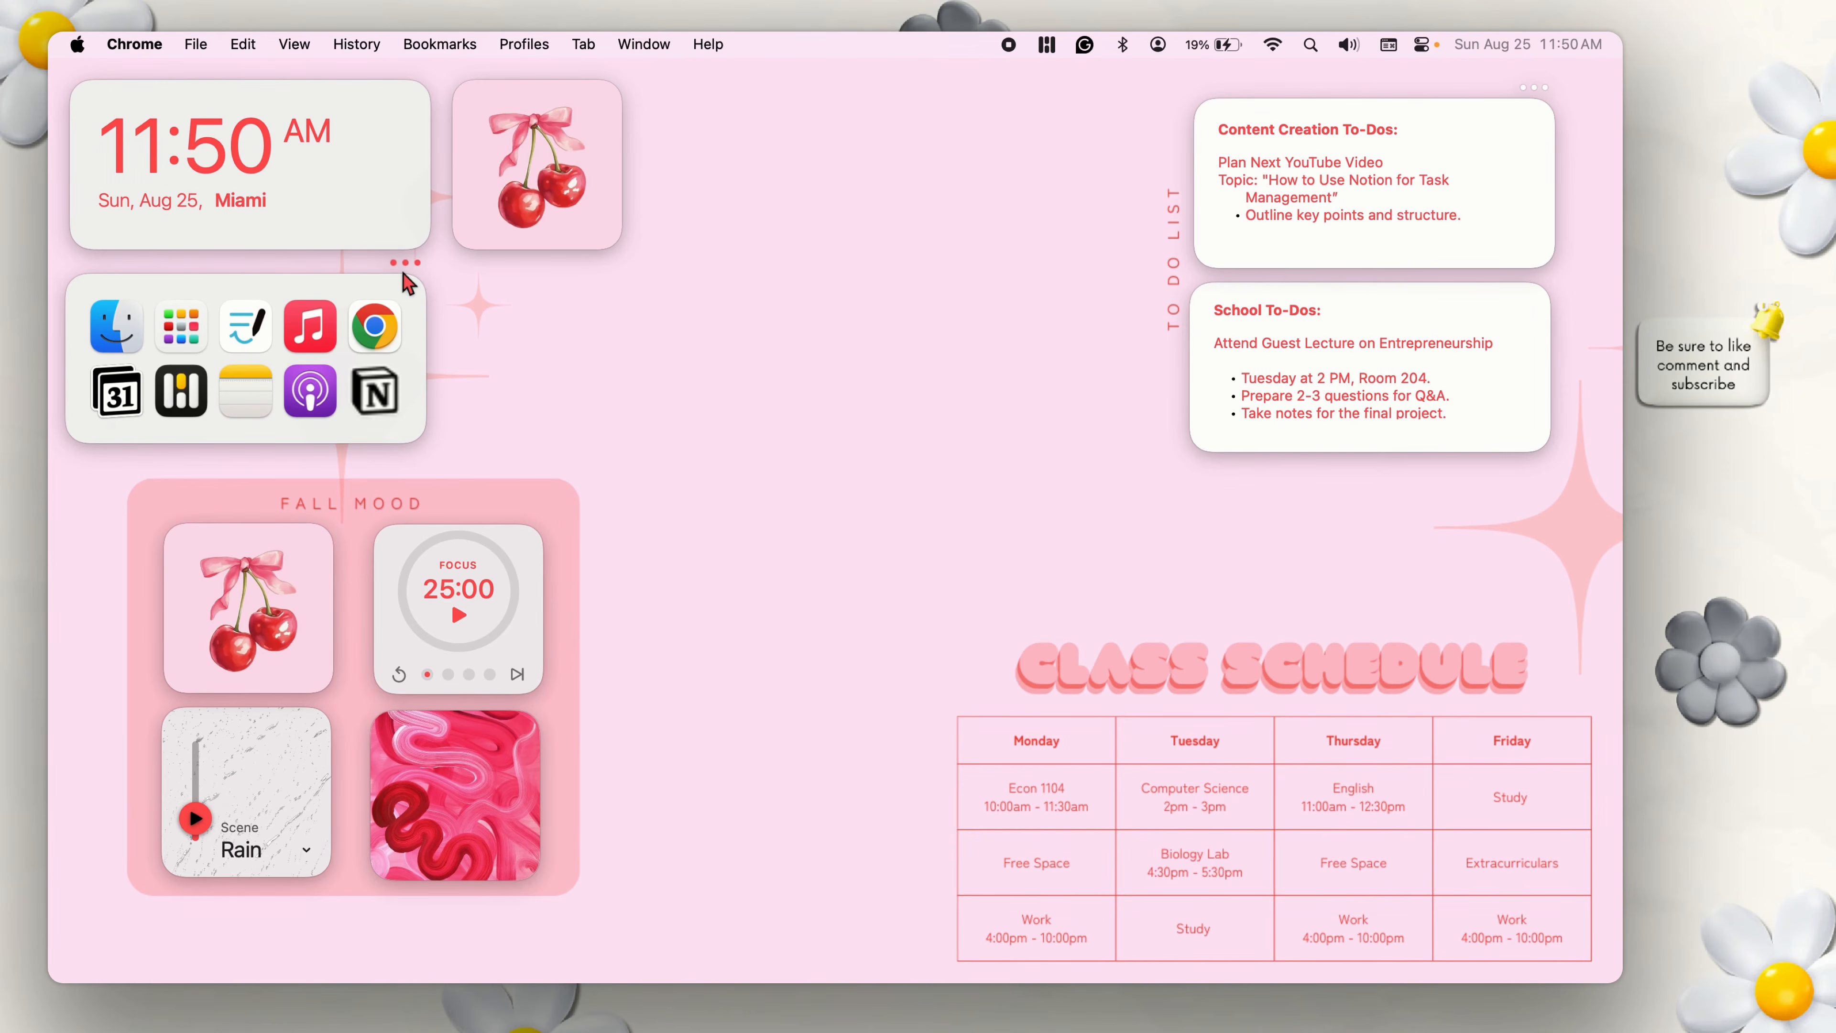
Try the Compact Icons option on the App Shortcuts widget and turn it back off.
click(404, 266)
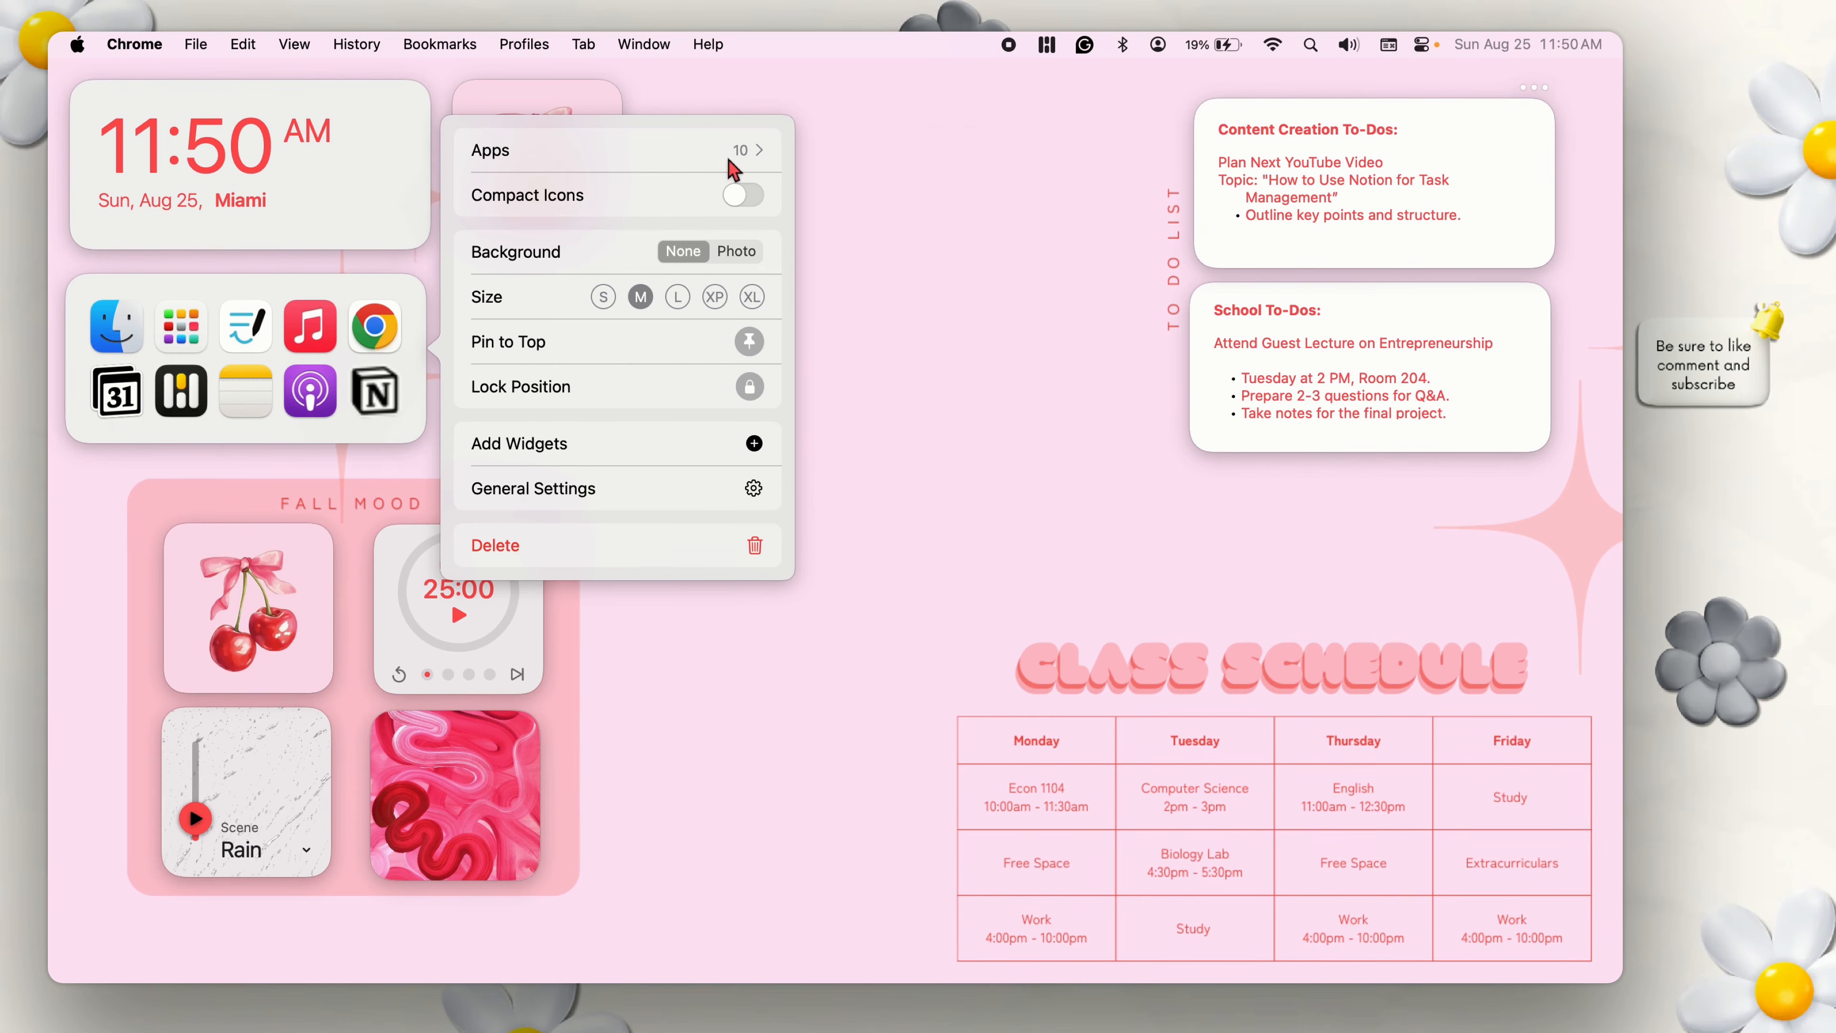
click(743, 196)
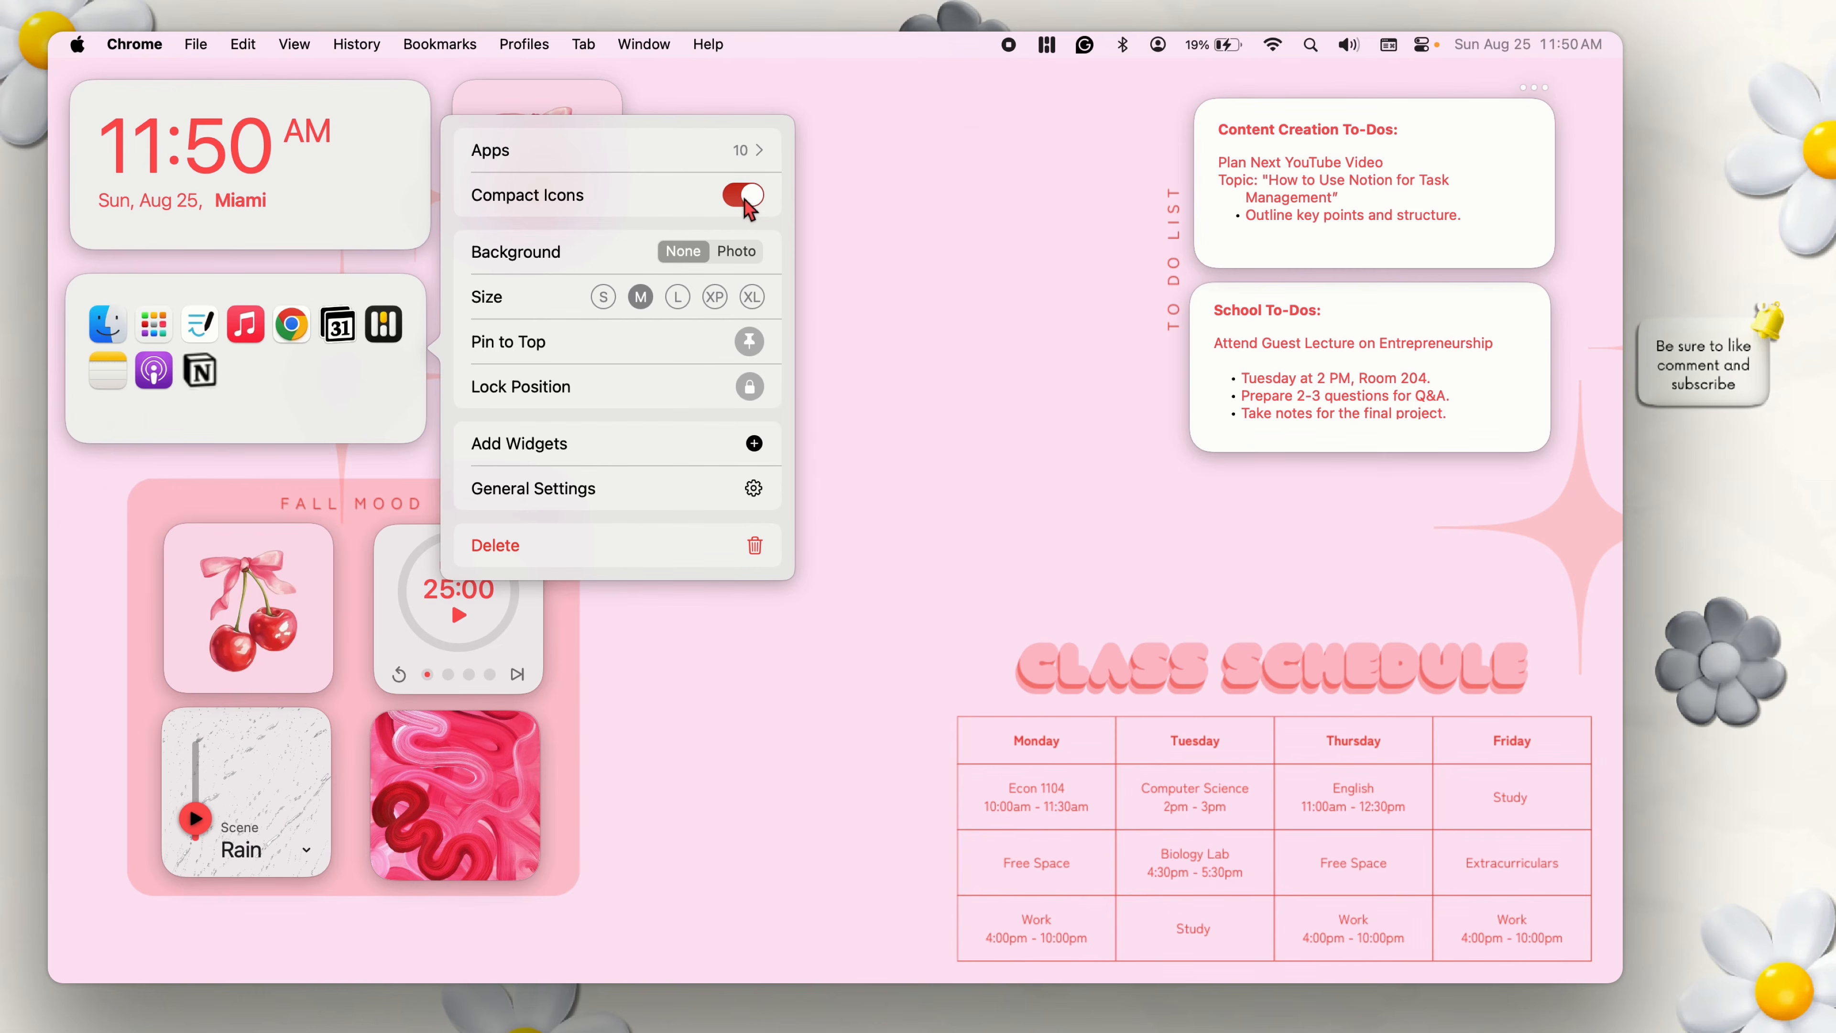
click(744, 196)
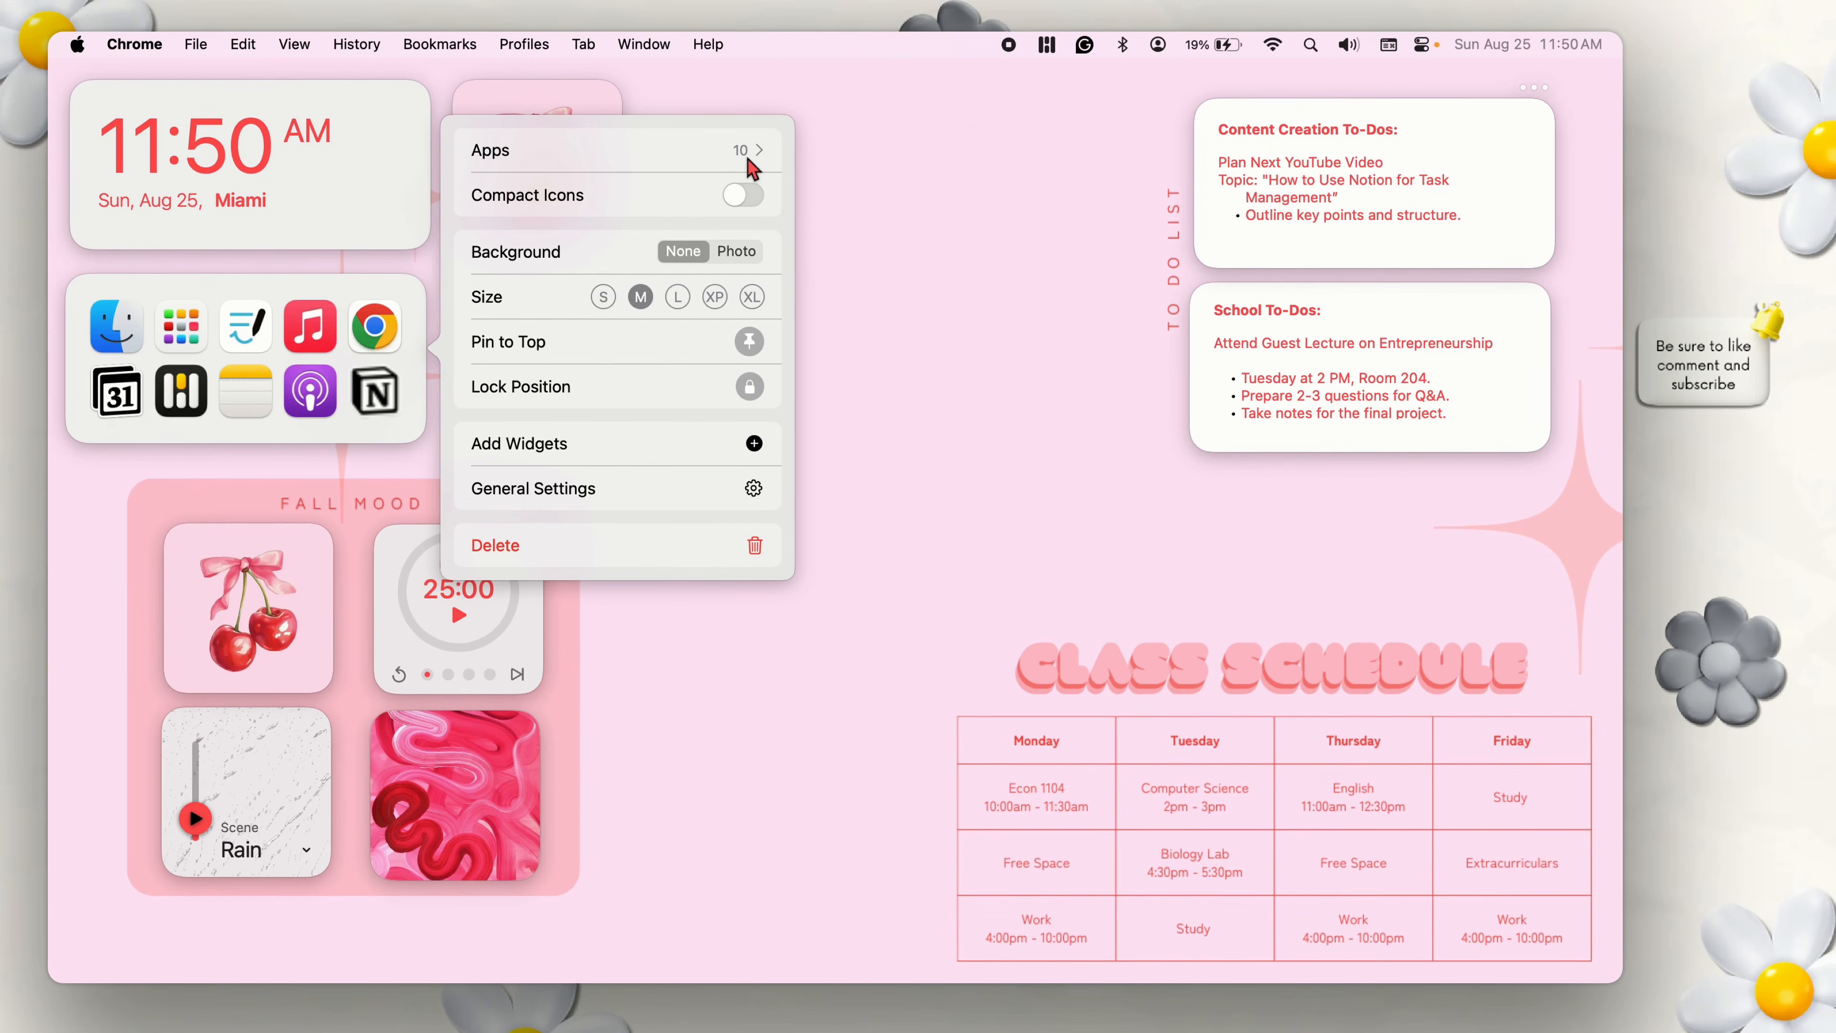
Look through the list of apps that can be added to the App Shortcuts widget, and close the widget's settings.
click(739, 160)
scroll(623, 471, down, 1)
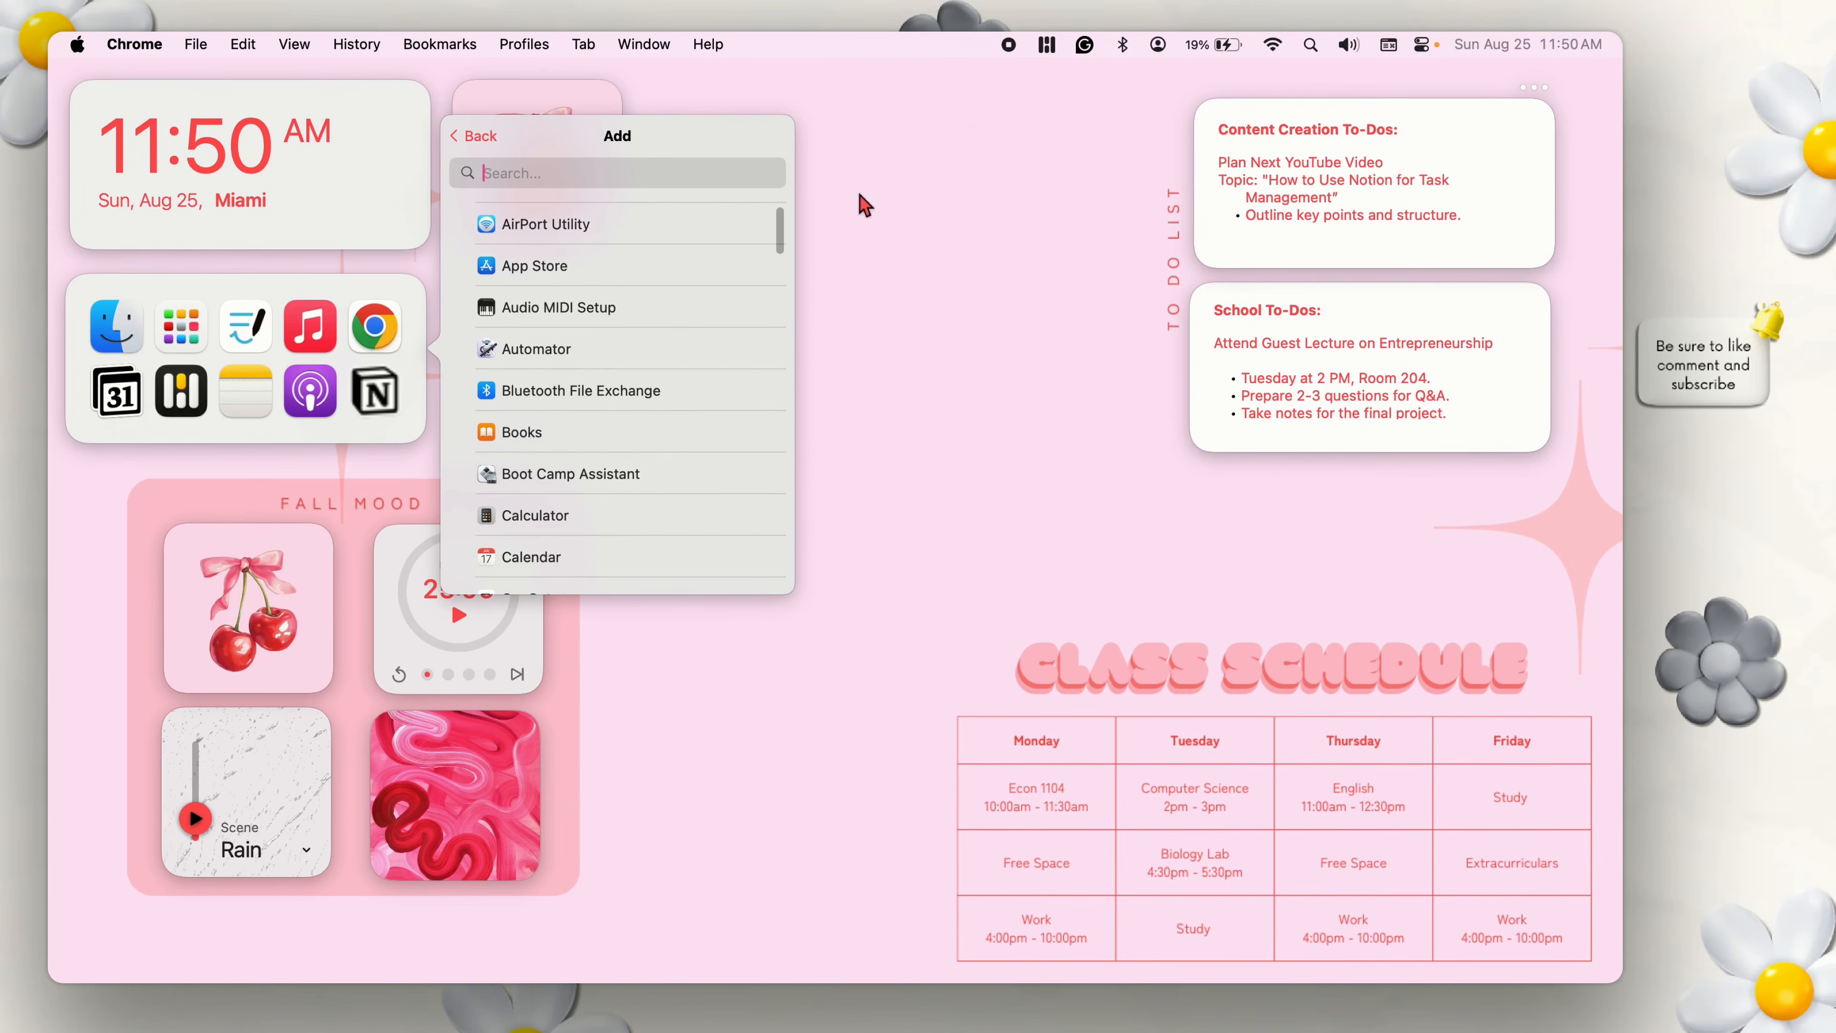
drag(778, 226, 766, 456)
mouse_move(1583, 383)
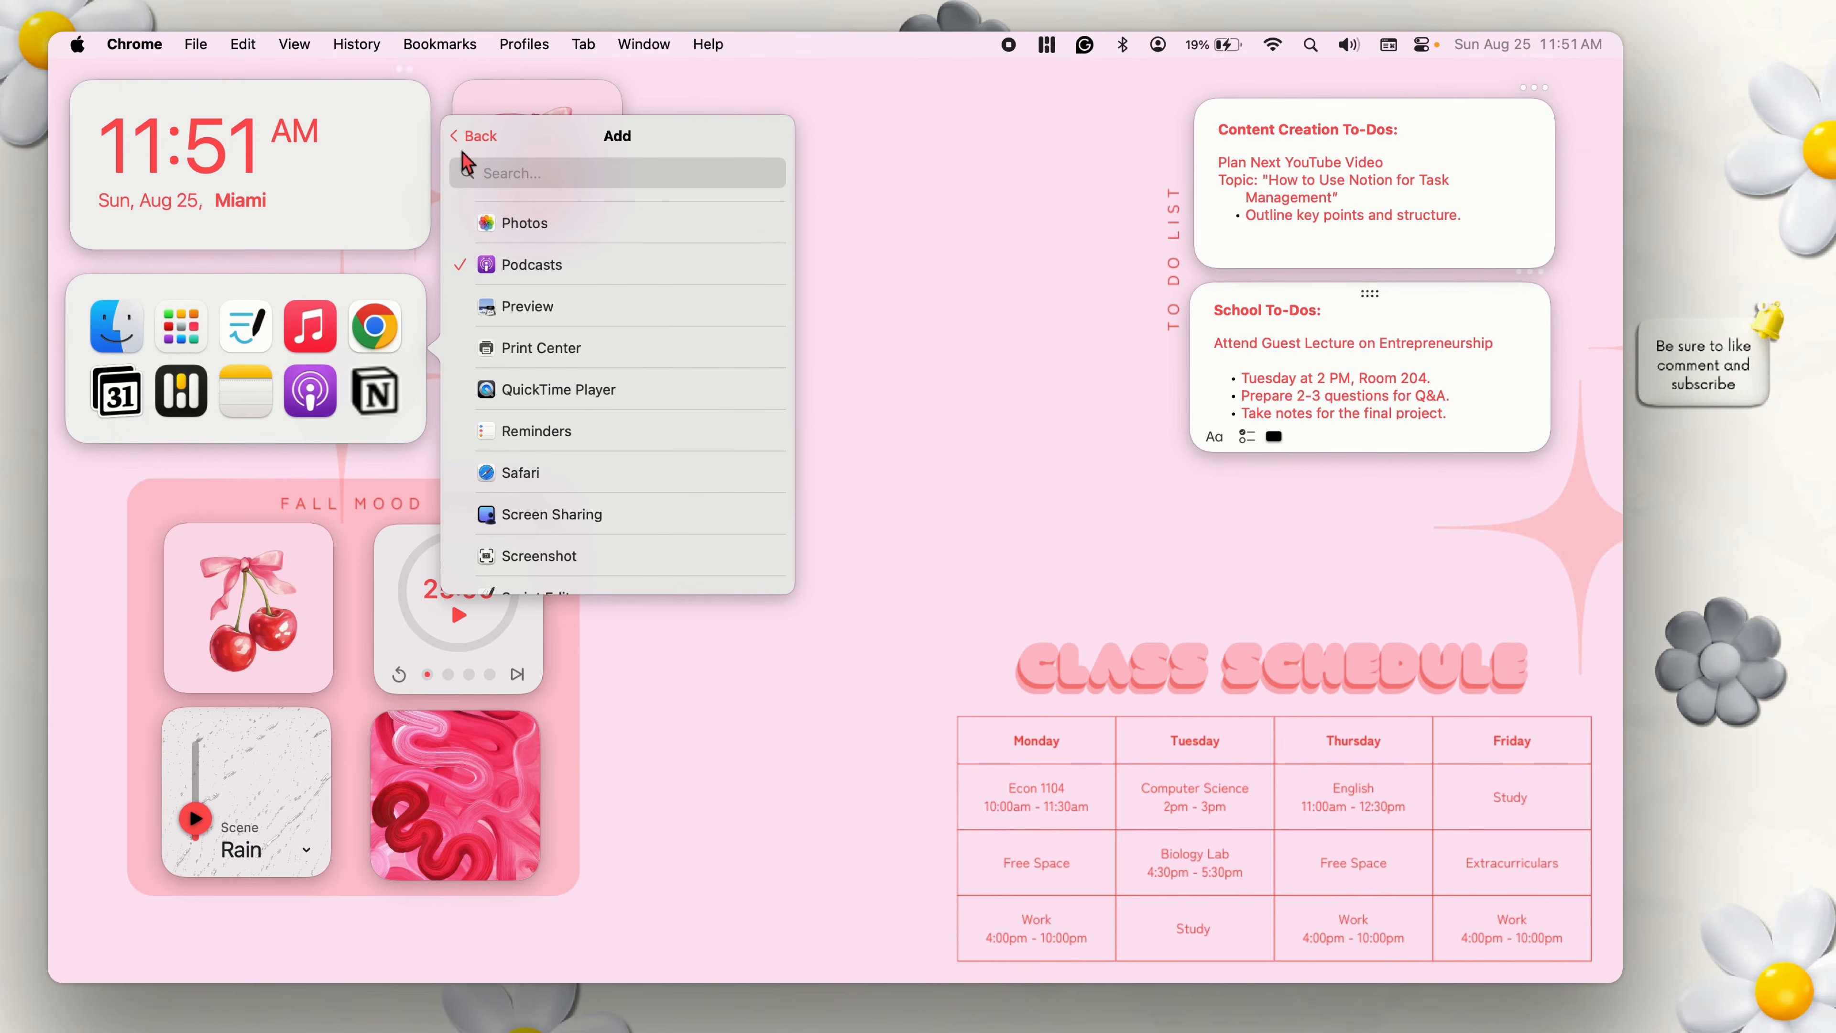
click(470, 139)
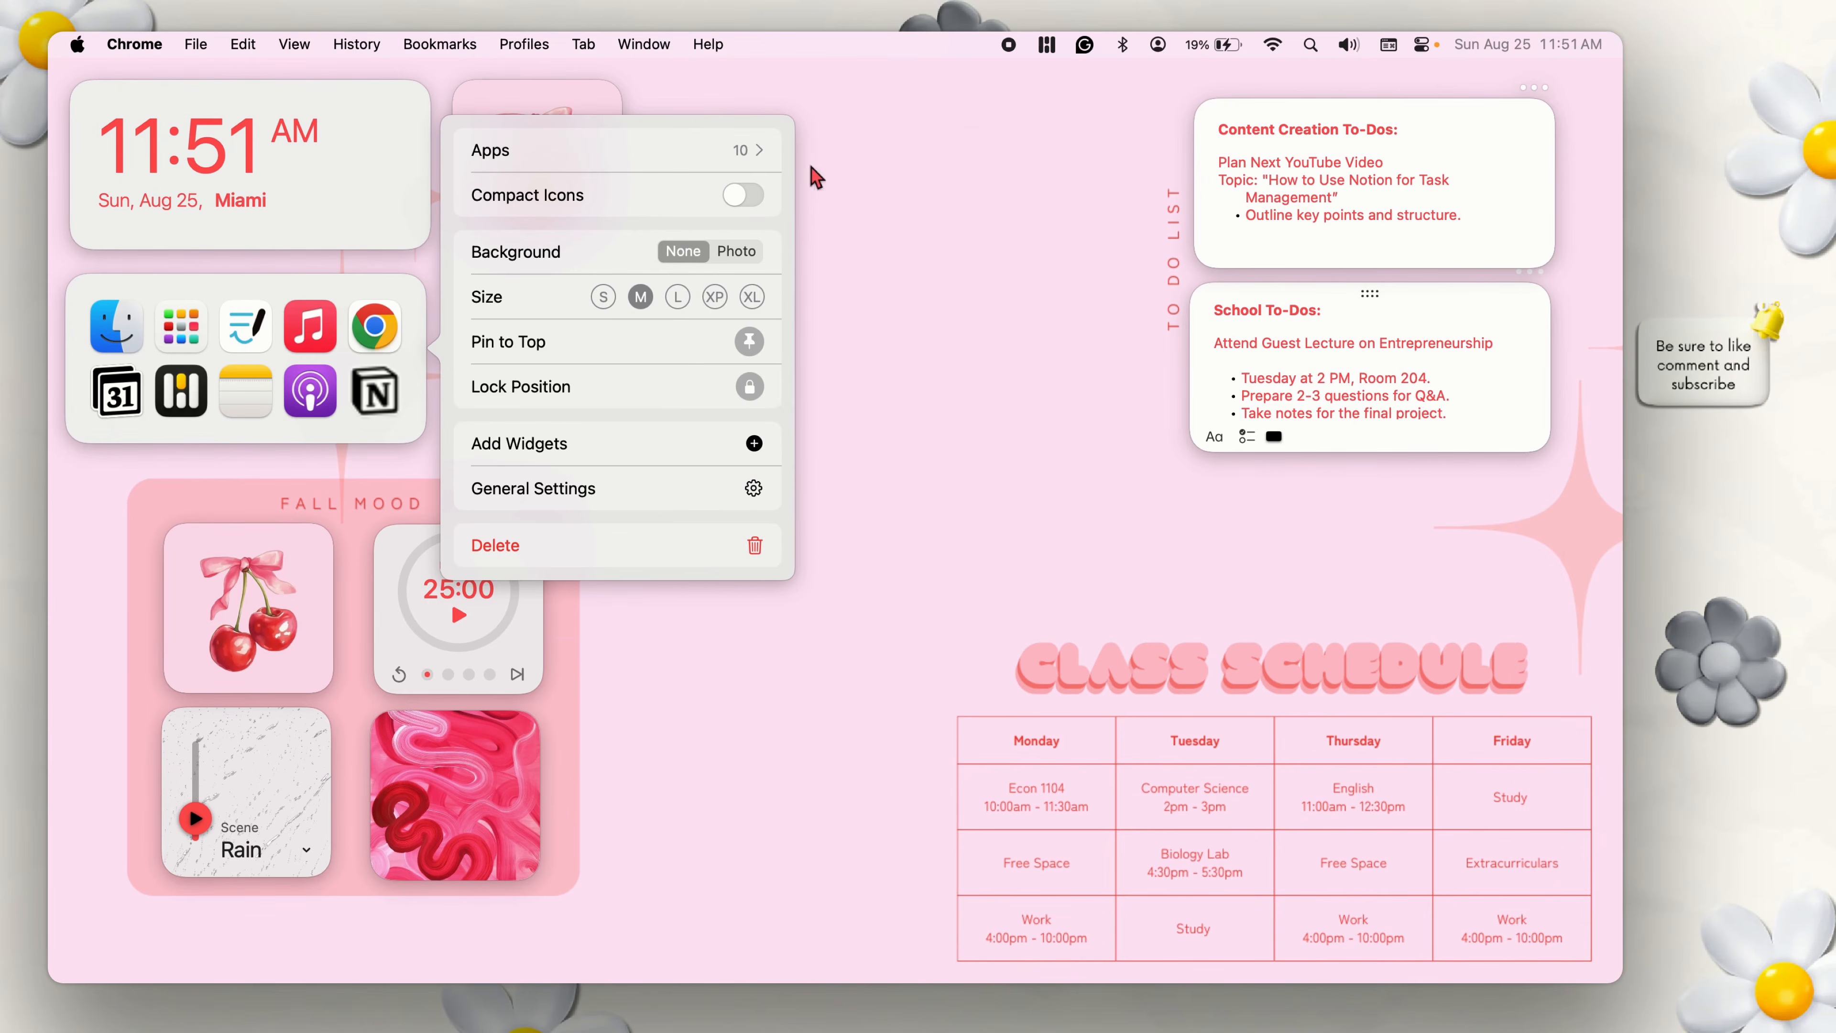
click(977, 190)
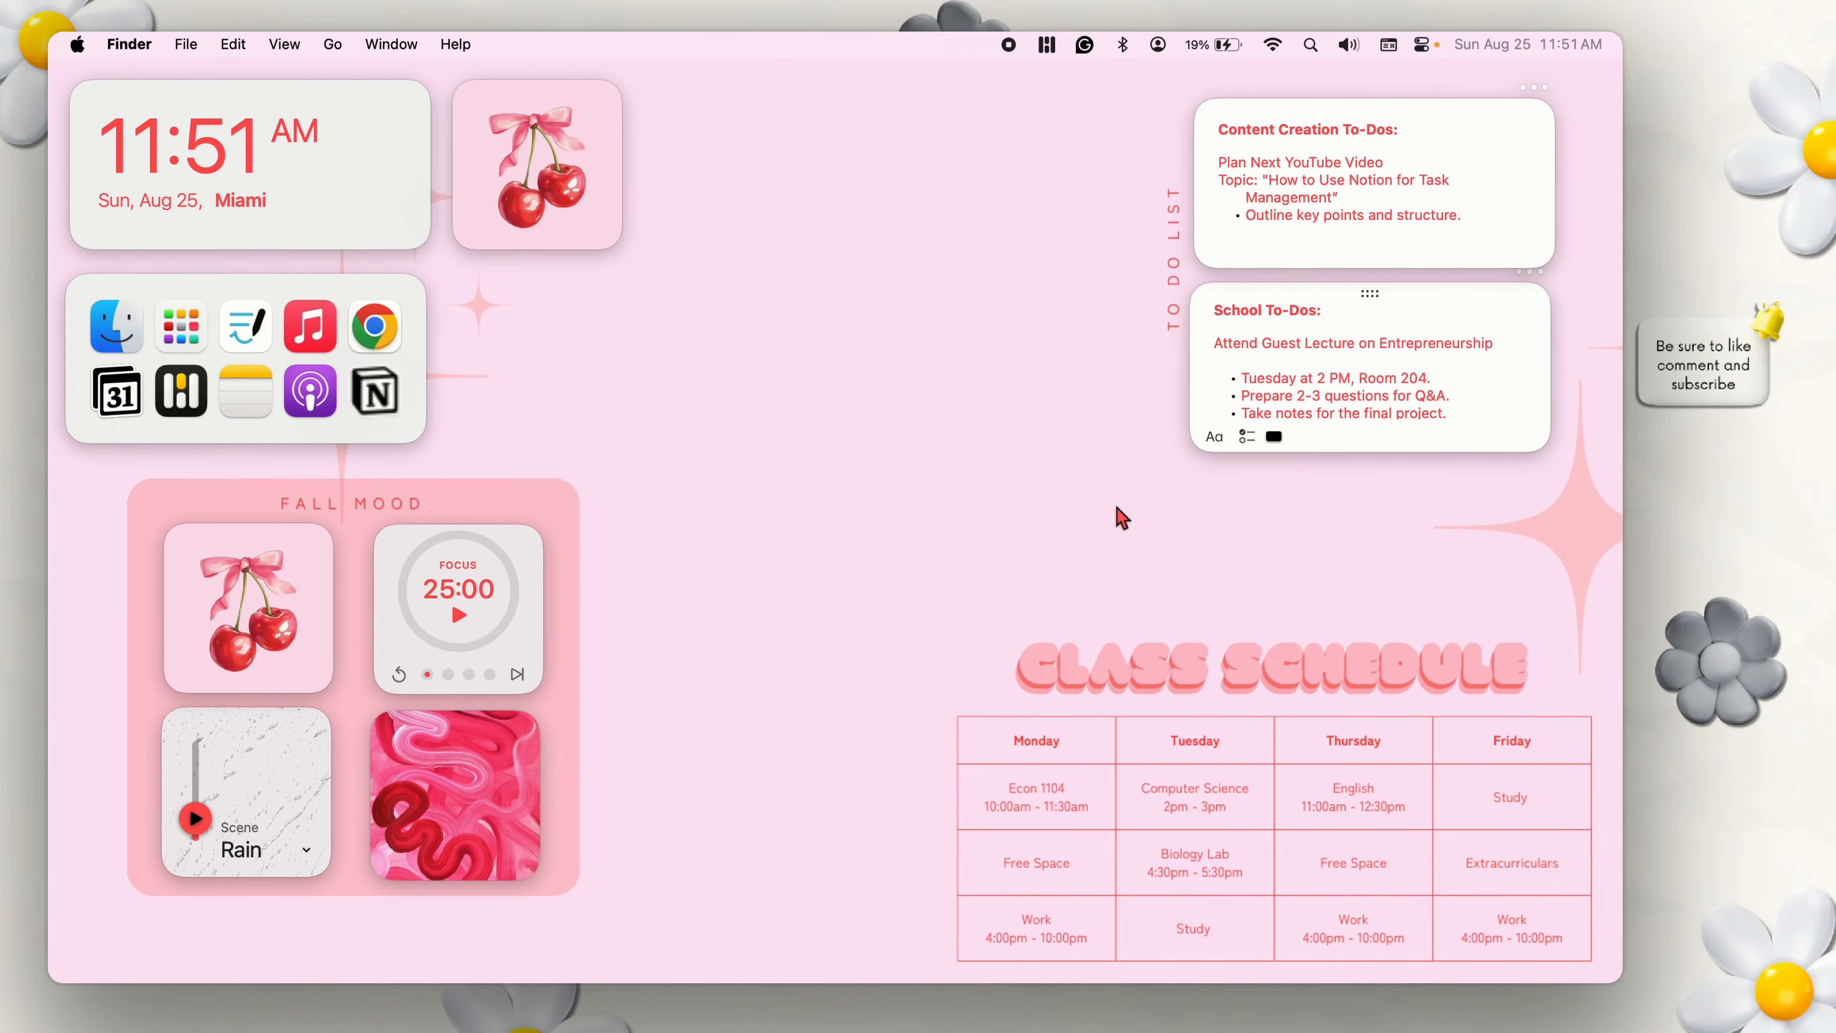
Delete the extra cherry-and-bow Photos widget beside the clock widget.
click(600, 69)
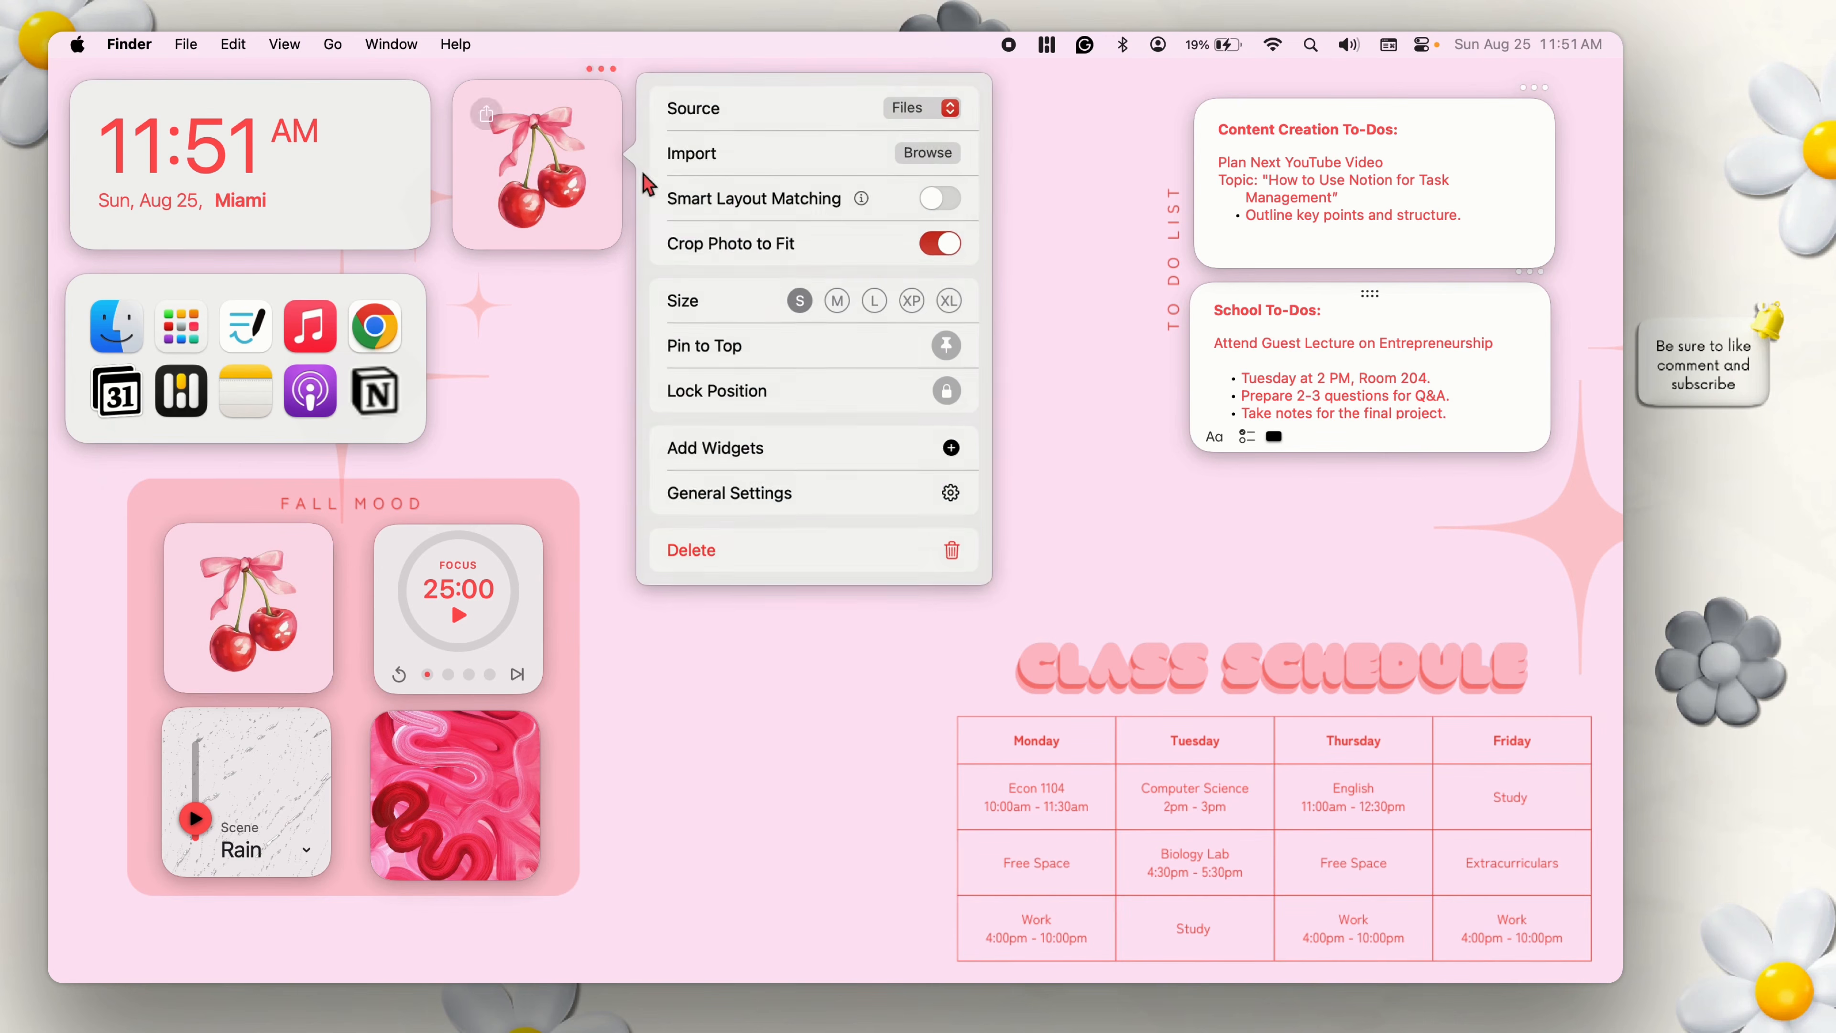
click(759, 553)
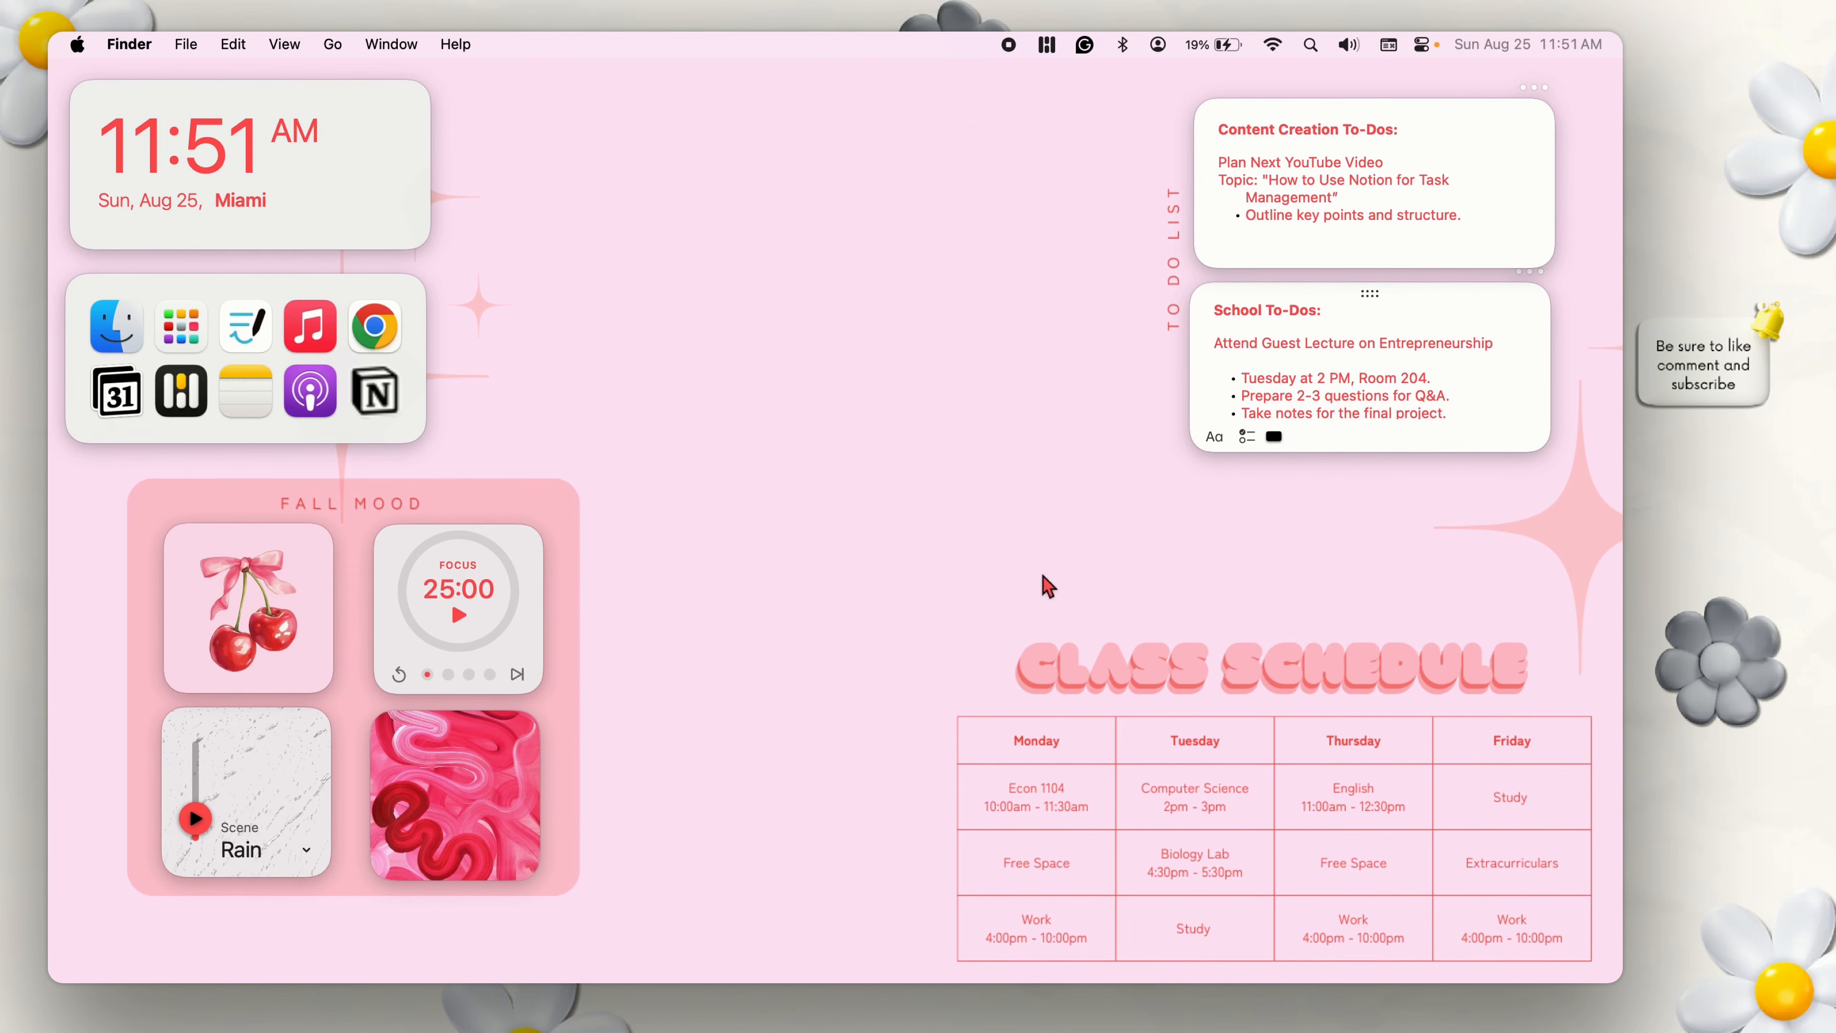